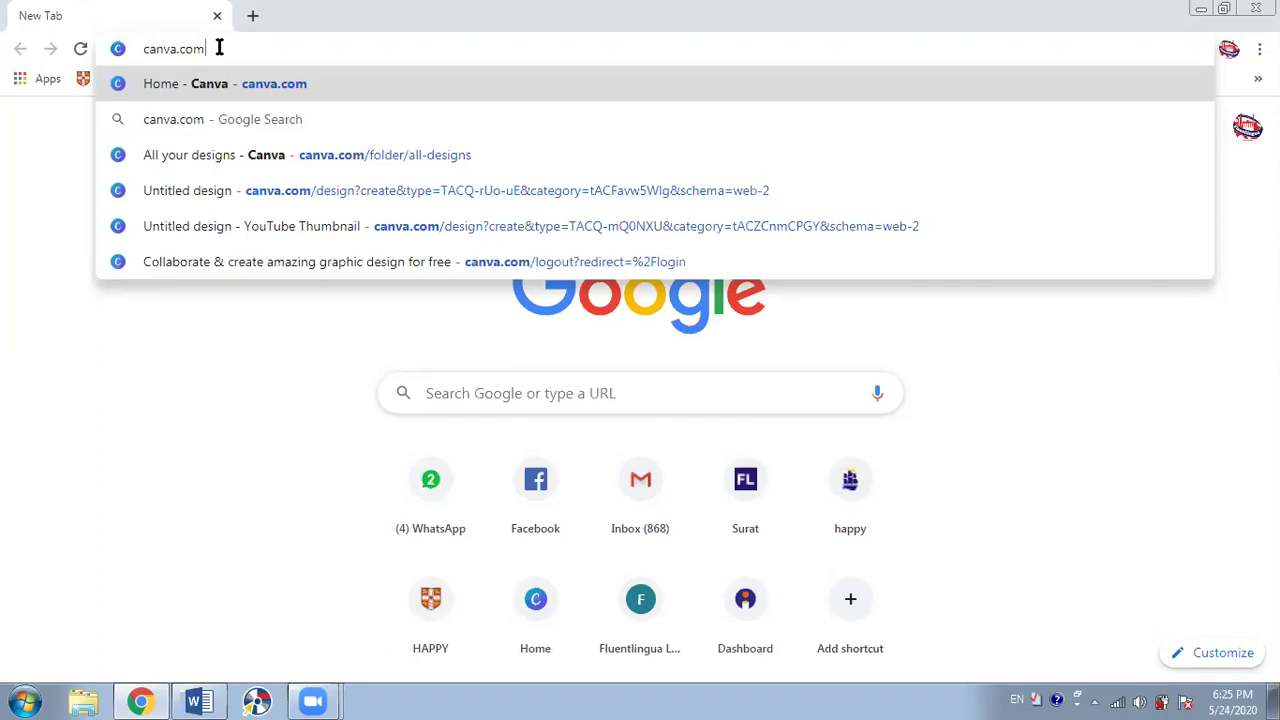
# Load canva.com to reach the signed-in Canva home page.
pyautogui.press('Return')
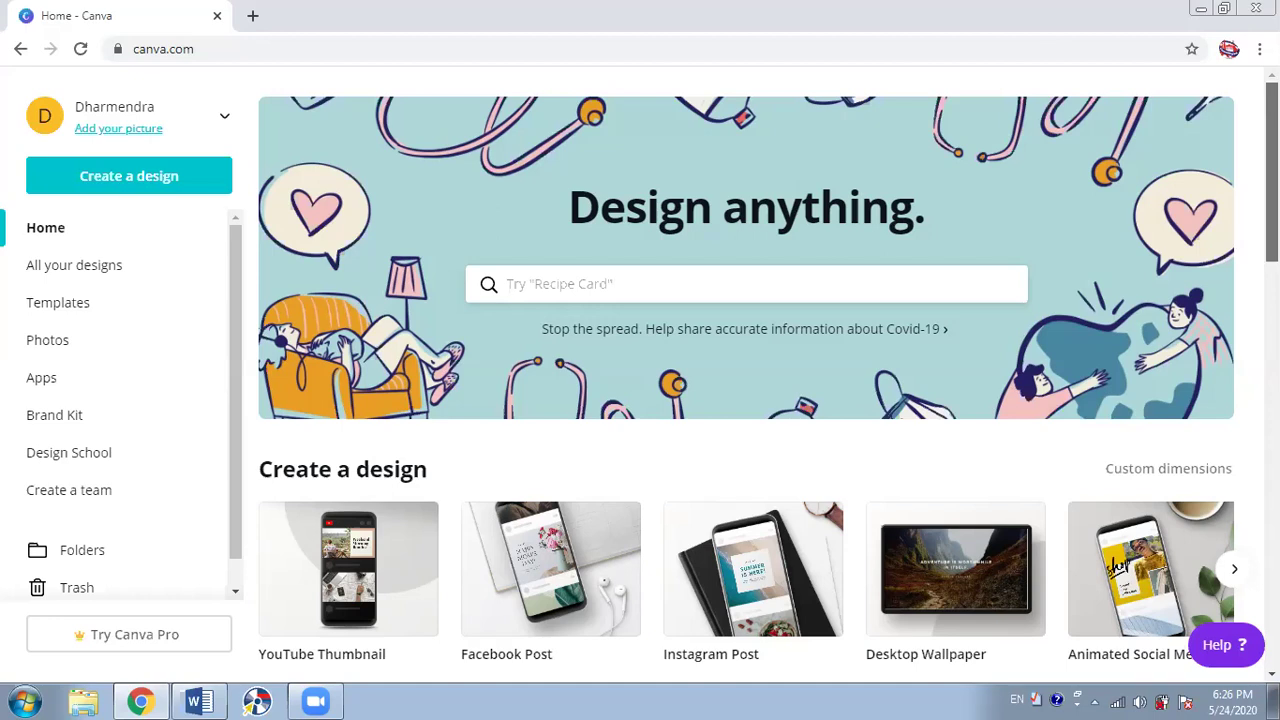
# Advance the Create a design carousel to Facebook Cover, Card, Flyer, Your Story and Brochure.
pyautogui.scroll(-2, 1272, 170)
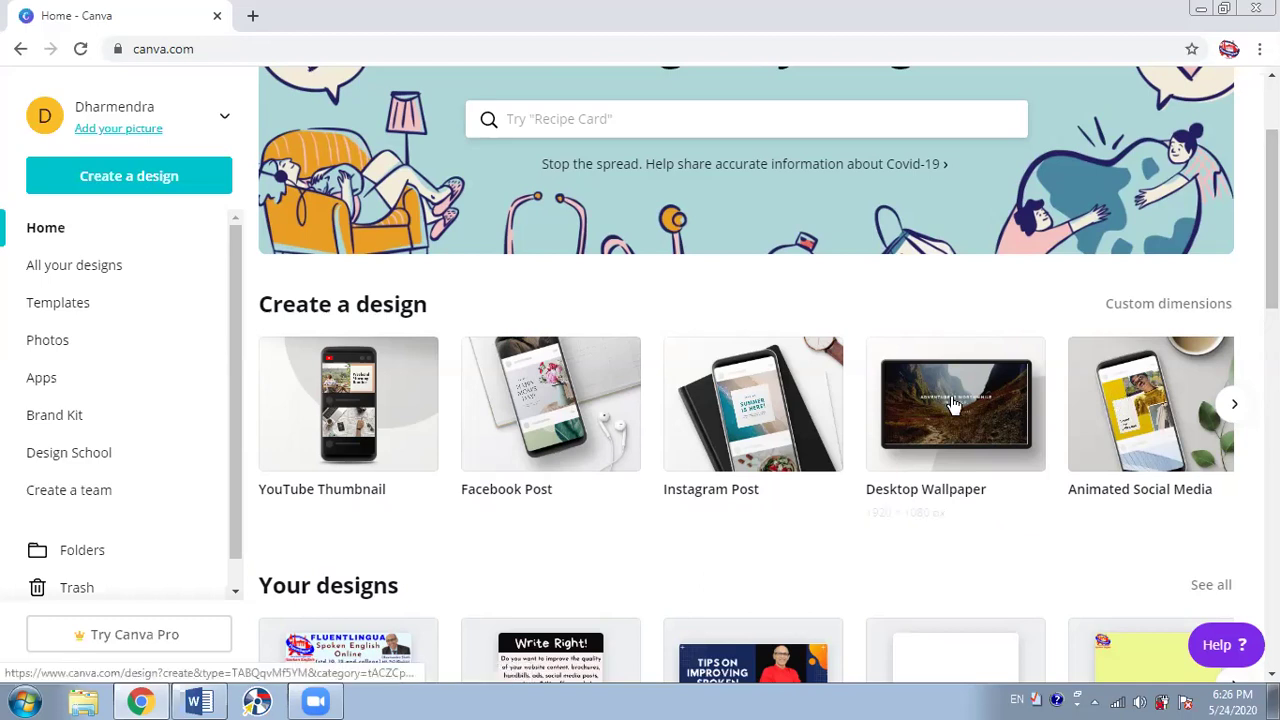
pyautogui.click(1236, 408)
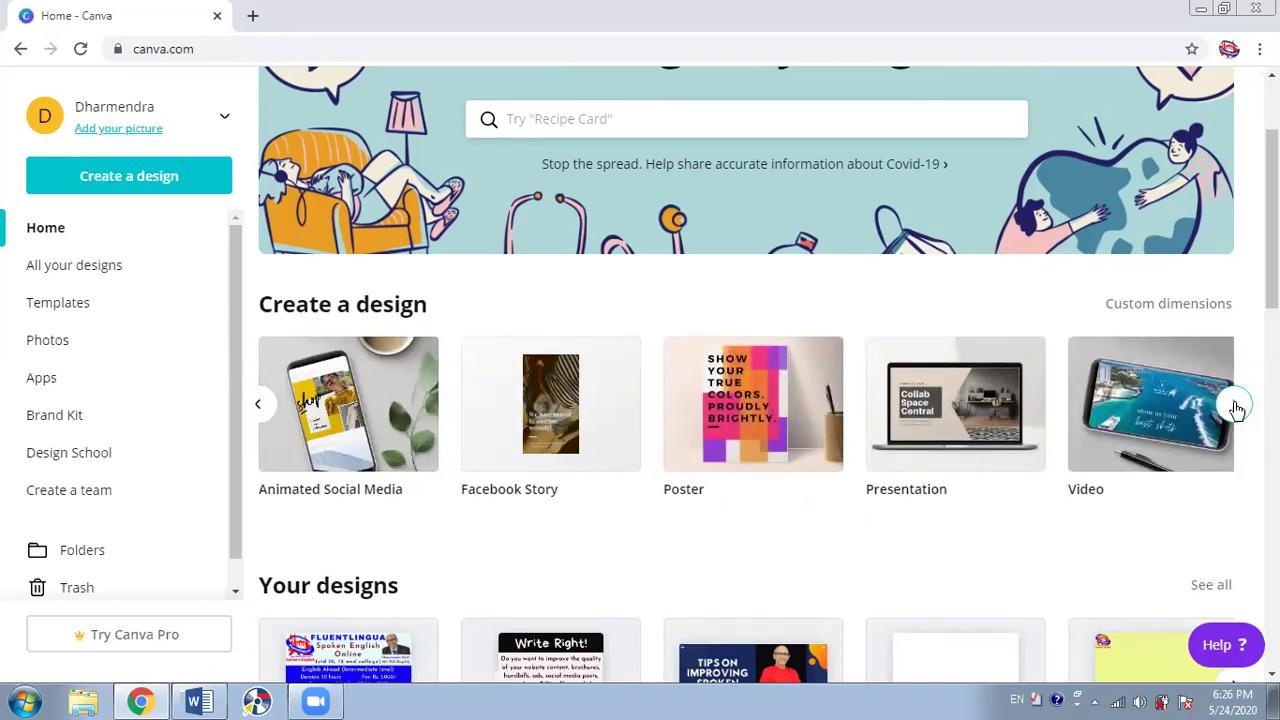
pyautogui.click(1236, 408)
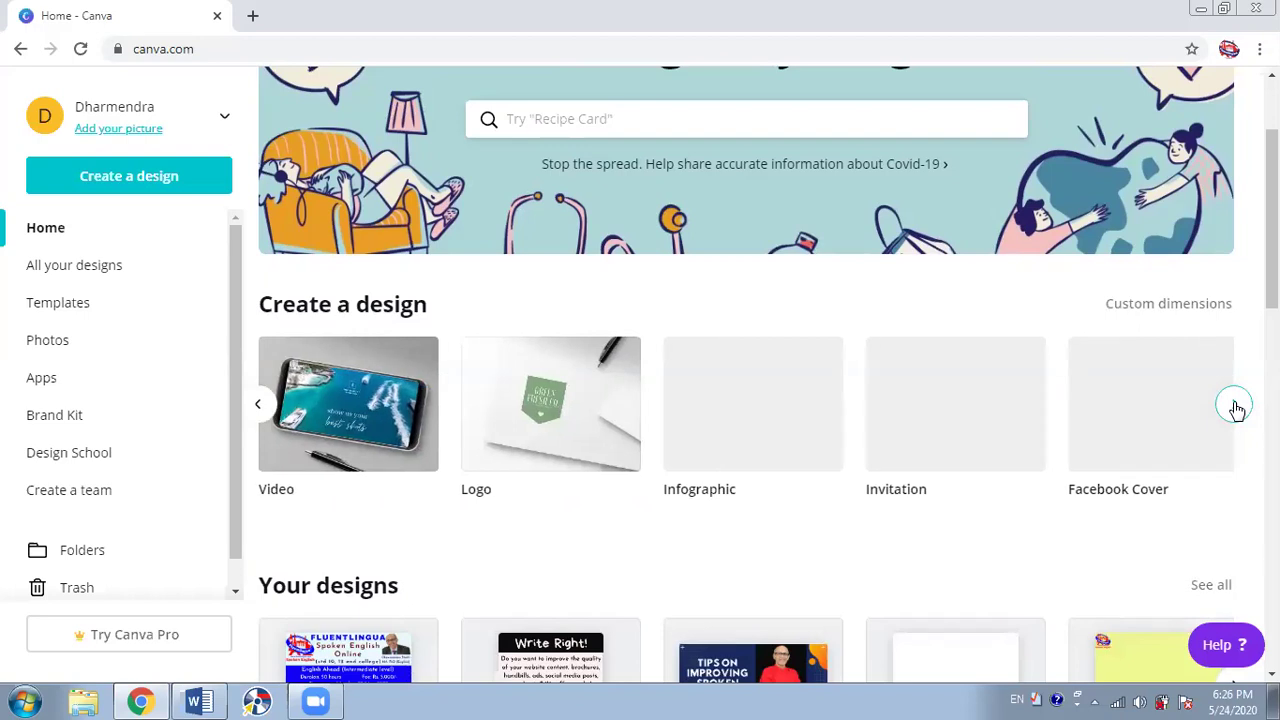
pyautogui.click(1236, 408)
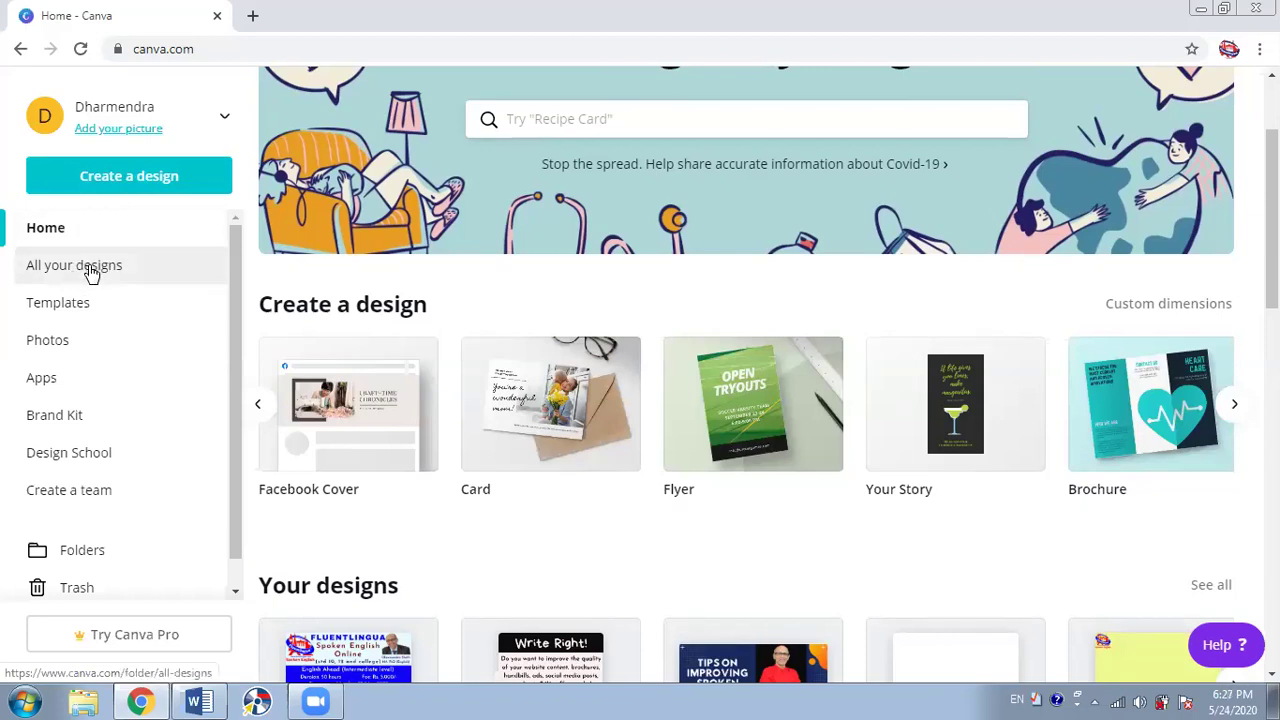
# Browse the list of all saved designs.
pyautogui.click(91, 274)
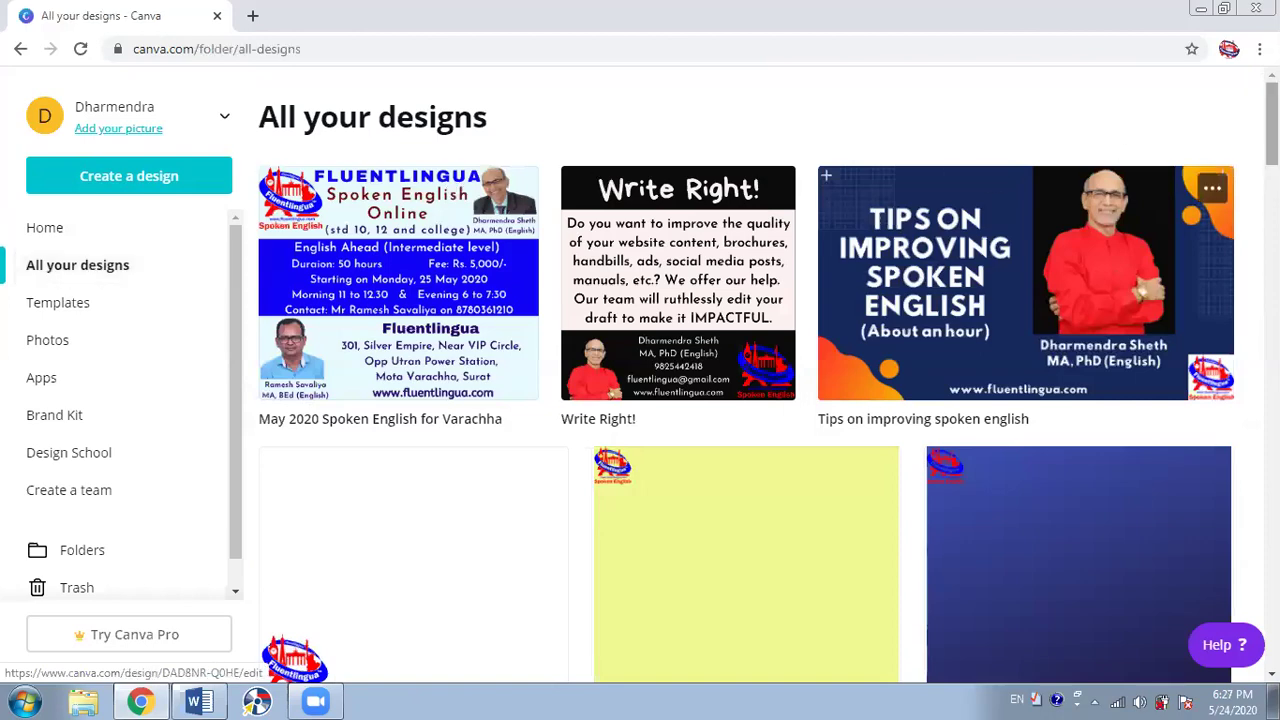
pyautogui.scroll(-12, 745, 375)
pyautogui.scroll(-10, 745, 375)
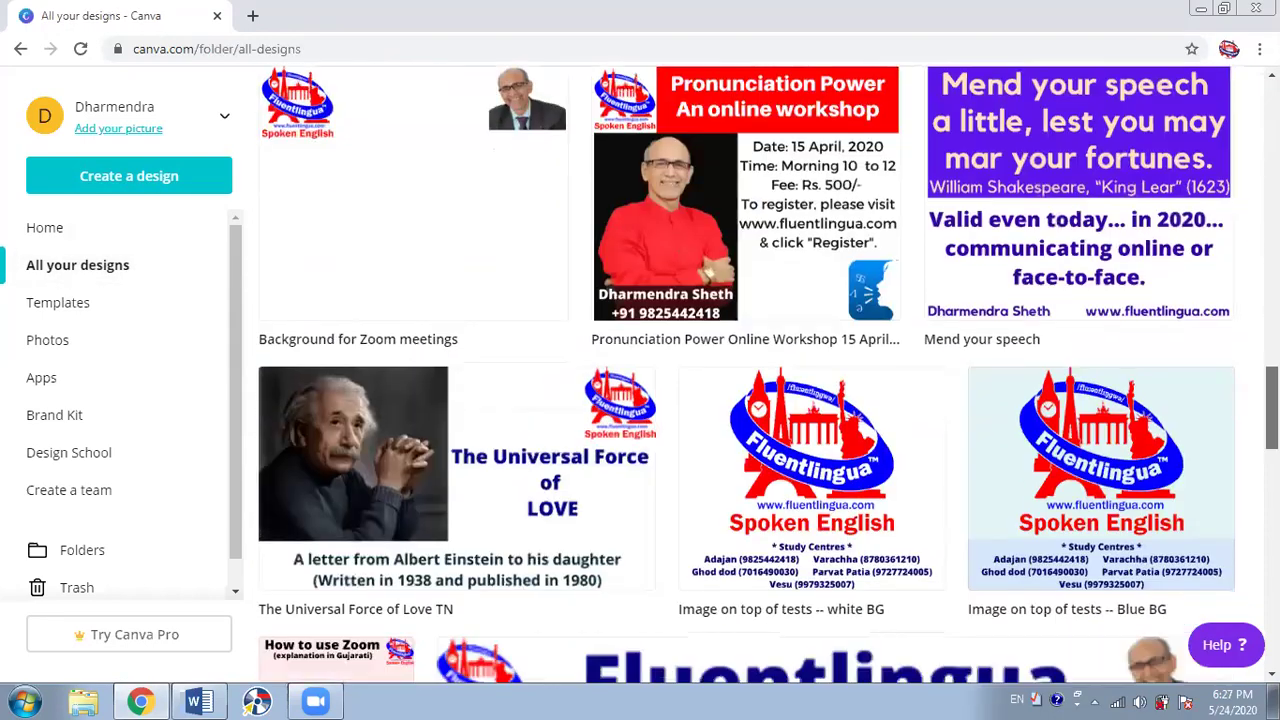
pyautogui.scroll(15, 745, 375)
pyautogui.scroll(5, 745, 375)
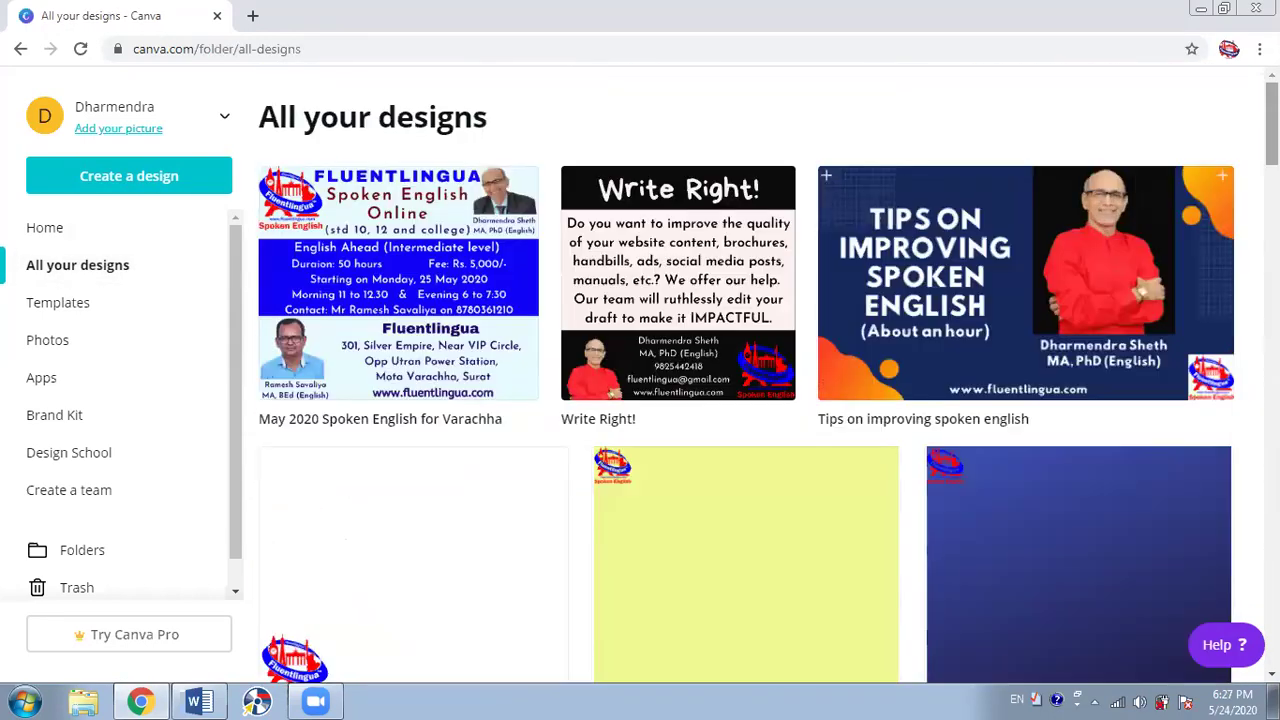
# Page through the Facebook Posts templates, then go to the Photos page.
pyautogui.click(57, 305)
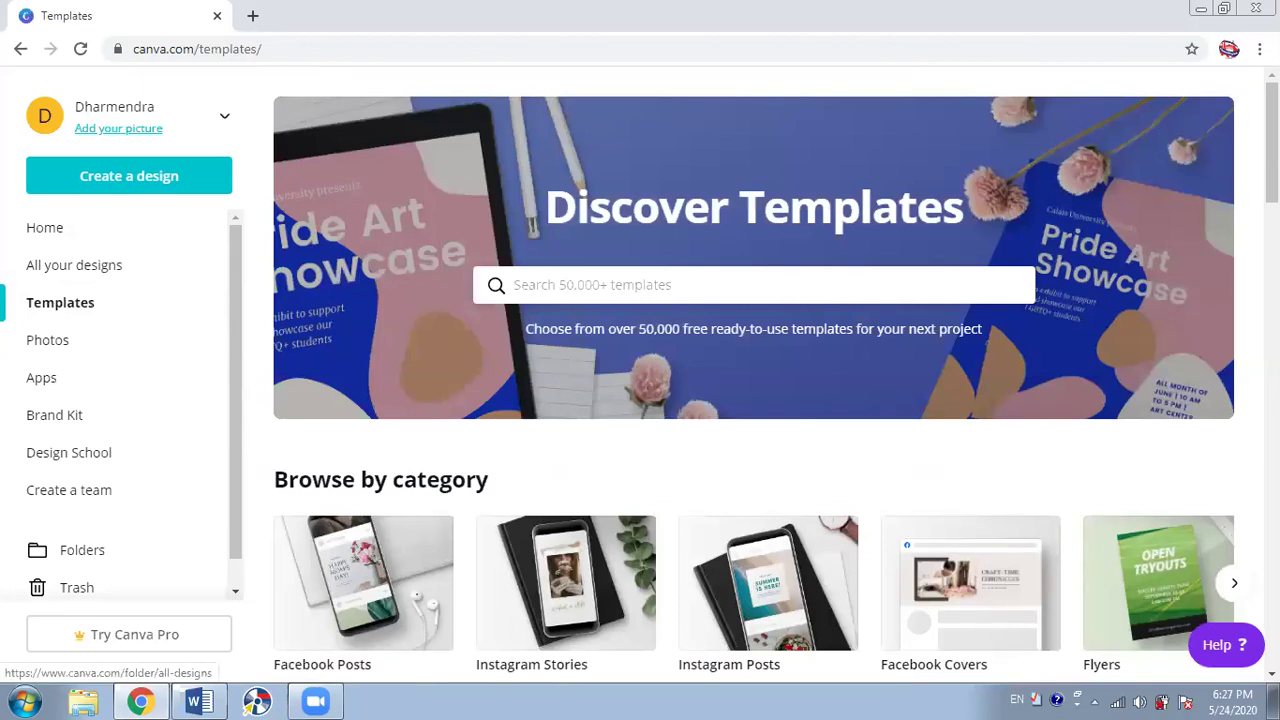
pyautogui.scroll(-4, 750, 370)
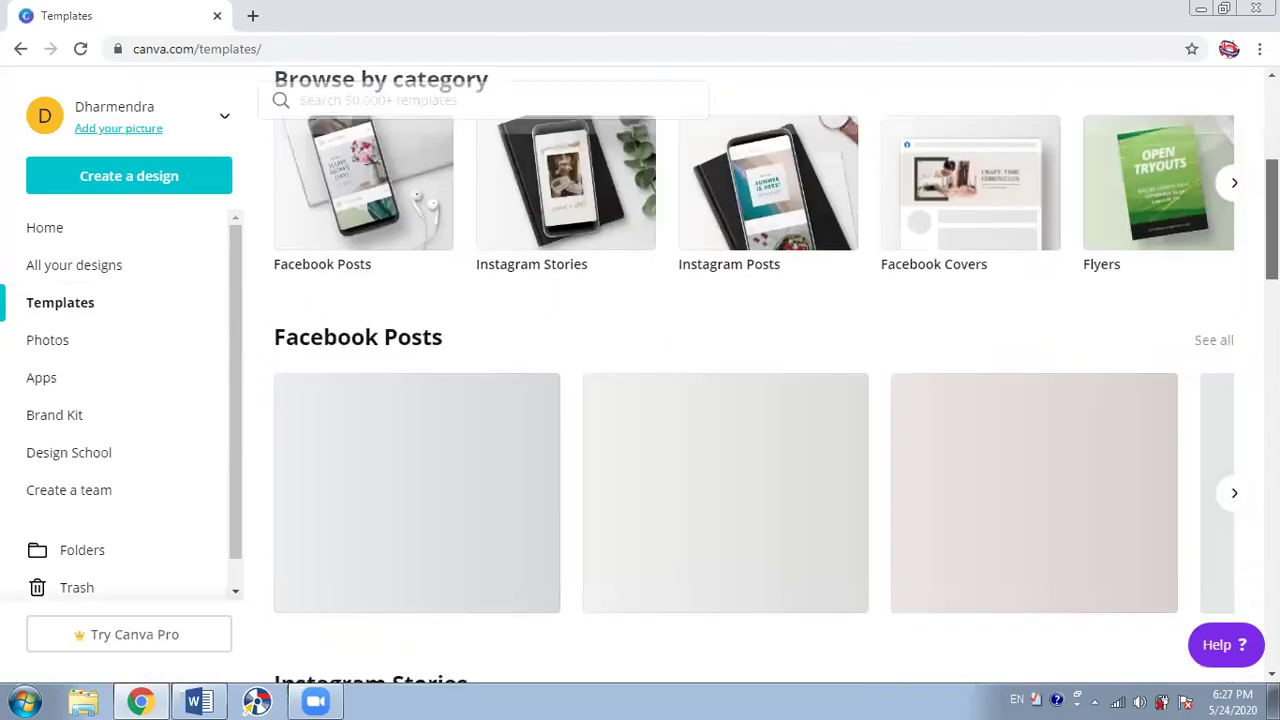
pyautogui.scroll(-4, 750, 370)
pyautogui.scroll(3, 750, 370)
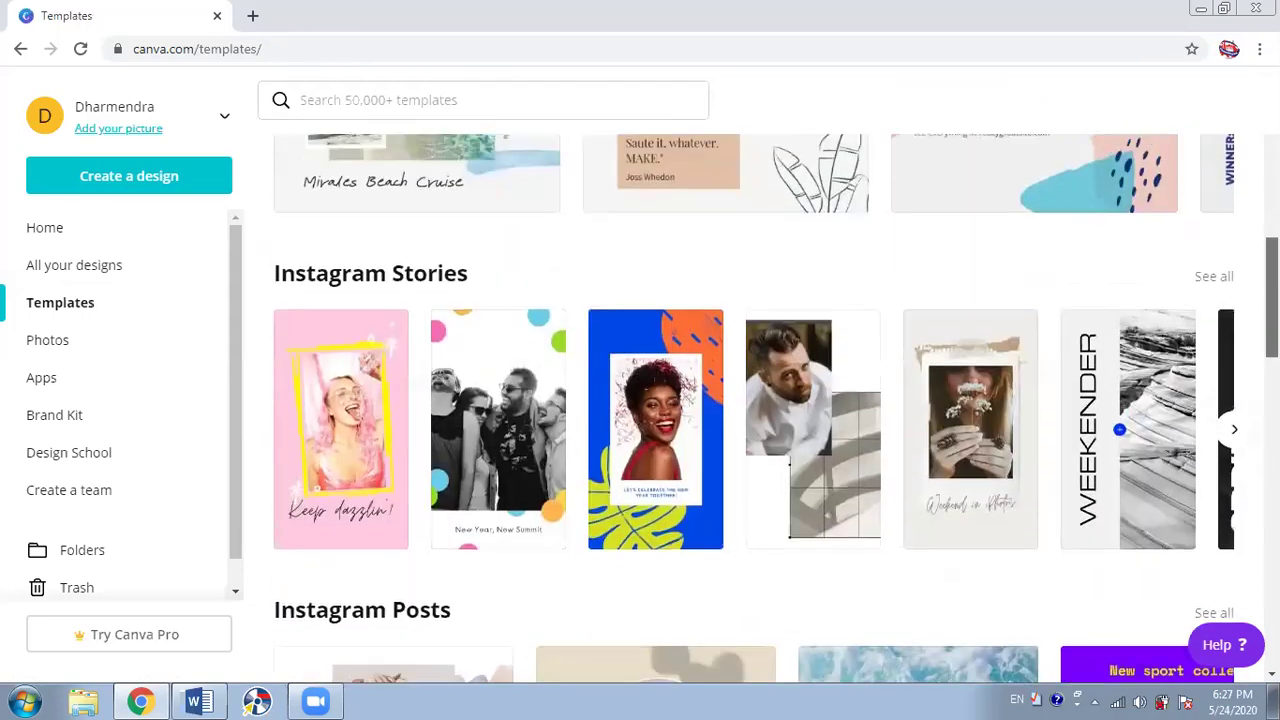
pyautogui.scroll(1, 750, 370)
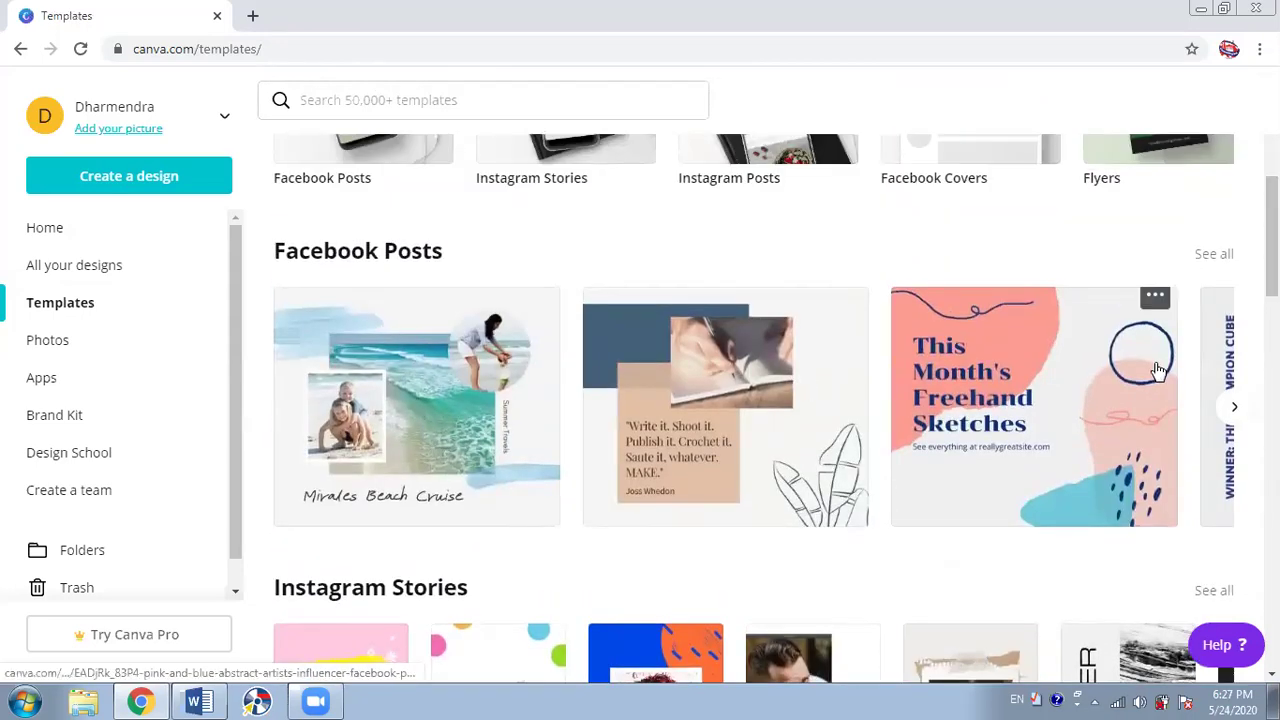
pyautogui.click(1238, 410)
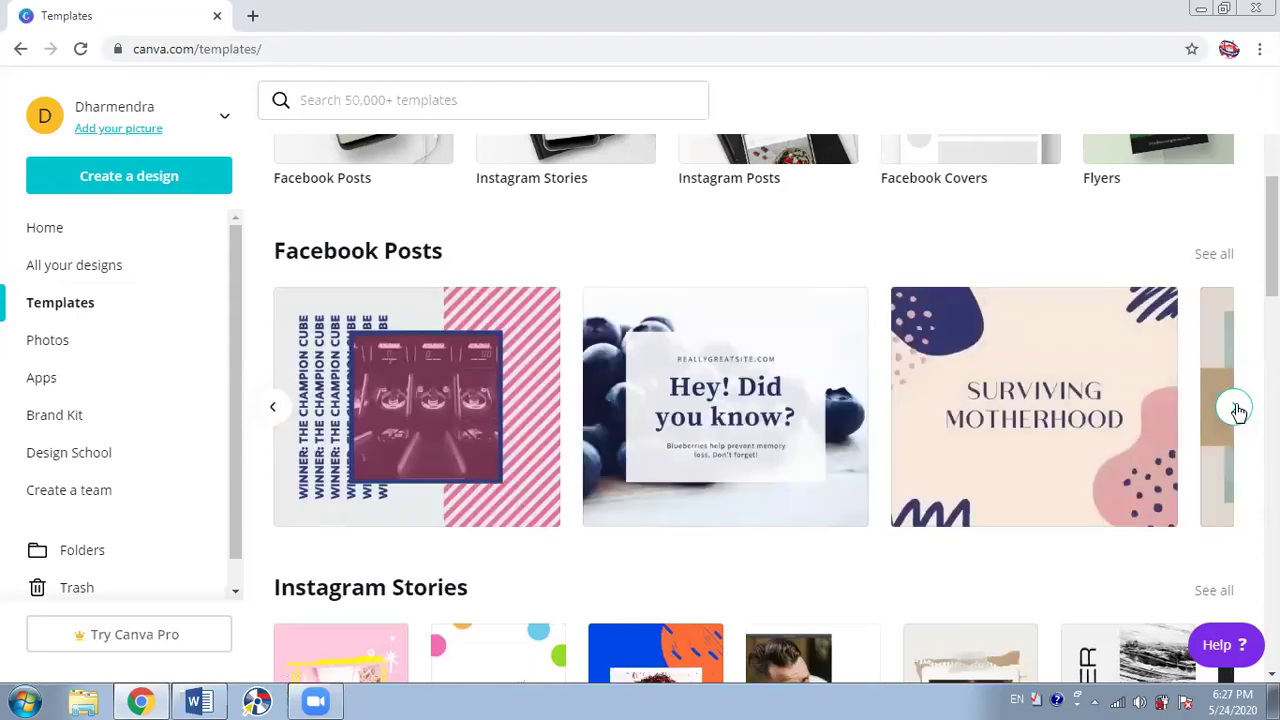
pyautogui.click(1238, 410)
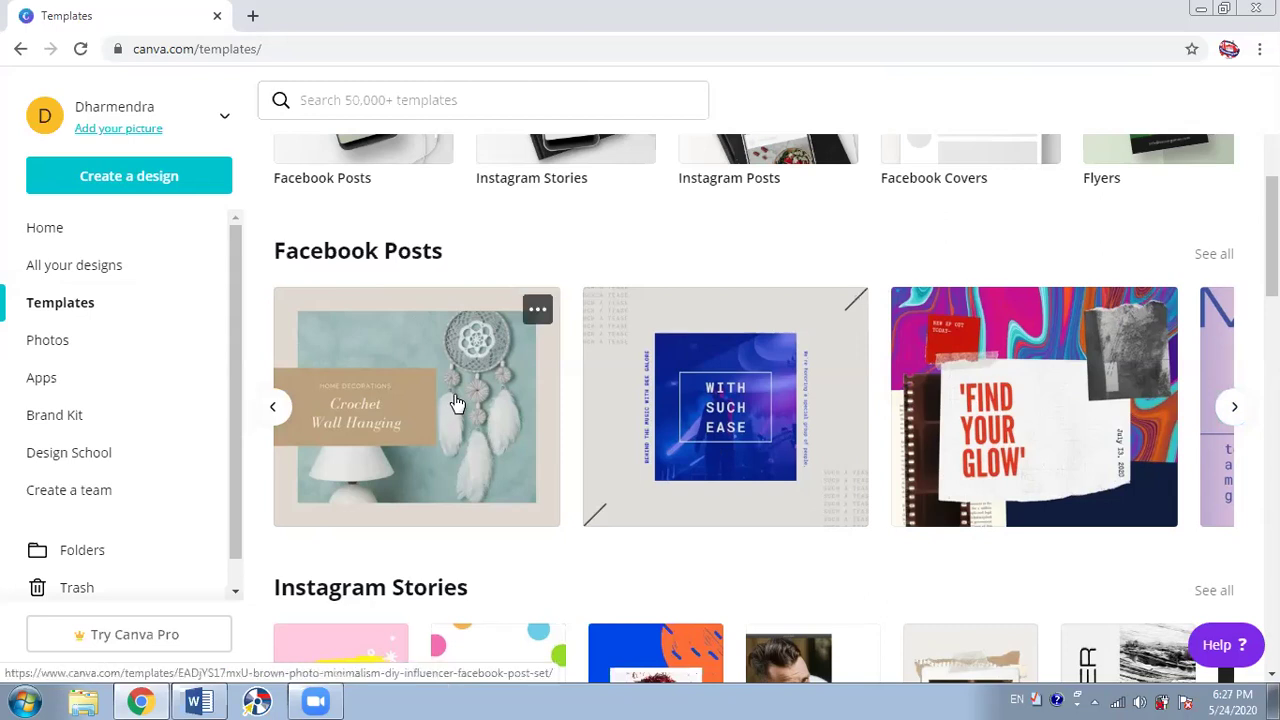
pyautogui.click(77, 350)
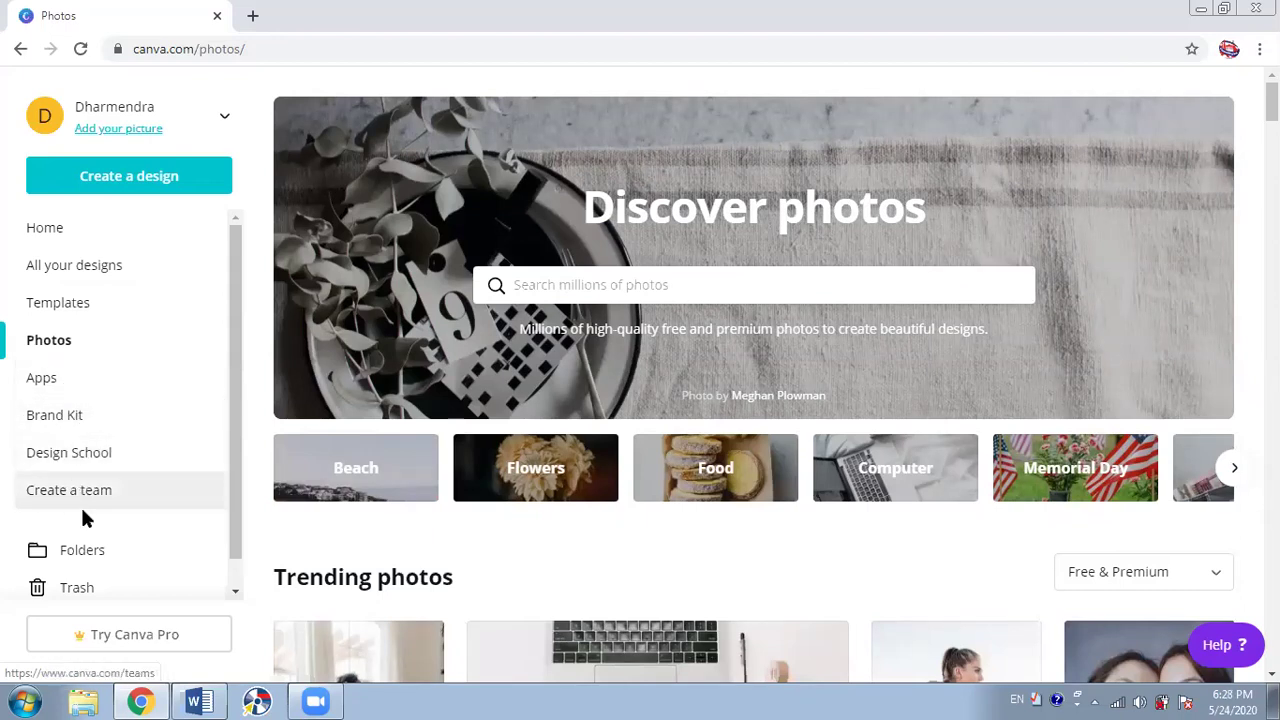
# Create a new blank Facebook Post design from the Create a design menu.
pyautogui.scroll(-1, 236, 495)
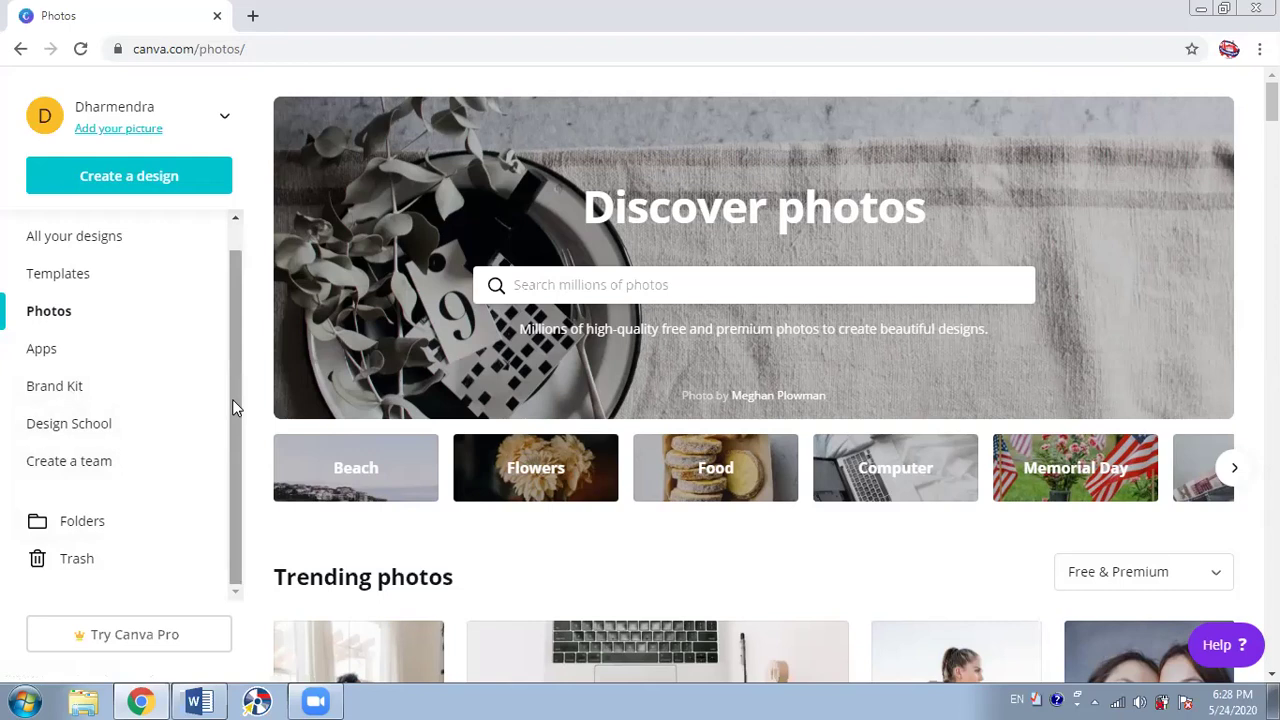
pyautogui.moveTo(232, 399); pyautogui.dragTo(236, 296)
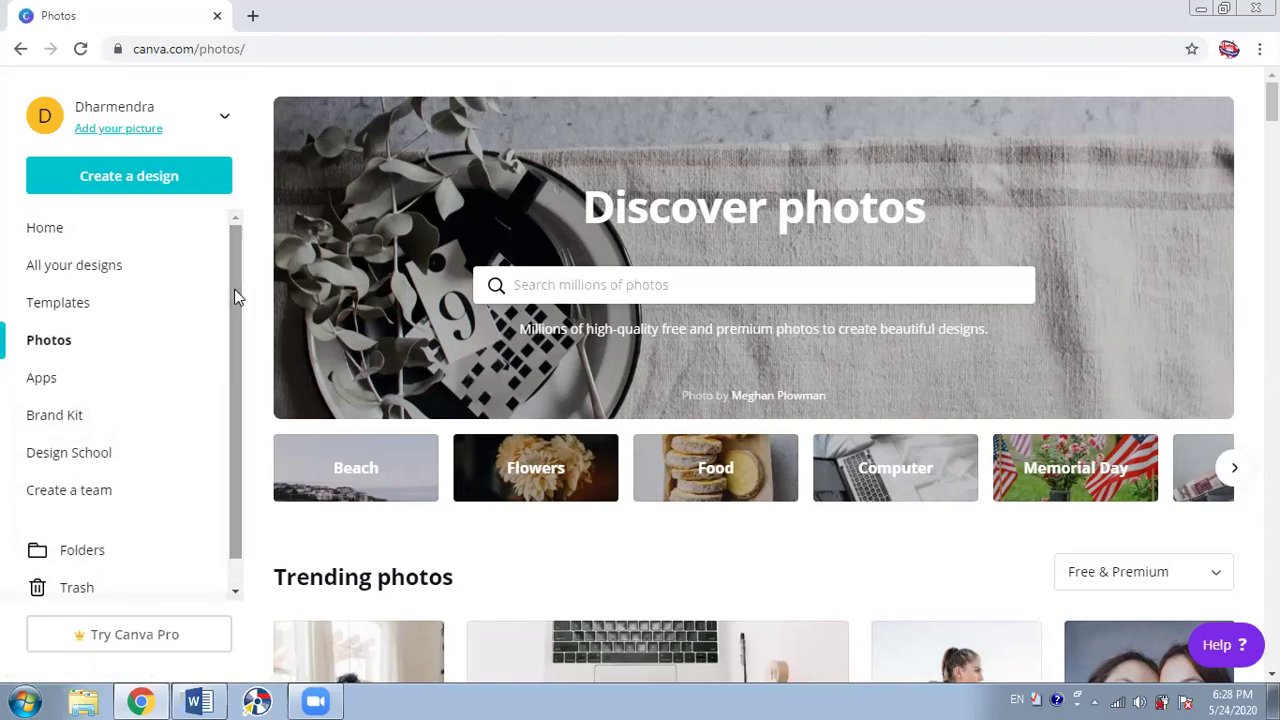
pyautogui.click(170, 178)
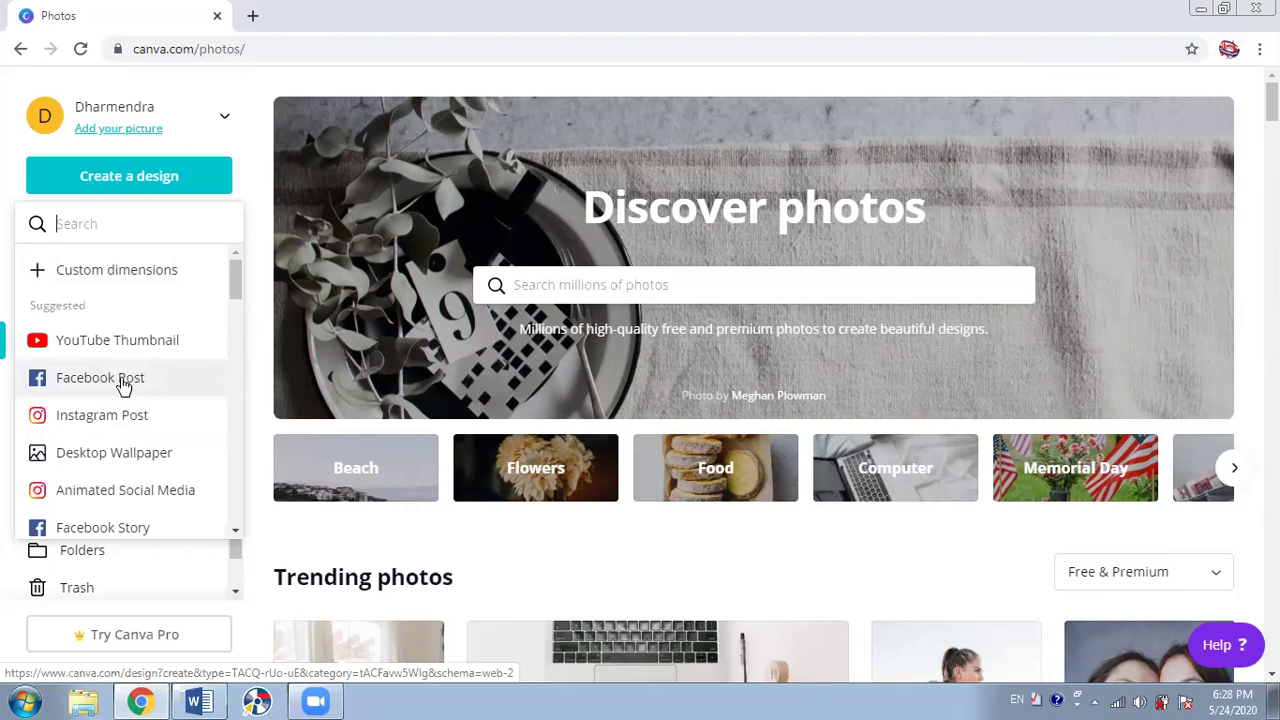
pyautogui.click(124, 384)
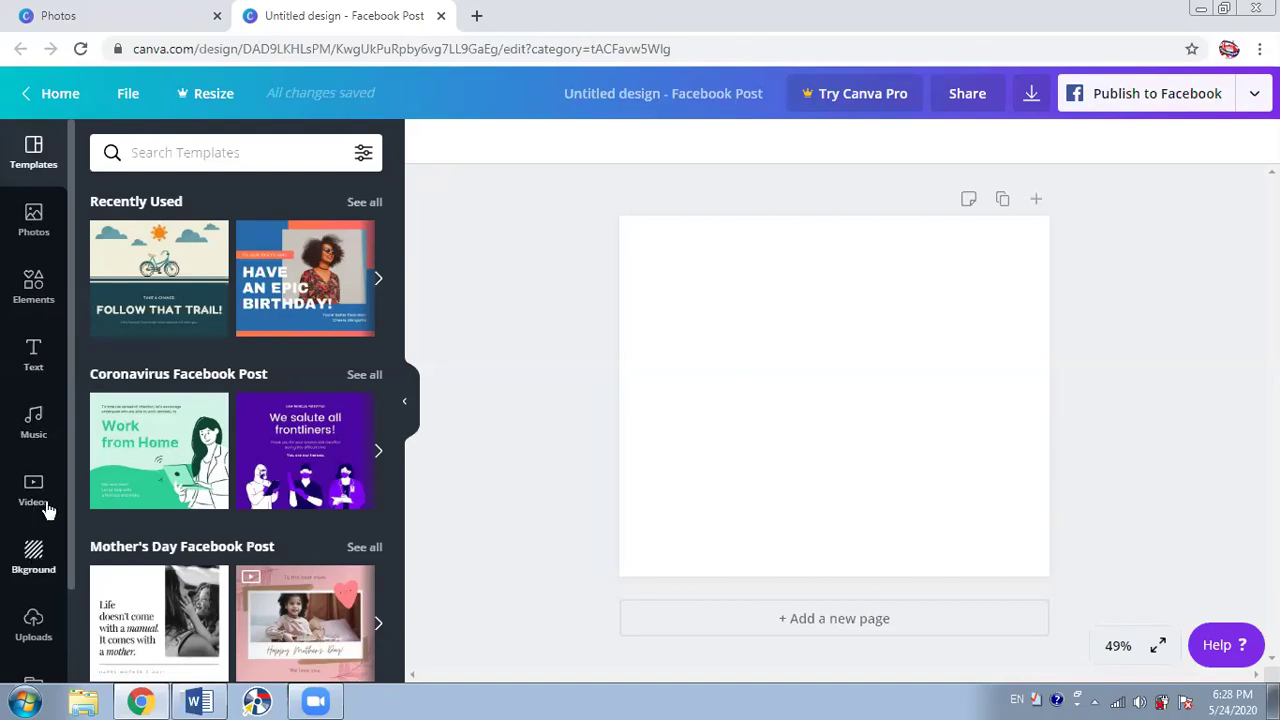
# Preview red, pink and purple as the page background.
pyautogui.click(31, 566)
pyautogui.click(218, 206)
pyautogui.click(255, 206)
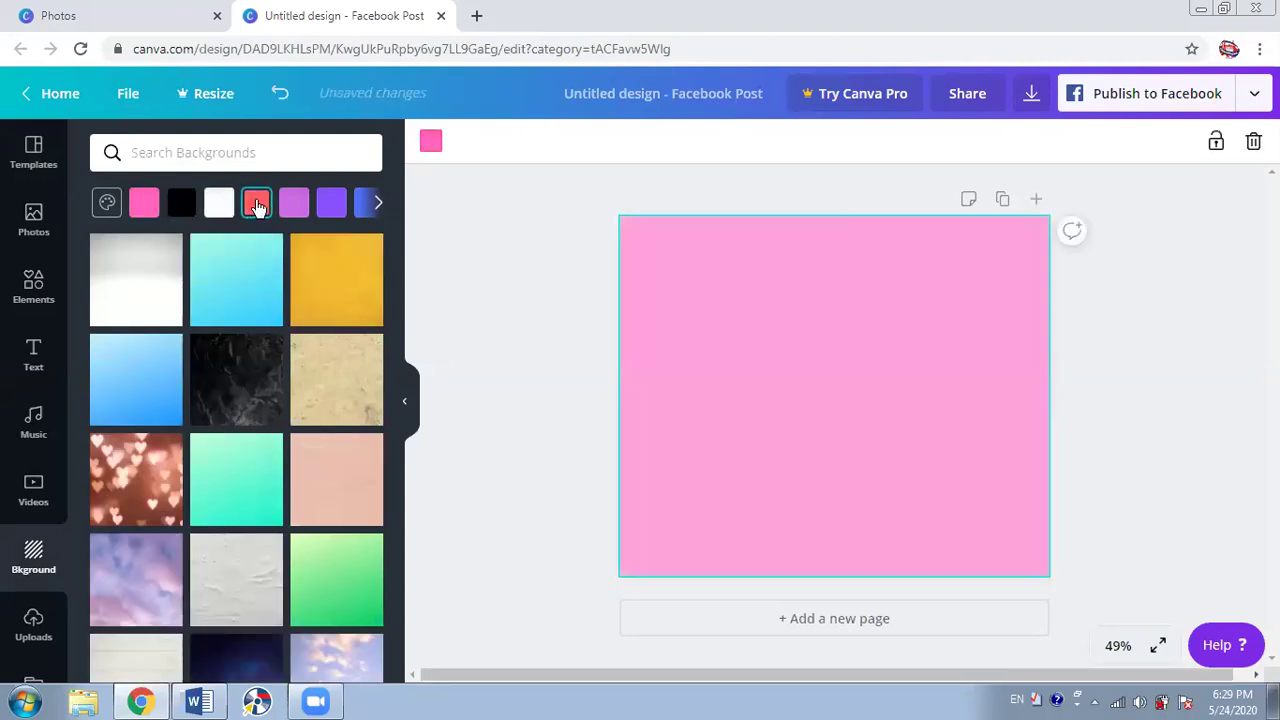
pyautogui.click(294, 204)
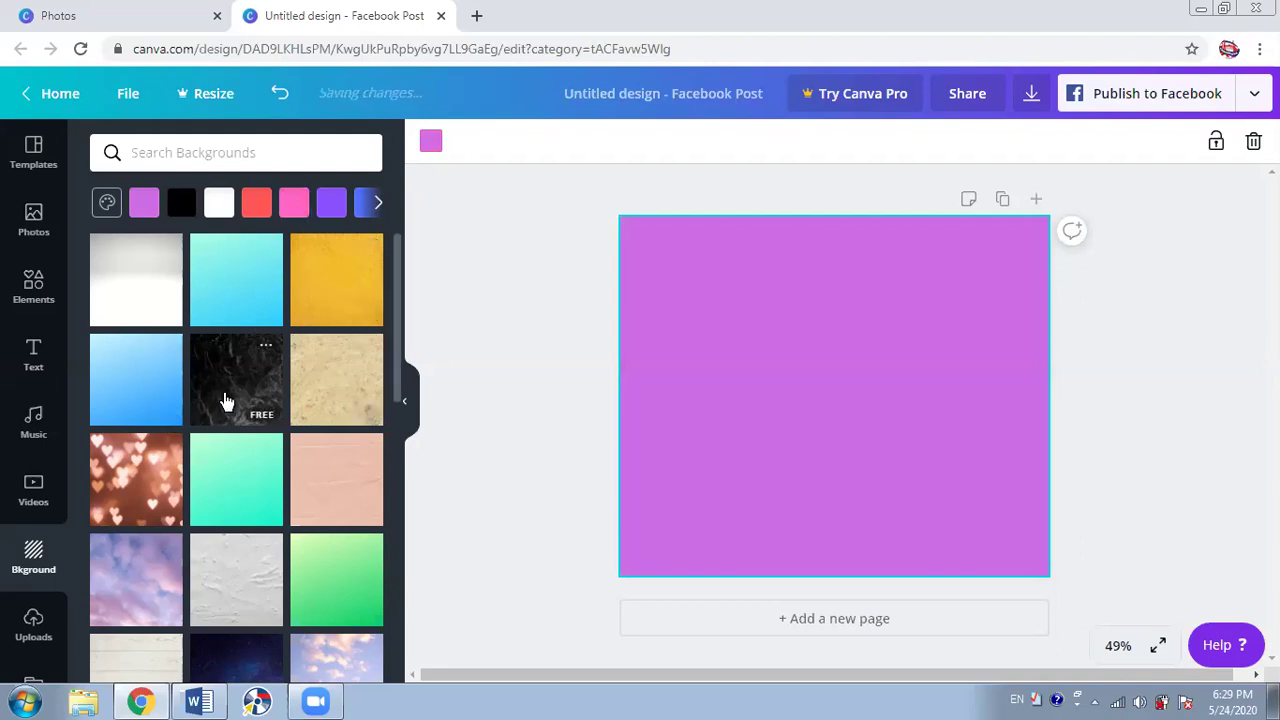
# Apply the black marble texture background after trying sand, and browse the preset colours.
pyautogui.click(339, 377)
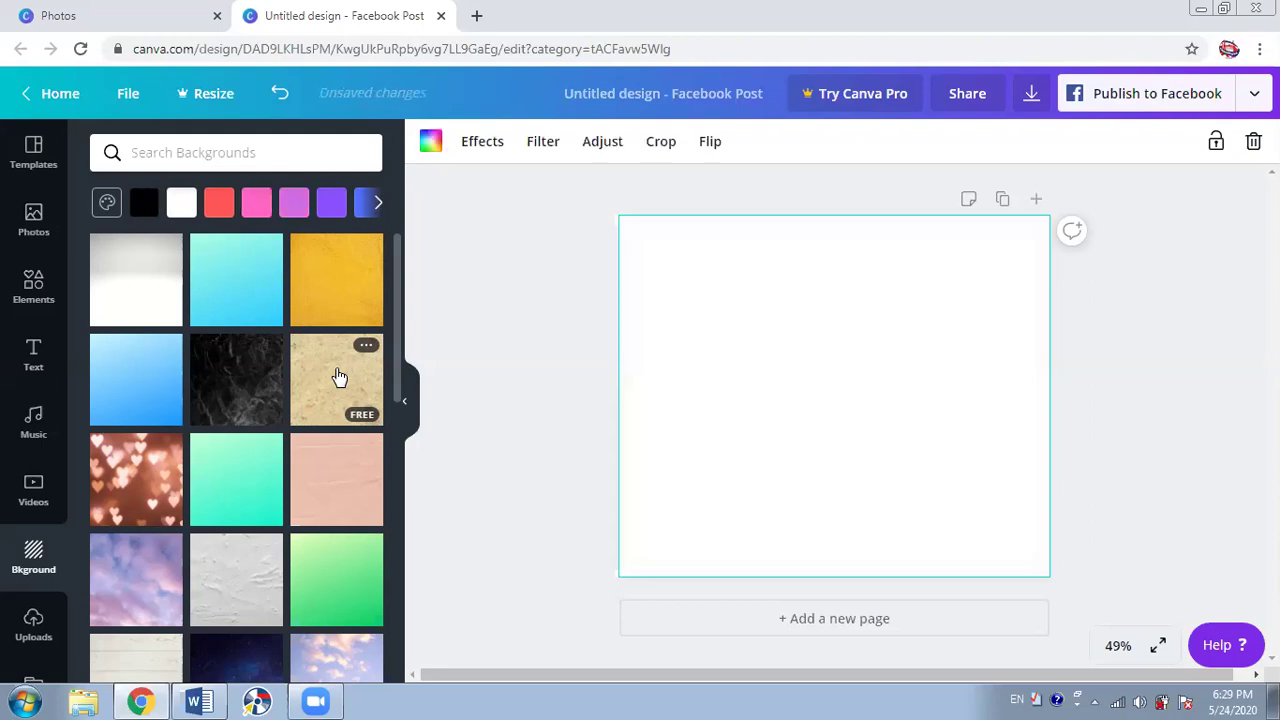
pyautogui.click(275, 377)
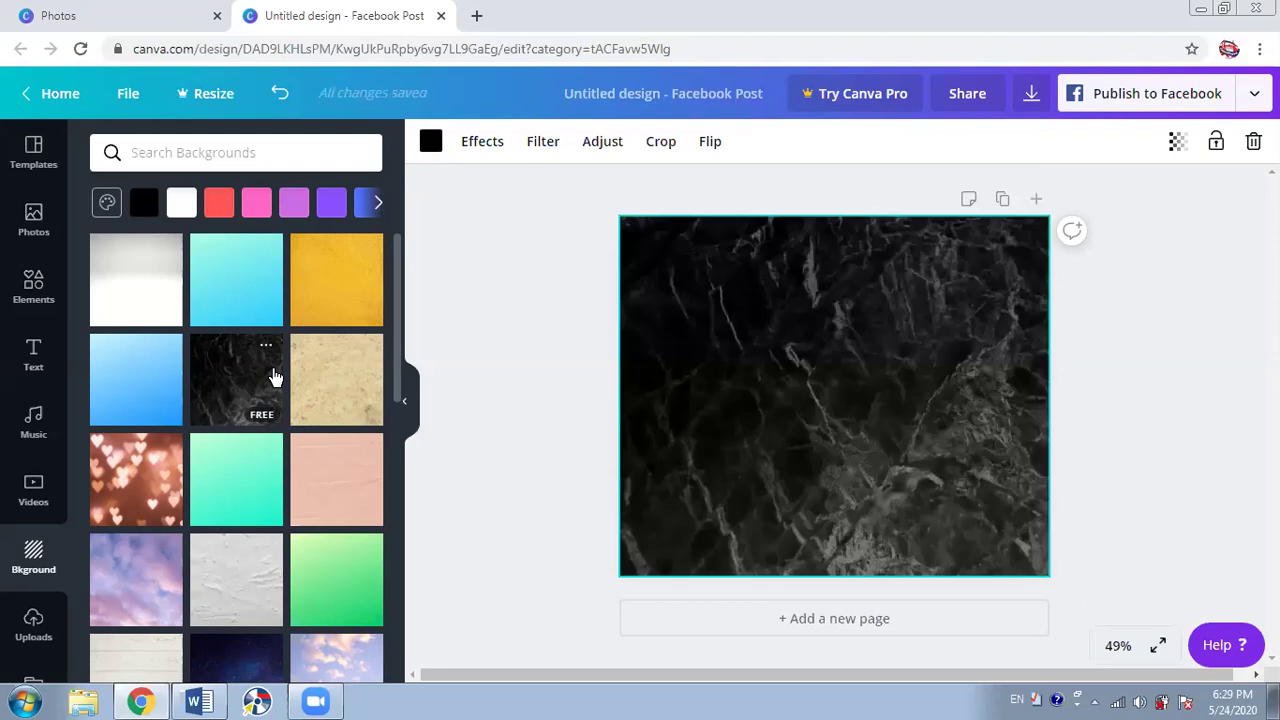
pyautogui.click(378, 203)
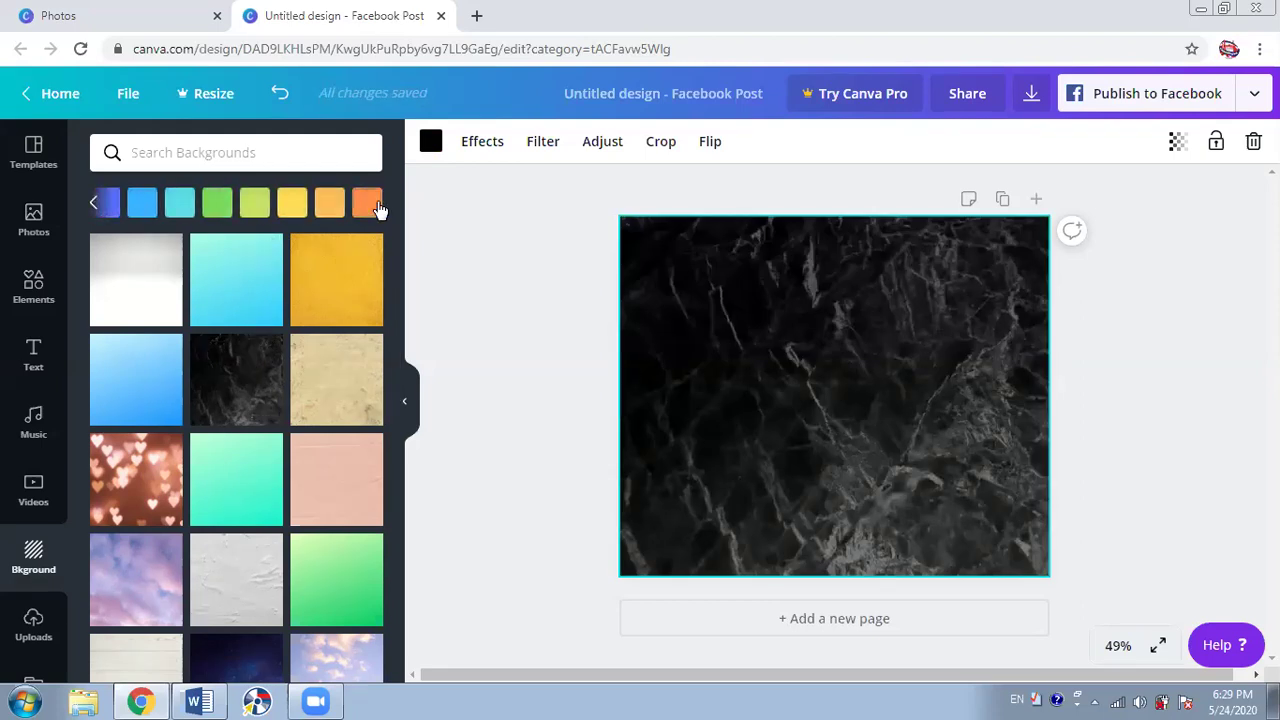
pyautogui.click(95, 205)
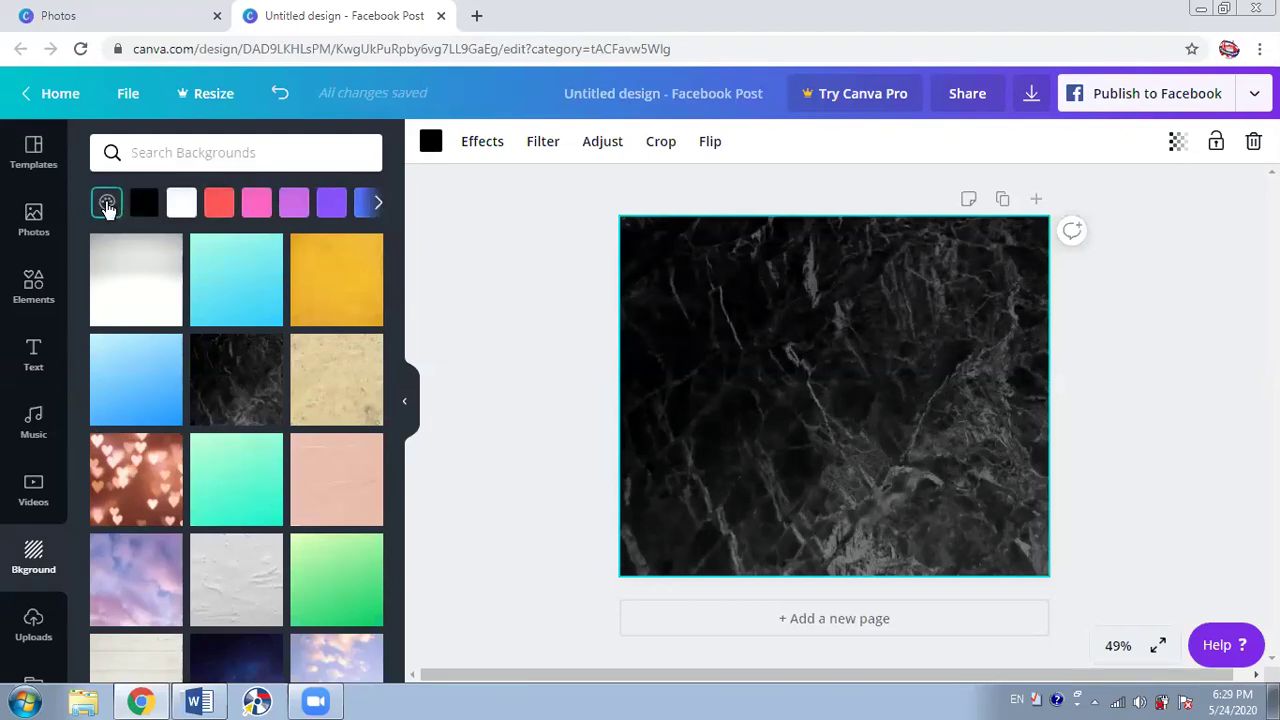
pyautogui.click(107, 205)
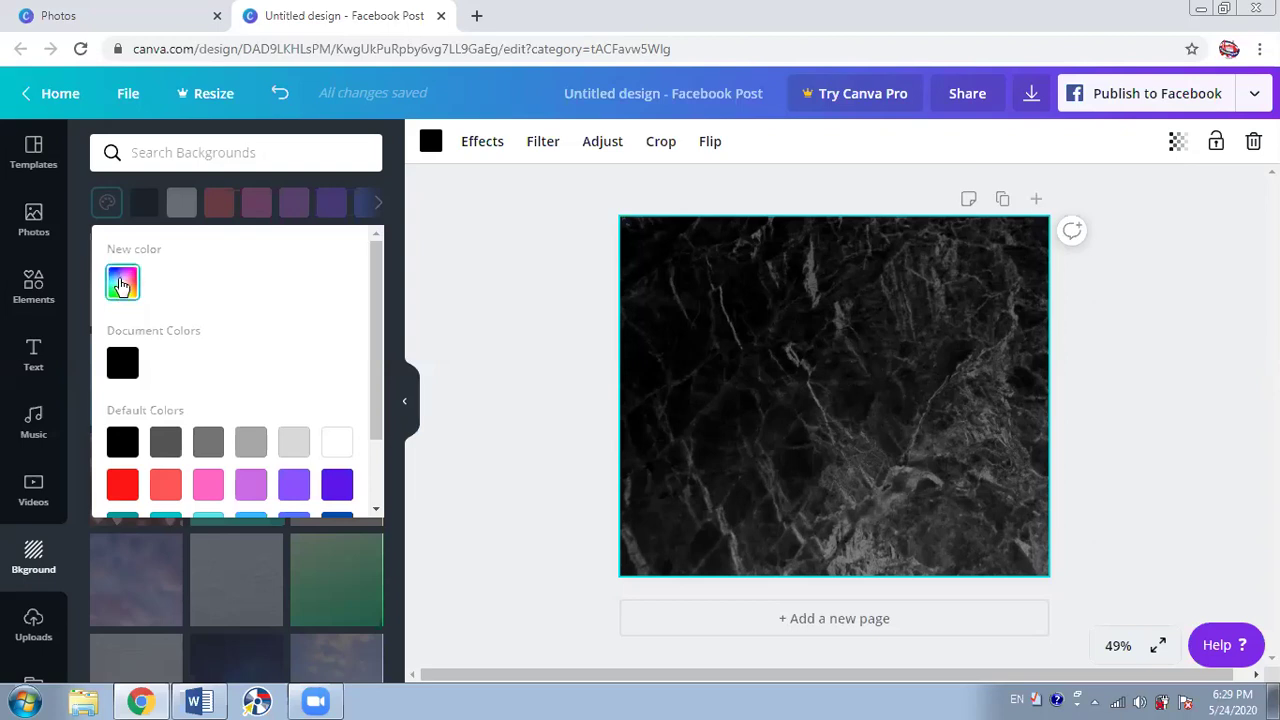
# Replace the marble with a custom solid pale cyan background, #e6fafa.
pyautogui.click(120, 287)
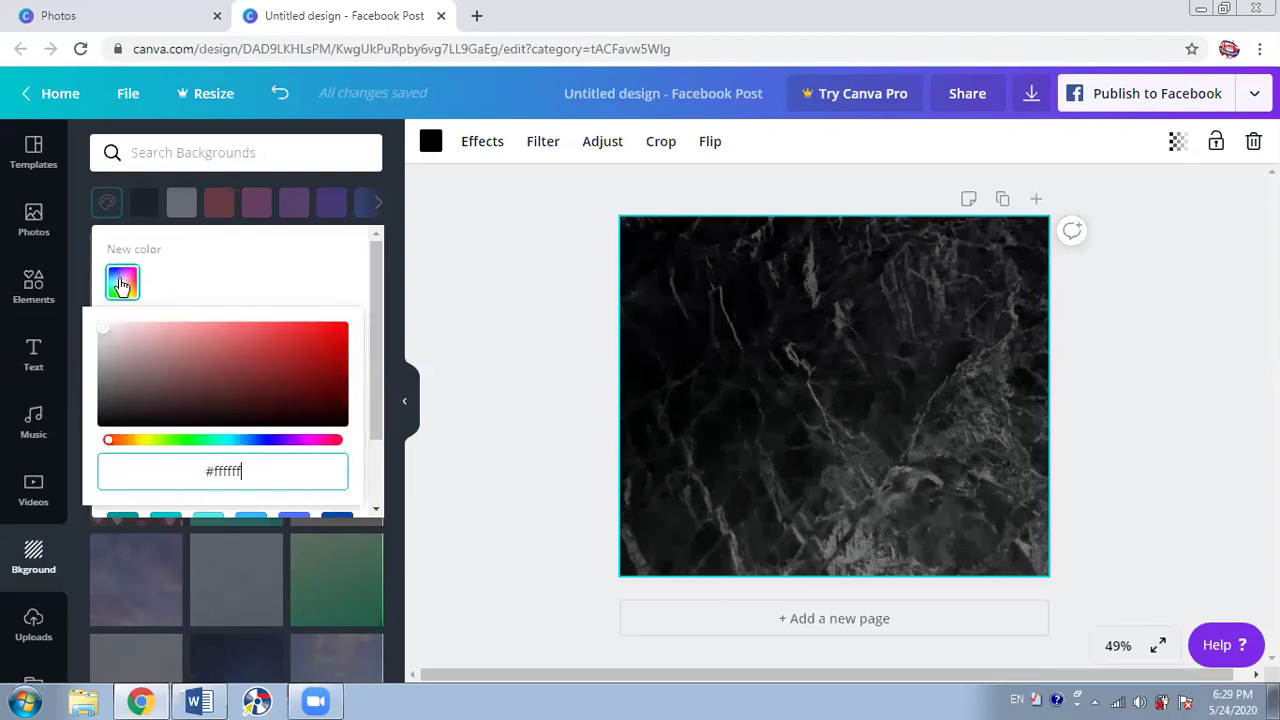
pyautogui.click(151, 441)
pyautogui.moveTo(103, 334); pyautogui.dragTo(334, 384)
pyautogui.click(189, 440)
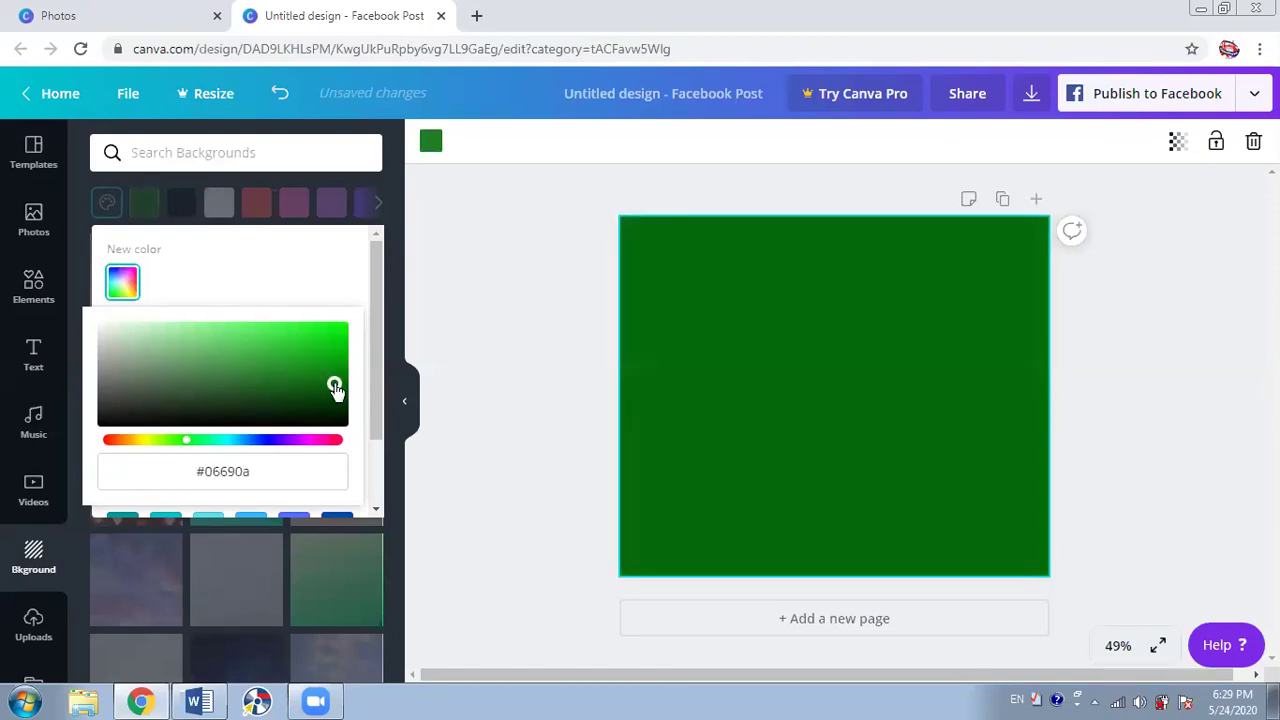
pyautogui.click(226, 441)
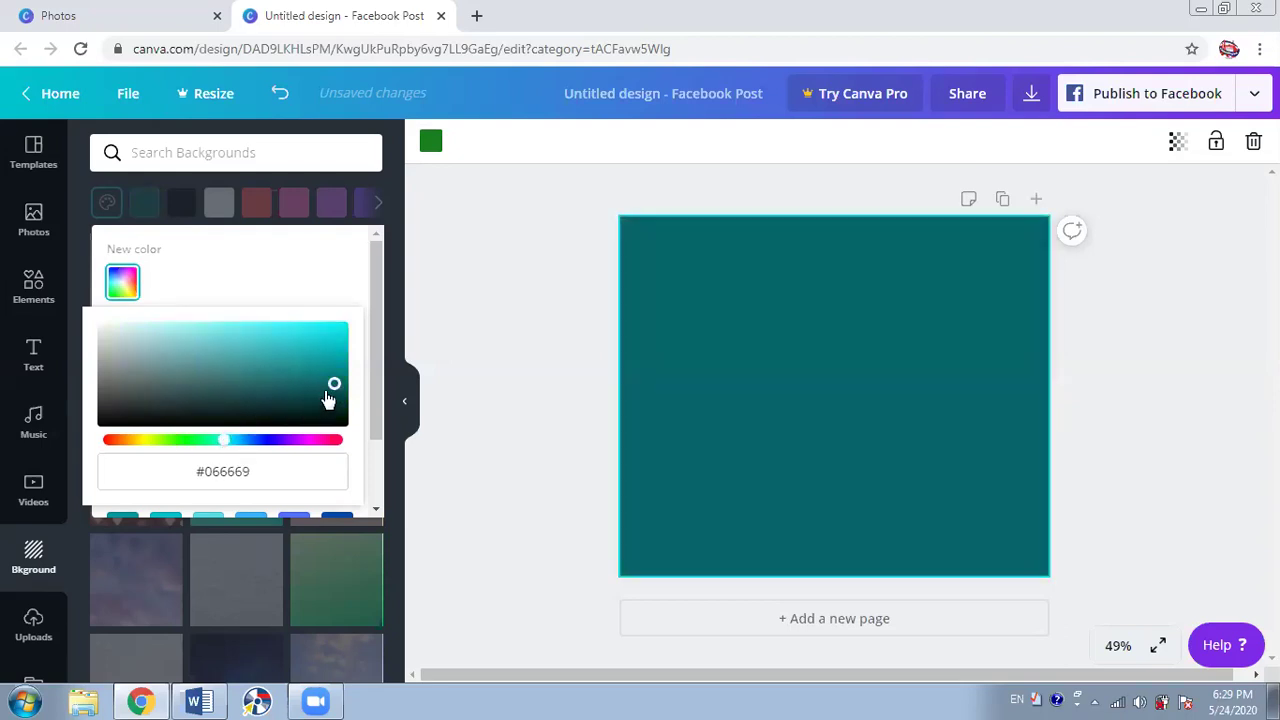
pyautogui.moveTo(334, 384); pyautogui.dragTo(118, 326)
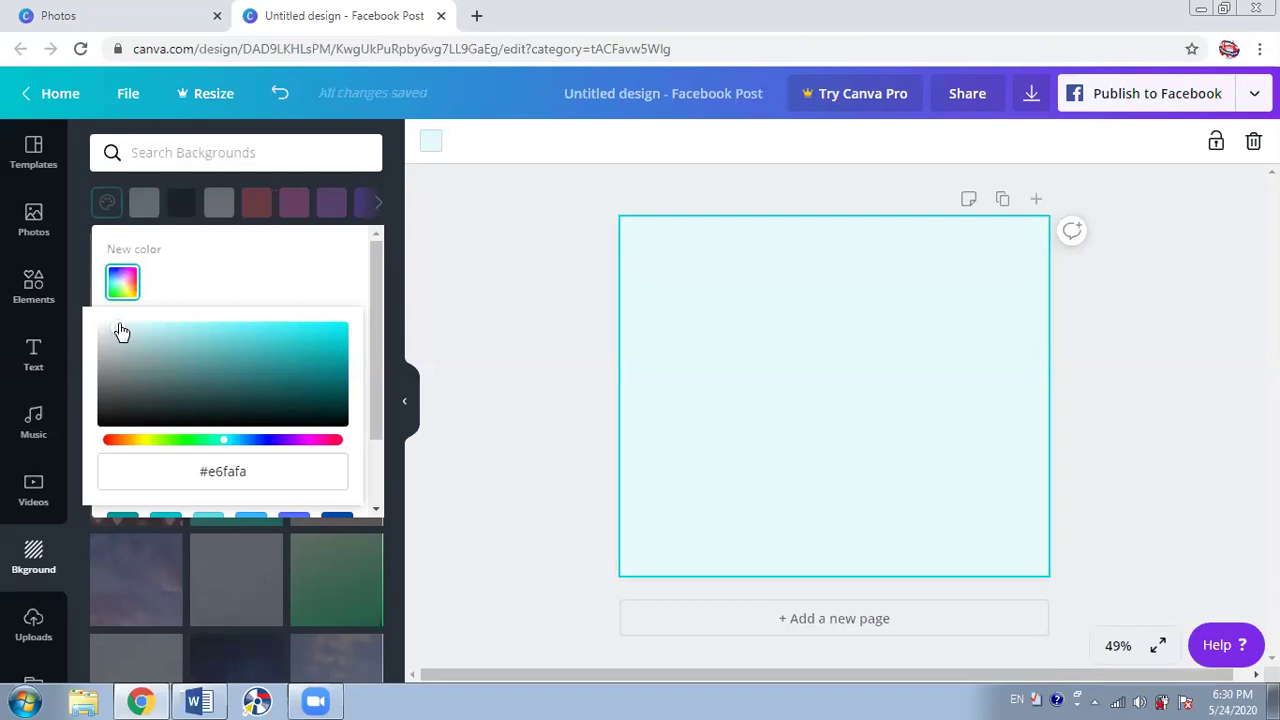
pyautogui.click(33, 215)
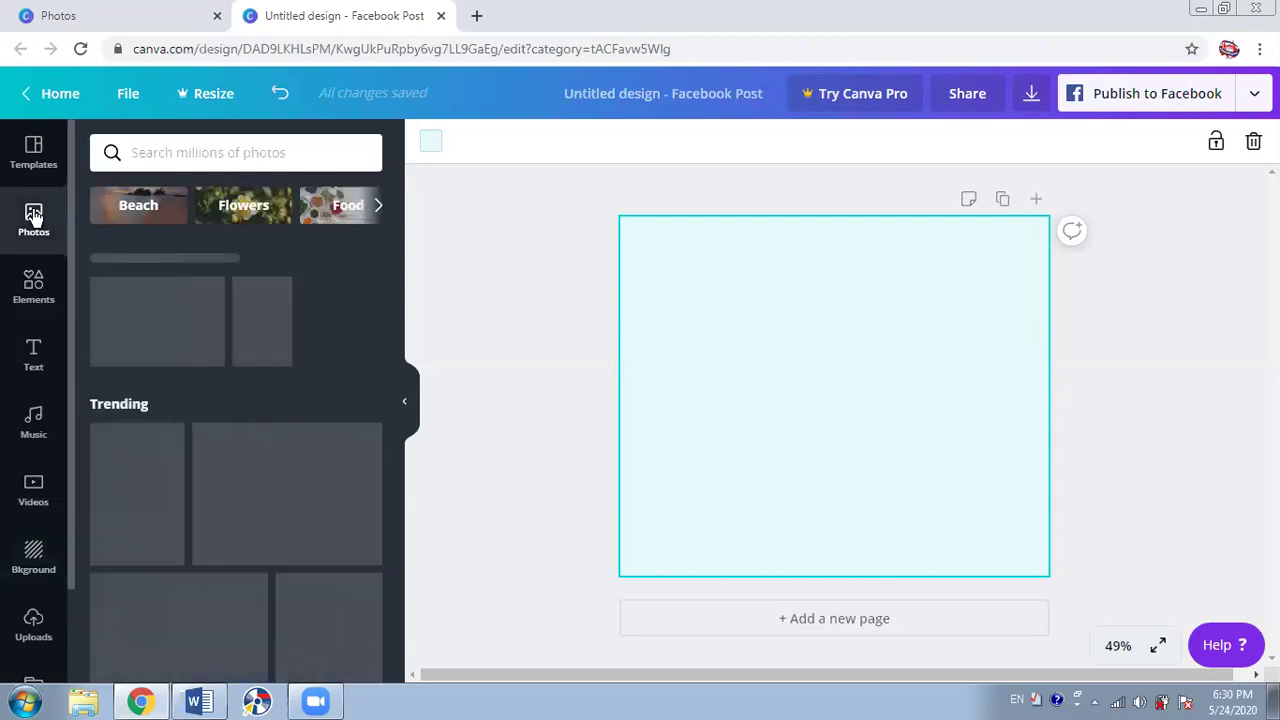
# Search photos for 'flower' and add the pink flower stalk to the page.
pyautogui.click(197, 159)
pyautogui.write('flower')
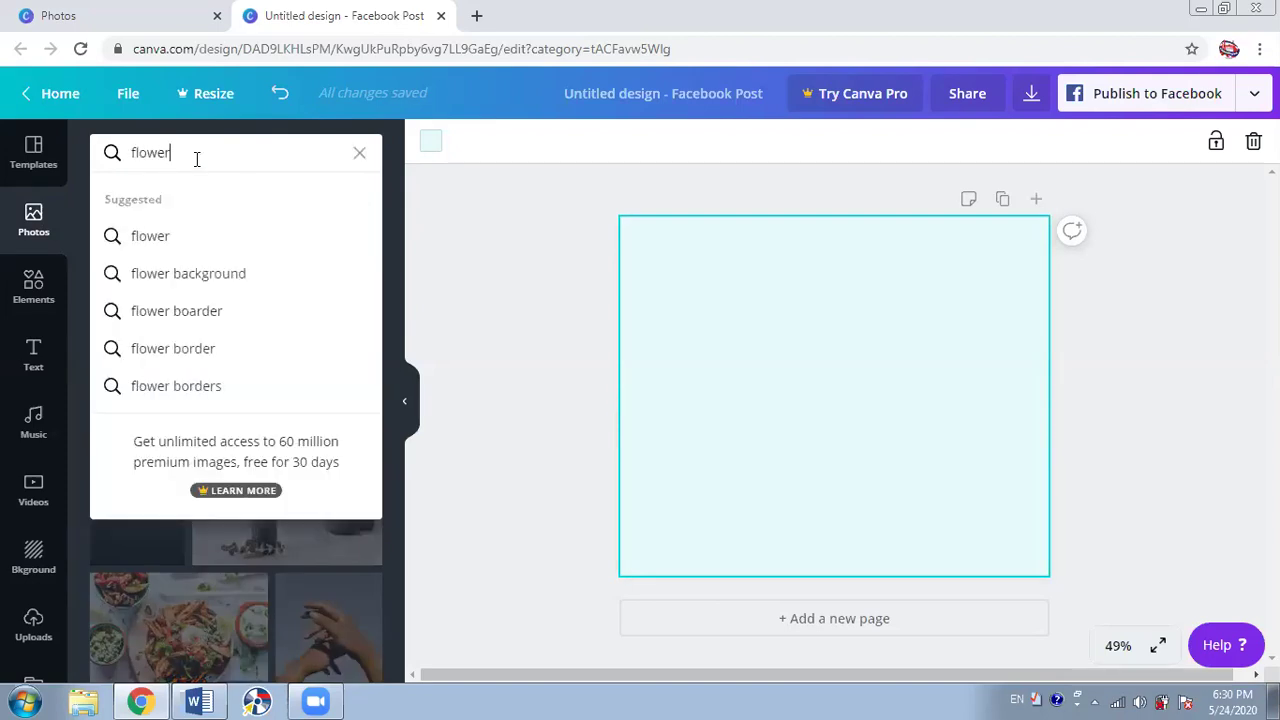
pyautogui.click(163, 238)
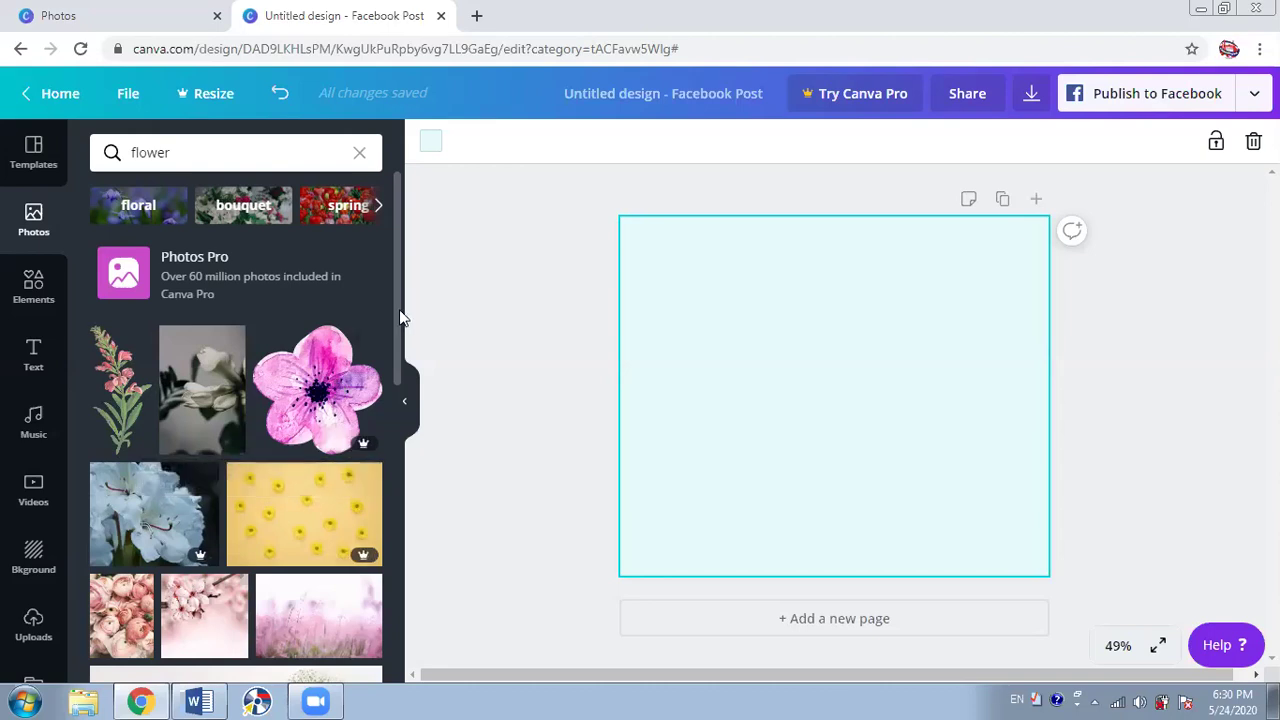
pyautogui.click(113, 380)
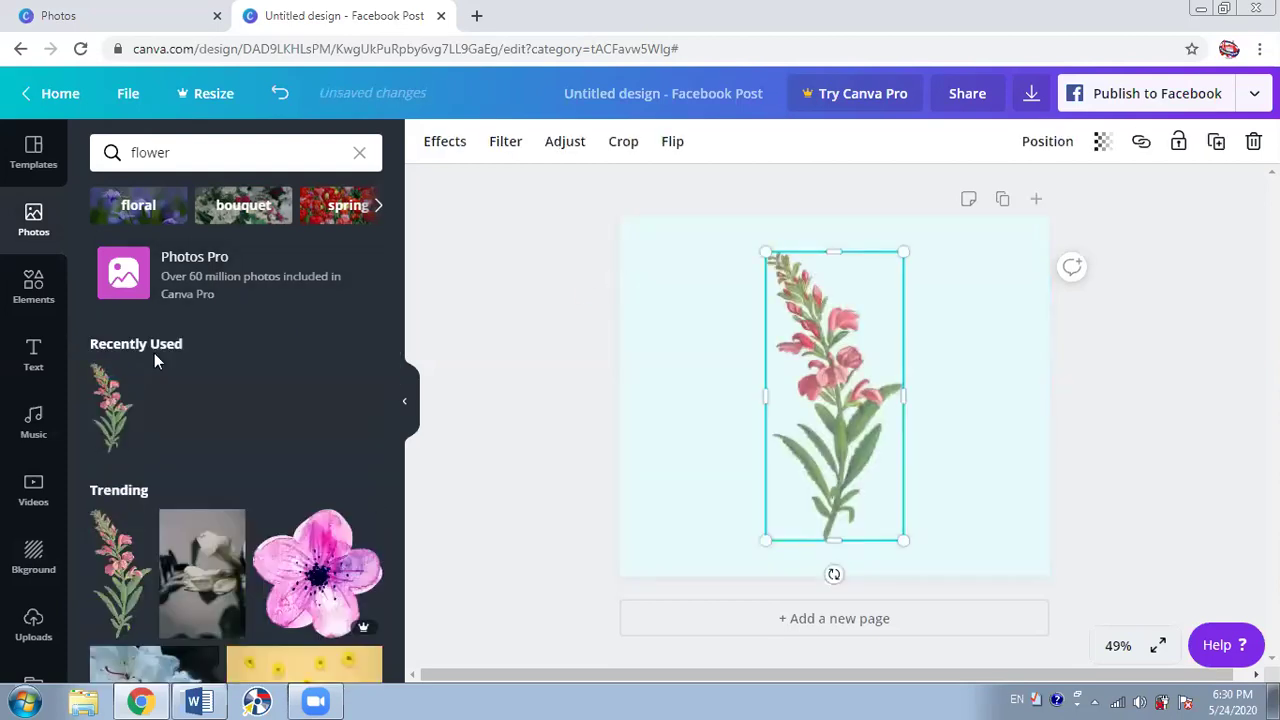
# Move the flower to the top-left corner and resize it to about 378 tall.
pyautogui.click(965, 320)
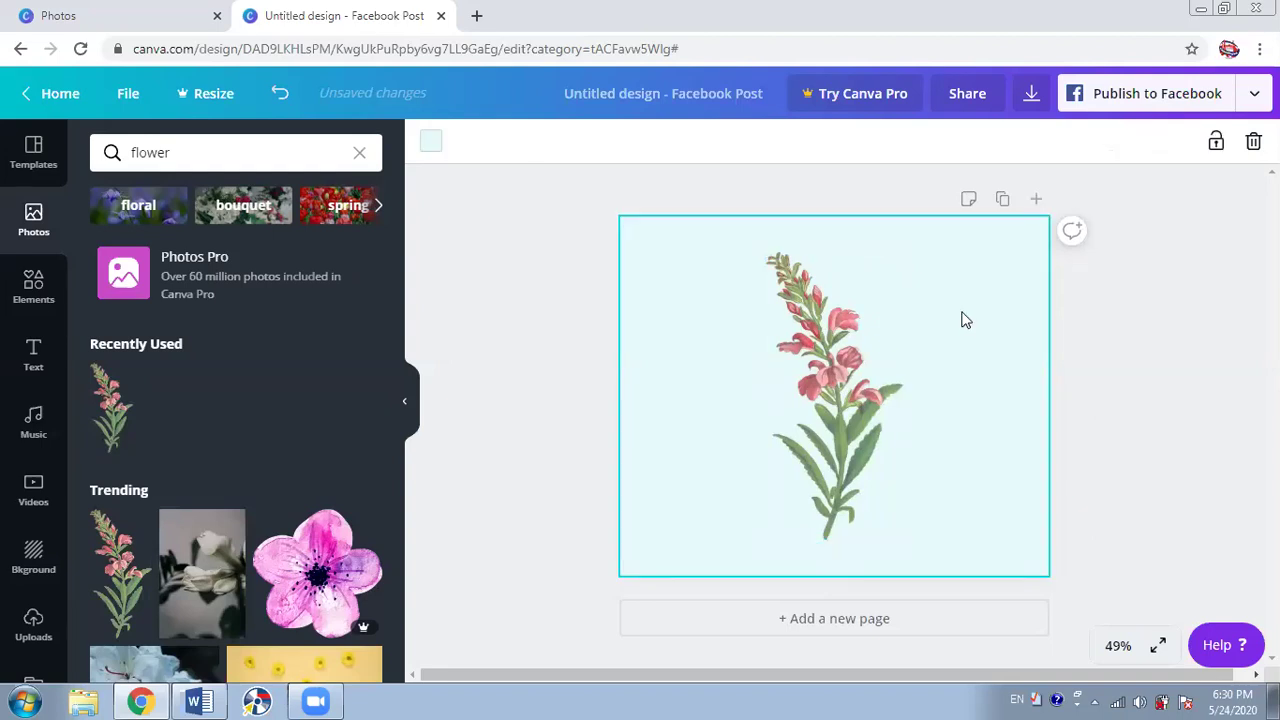
pyautogui.moveTo(845, 343); pyautogui.dragTo(706, 320)
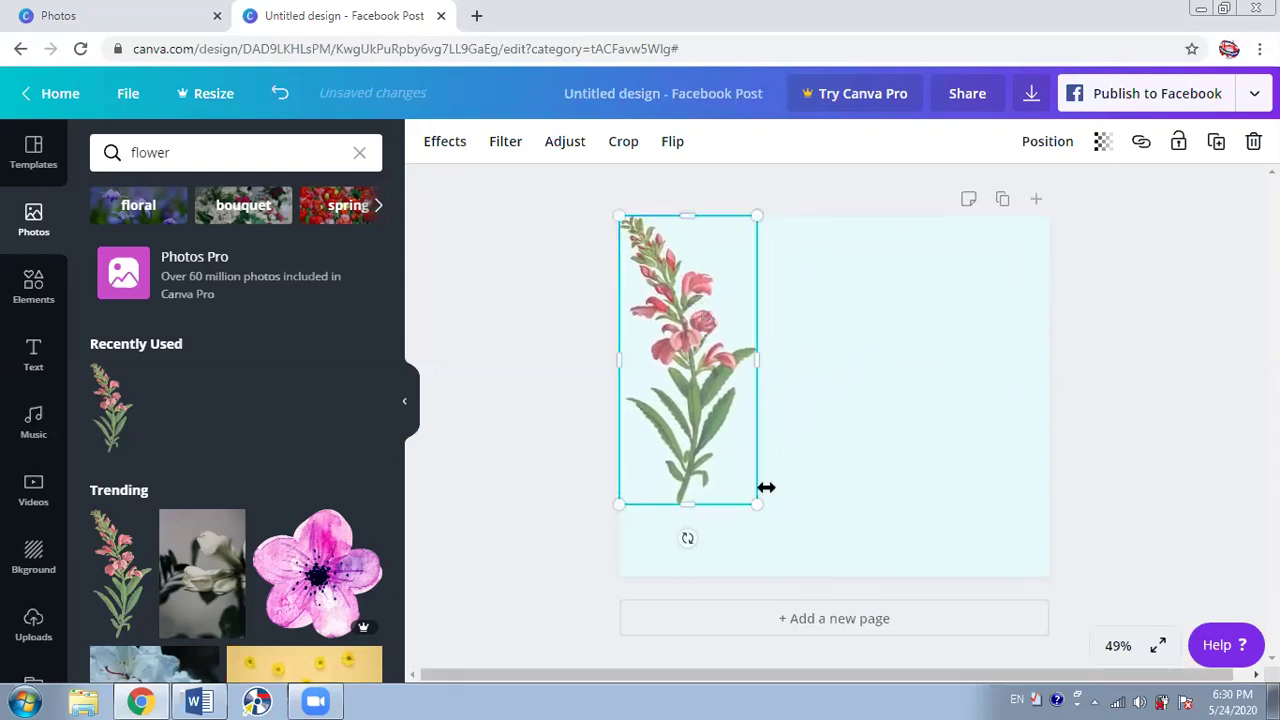
pyautogui.moveTo(757, 507); pyautogui.dragTo(712, 392)
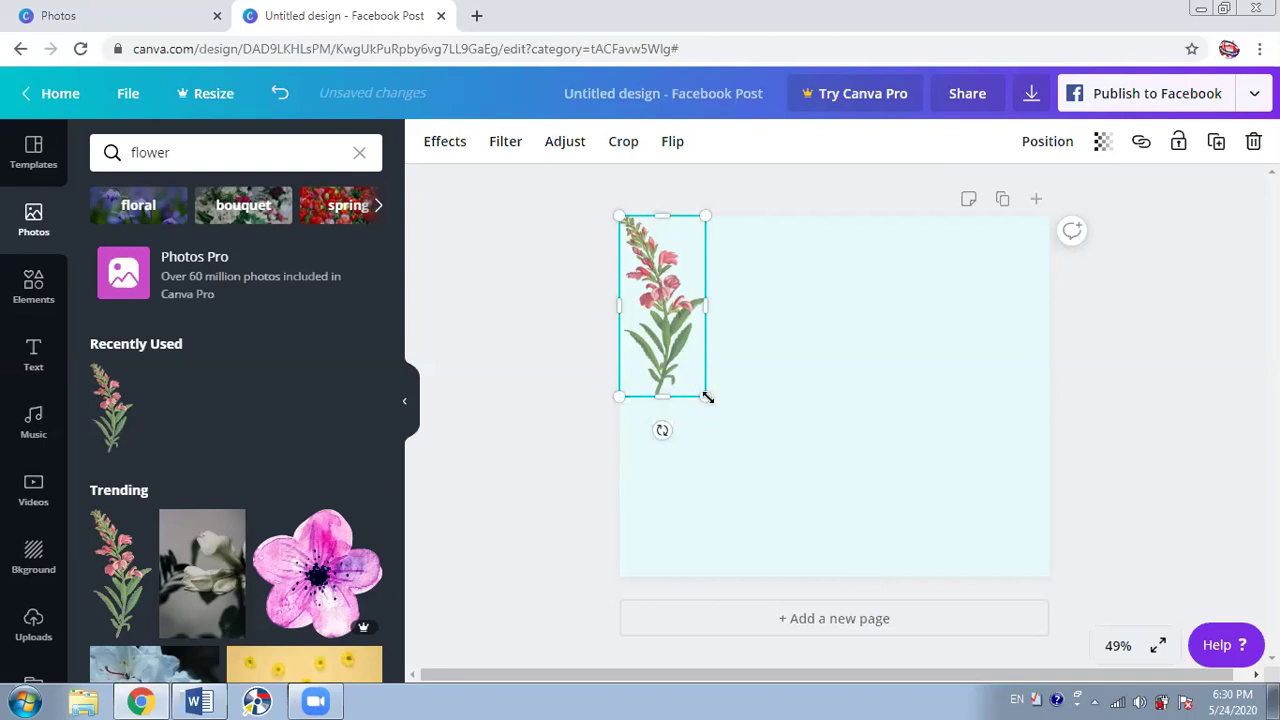
pyautogui.moveTo(707, 397)
pyautogui.mouseDown()
pyautogui.moveTo(688, 374)
pyautogui.moveTo(730, 408)
pyautogui.moveTo(711, 409)
pyautogui.mouseUp()
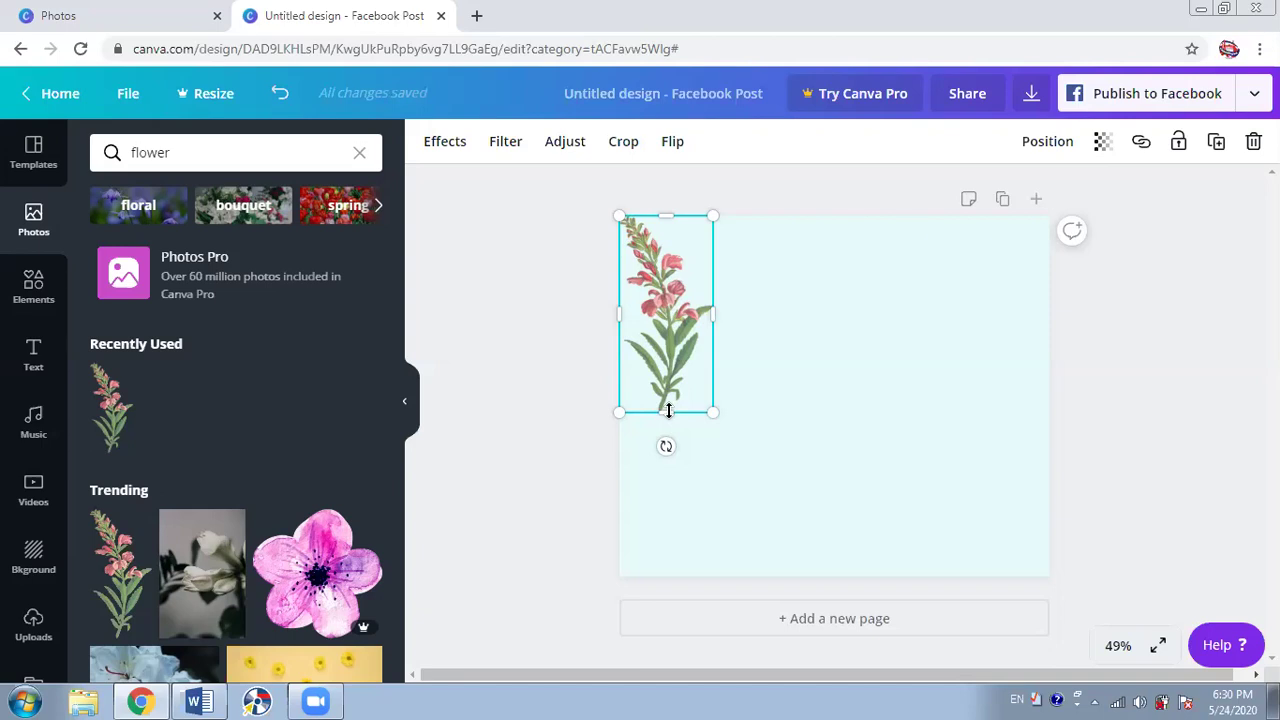
pyautogui.moveTo(669, 411)
pyautogui.mouseDown()
pyautogui.moveTo(665, 333)
pyautogui.moveTo(669, 380)
pyautogui.moveTo(686, 290)
pyautogui.moveTo(693, 365)
pyautogui.moveTo(672, 389)
pyautogui.mouseUp()
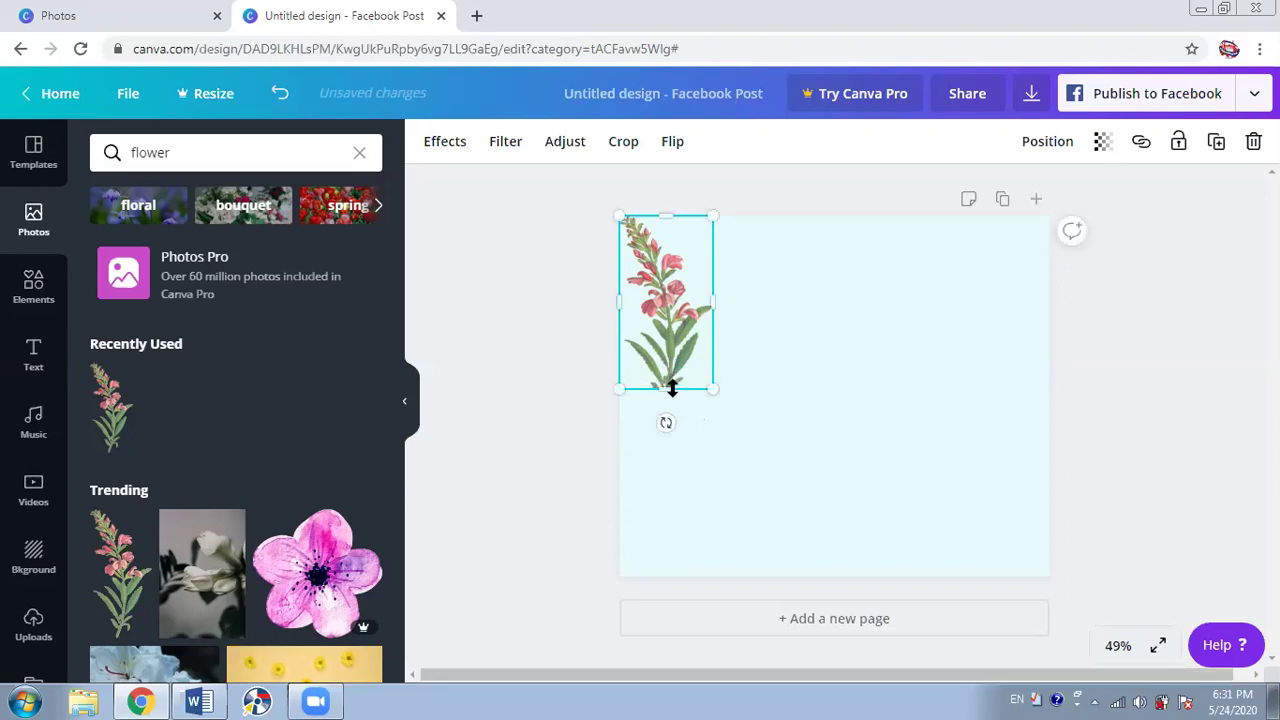
pyautogui.click(896, 289)
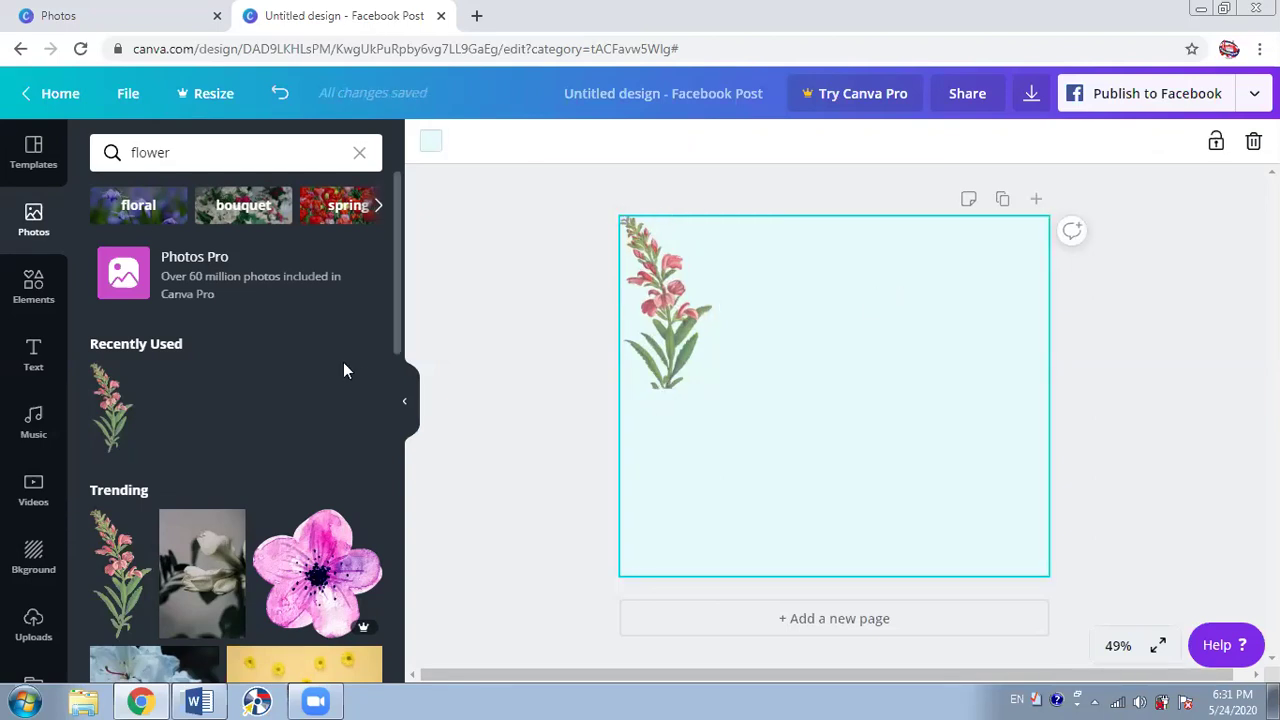
# Search photos for 'girl', add the sunset girl photo and shrink it into the top-right corner.
pyautogui.click(165, 154)
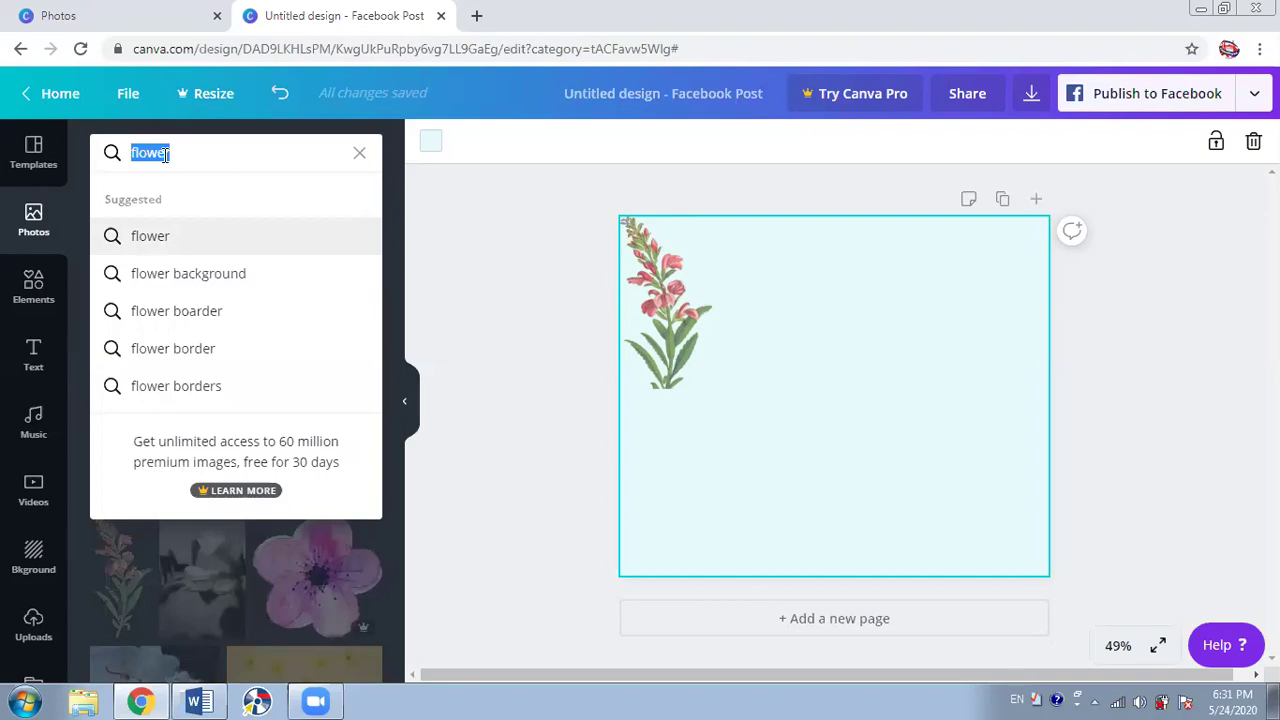
pyautogui.write('b')
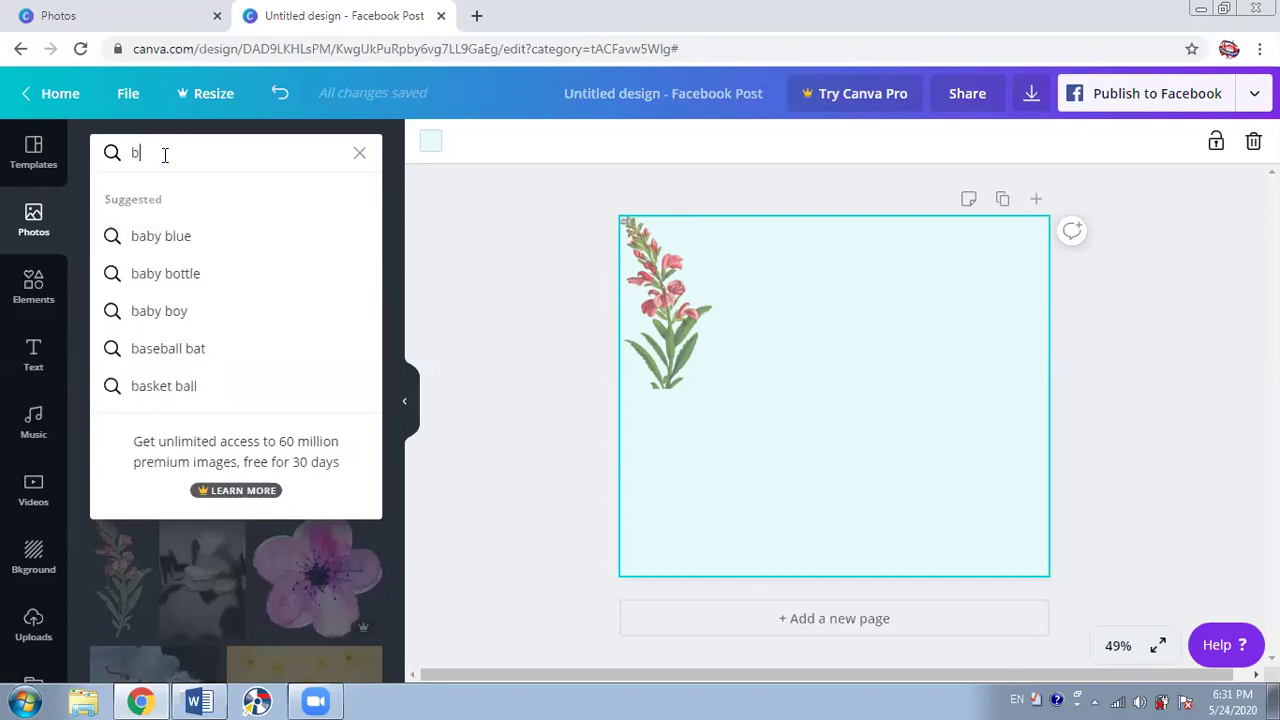
pyautogui.press('BackSpace')
pyautogui.write('girl')
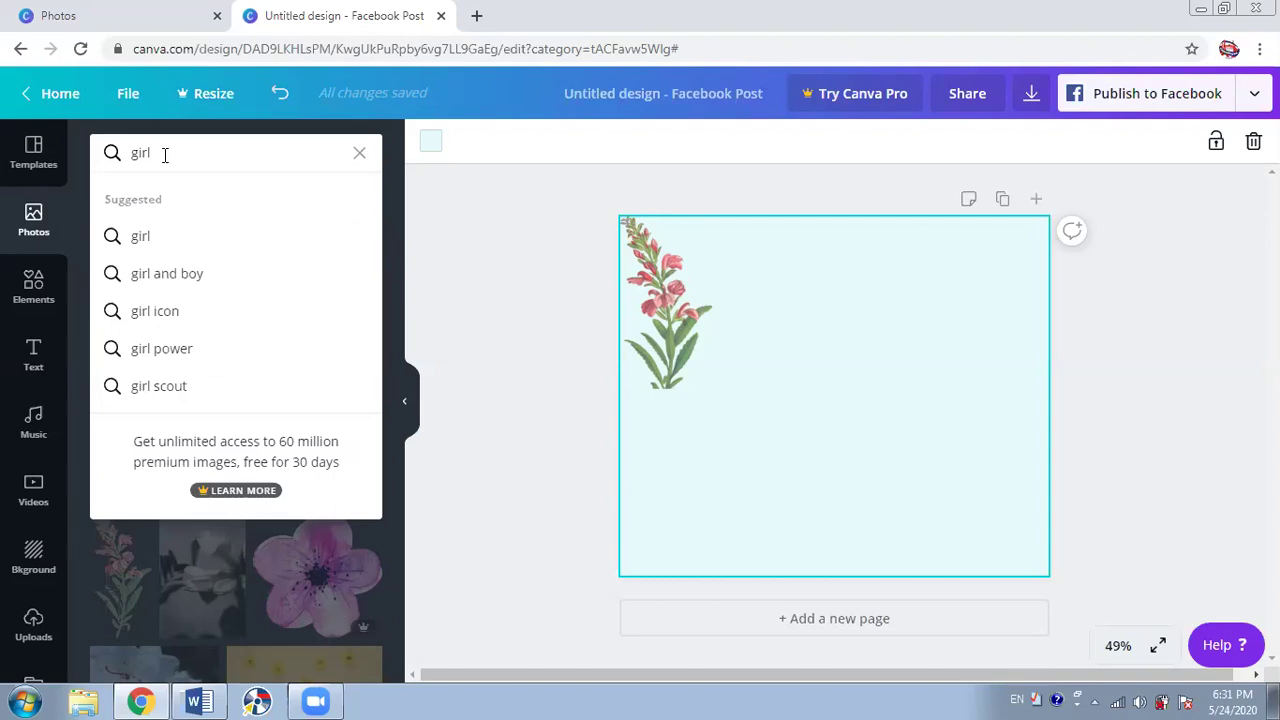
pyautogui.press('Return')
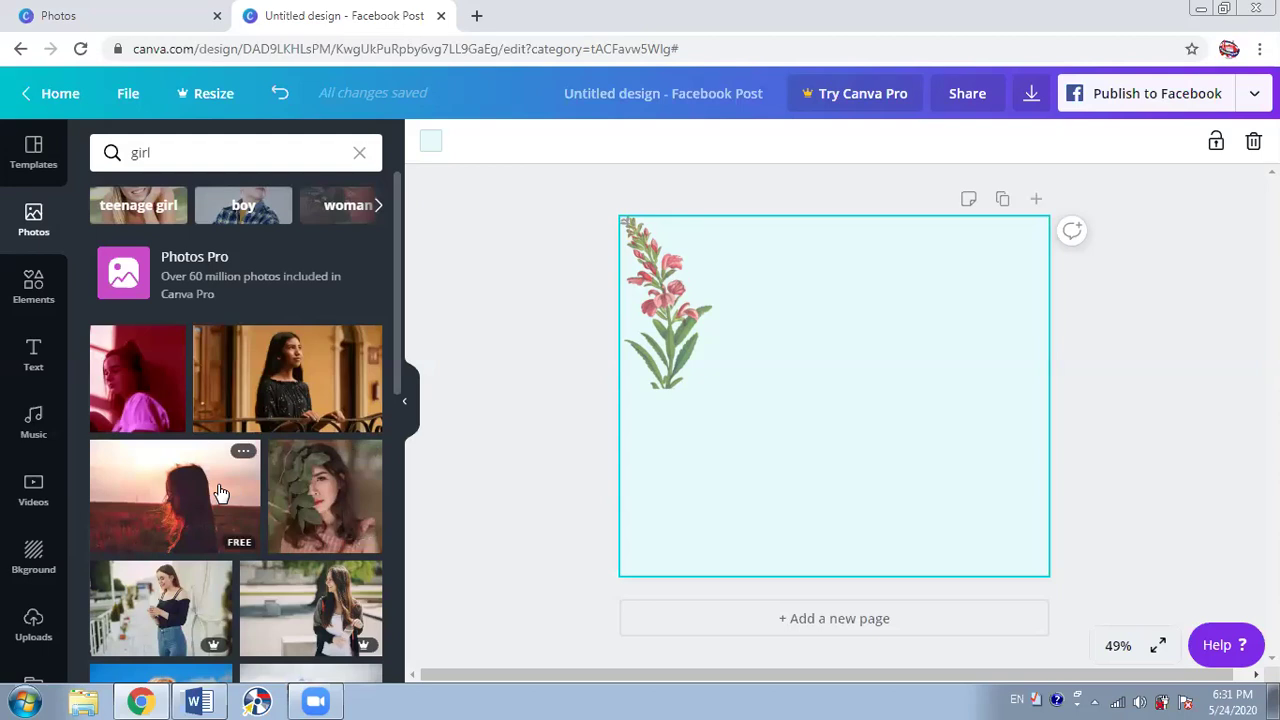
pyautogui.click(219, 490)
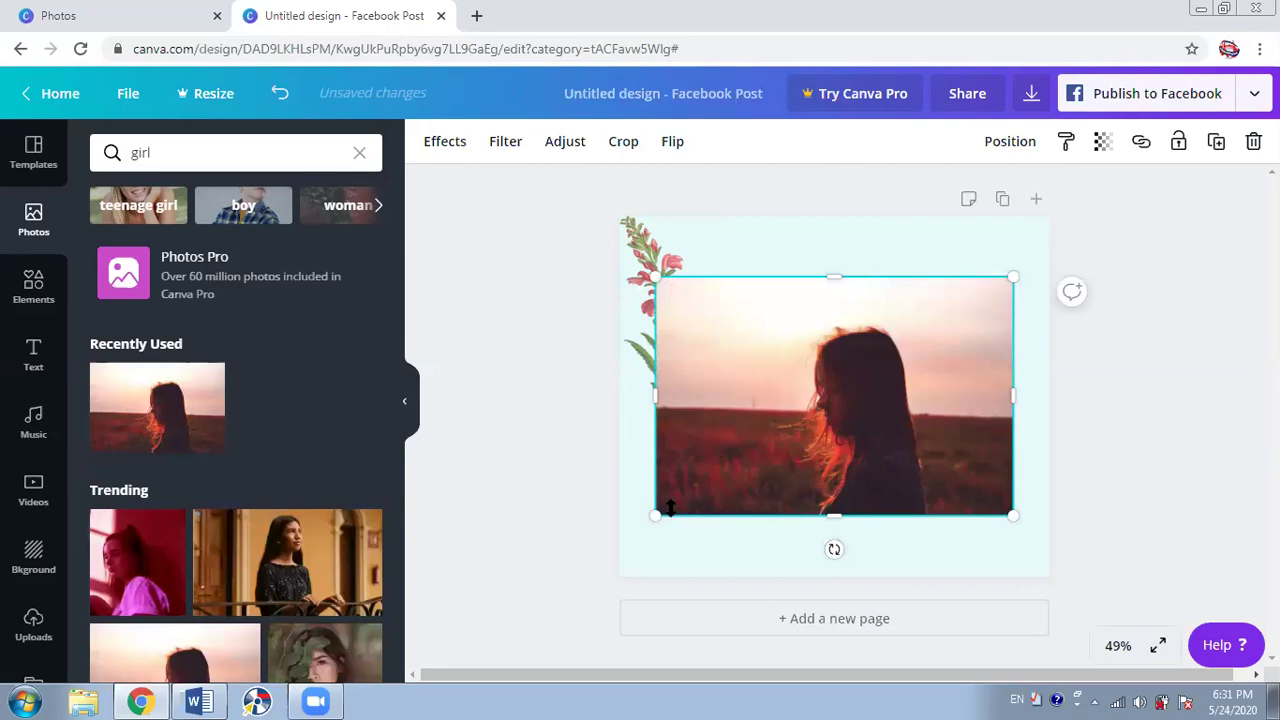
pyautogui.moveTo(655, 515); pyautogui.dragTo(774, 457)
pyautogui.moveTo(883, 343); pyautogui.dragTo(918, 279)
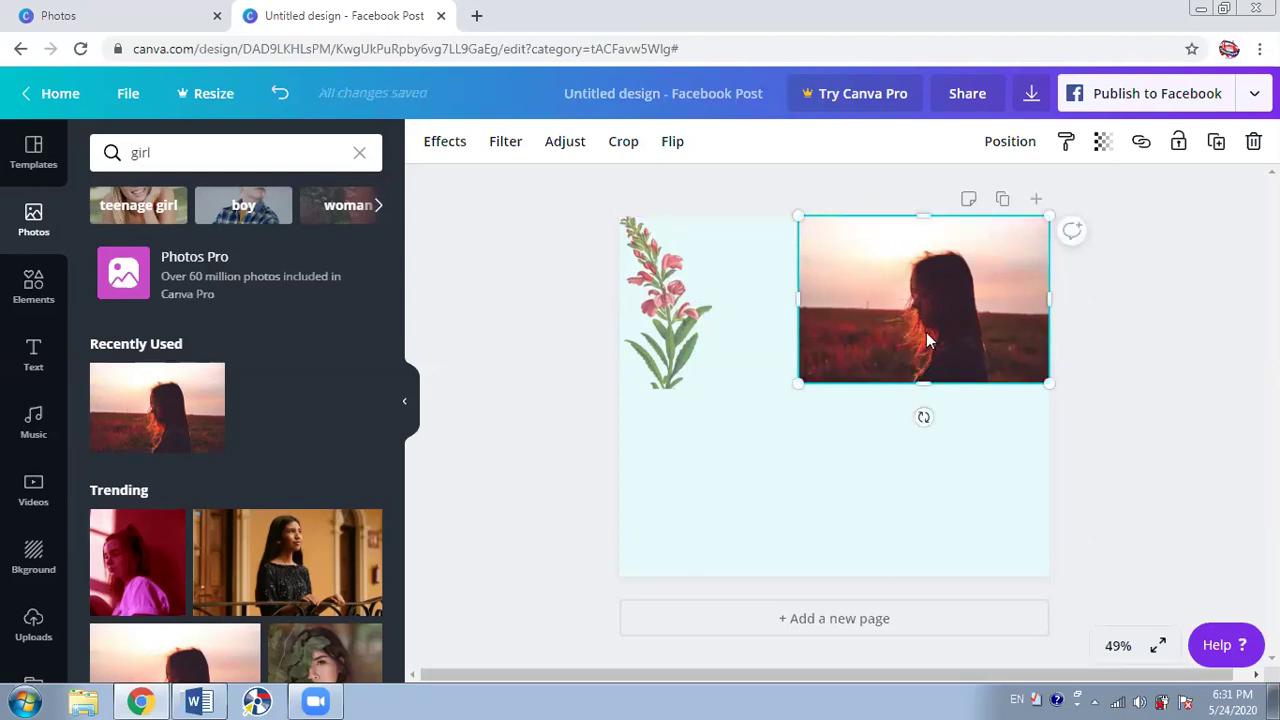
# Adjust the girl photo's transparency slider, then deselect it.
pyautogui.click(1103, 145)
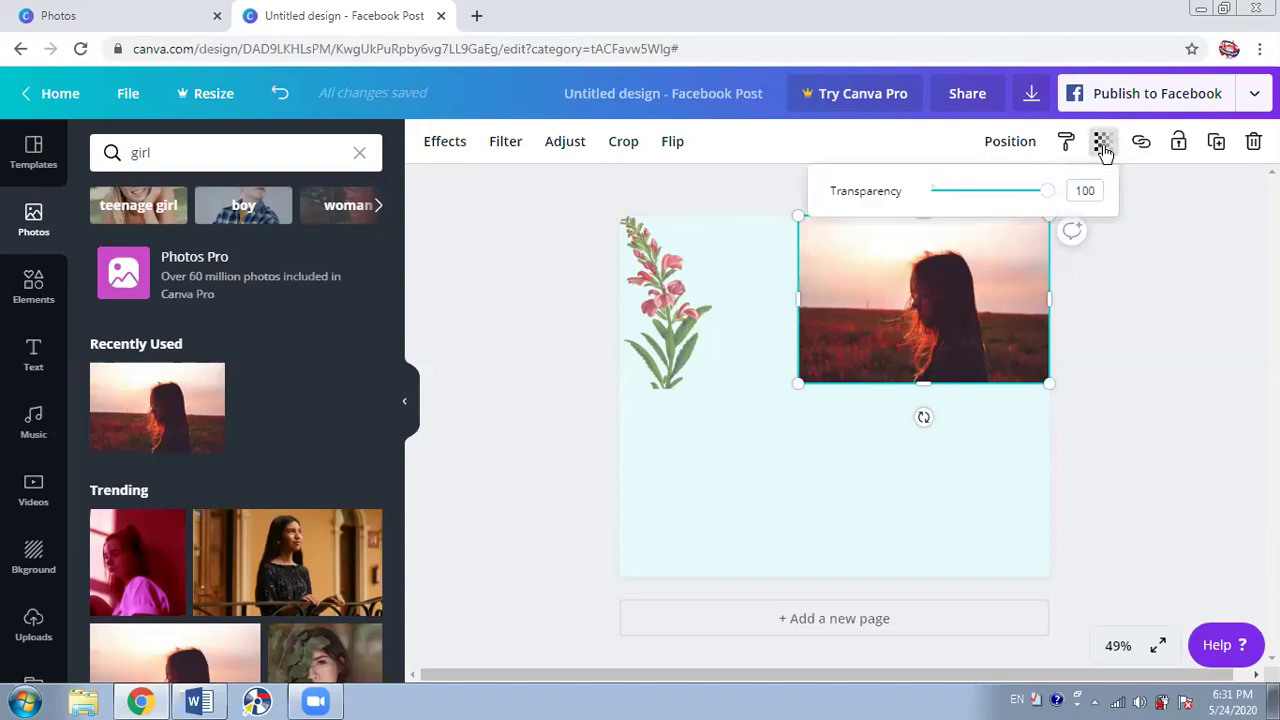
pyautogui.moveTo(1049, 197)
pyautogui.mouseDown()
pyautogui.moveTo(970, 200)
pyautogui.moveTo(1058, 199)
pyautogui.mouseUp()
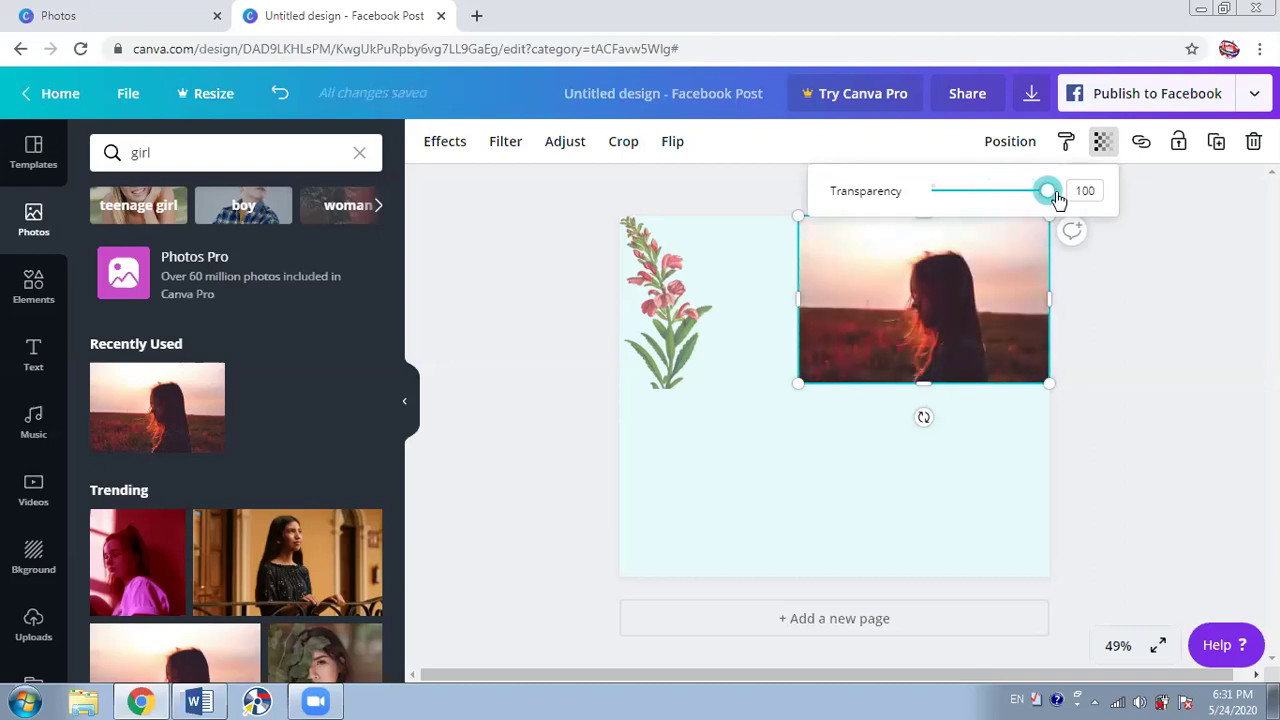
pyautogui.click(1175, 256)
pyautogui.click(1173, 255)
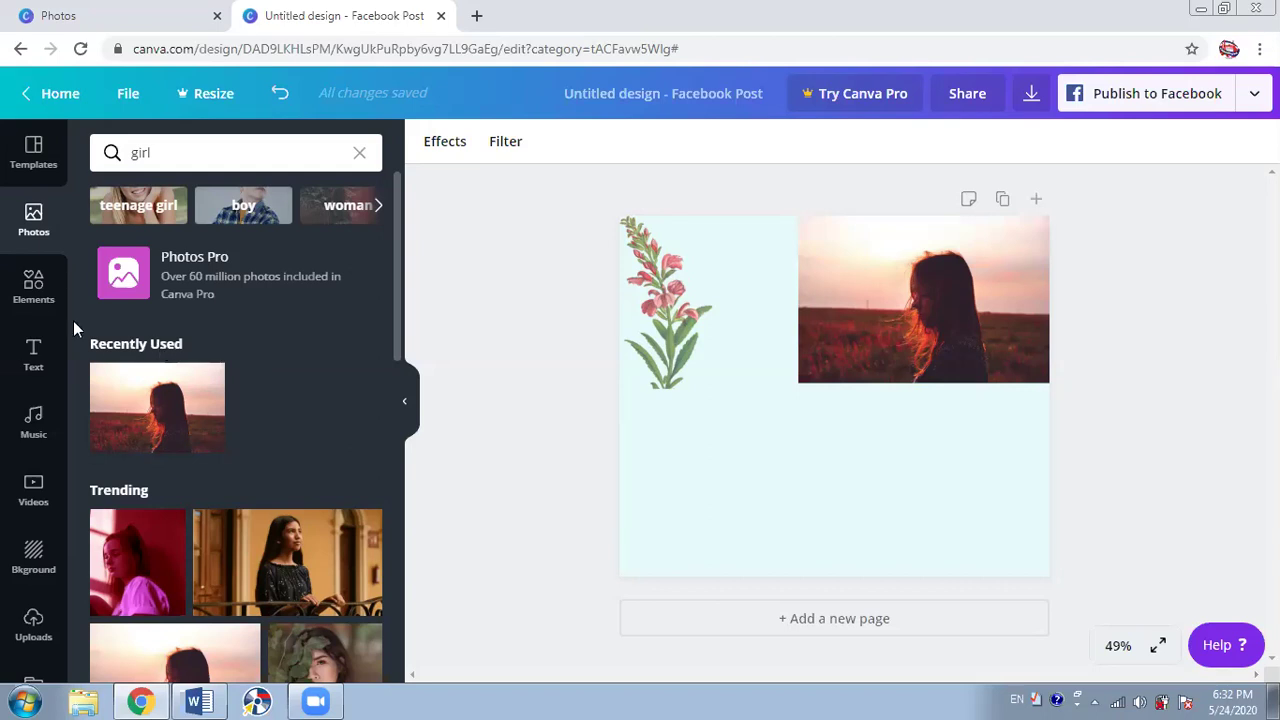
# Add the hexagon shape from Elements and shrink it into the bottom-left corner.
pyautogui.click(33, 287)
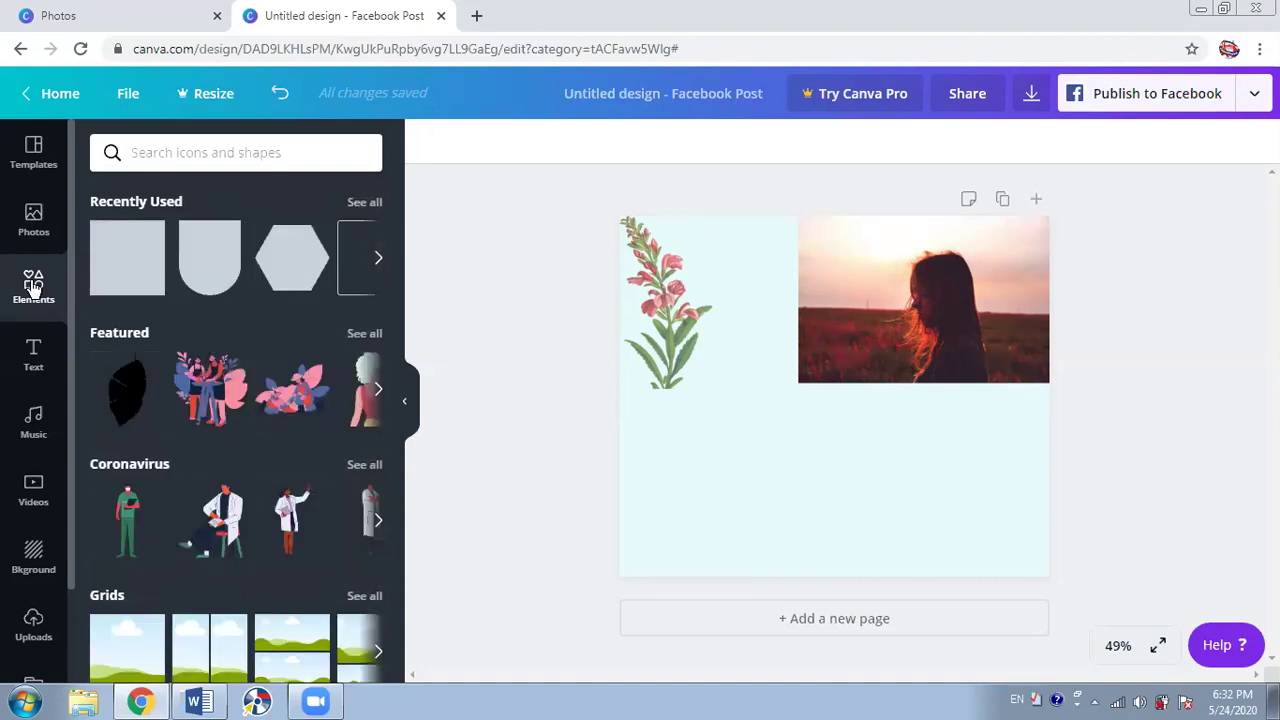
pyautogui.click(285, 257)
pyautogui.moveTo(806, 345); pyautogui.dragTo(709, 429)
pyautogui.moveTo(846, 375); pyautogui.dragTo(738, 472)
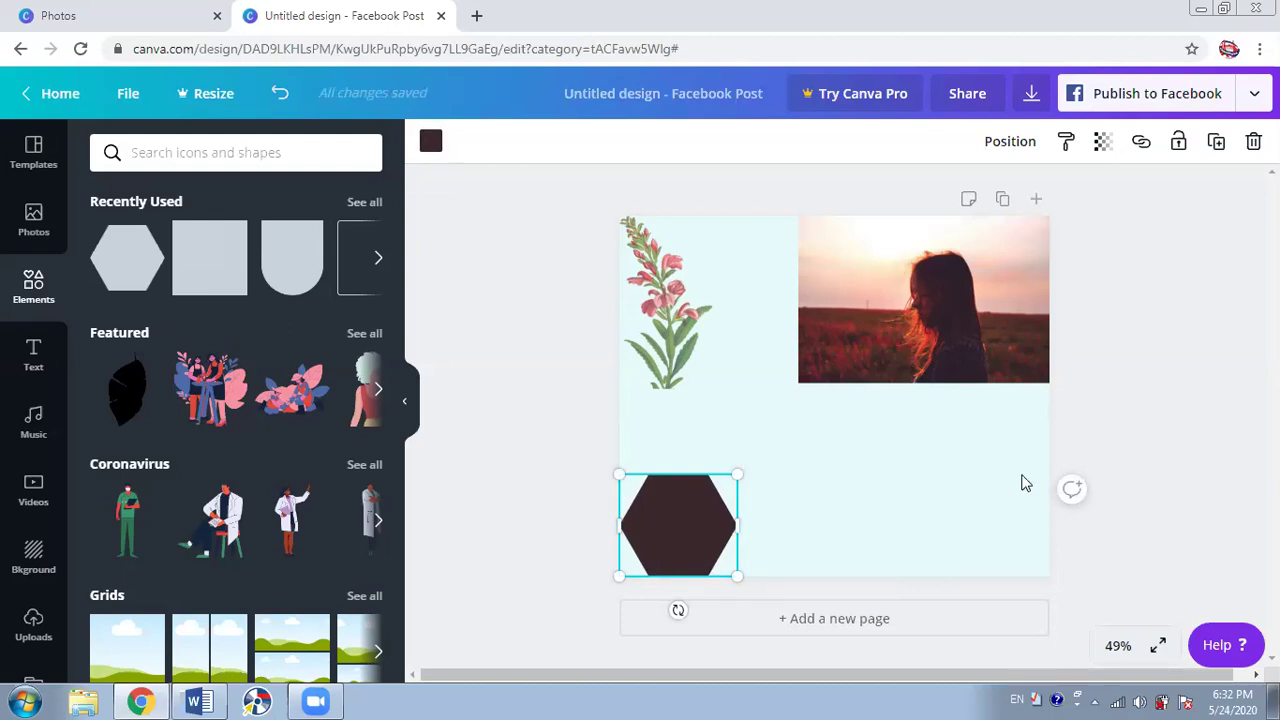
pyautogui.click(1211, 370)
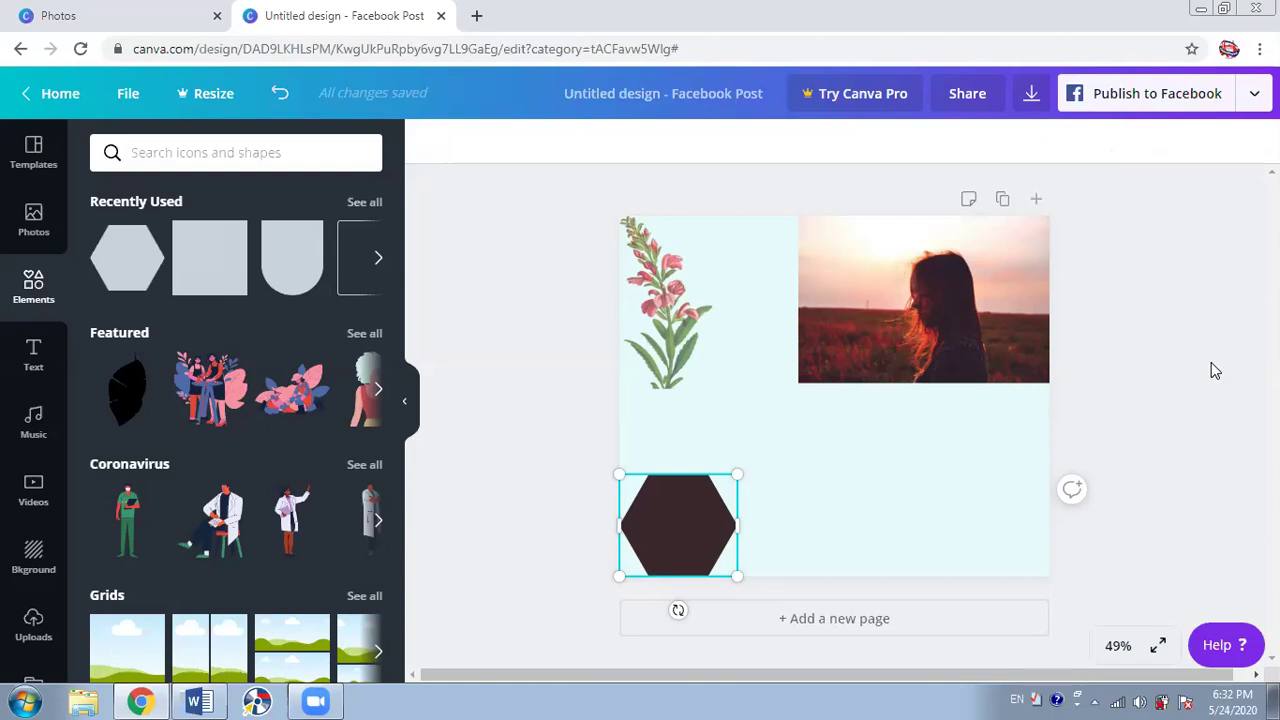
pyautogui.click(698, 514)
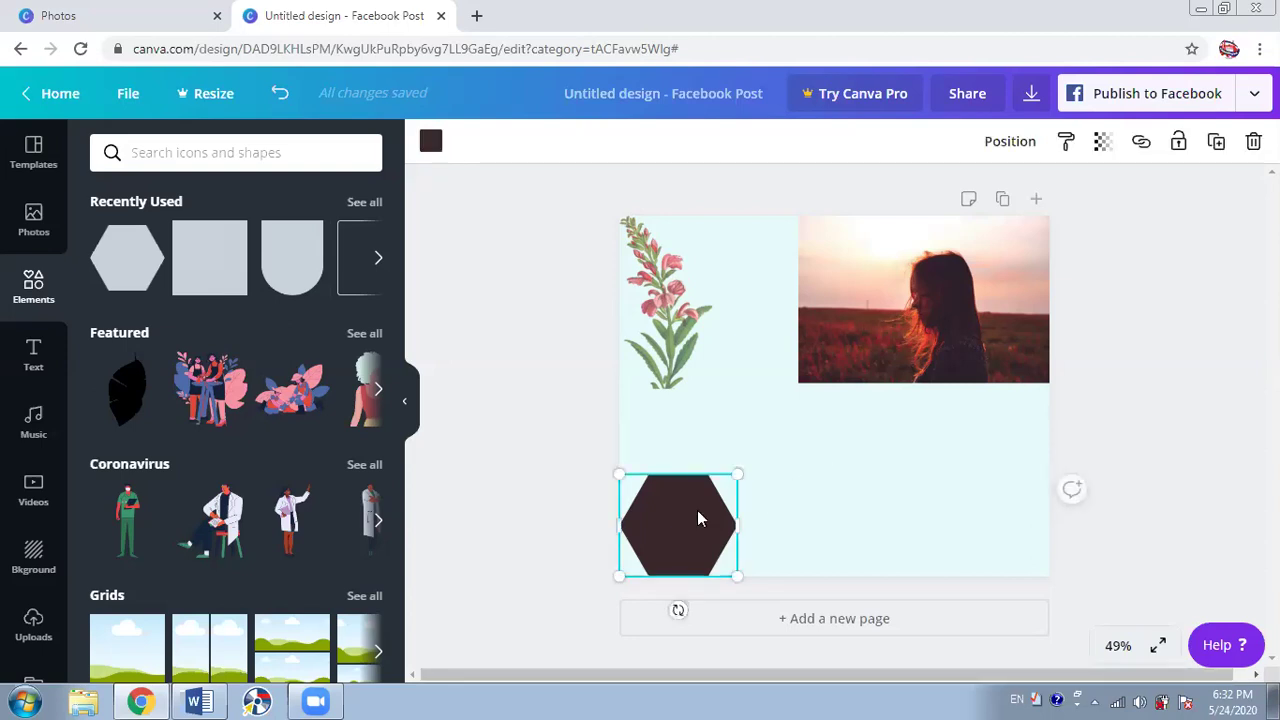
# Change the hexagon's fill to bright red.
pyautogui.click(431, 143)
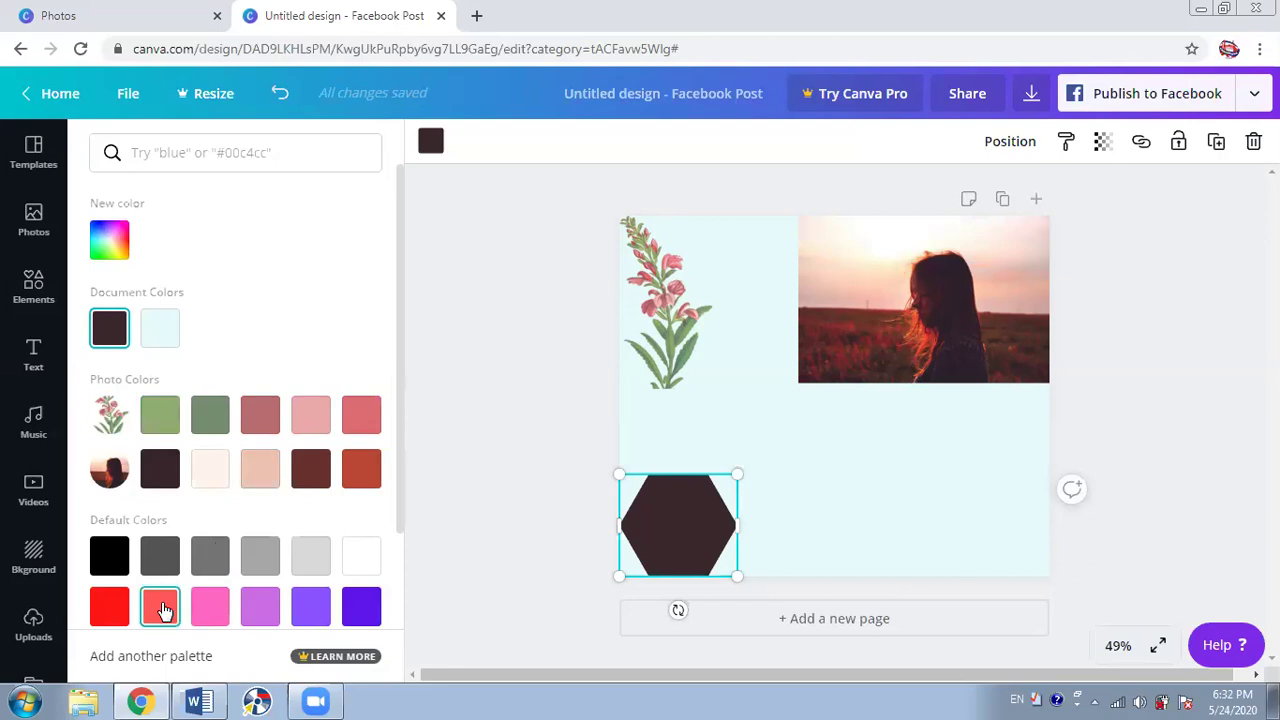
pyautogui.click(118, 611)
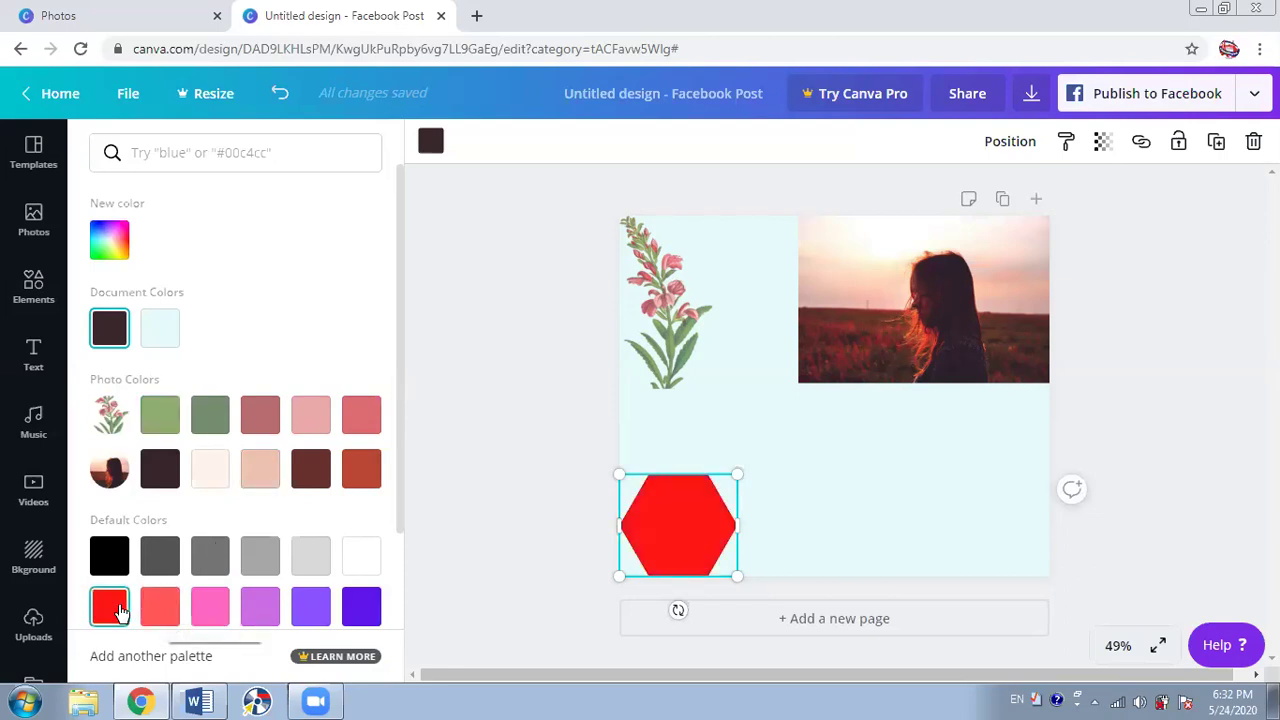
pyautogui.click(548, 298)
pyautogui.click(548, 298)
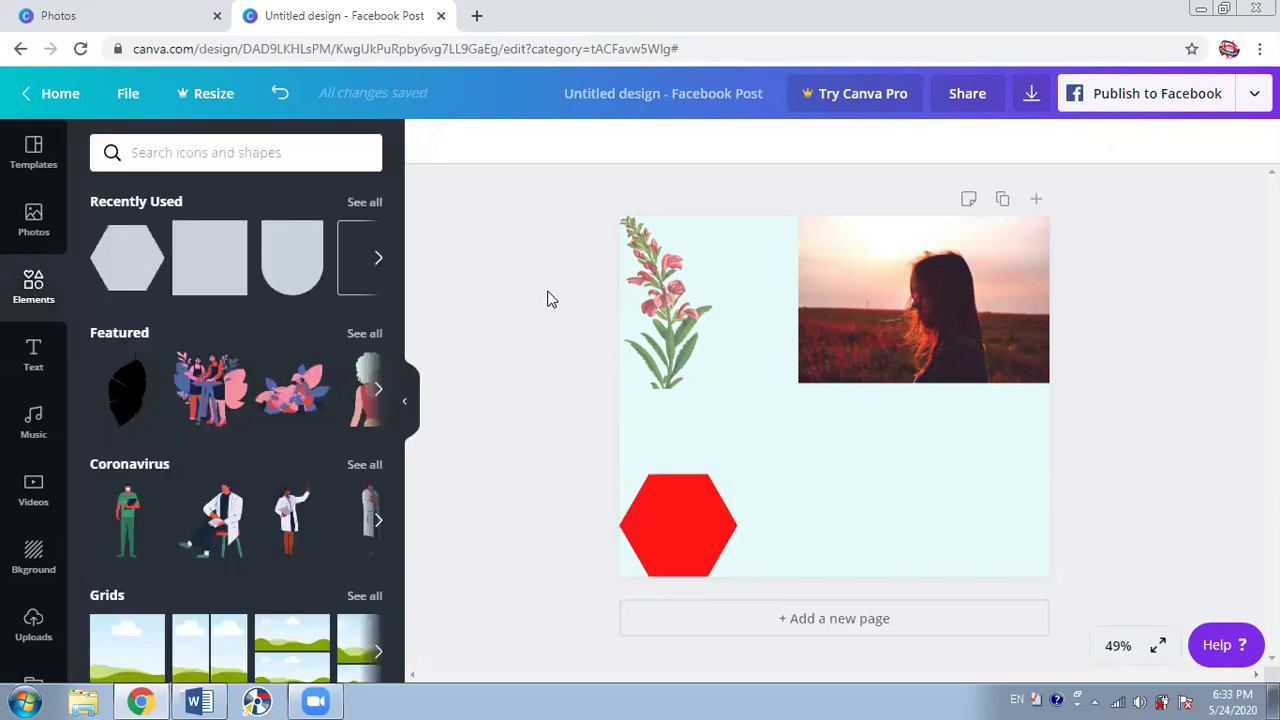
# Add the square outline shape and resize it around the hexagon in the bottom-left.
pyautogui.click(378, 262)
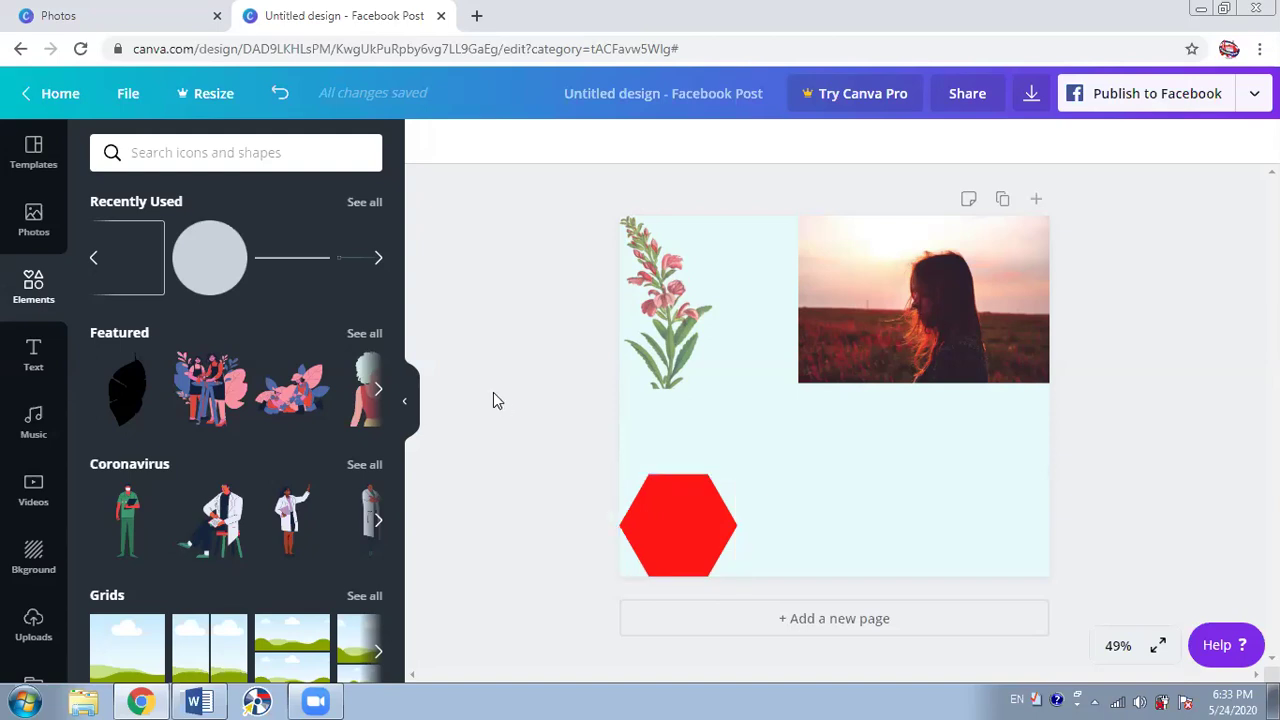
pyautogui.click(93, 260)
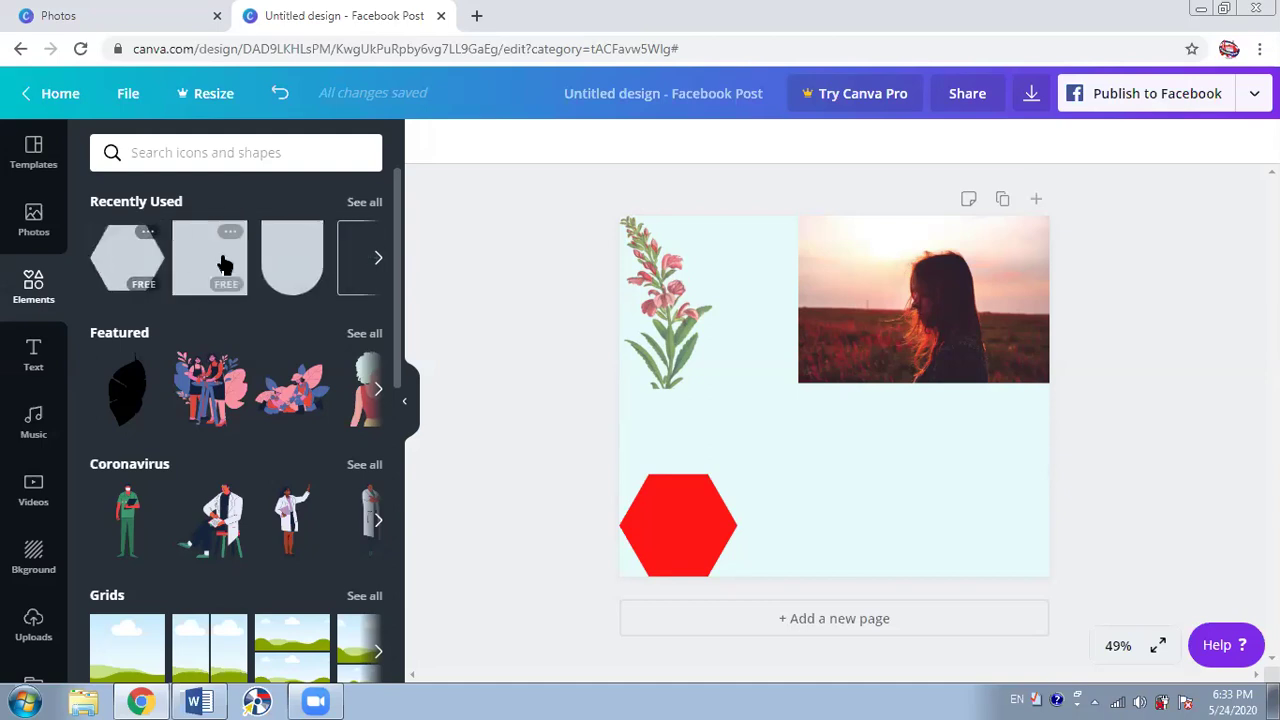
pyautogui.click(372, 260)
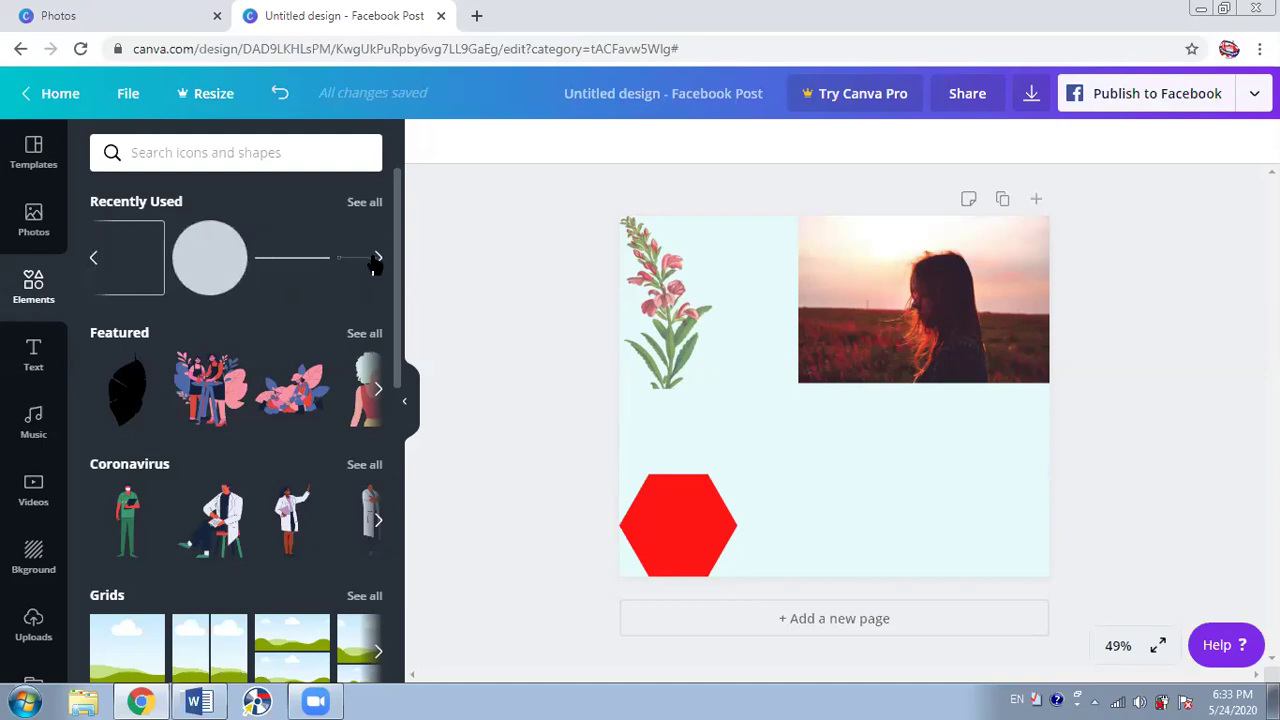
pyautogui.click(128, 265)
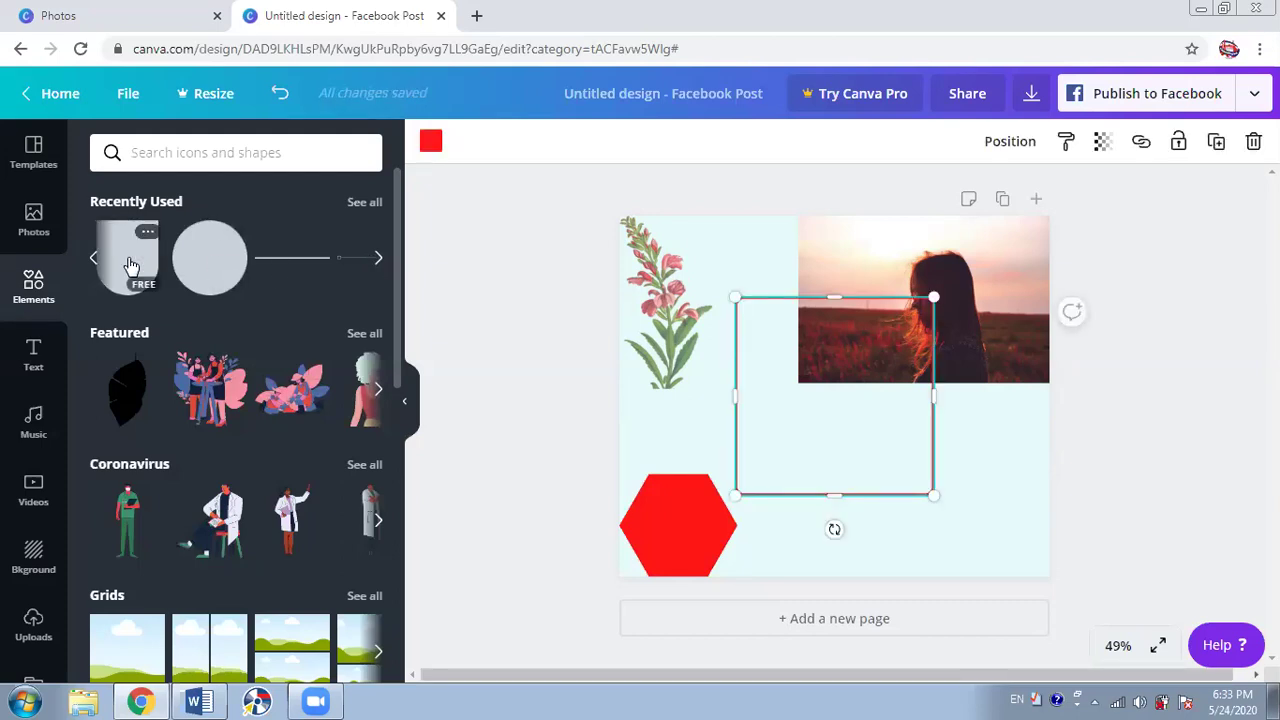
pyautogui.moveTo(788, 390); pyautogui.dragTo(674, 462)
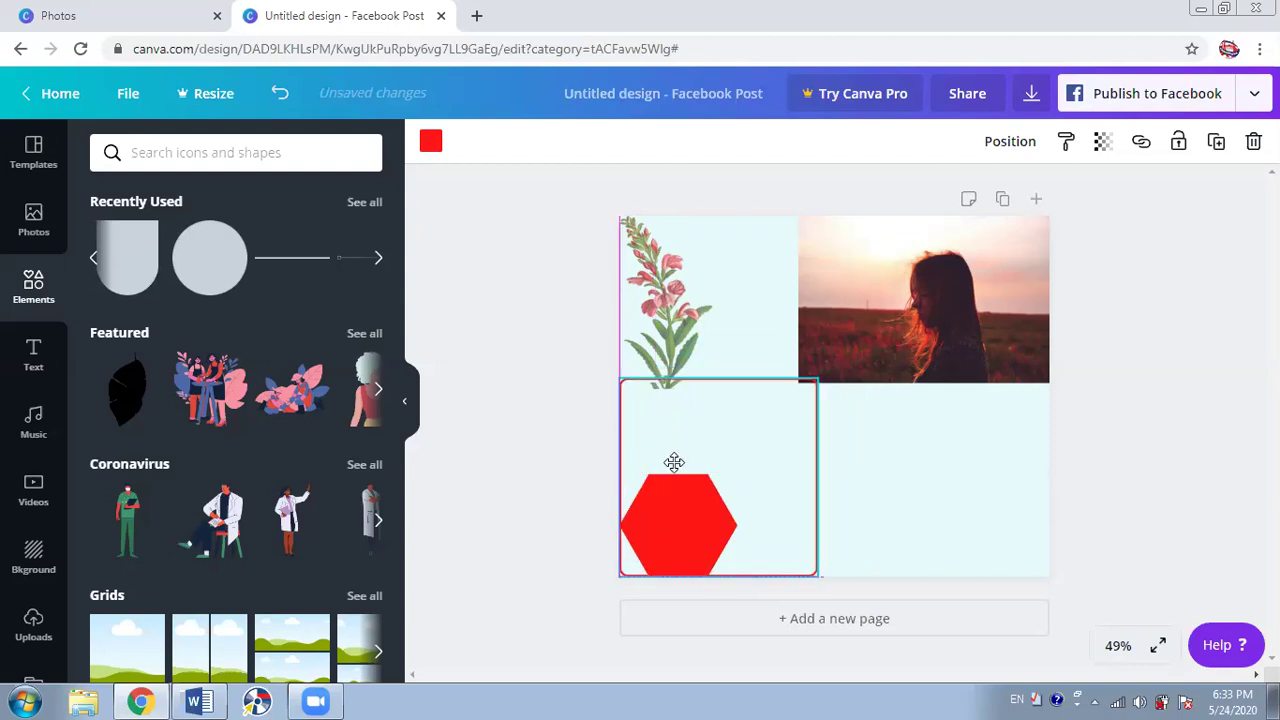
pyautogui.moveTo(815, 380); pyautogui.dragTo(682, 472)
pyautogui.click(812, 438)
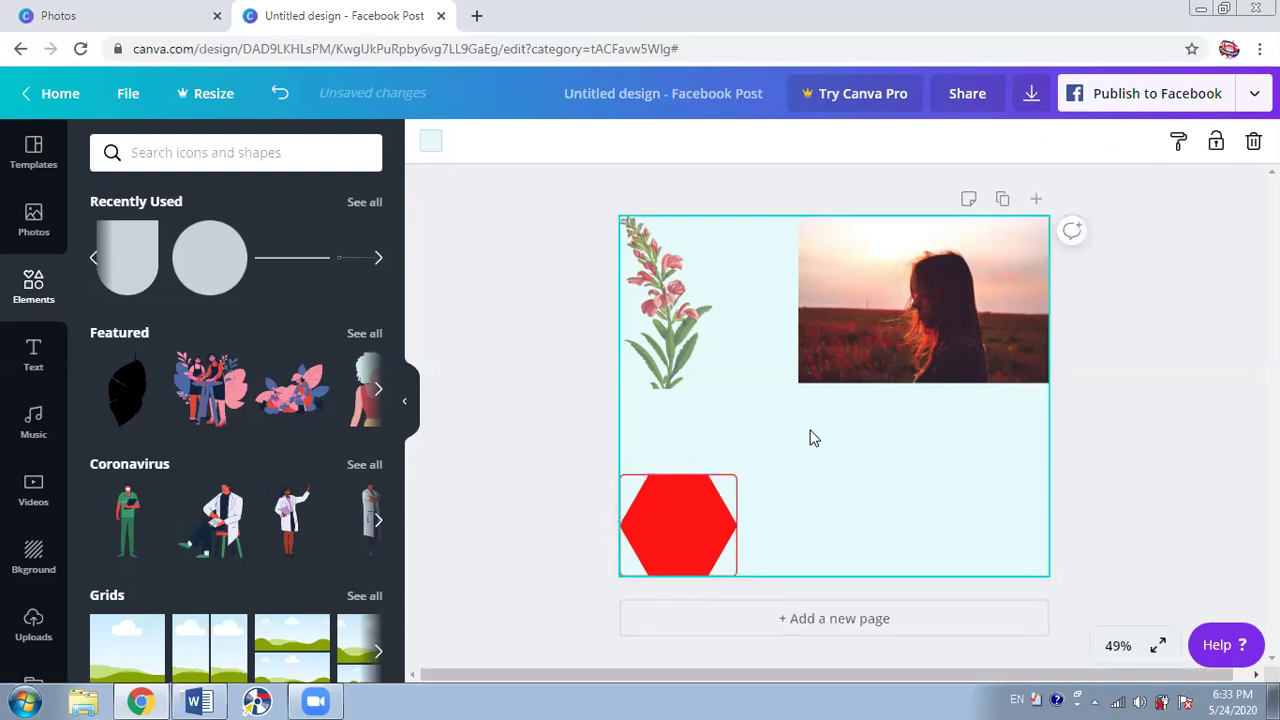
pyautogui.click(733, 484)
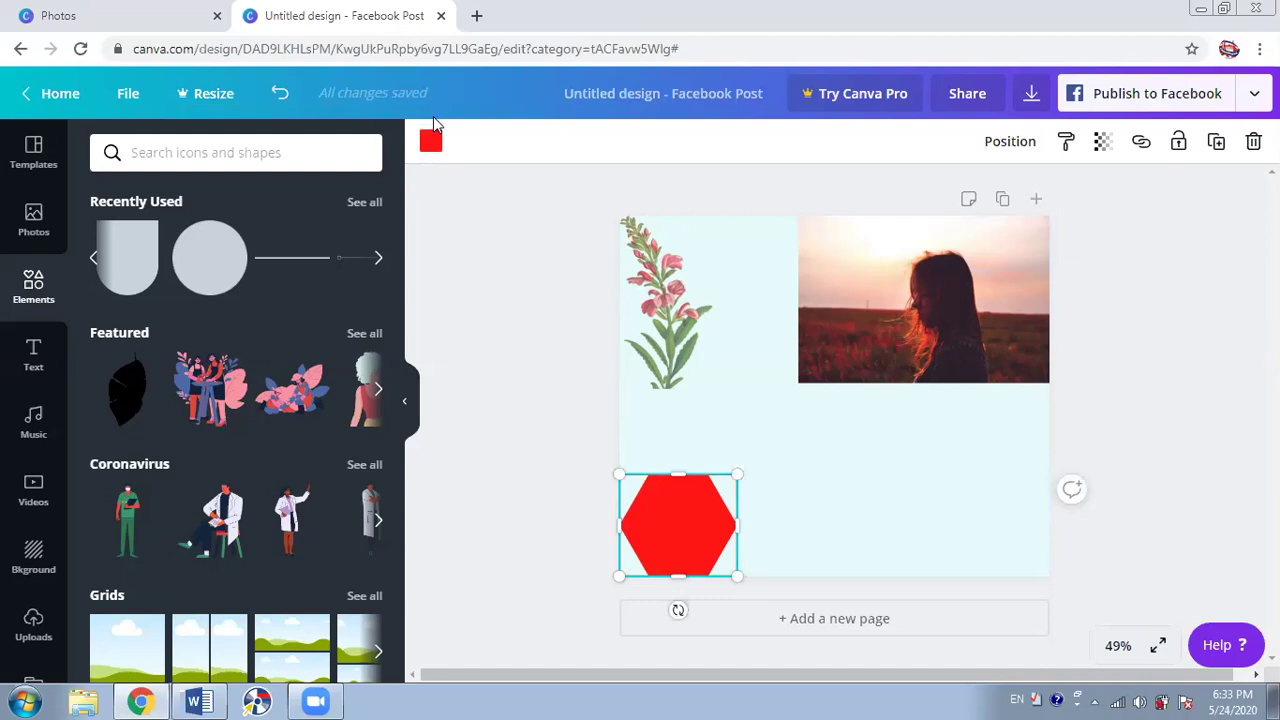
# Colour the square outline black, after briefly trying light blue.
pyautogui.click(432, 142)
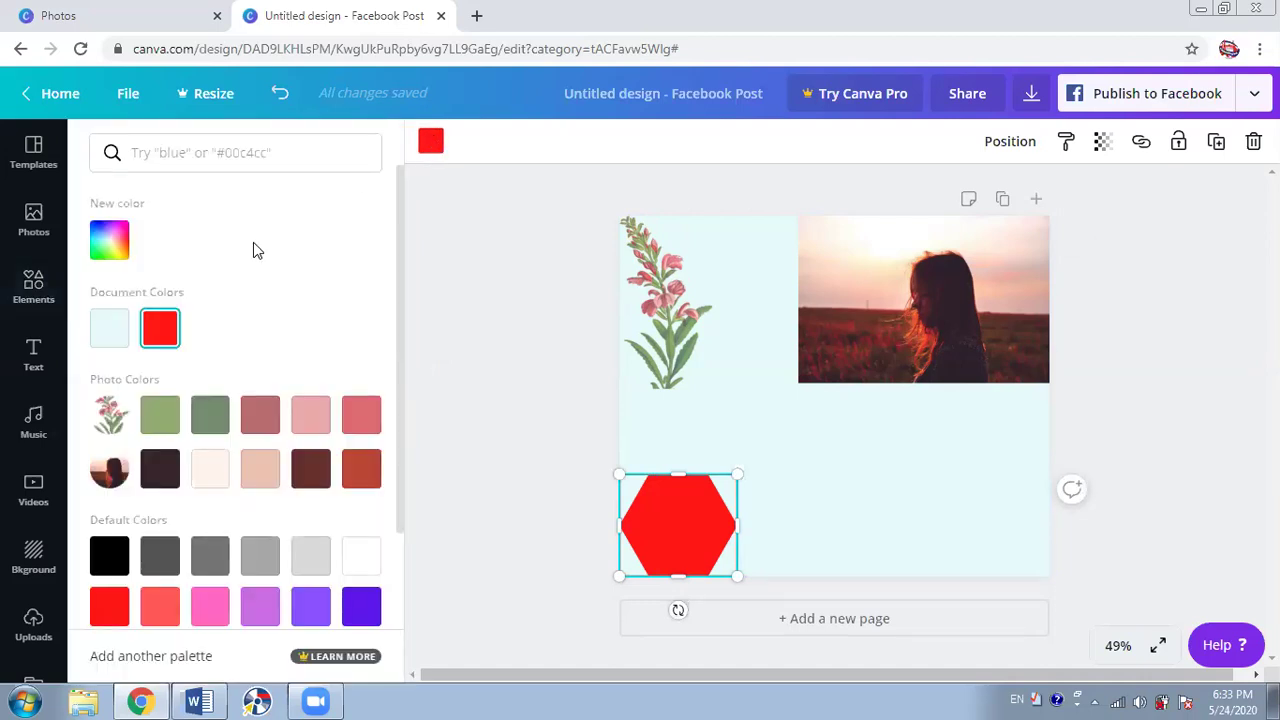
pyautogui.click(117, 331)
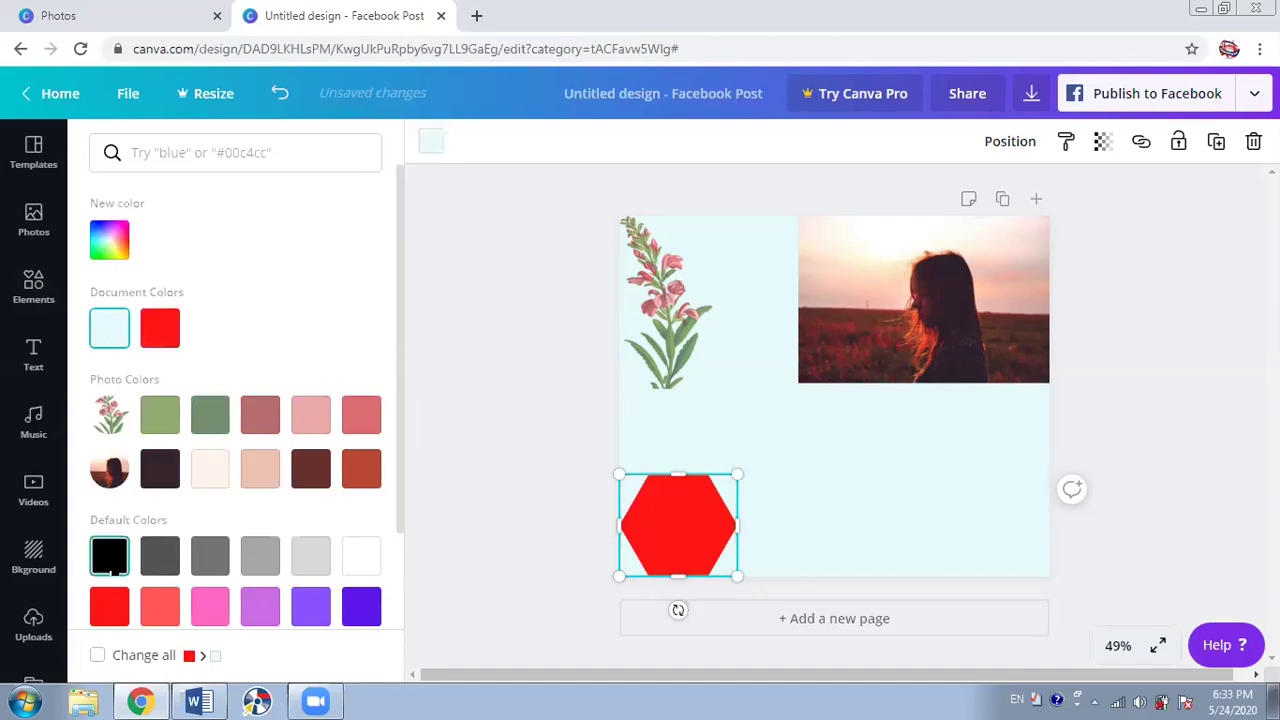
pyautogui.click(112, 563)
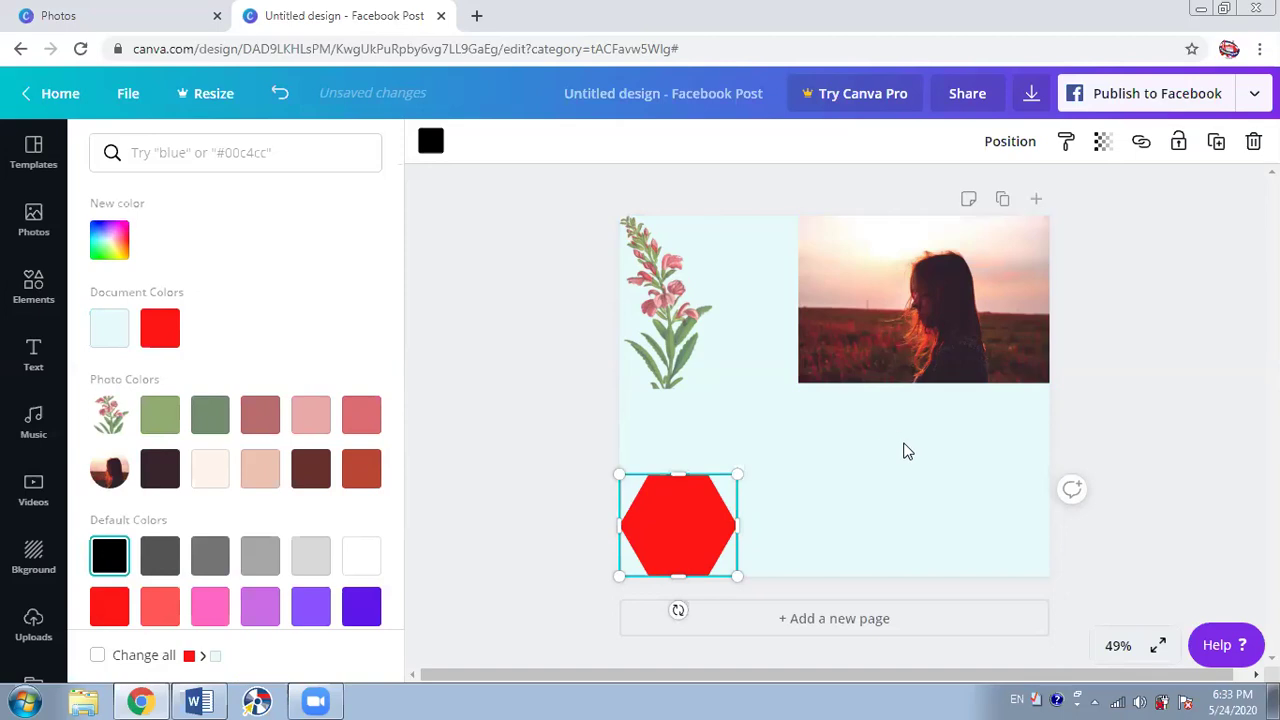
pyautogui.press('Escape')
pyautogui.click(1214, 317)
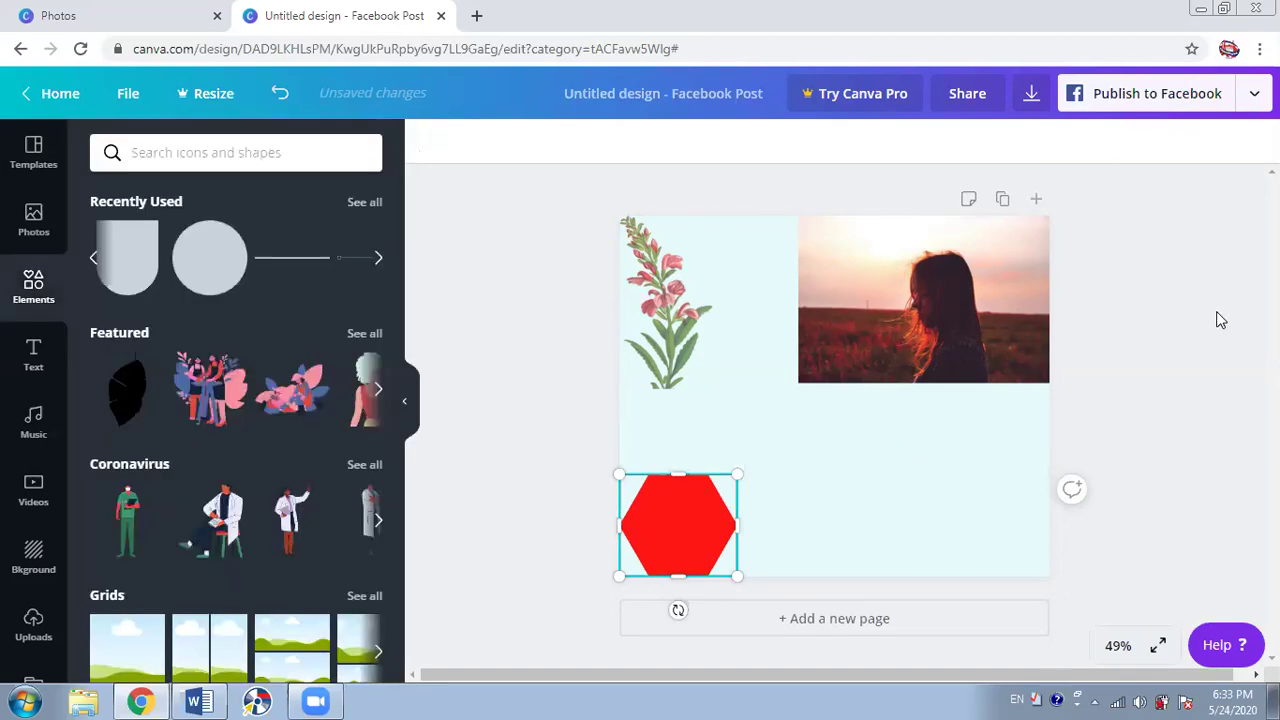
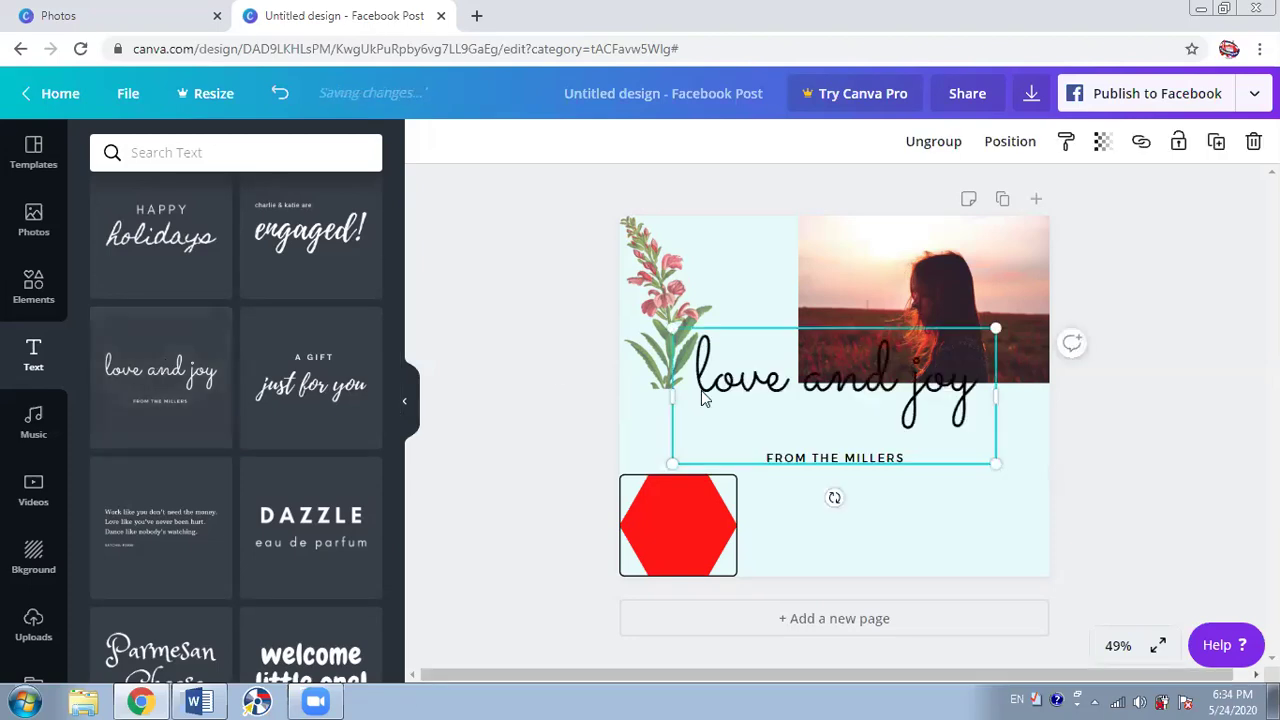
# Select the love and joy text inside the template group.
pyautogui.click(770, 335)
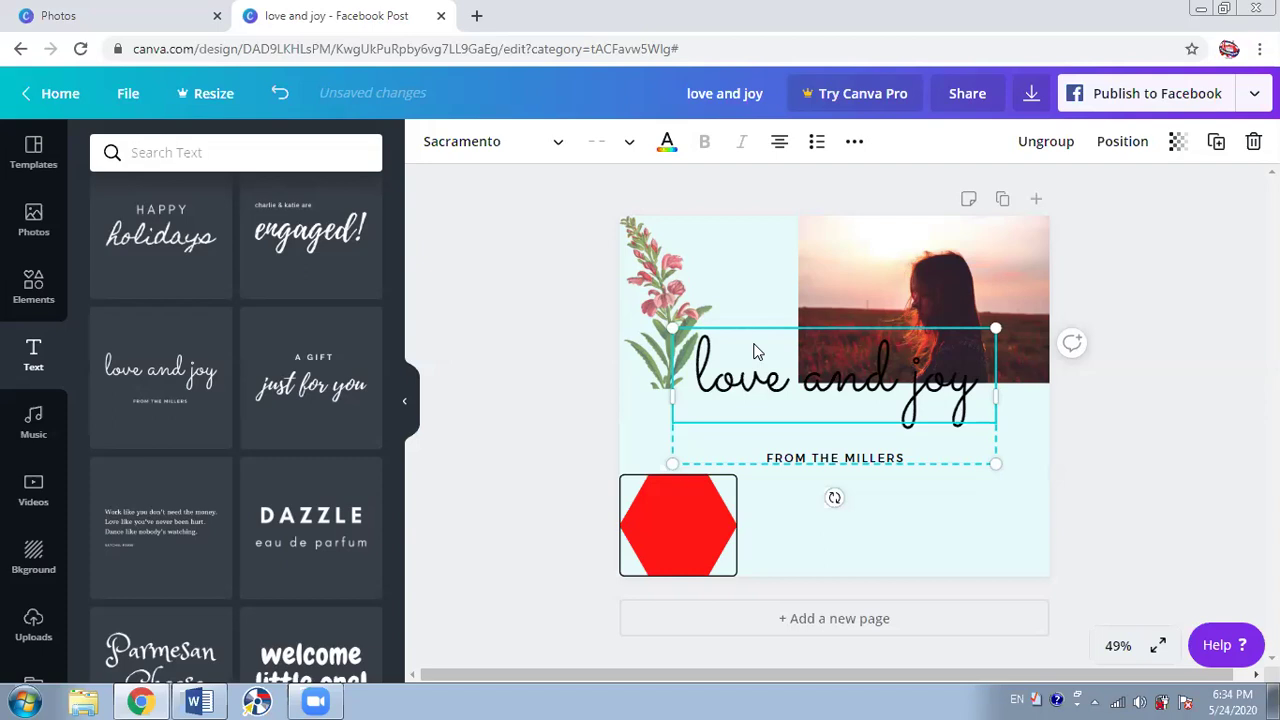
# Nudge the love and joy text pair down and right until it sits beside the red hexagon.
pyautogui.press('Down')
pyautogui.press('Down')
pyautogui.press('Down')
pyautogui.press('Down')
pyautogui.press('Down')
pyautogui.press('Down')
pyautogui.press('Down')
pyautogui.press('Down')
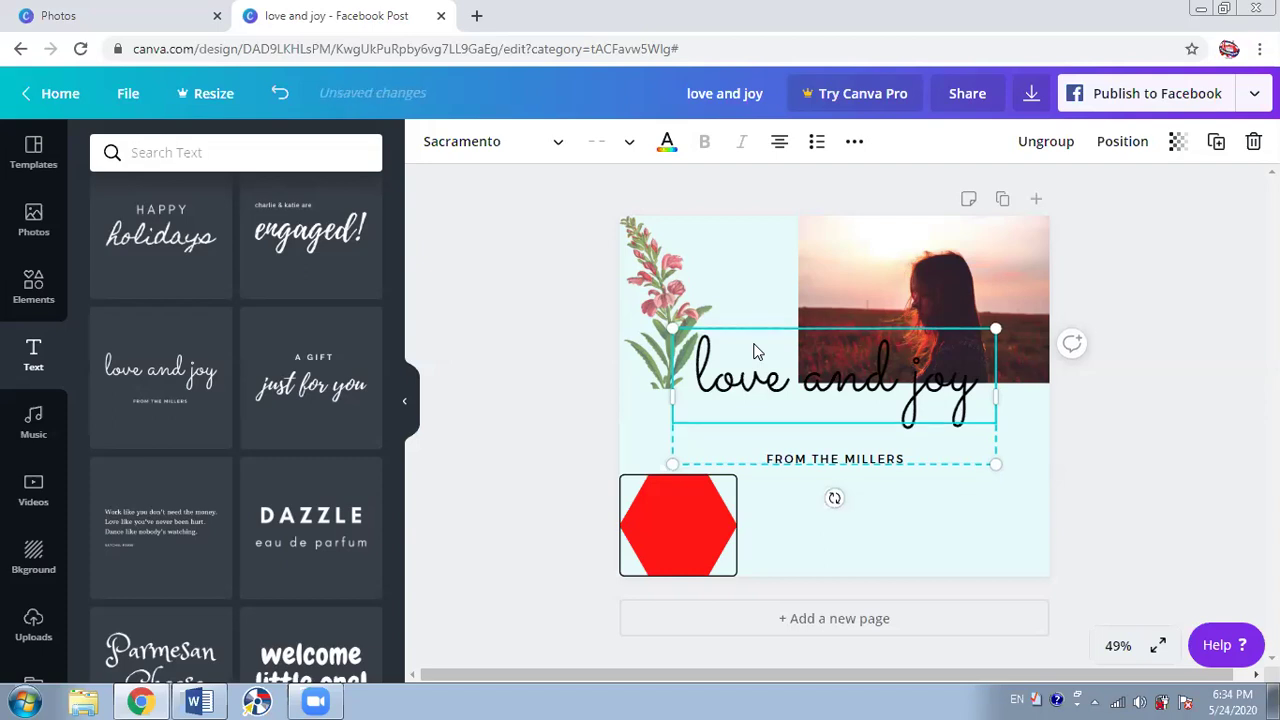
pyautogui.press('Down')
pyautogui.press('Down')
pyautogui.press('Down')
pyautogui.press('Down')
pyautogui.press('Down')
pyautogui.press('Down')
pyautogui.press('Down')
pyautogui.press('Down')
pyautogui.press('Down')
pyautogui.press('Down')
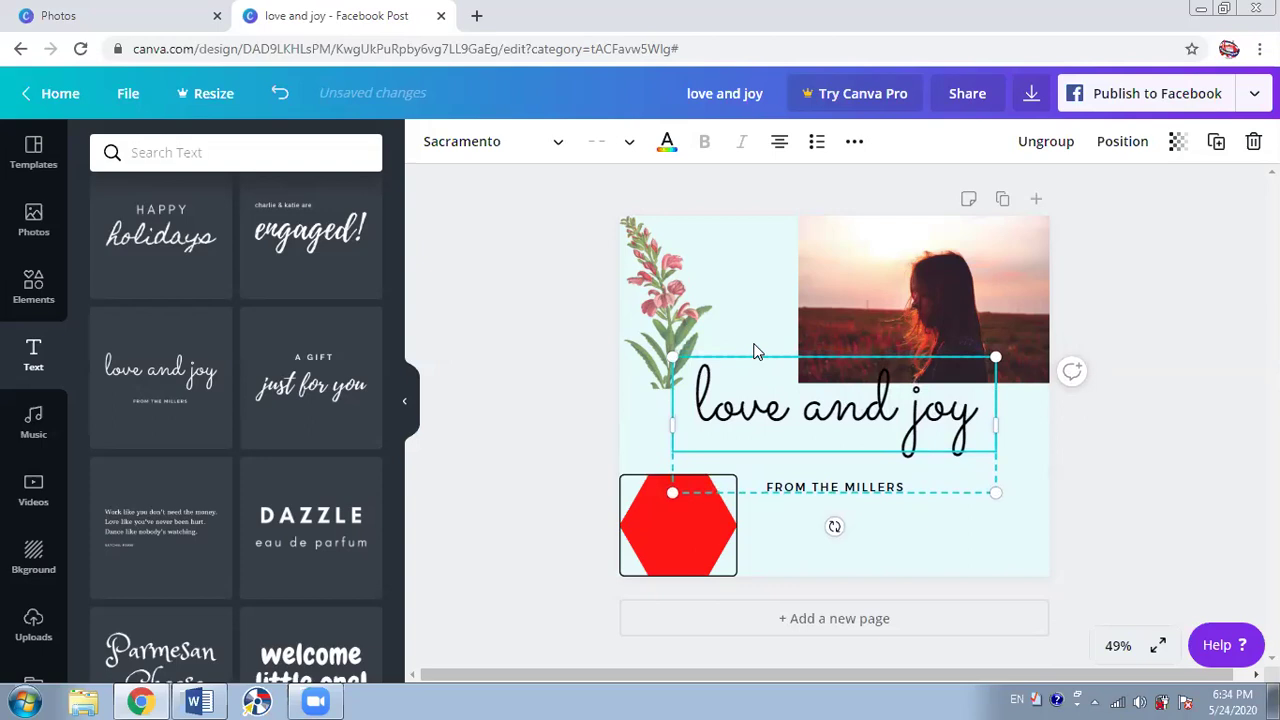
pyautogui.press('Right')
pyautogui.press('Right')
pyautogui.press('Right')
pyautogui.press('Right')
pyautogui.press('Right')
pyautogui.press('Right')
pyautogui.press('Right')
pyautogui.press('Right')
pyautogui.press('Right')
pyautogui.press('Right')
pyautogui.press('Right')
pyautogui.press('Right')
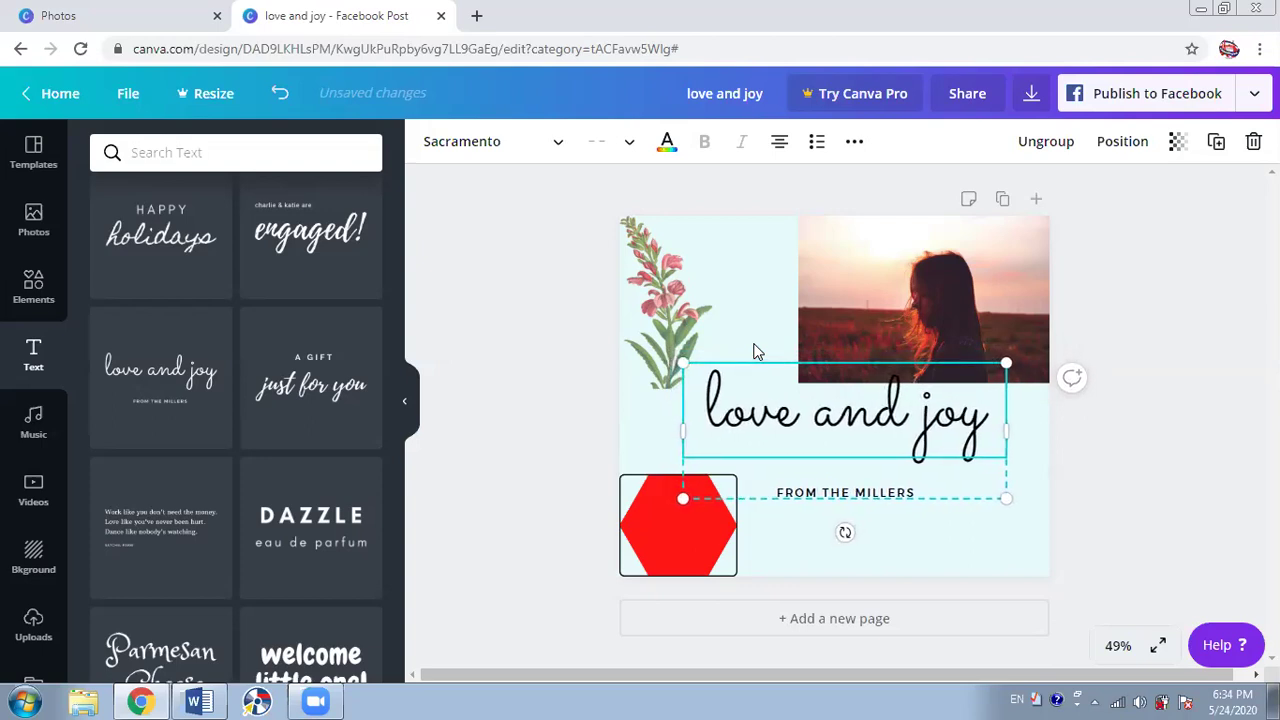
pyautogui.press('Right')
pyautogui.press('Right')
pyautogui.press('Right')
pyautogui.press('Right')
pyautogui.press('Right')
pyautogui.press('Right')
pyautogui.press('Right')
pyautogui.press('Right')
pyautogui.press('Right')
pyautogui.press('Right')
pyautogui.press('Right')
pyautogui.press('Right')
pyautogui.press('Right')
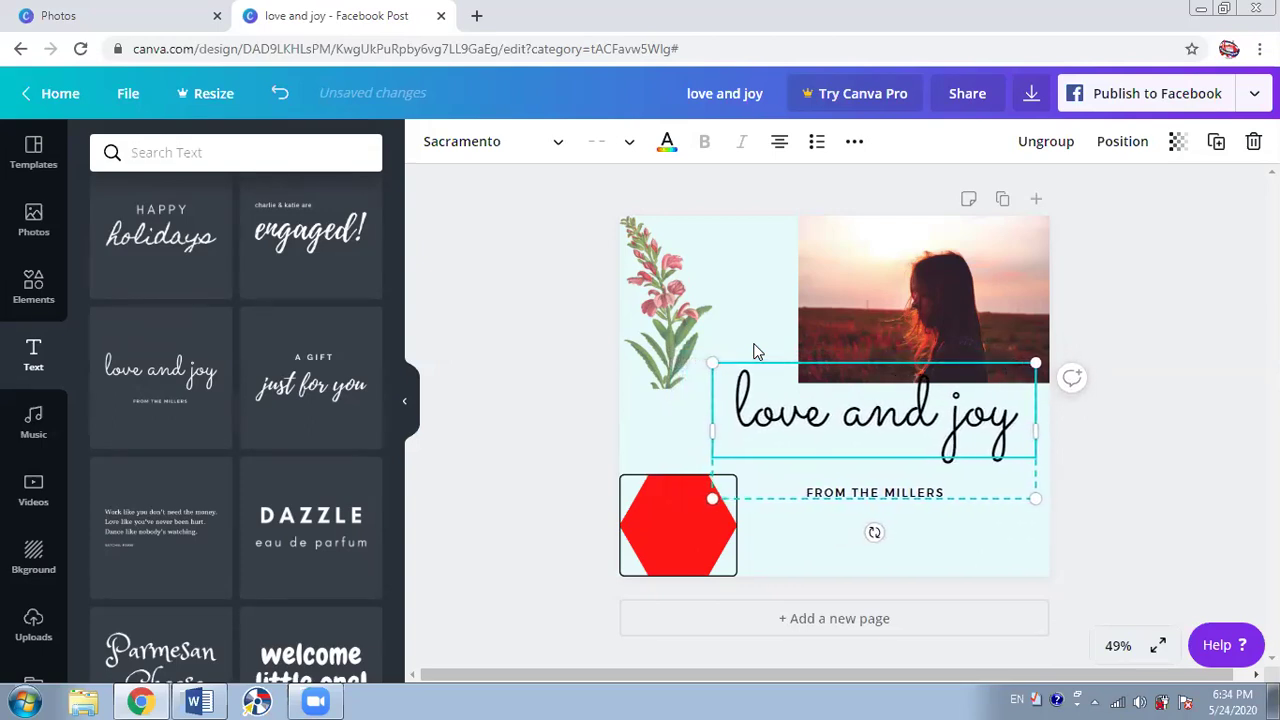
pyautogui.press('Right')
pyautogui.press('Down')
pyautogui.press('Down')
pyautogui.press('Down')
pyautogui.press('Down')
pyautogui.press('Down')
pyautogui.press('Down')
pyautogui.press('Down')
pyautogui.press('Down')
pyautogui.press('Down')
pyautogui.press('Down')
pyautogui.press('Down')
pyautogui.press('Down')
pyautogui.press('Down')
pyautogui.press('Down')
pyautogui.press('Down')
pyautogui.press('Down')
pyautogui.press('Down')
pyautogui.press('Down')
pyautogui.press('Down')
pyautogui.press('Down')
pyautogui.press('Down')
pyautogui.press('Down')
pyautogui.press('Down')
pyautogui.press('Down')
pyautogui.press('Down')
pyautogui.press('Down')
pyautogui.press('Down')
pyautogui.press('Down')
pyautogui.press('Down')
pyautogui.press('Down')
pyautogui.press('Down')
pyautogui.press('Down')
pyautogui.press('Down')
pyautogui.press('Down')
pyautogui.press('Down')
pyautogui.press('Down')
pyautogui.press('Down')
pyautogui.press('Down')
pyautogui.press('Down')
pyautogui.press('Down')
pyautogui.press('Down')
pyautogui.press('Down')
pyautogui.press('Down')
pyautogui.press('Down')
pyautogui.press('Down')
pyautogui.press('Down')
pyautogui.press('Down')
pyautogui.press('Down')
pyautogui.press('Down')
pyautogui.press('Down')
pyautogui.press('Down')
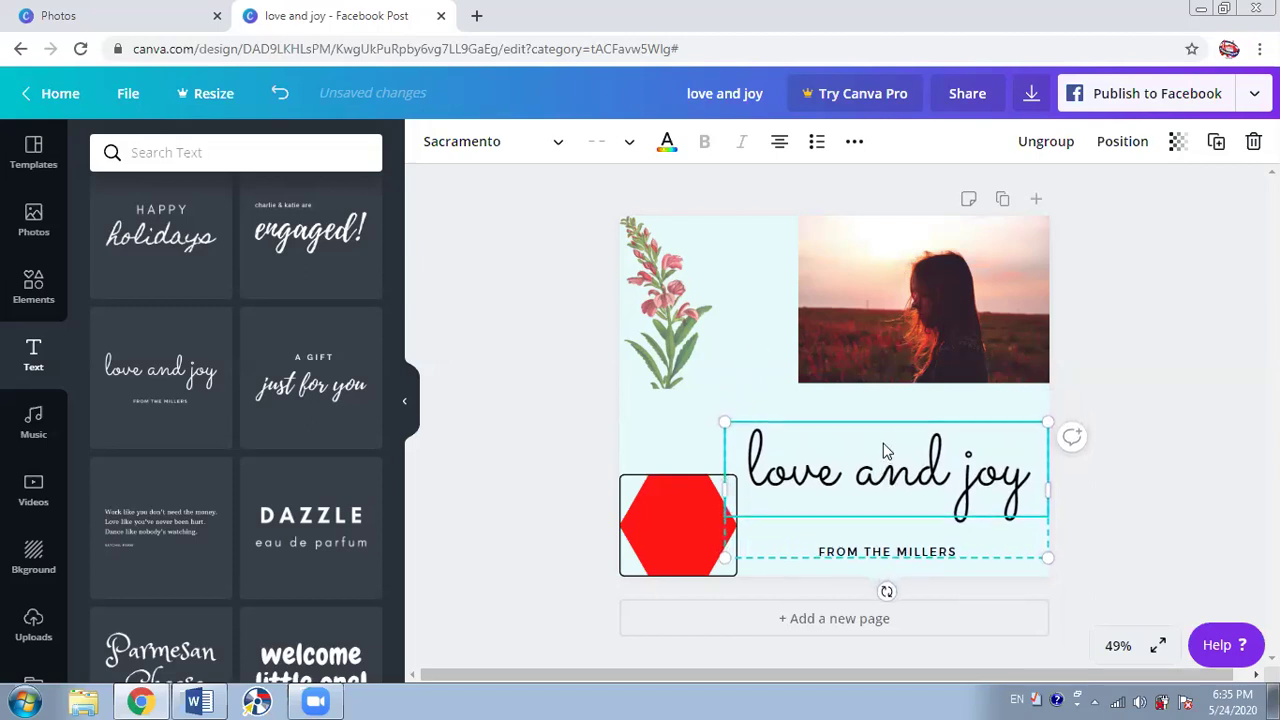
pyautogui.click(757, 387)
pyautogui.click(793, 426)
pyautogui.press('Down')
pyautogui.press('Down')
pyautogui.press('Down')
pyautogui.press('Down')
pyautogui.press('Down')
pyautogui.press('Down')
pyautogui.press('Down')
pyautogui.press('Down')
pyautogui.press('Down')
pyautogui.press('Down')
pyautogui.press('Down')
pyautogui.press('Down')
pyautogui.press('Down')
pyautogui.press('Down')
pyautogui.press('Down')
pyautogui.press('Down')
pyautogui.press('Down')
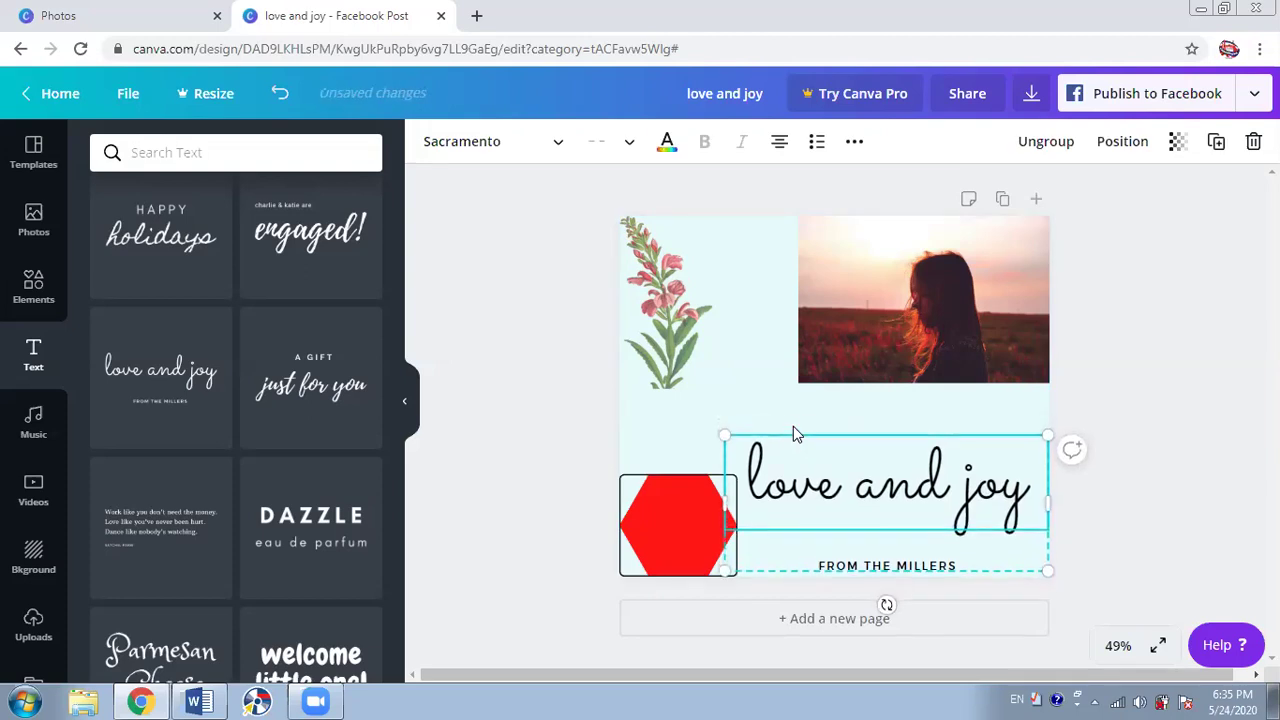
pyautogui.press('Down')
pyautogui.press('Down')
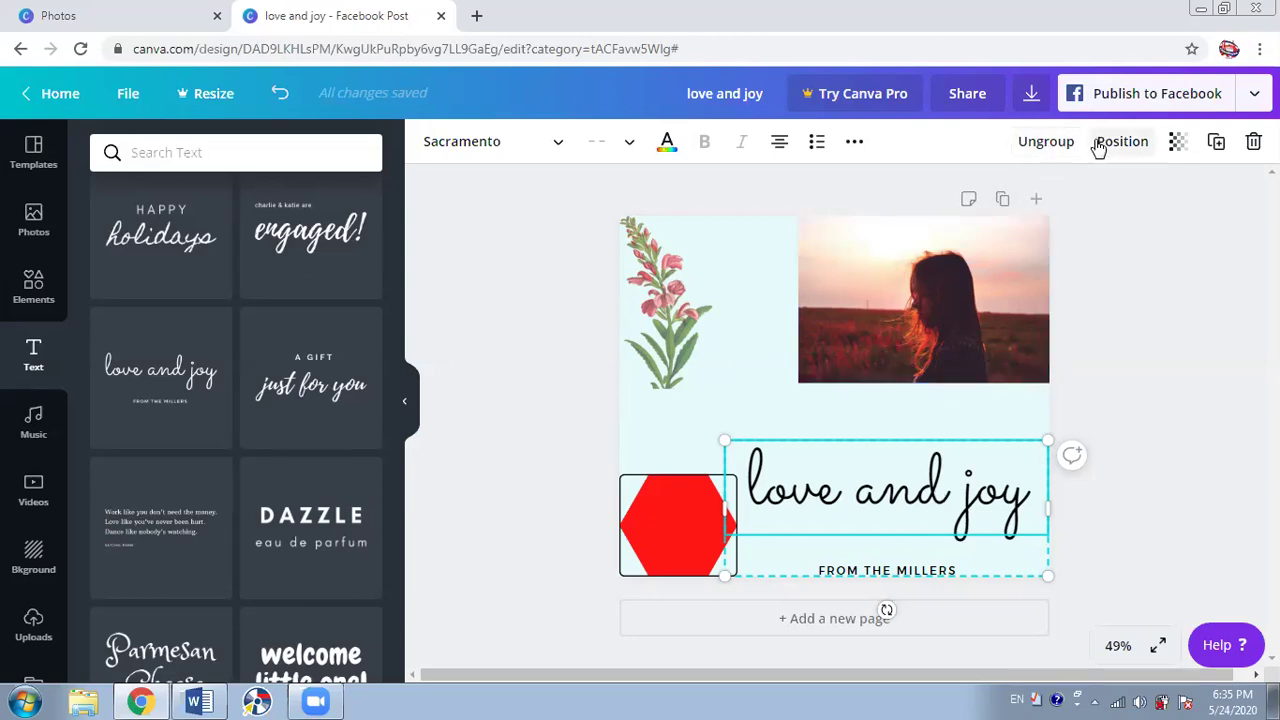
# Ungroup the text pair and move the love and joy line up slightly.
pyautogui.click(1049, 146)
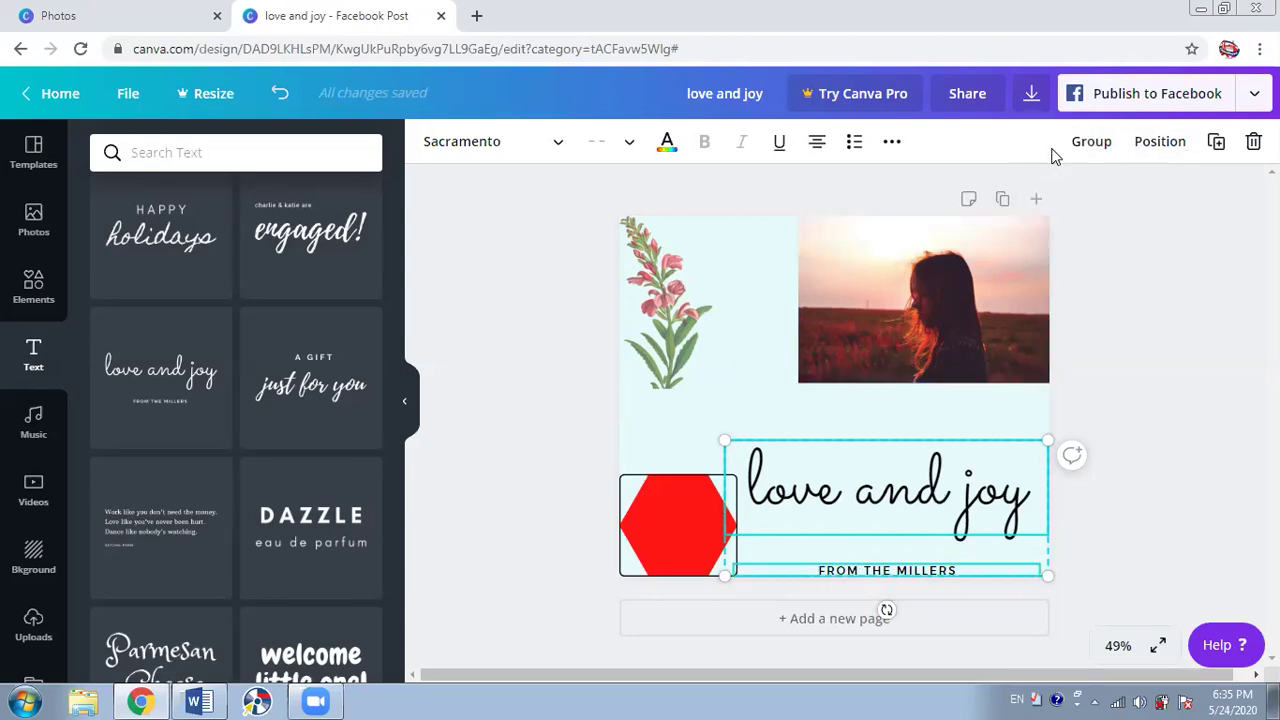
pyautogui.click(1162, 355)
pyautogui.click(898, 497)
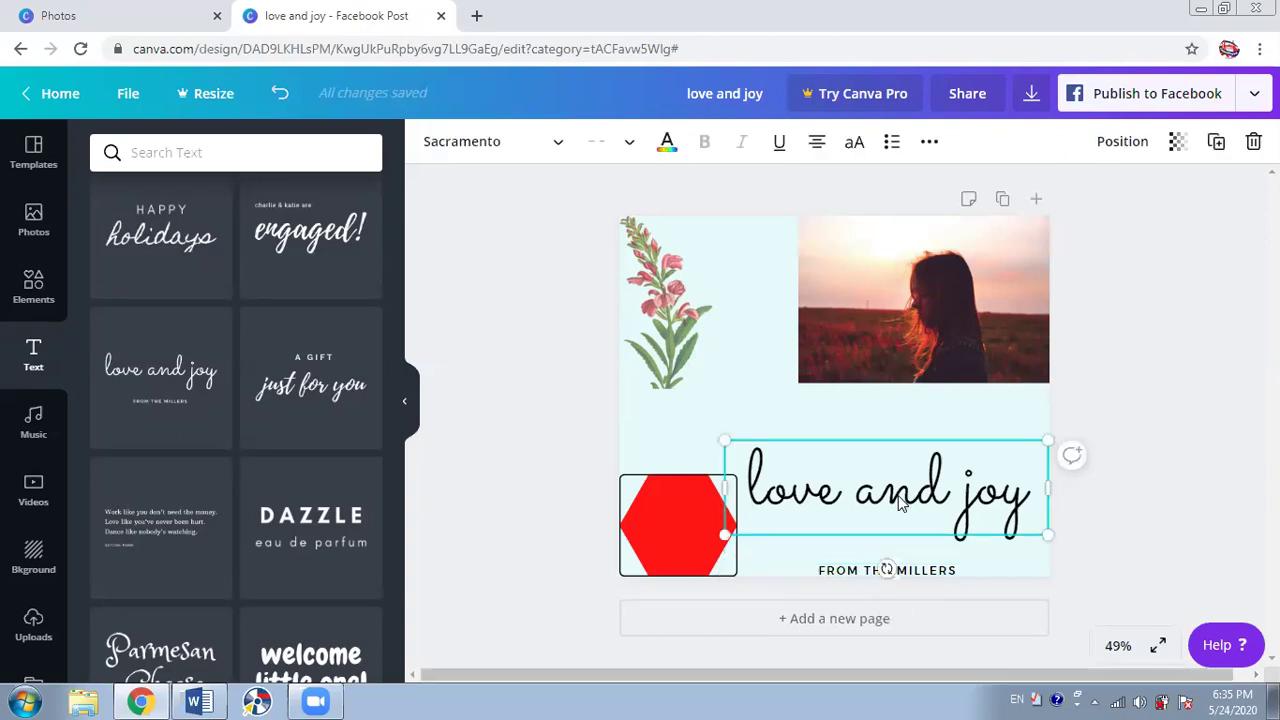
pyautogui.press('Up')
pyautogui.press('Up')
pyautogui.press('Up')
pyautogui.press('Up')
pyautogui.press('Up')
pyautogui.press('Up')
pyautogui.press('Up')
pyautogui.press('Up')
pyautogui.press('Up')
pyautogui.press('Up')
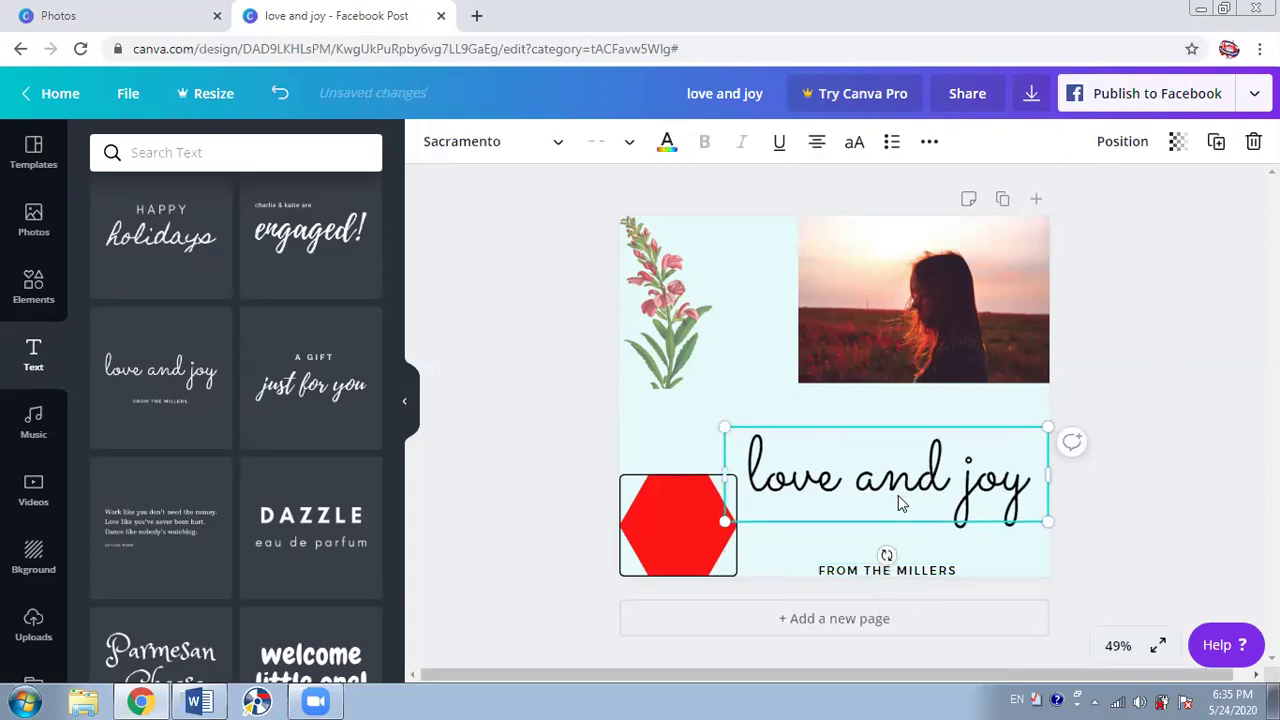
pyautogui.press('Up')
pyautogui.press('Up')
pyautogui.press('Up')
pyautogui.press('Up')
pyautogui.press('Up')
pyautogui.press('Up')
pyautogui.press('Up')
pyautogui.press('Up')
pyautogui.press('Up')
pyautogui.press('Up')
pyautogui.press('Up')
pyautogui.press('Up')
pyautogui.press('Up')
pyautogui.press('Up')
pyautogui.press('Up')
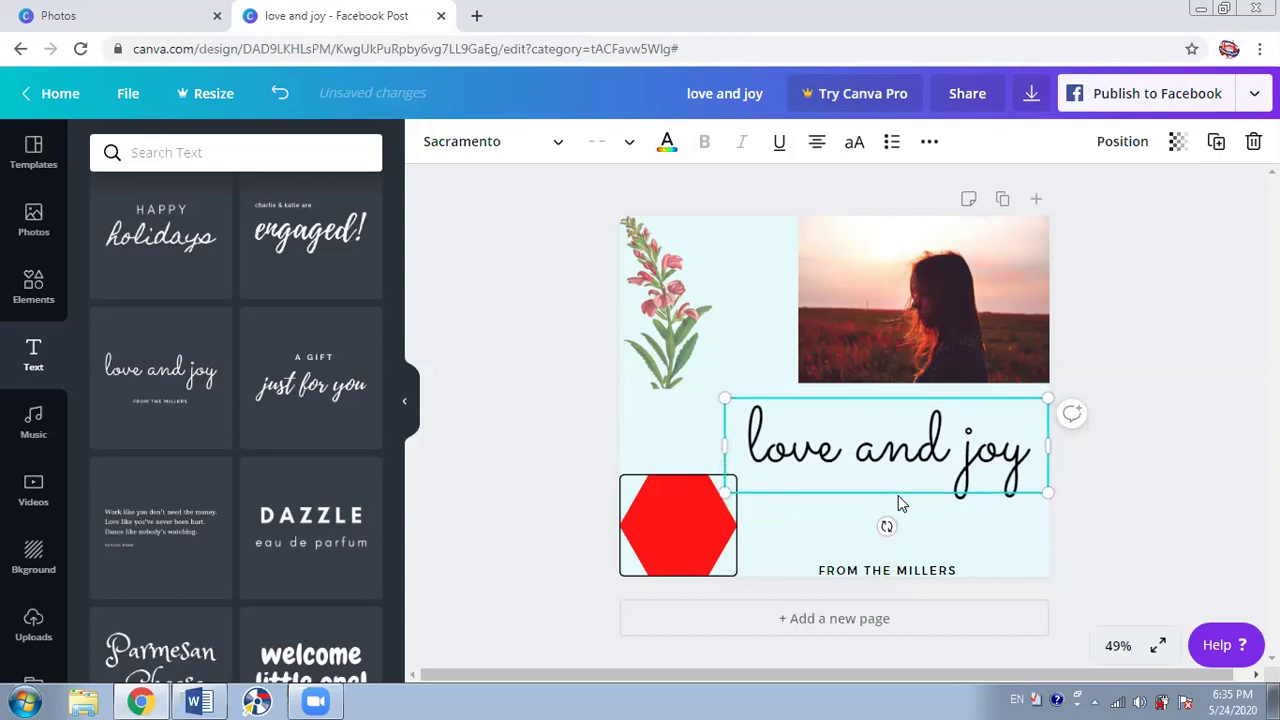
pyautogui.press('Up')
pyautogui.press('Up')
pyautogui.press('Up')
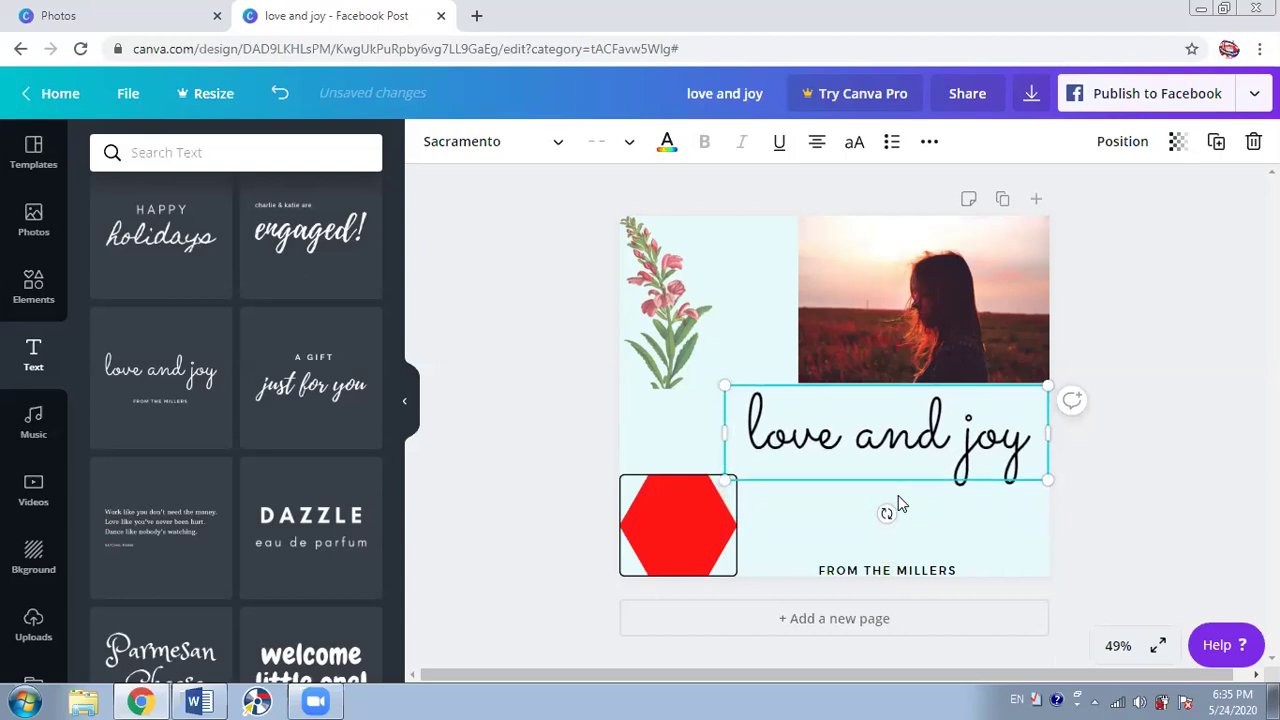
# Restyle all of the love and joy text in the Horizon font at size 32.
pyautogui.doubleClick(842, 440)
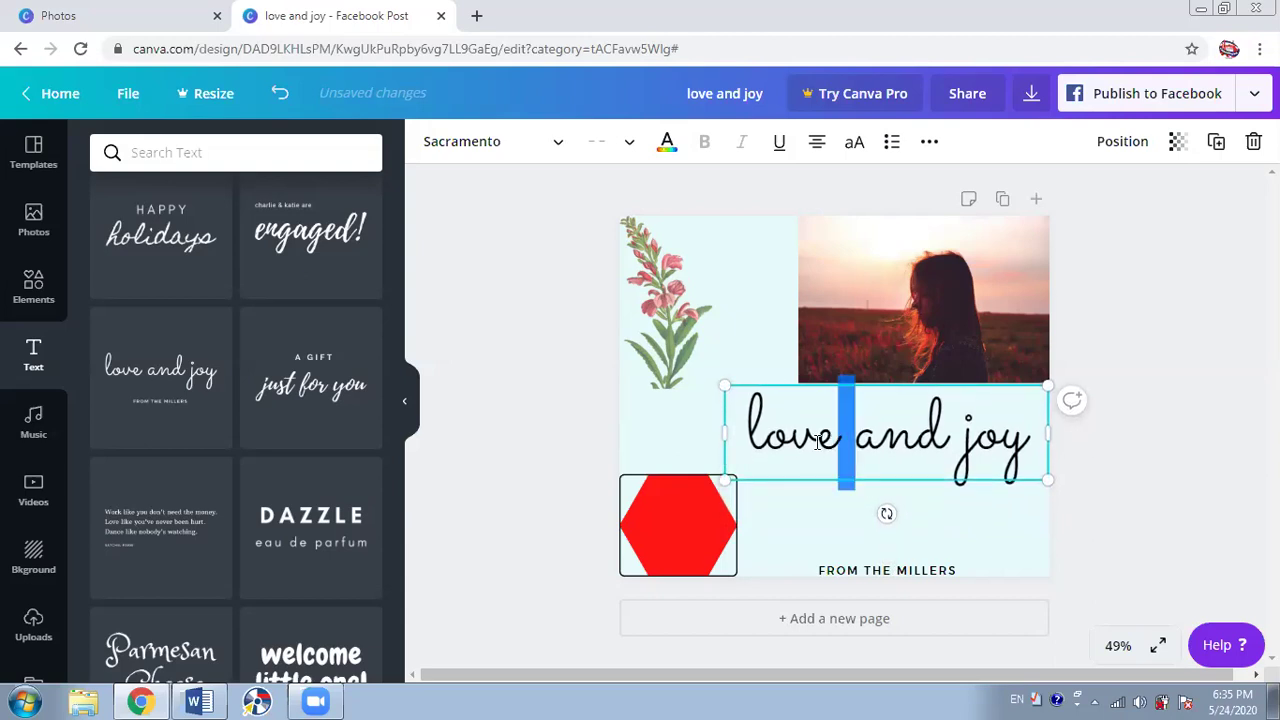
pyautogui.click(817, 441)
pyautogui.hotkey('ctrl', 'a')
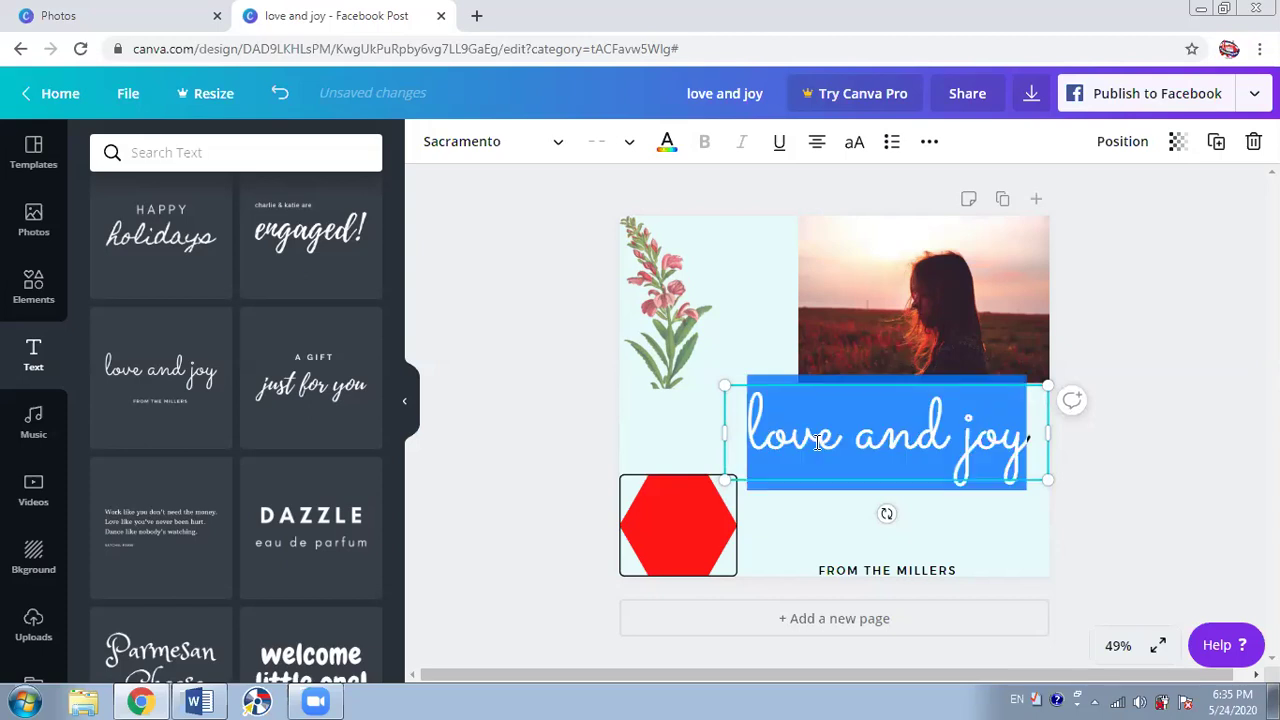
pyautogui.click(560, 145)
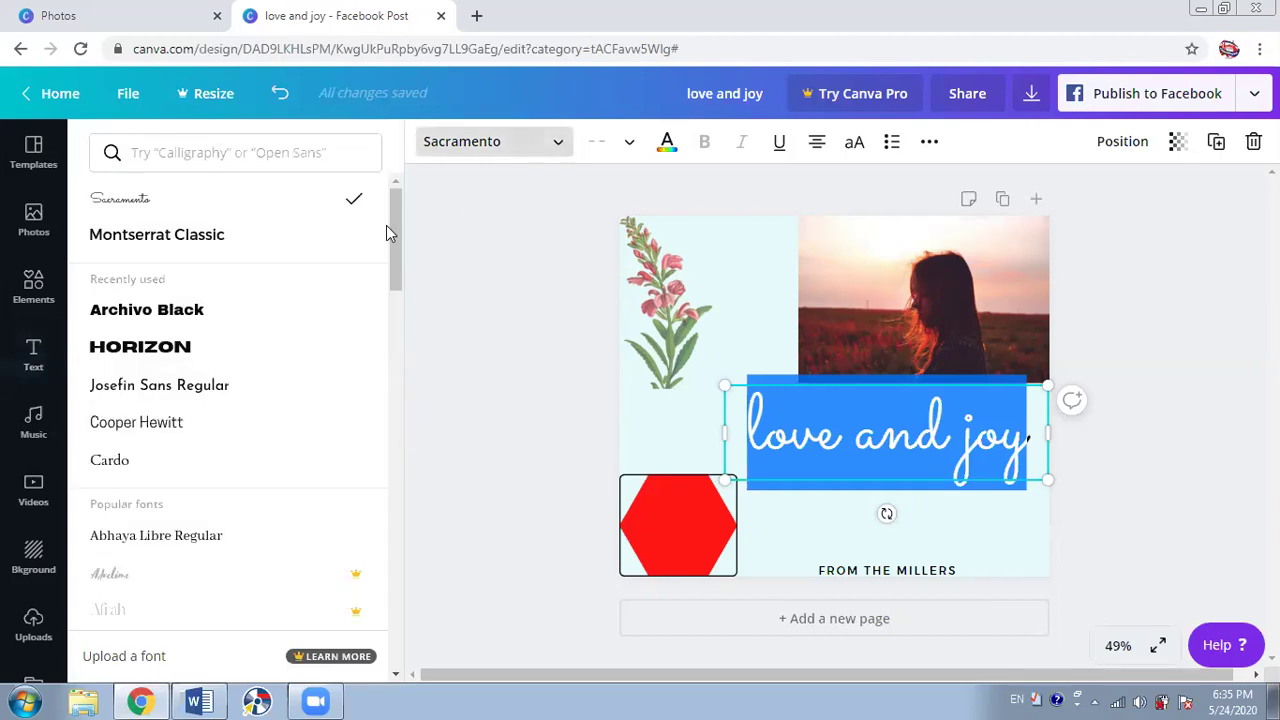
pyautogui.click(188, 352)
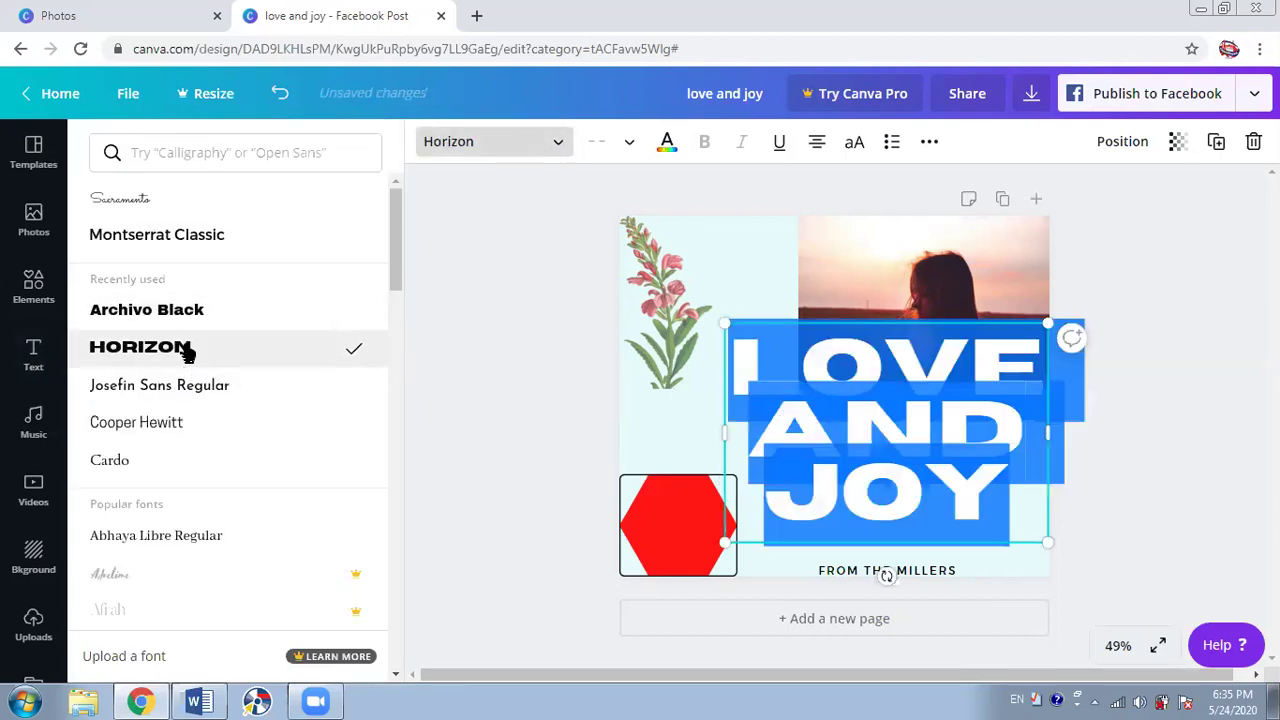
pyautogui.click(606, 141)
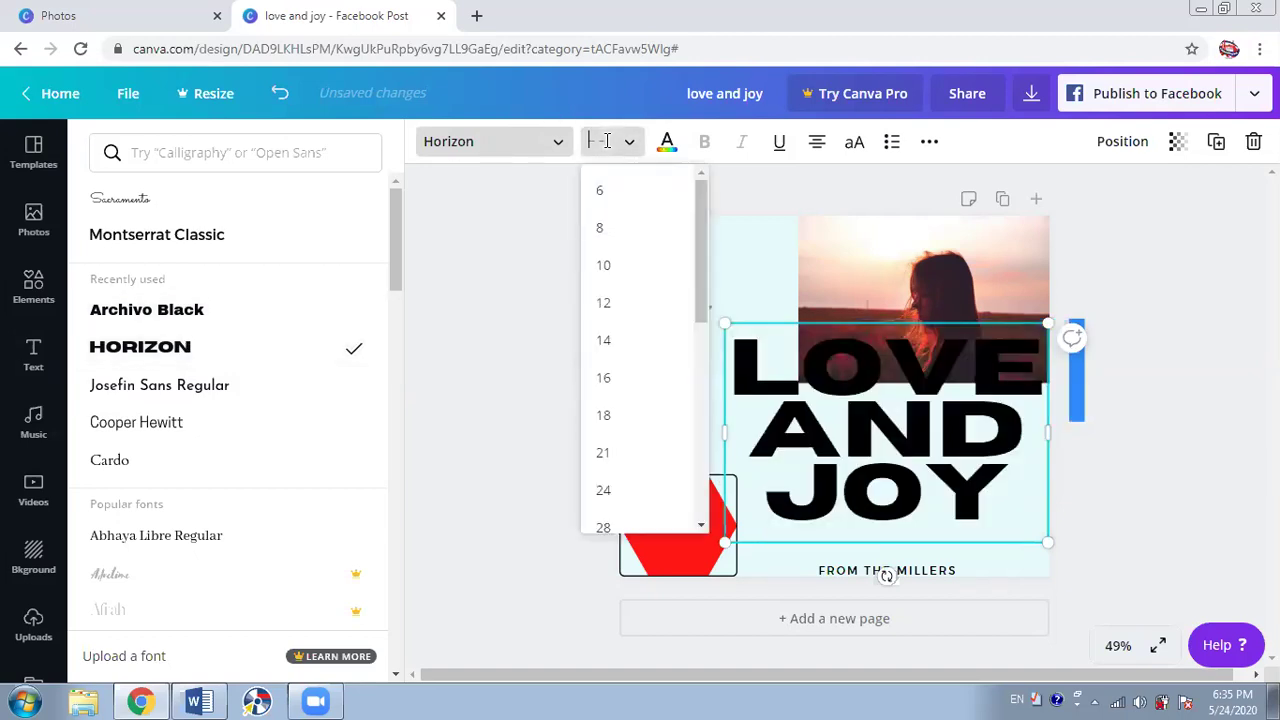
pyautogui.write('24')
pyautogui.press('Return')
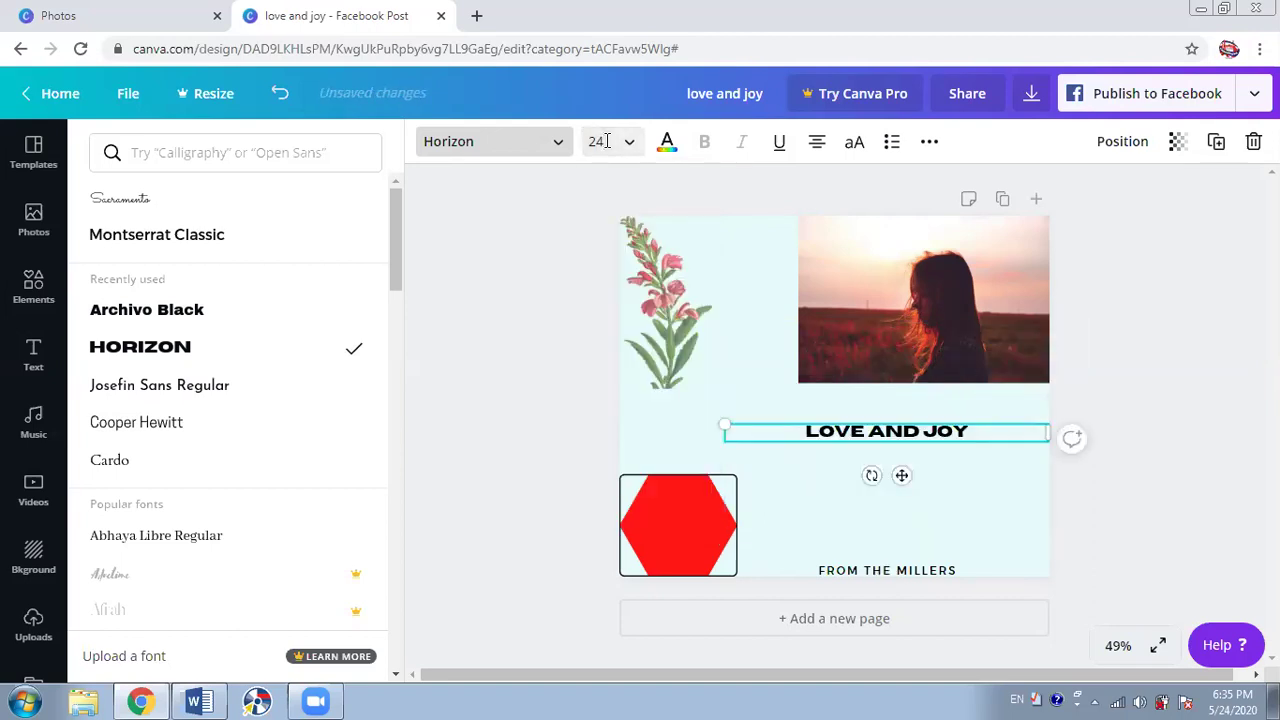
pyautogui.click(606, 141)
pyautogui.write('32')
pyautogui.press('Return')
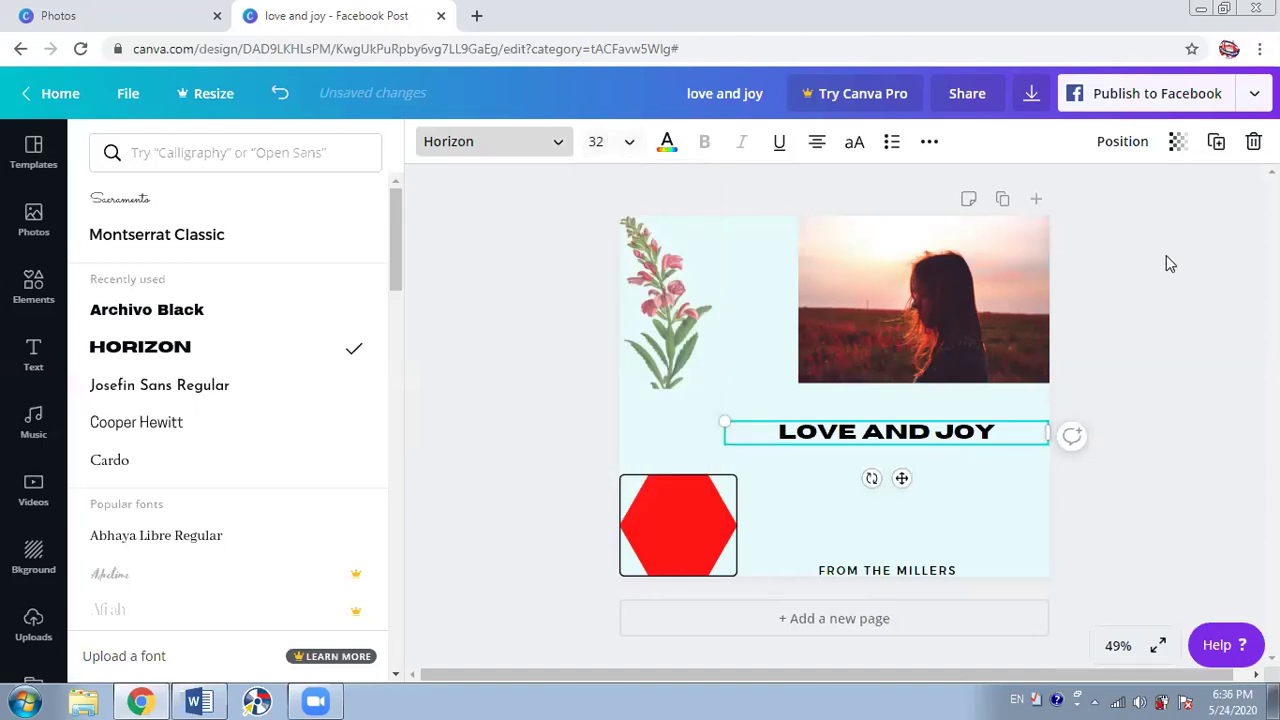
pyautogui.press('Escape')
pyautogui.press('Escape')
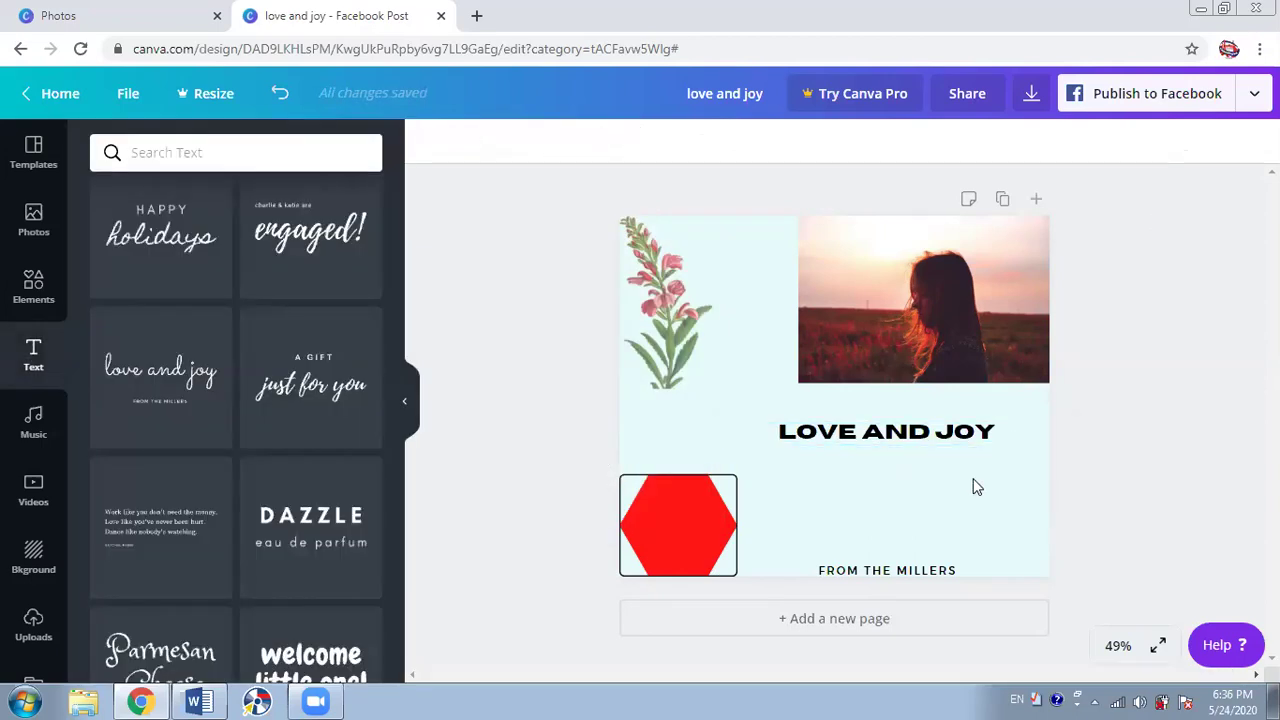
# Overwrite the FROM THE MILLERS line with the designer's full name in capitals.
pyautogui.click(890, 568)
pyautogui.click(886, 567)
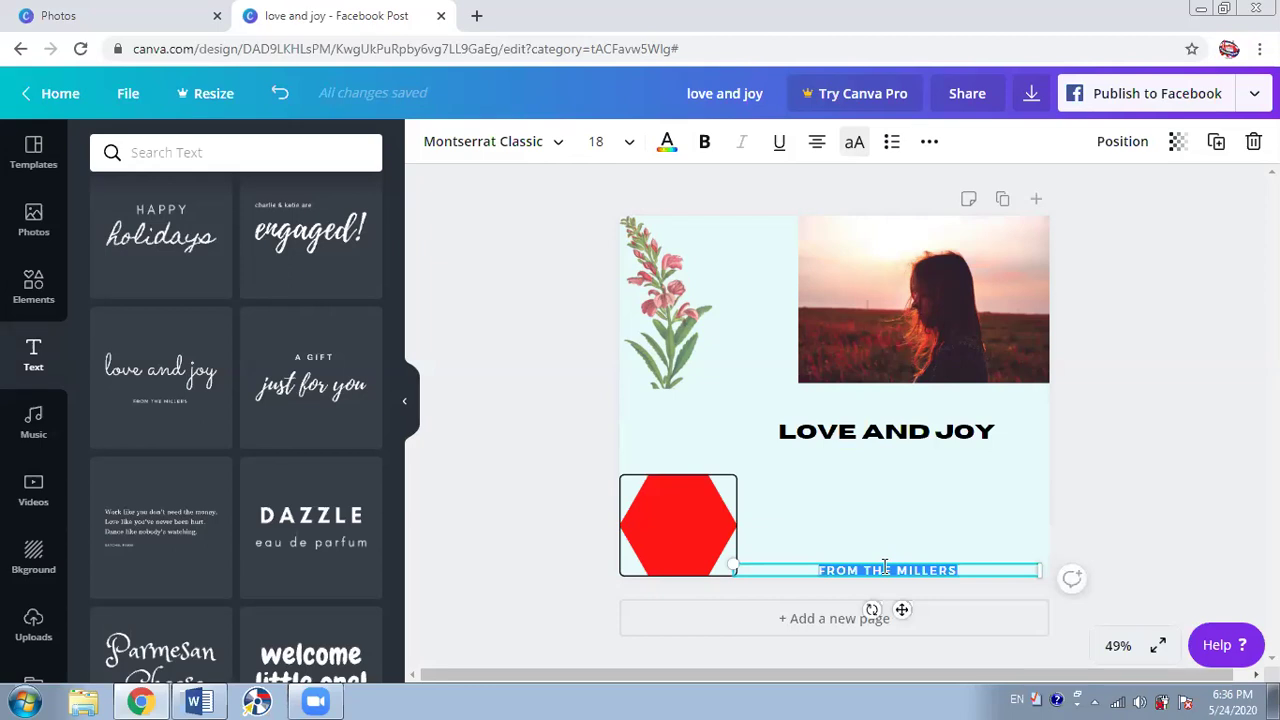
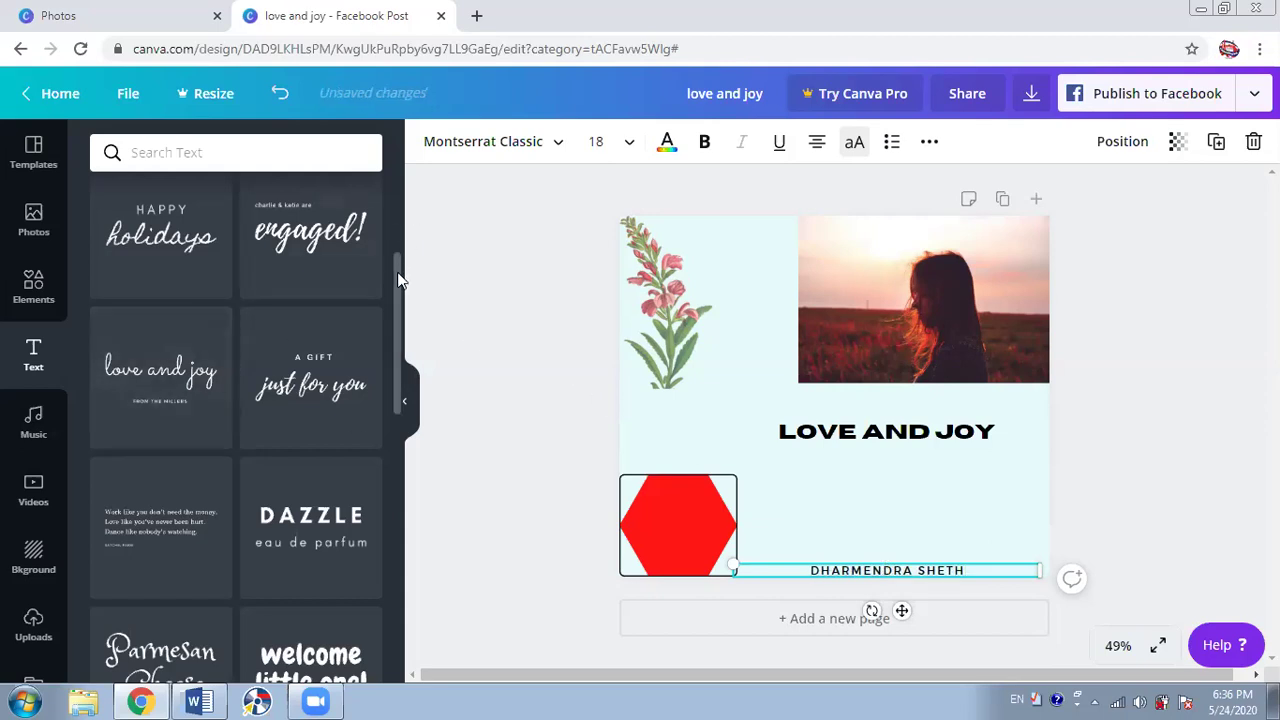
pyautogui.moveTo(395, 236); pyautogui.dragTo(395, 168)
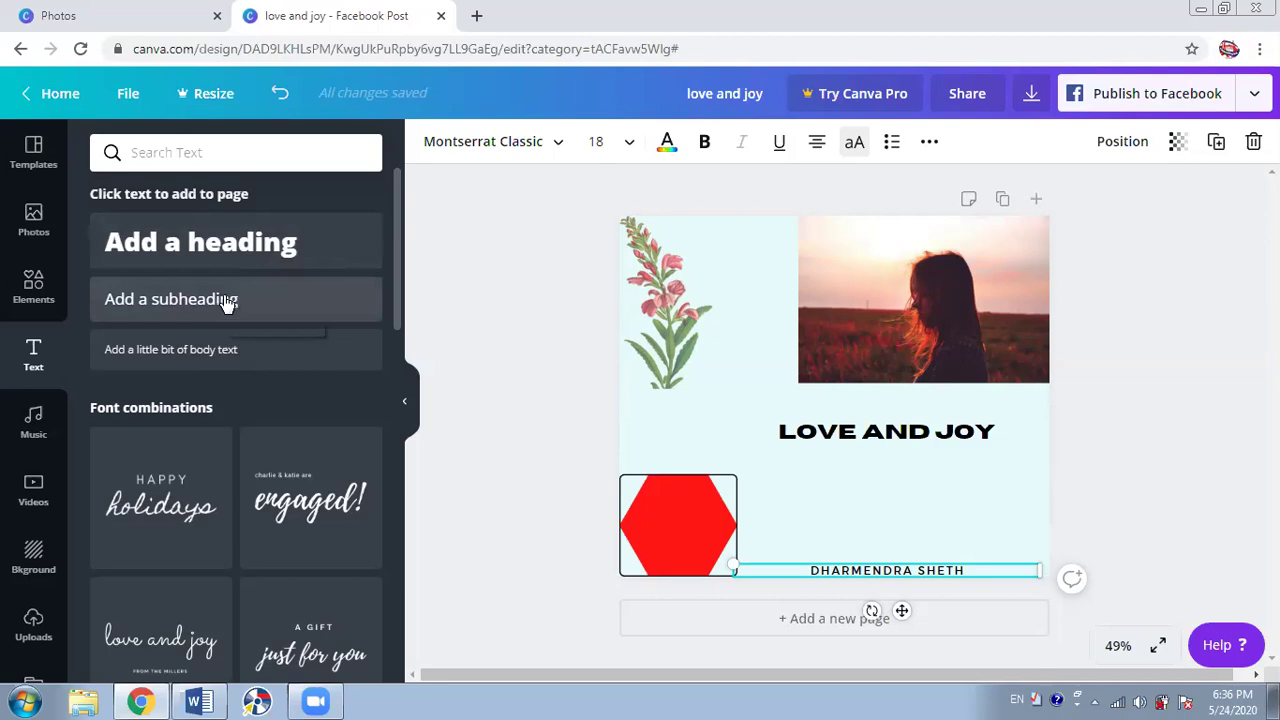
# Add a 'Fluentlingua' heading beside the red hexagon, enlarged and widened to fit one line.
pyautogui.click(249, 245)
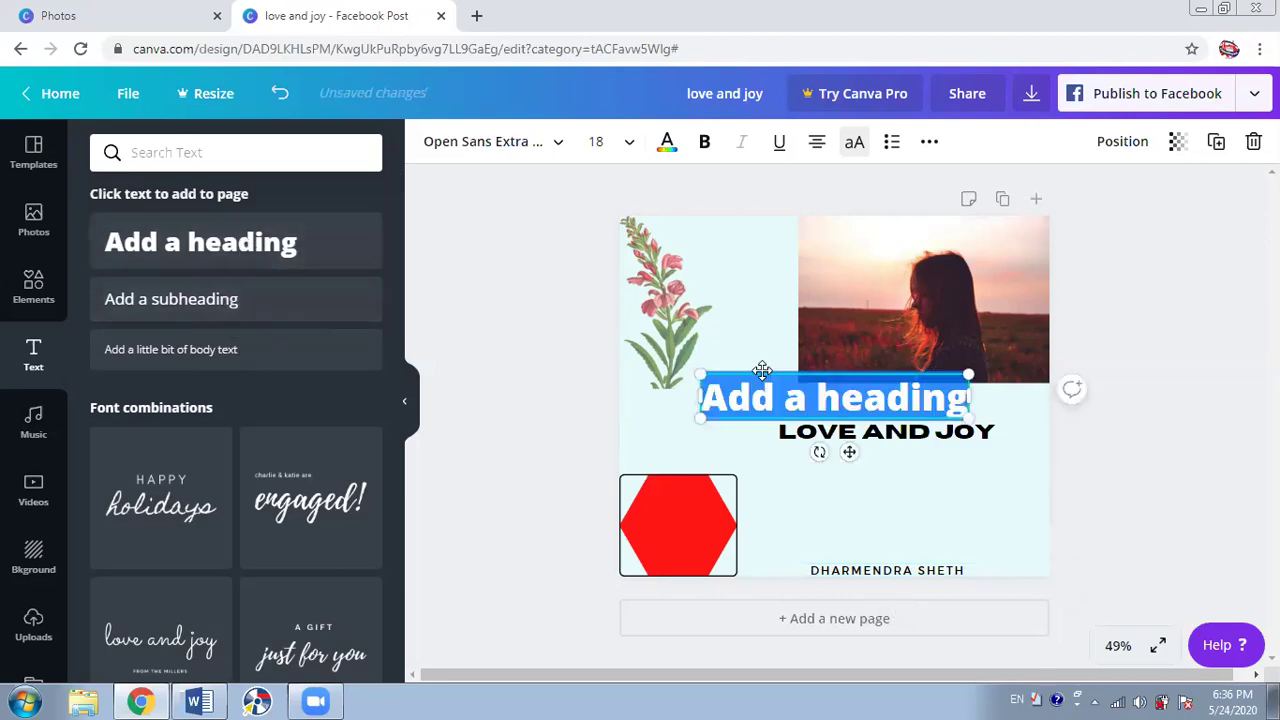
pyautogui.moveTo(843, 455); pyautogui.dragTo(917, 552)
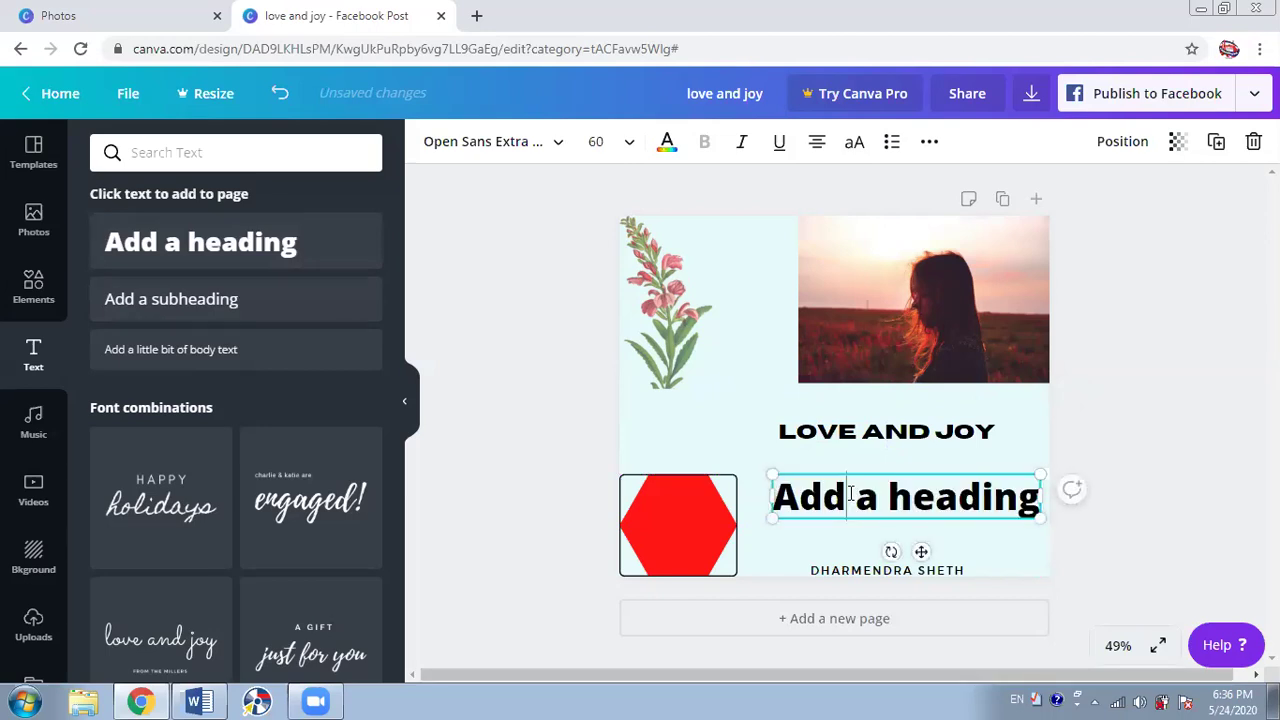
pyautogui.write('F')
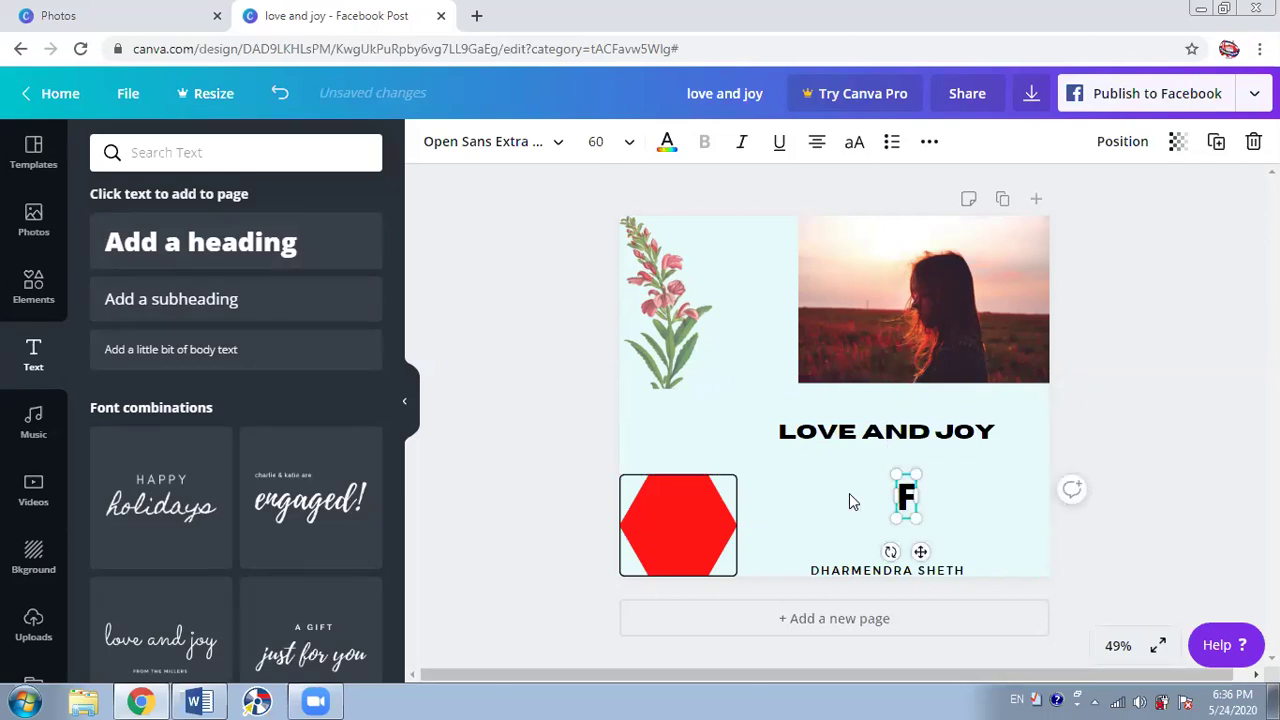
pyautogui.write('luentlingua')
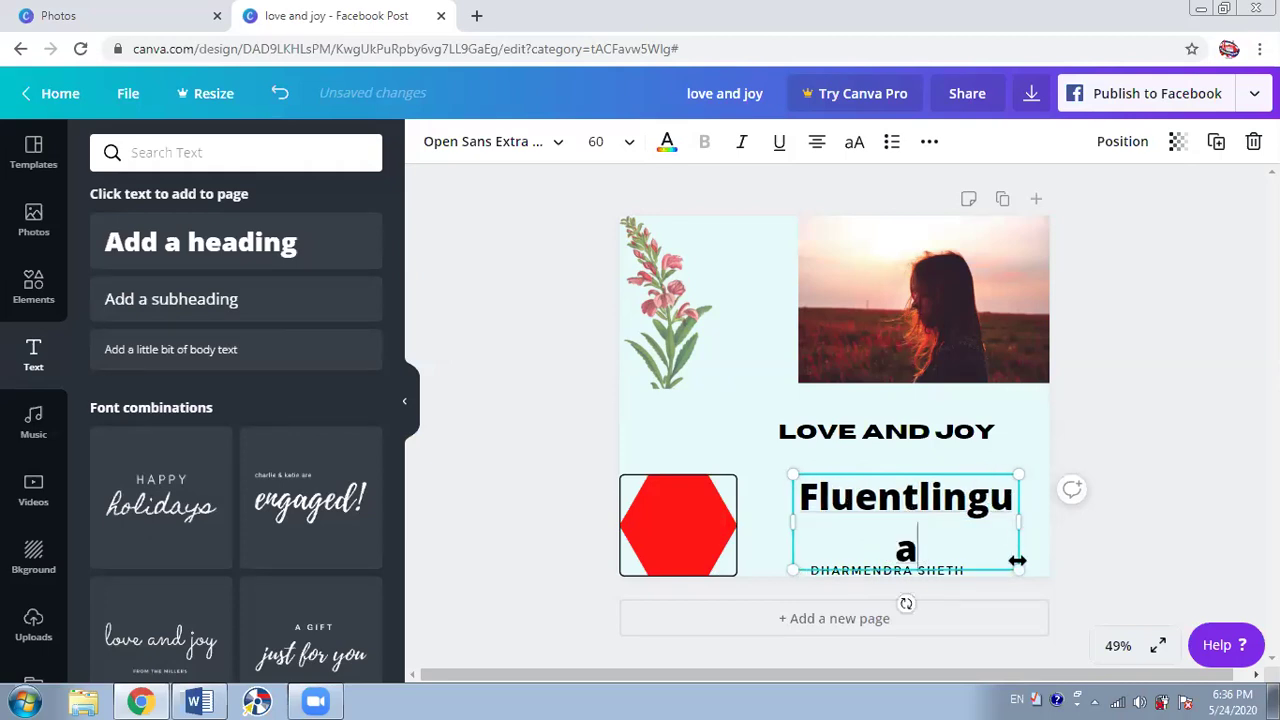
pyautogui.moveTo(1017, 568); pyautogui.dragTo(1051, 564)
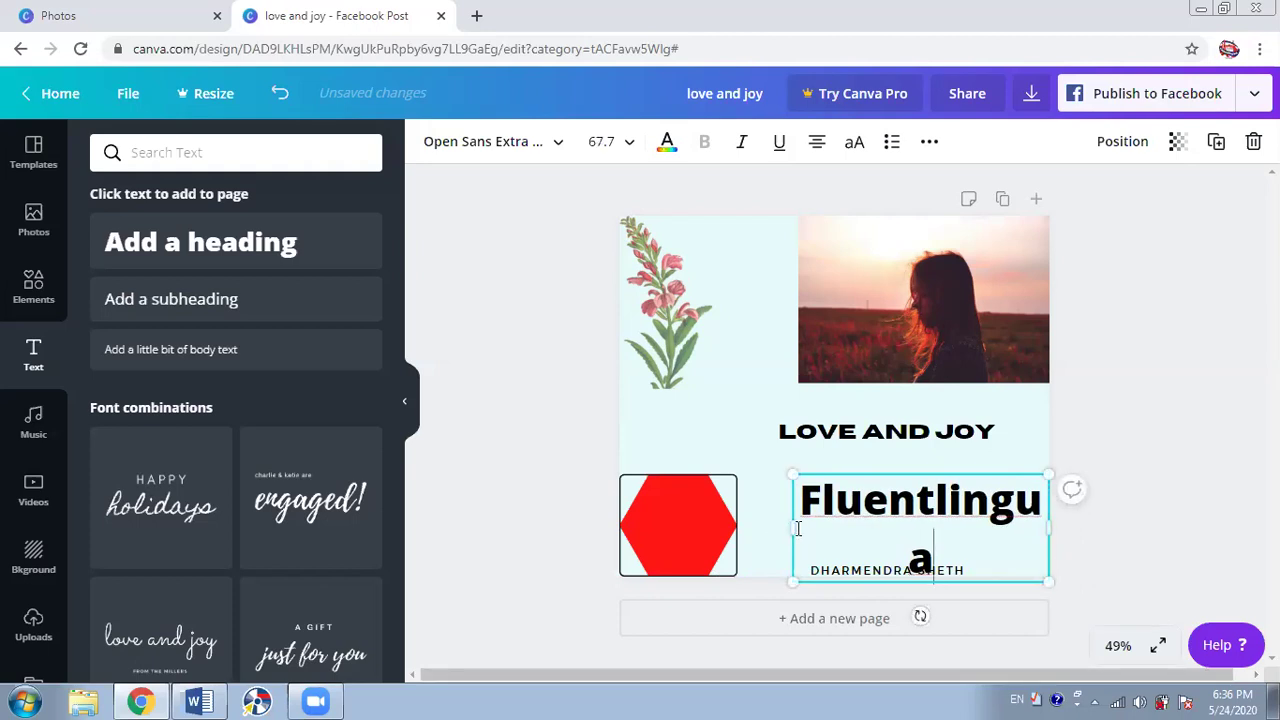
pyautogui.moveTo(782, 530); pyautogui.dragTo(771, 528)
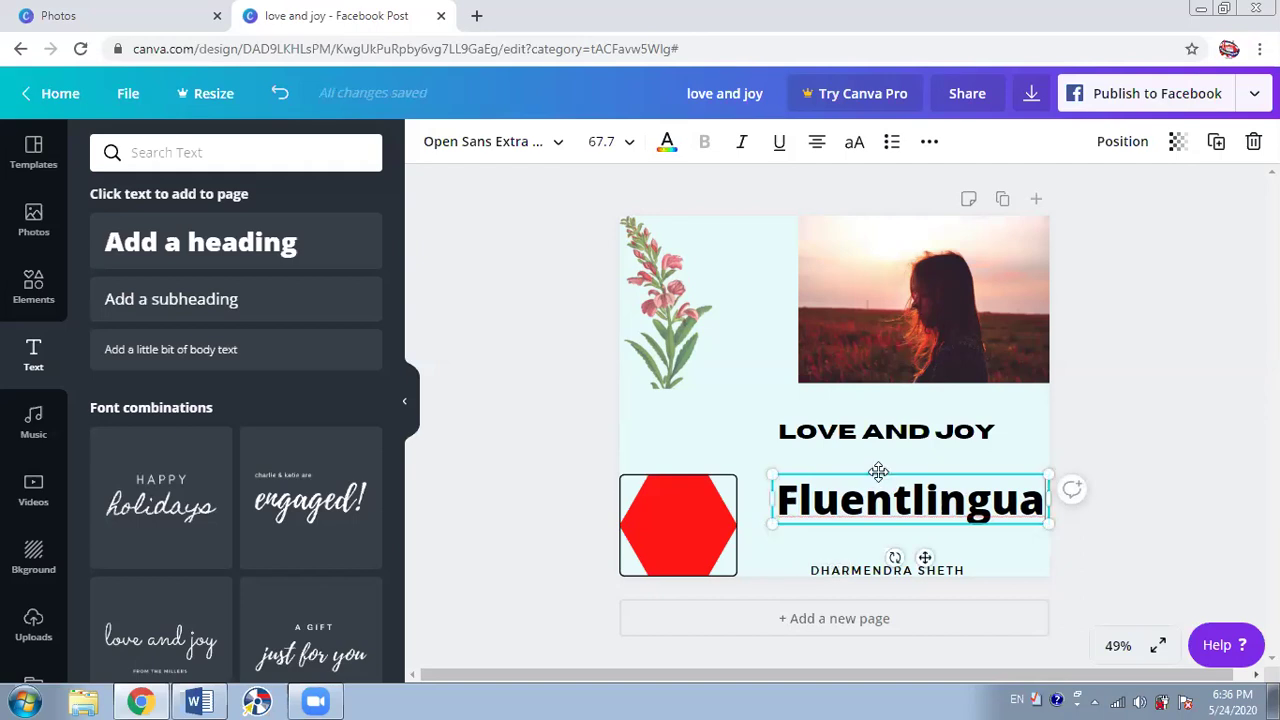
pyautogui.click(755, 470)
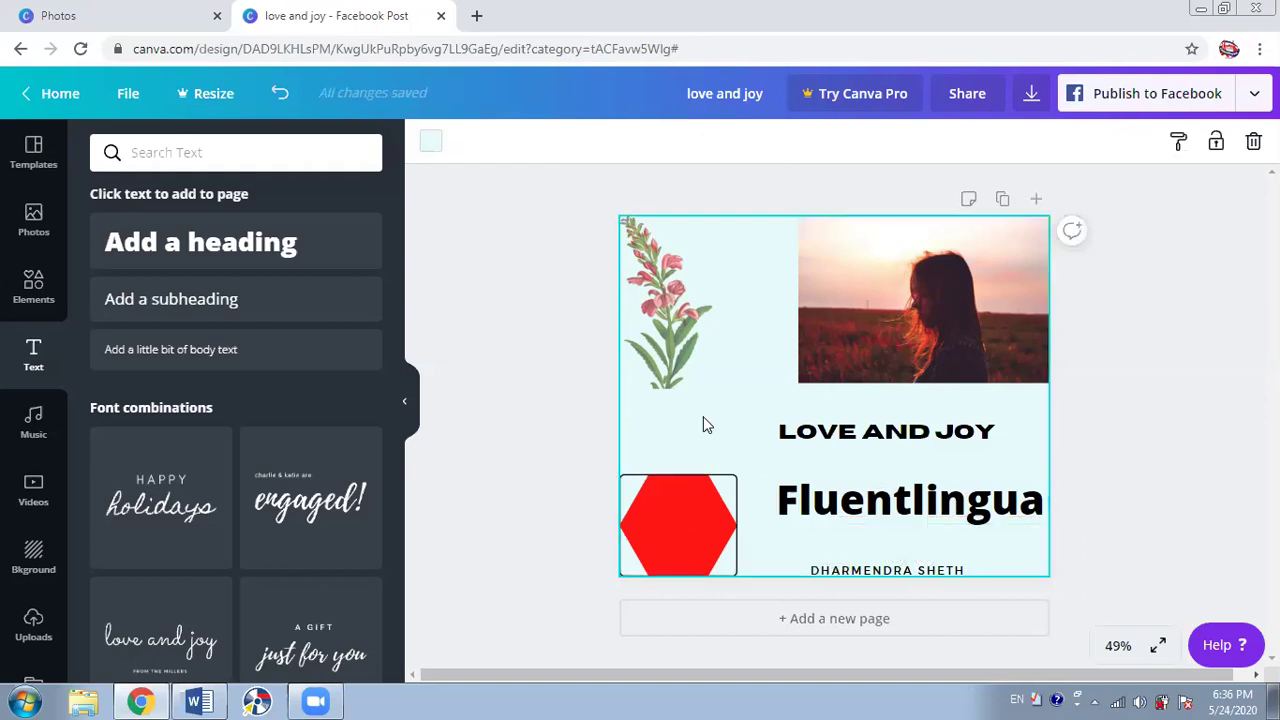
# Browse the Music and Videos libraries, then show the previously uploaded images.
pyautogui.click(1115, 334)
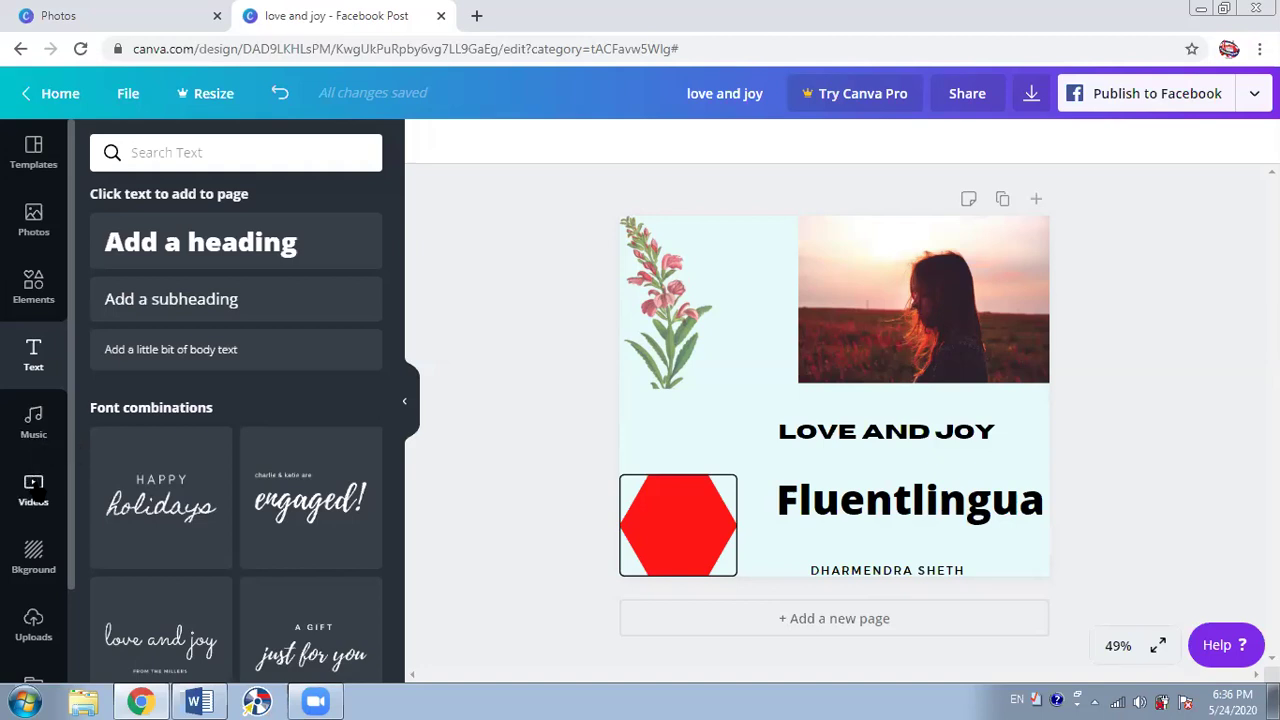
pyautogui.click(36, 424)
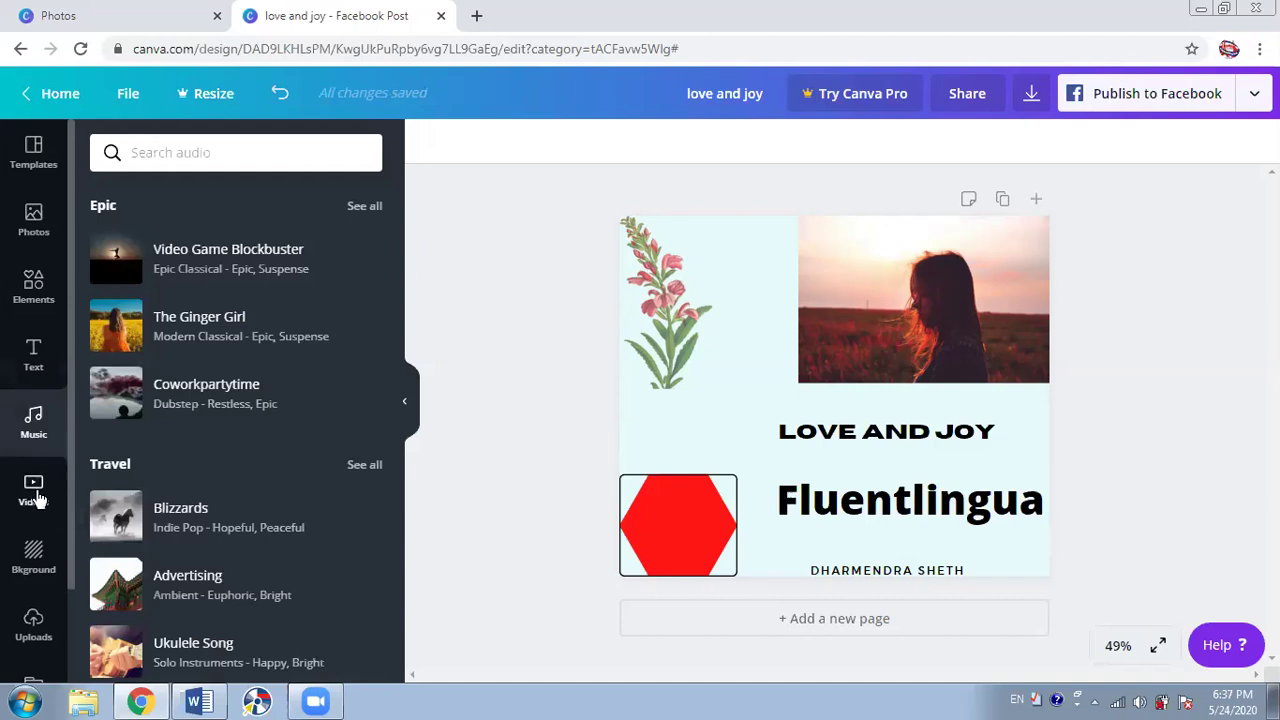
pyautogui.click(35, 497)
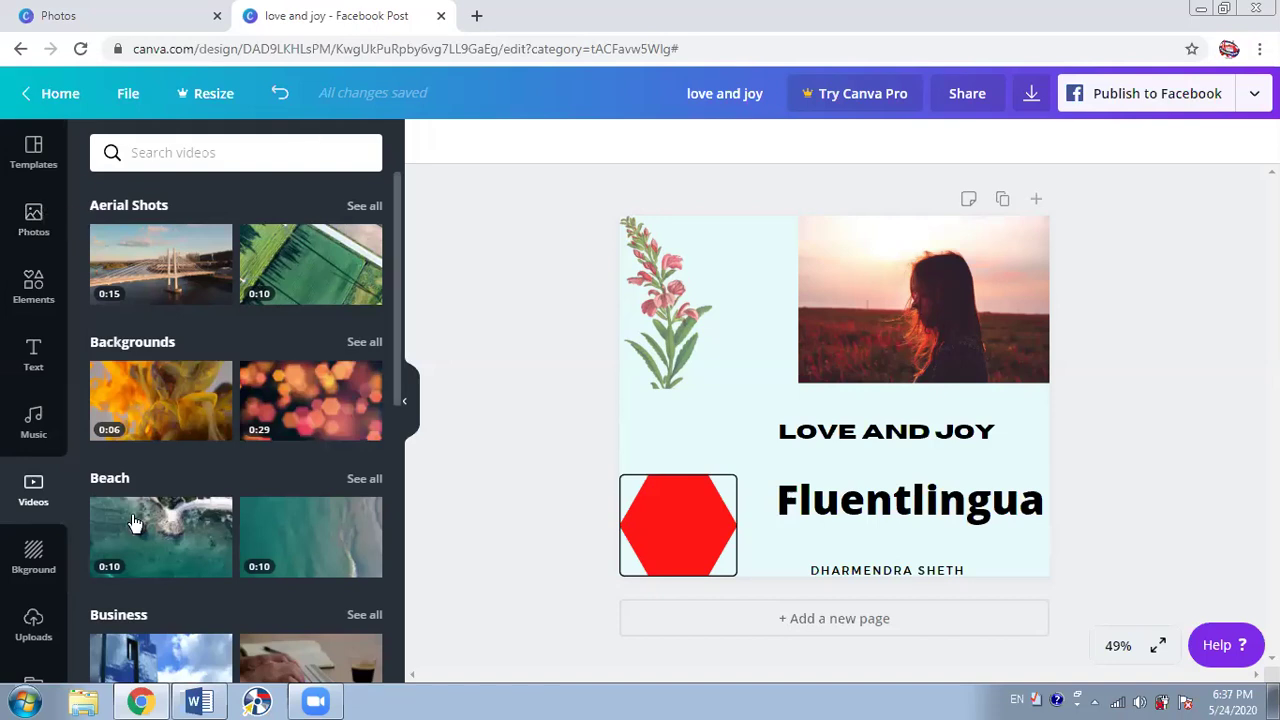
pyautogui.click(33, 627)
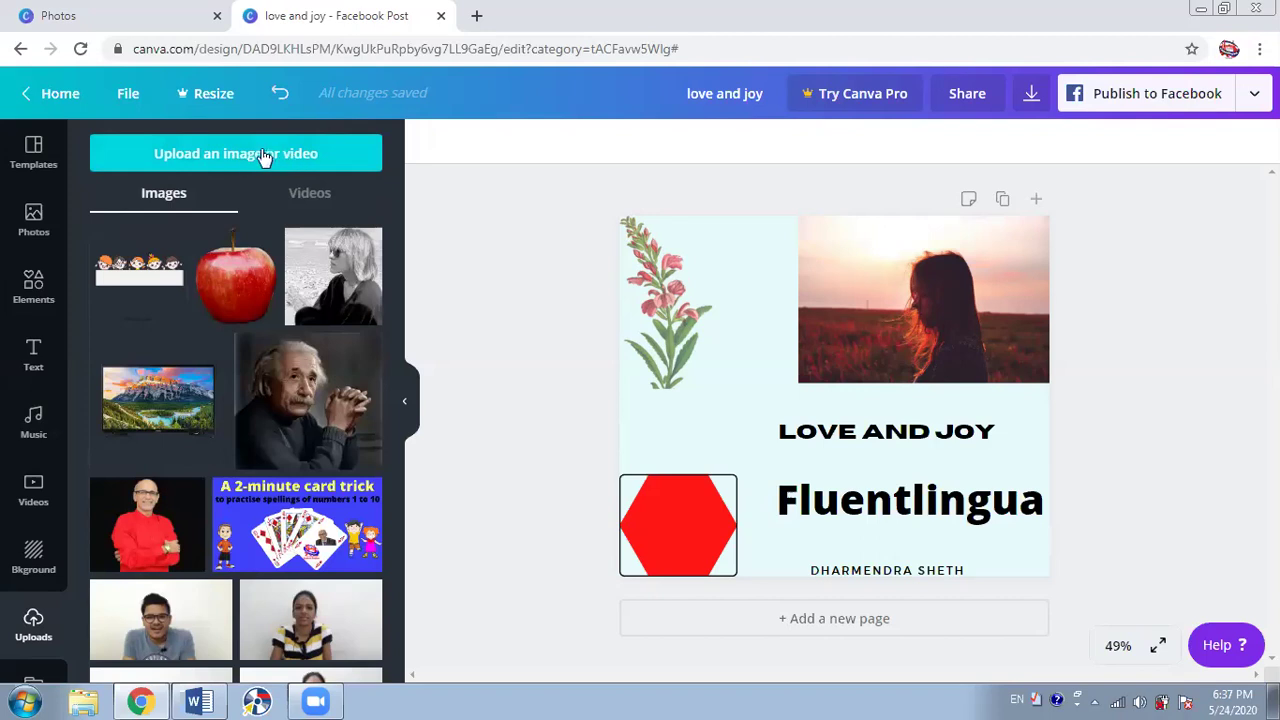
# Start uploading an image from the computer.
pyautogui.click(258, 156)
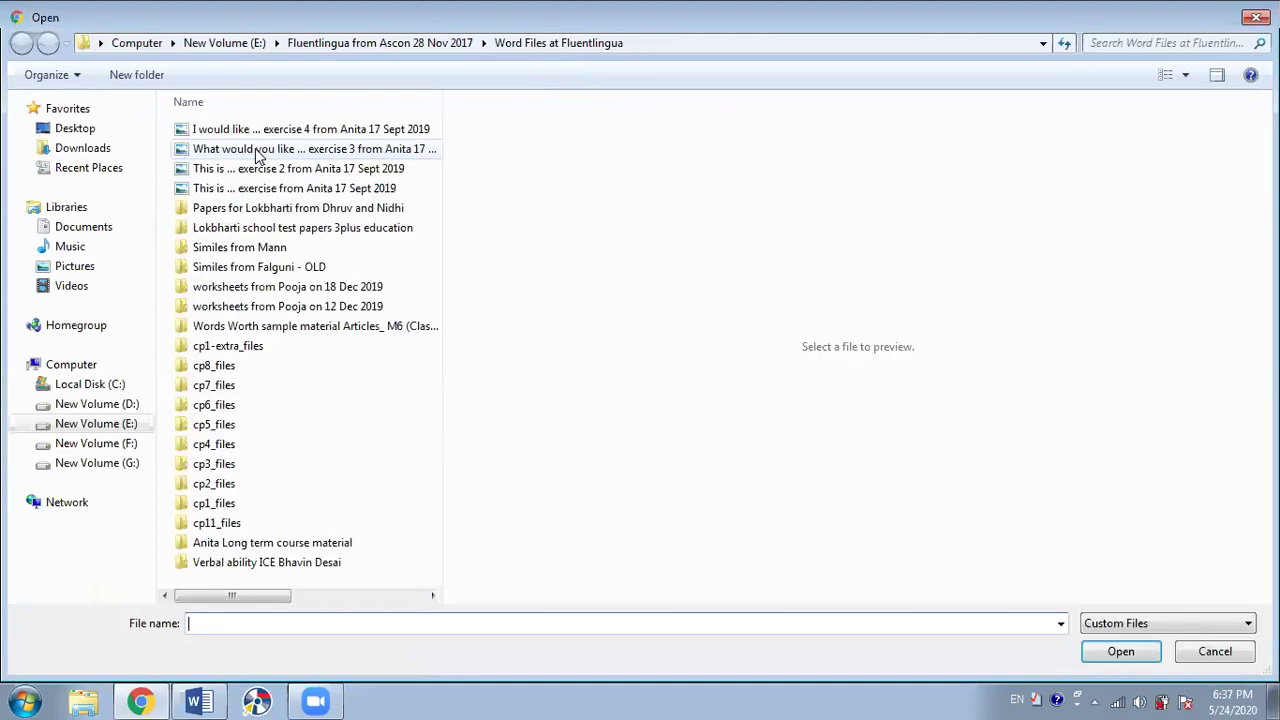
# Search the Fluentlingua folder on drive E: for 'tiger' and upload the last tiger image.
pyautogui.click(137, 427)
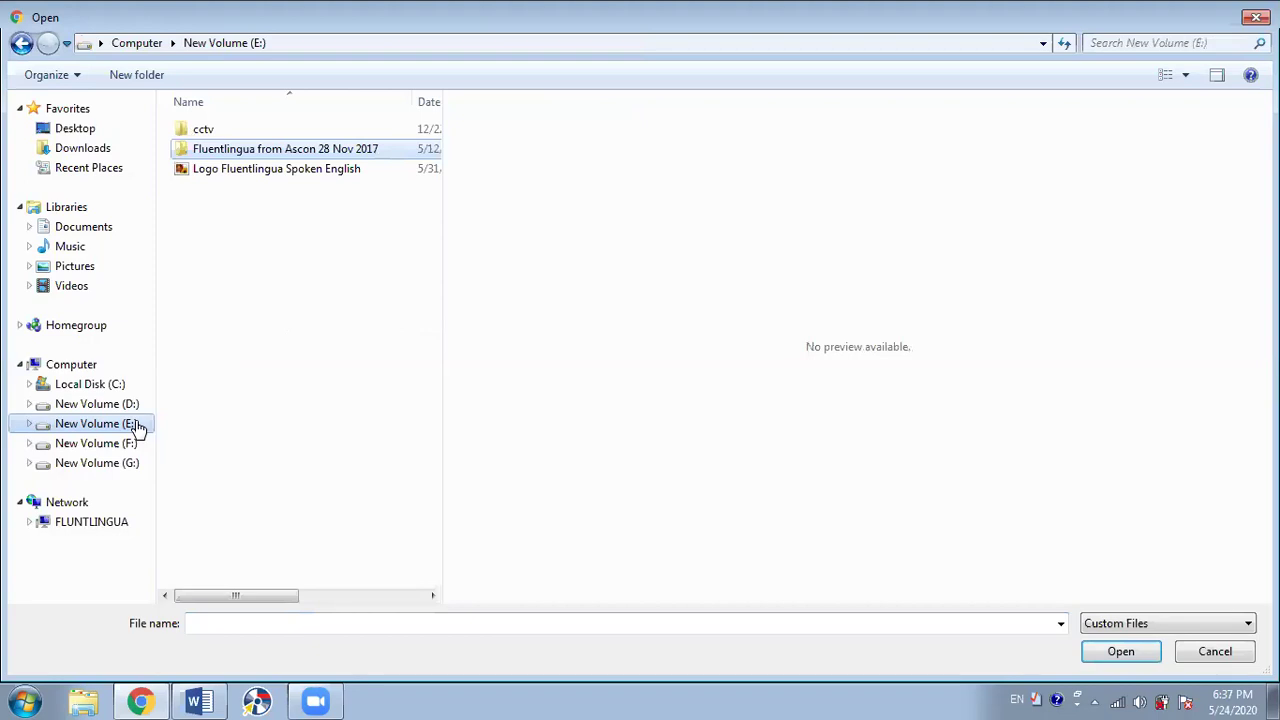
pyautogui.doubleClick(318, 151)
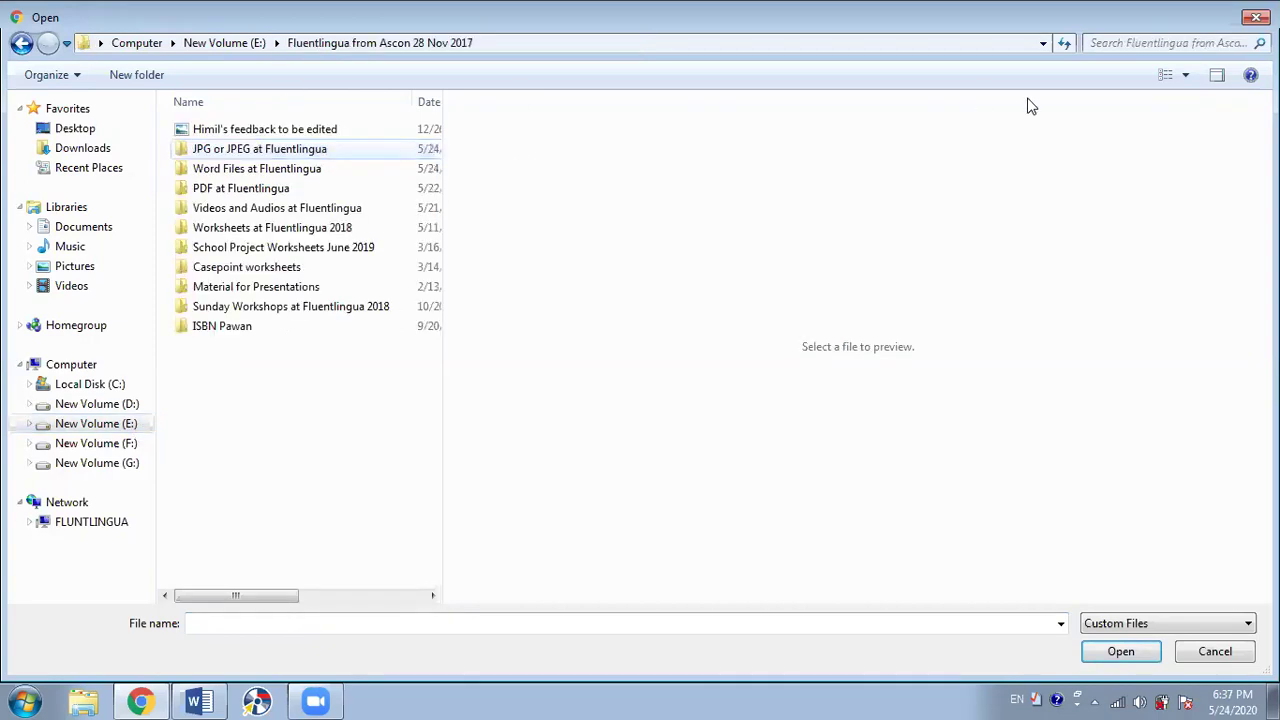
pyautogui.click(1111, 40)
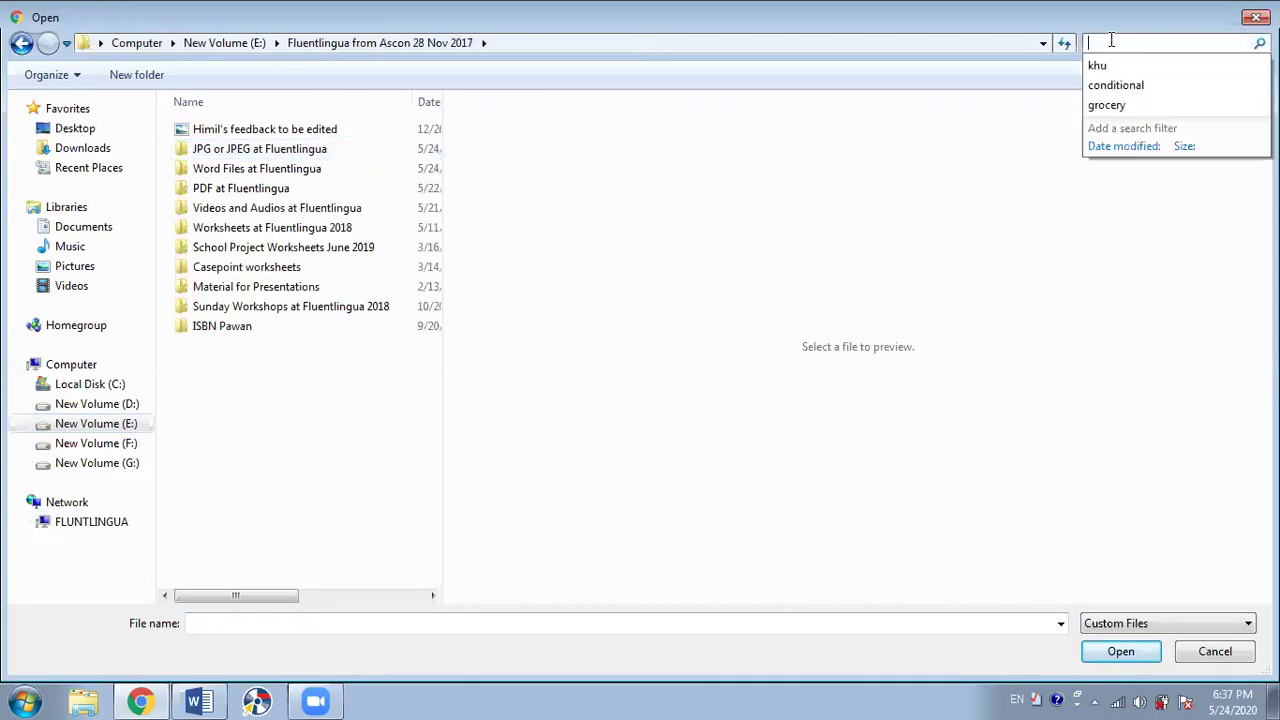
pyautogui.write('tiger')
pyautogui.press('Return')
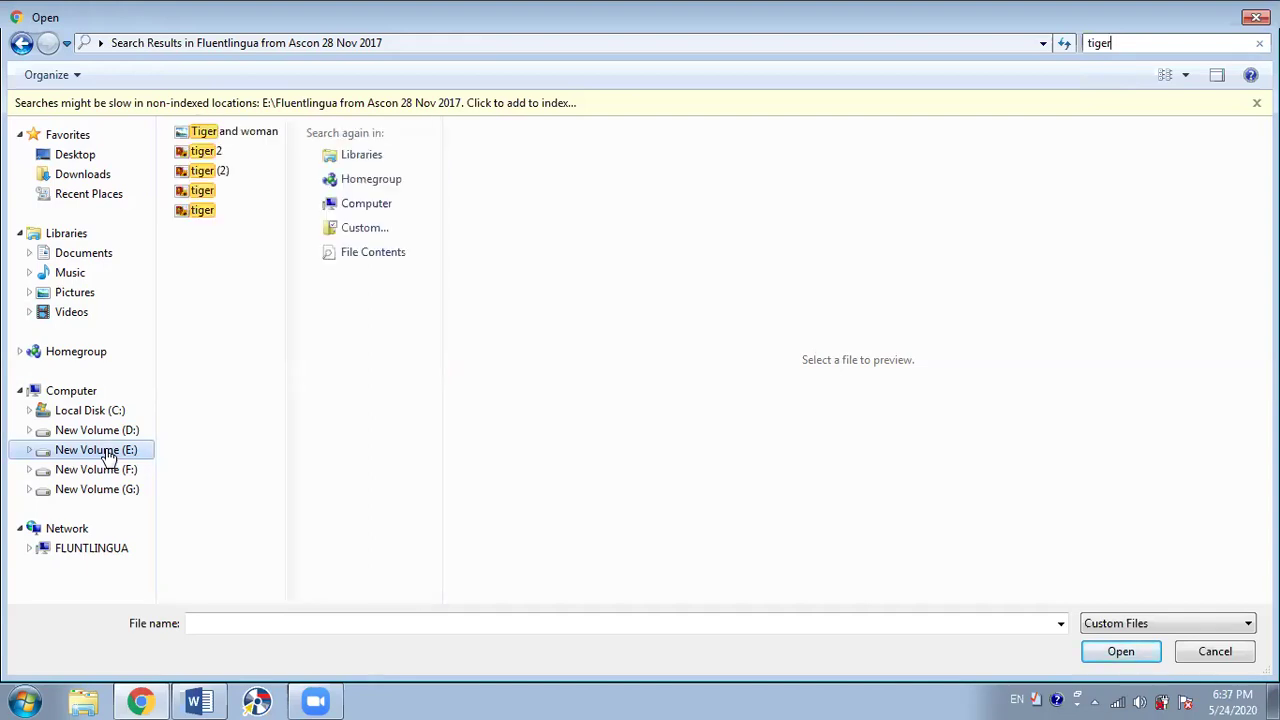
pyautogui.click(197, 212)
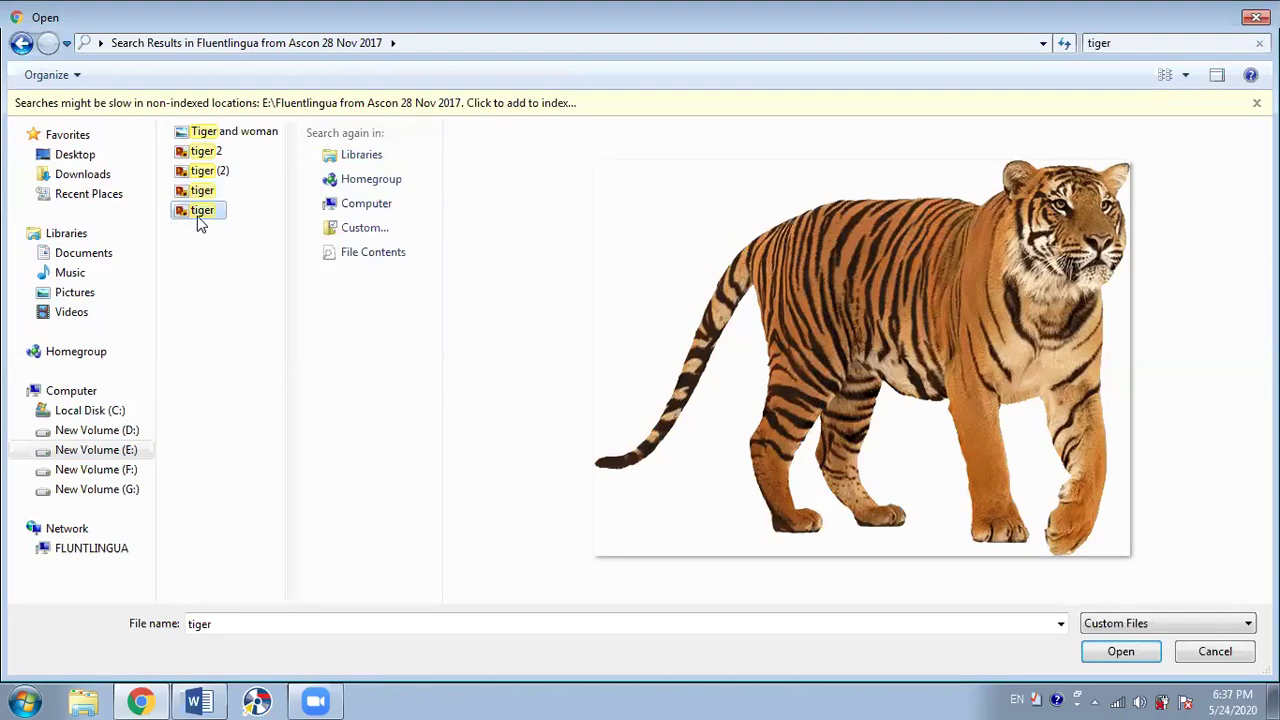
pyautogui.click(1121, 655)
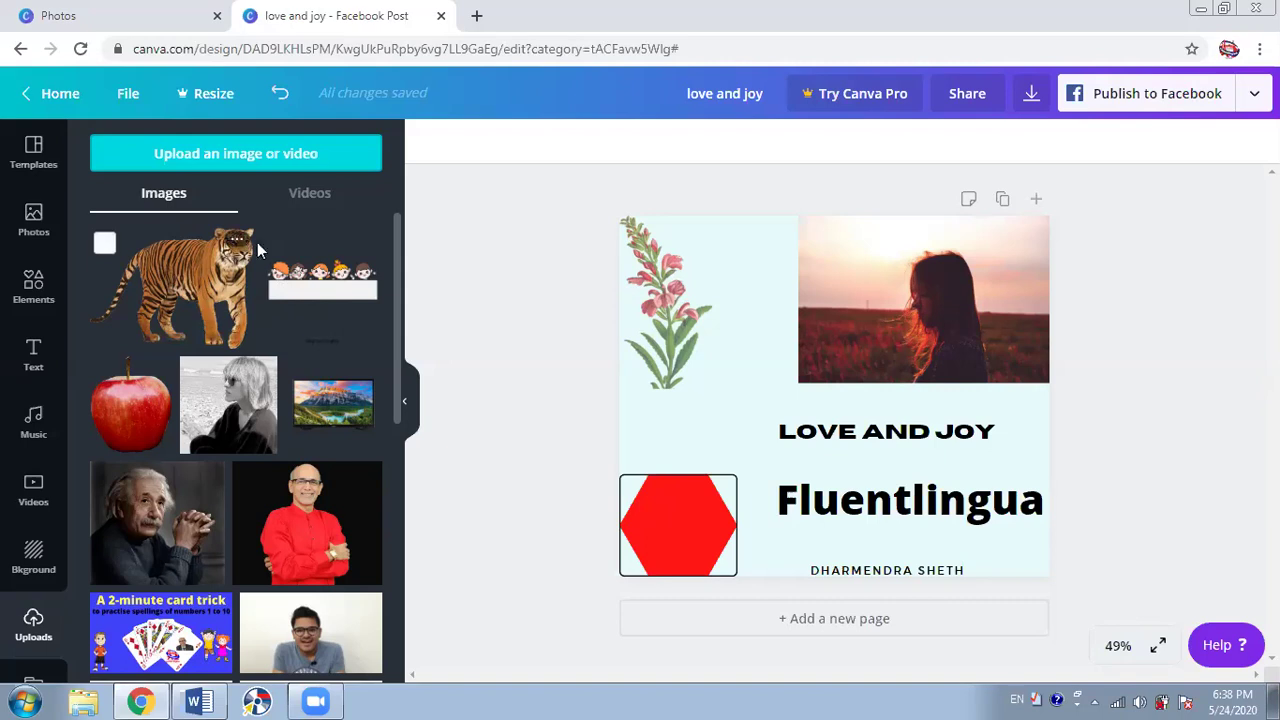
# Add the tiger image, shrink it to about 218 by 161, and place it between flower and photo.
pyautogui.click(201, 284)
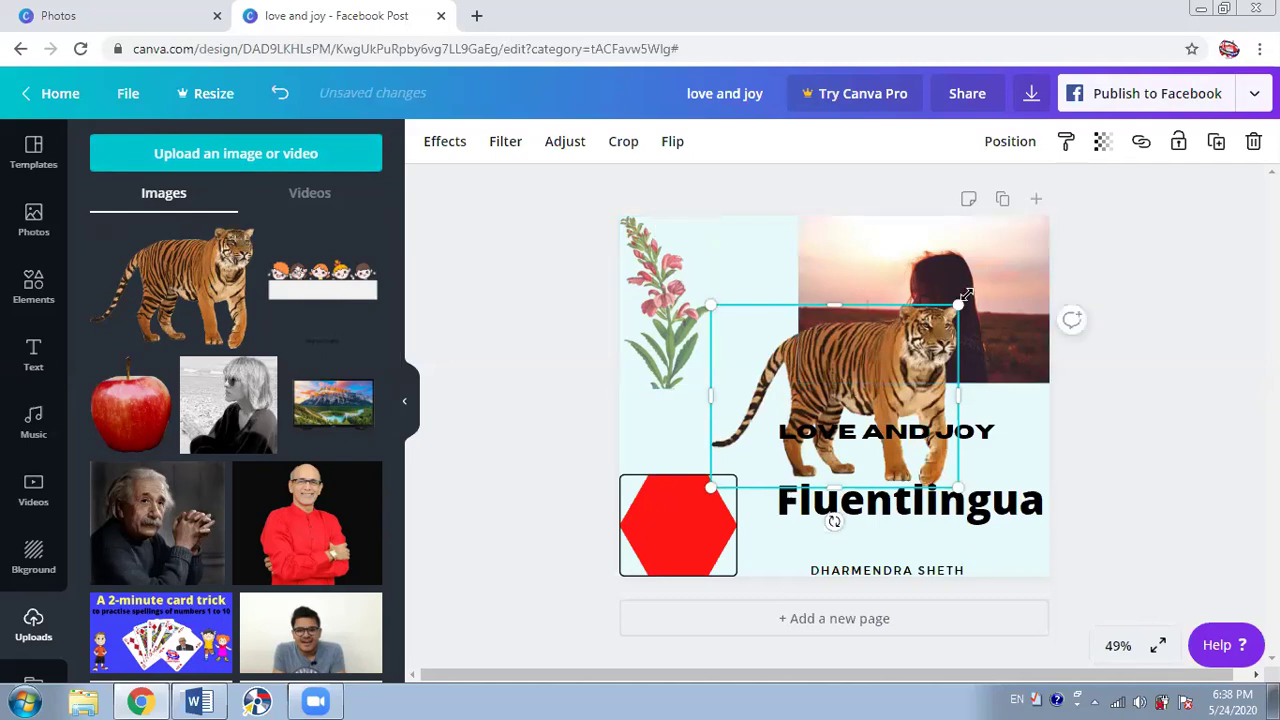
pyautogui.moveTo(958, 304); pyautogui.dragTo(766, 437)
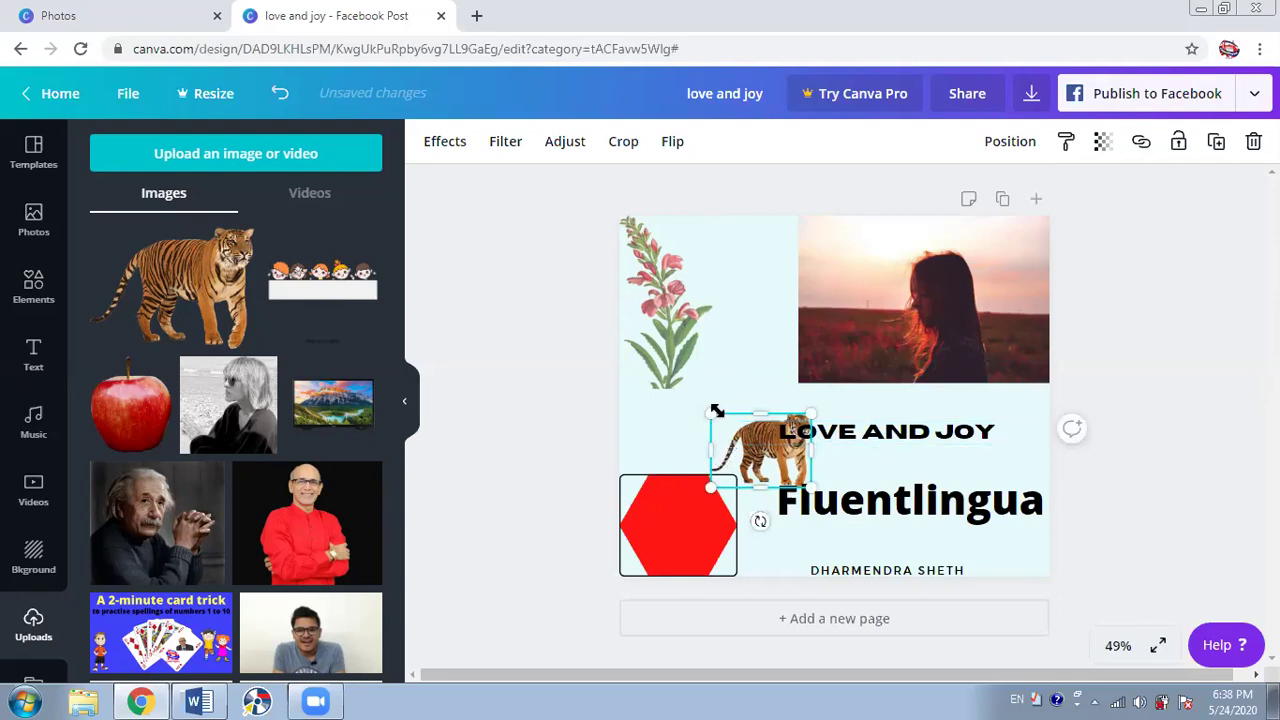
pyautogui.click(730, 382)
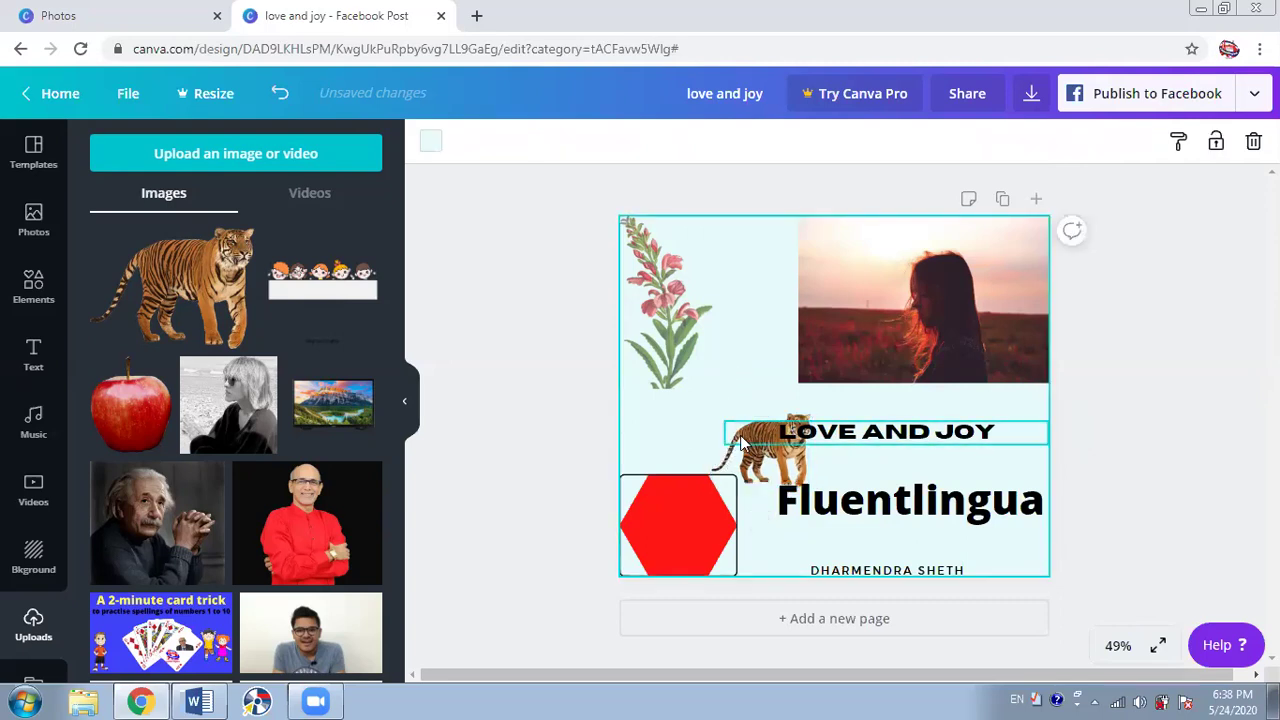
pyautogui.moveTo(741, 419); pyautogui.dragTo(731, 260)
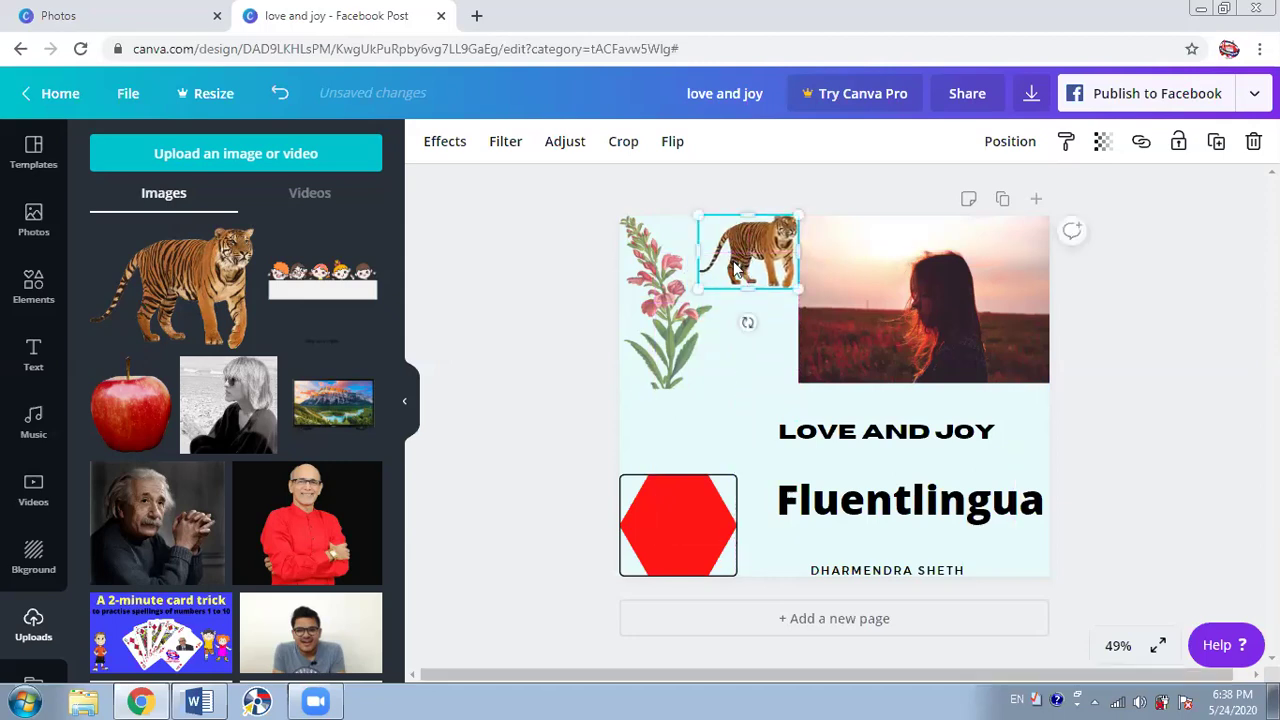
pyautogui.click(1133, 298)
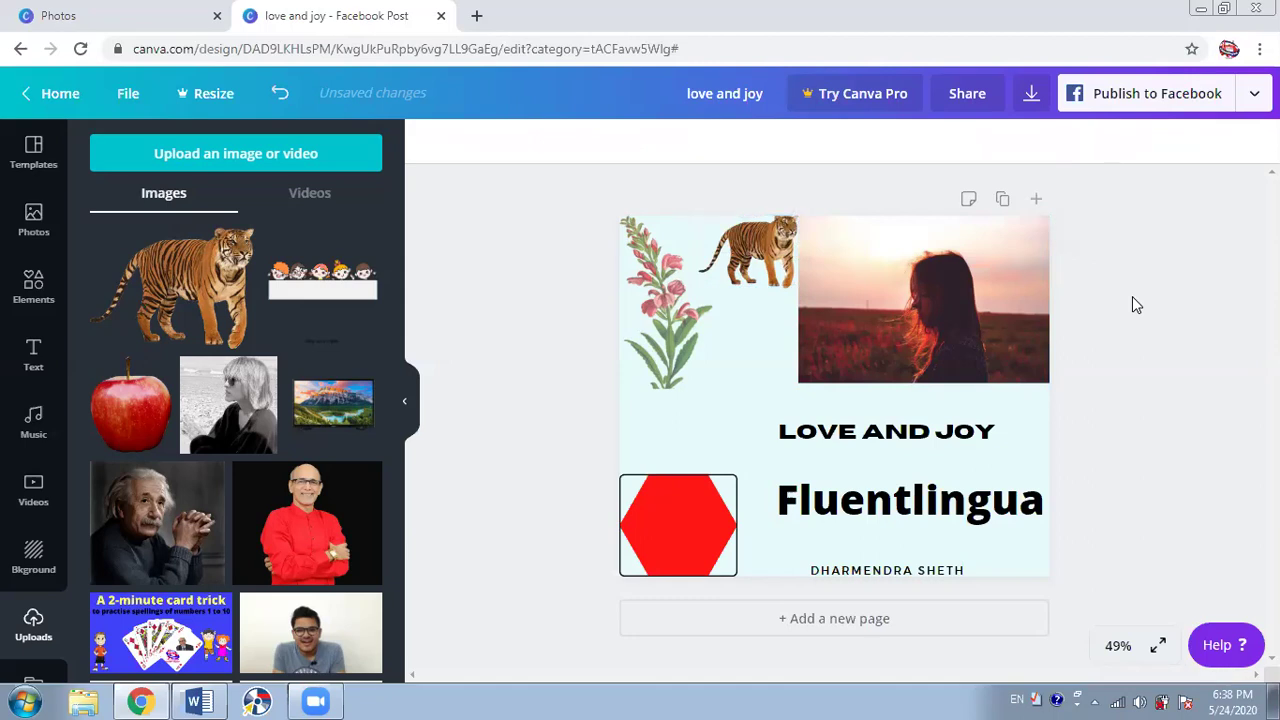
pyautogui.moveTo(785, 268); pyautogui.dragTo(773, 268)
pyautogui.click(1119, 343)
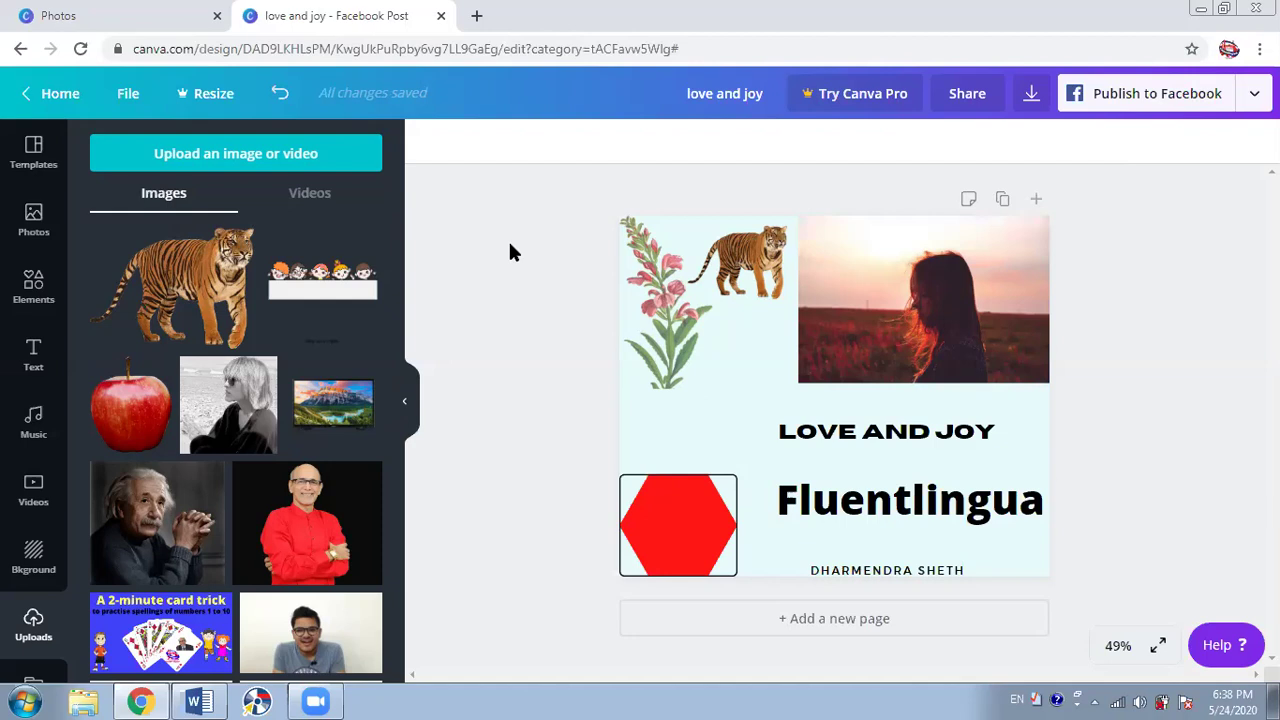
pyautogui.click(476, 16)
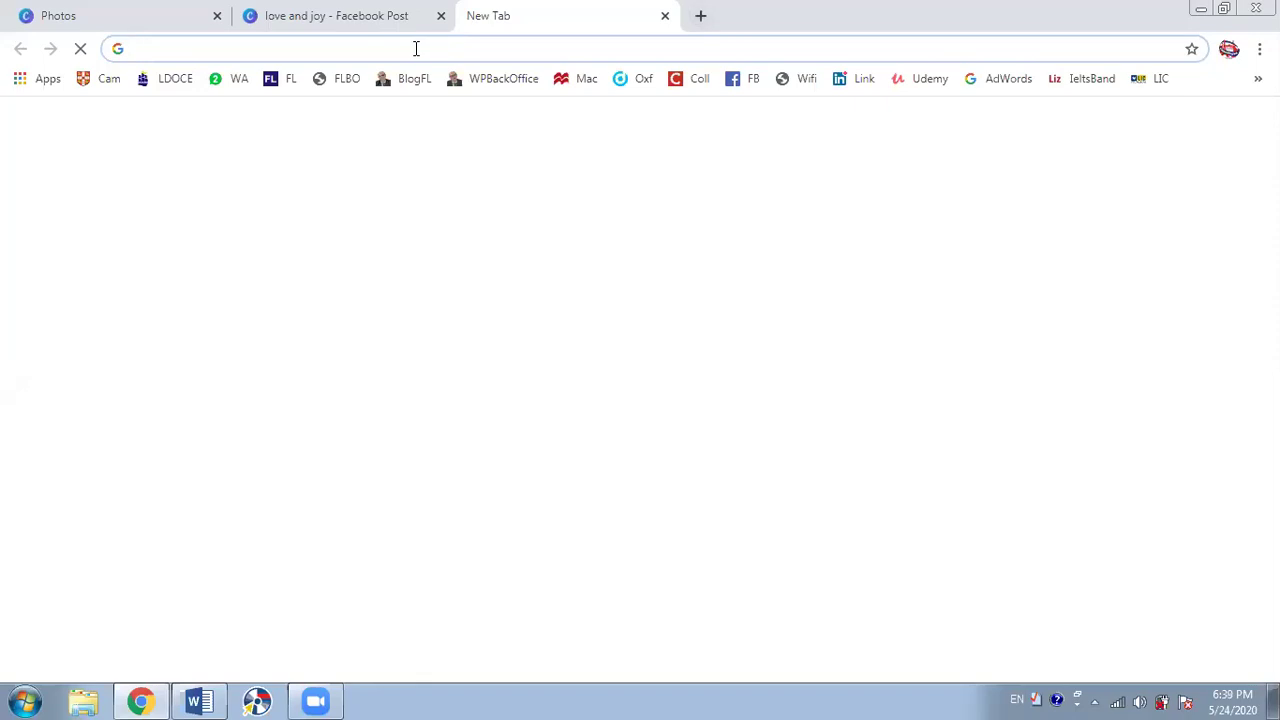
# Open the Pixabay free images site through a Google search for pixabay.com.
pyautogui.write('pi')
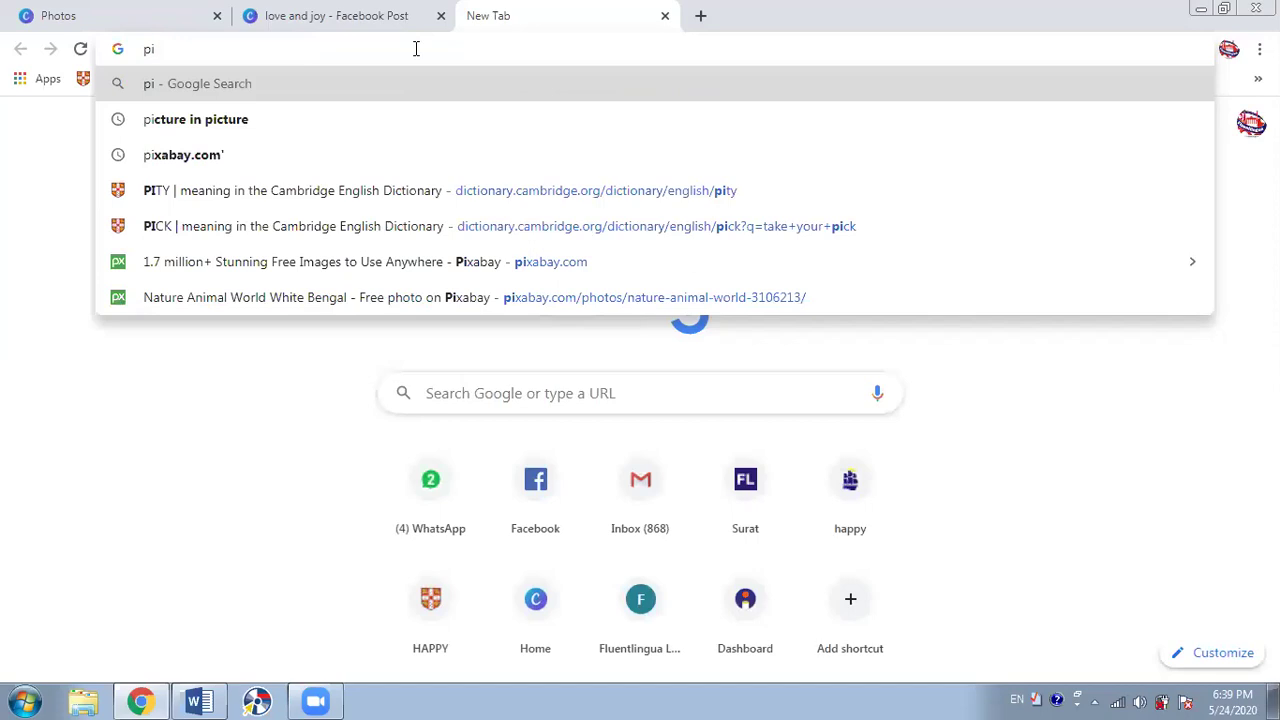
pyautogui.click(191, 158)
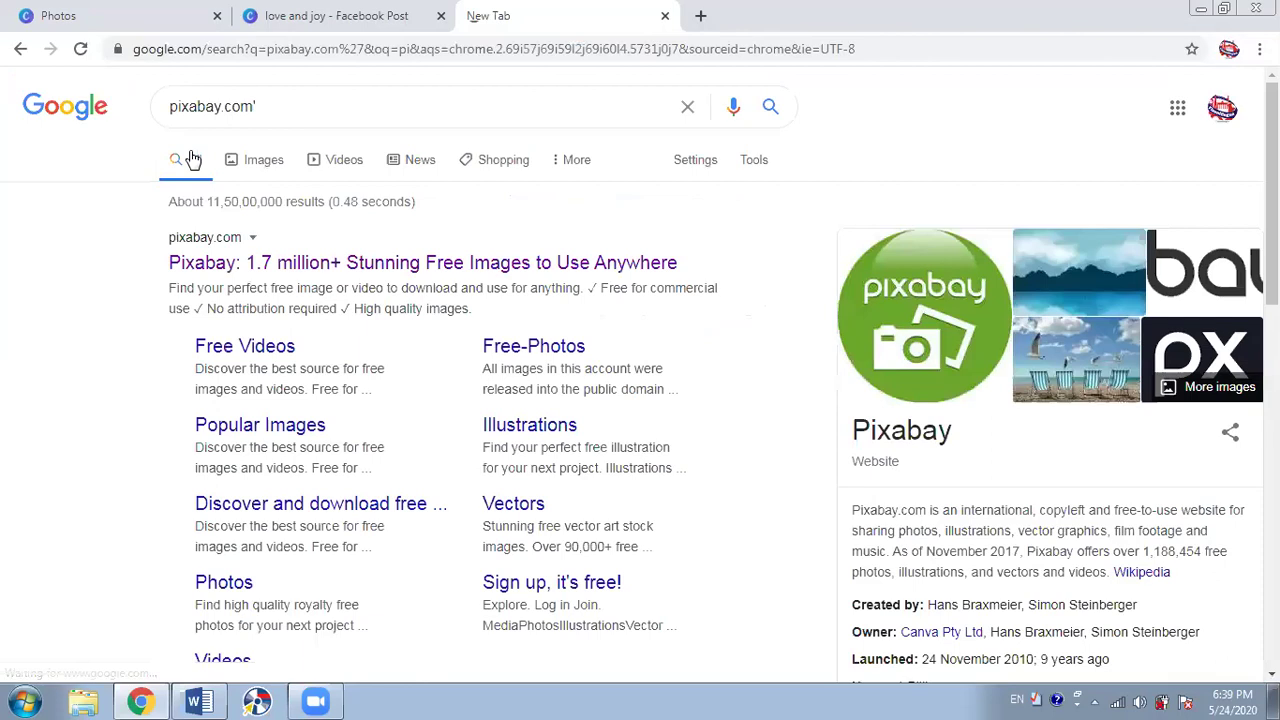
pyautogui.click(230, 268)
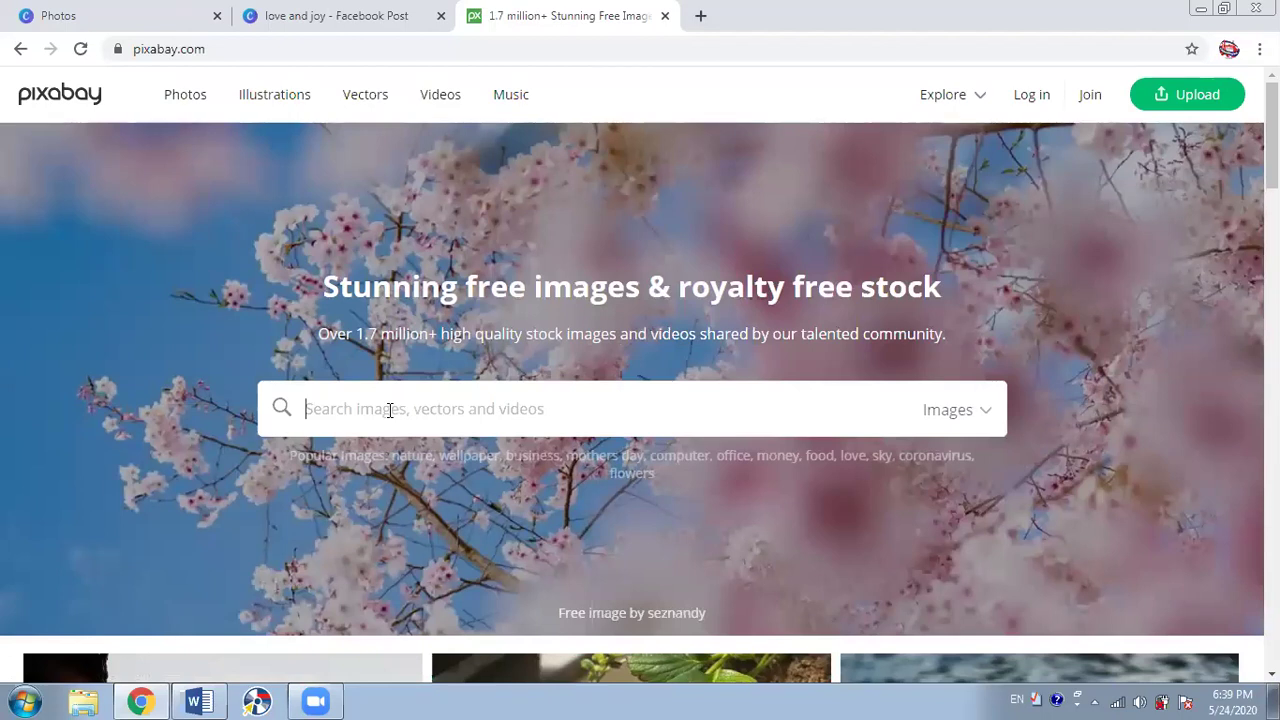
pyautogui.write('boy')
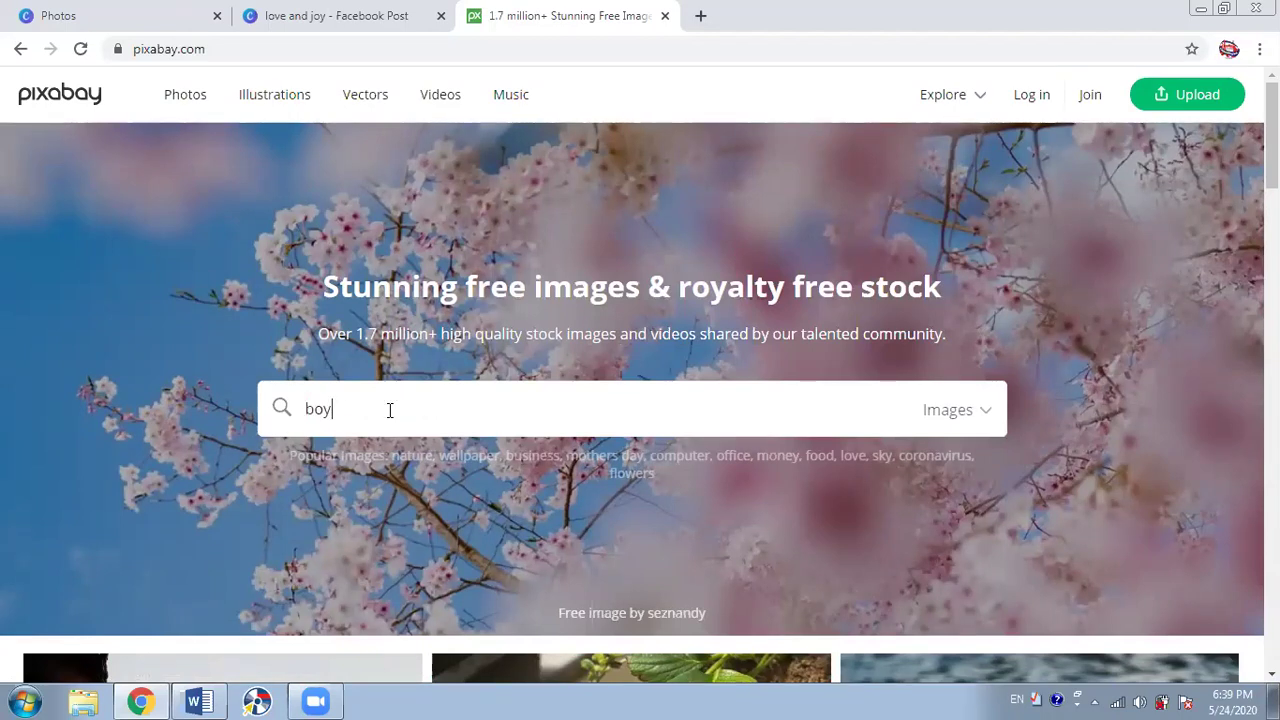
# Search Pixabay for 'boy' and download the curly-haired boy portrait at 1920×1290 after the captcha.
pyautogui.press('Return')
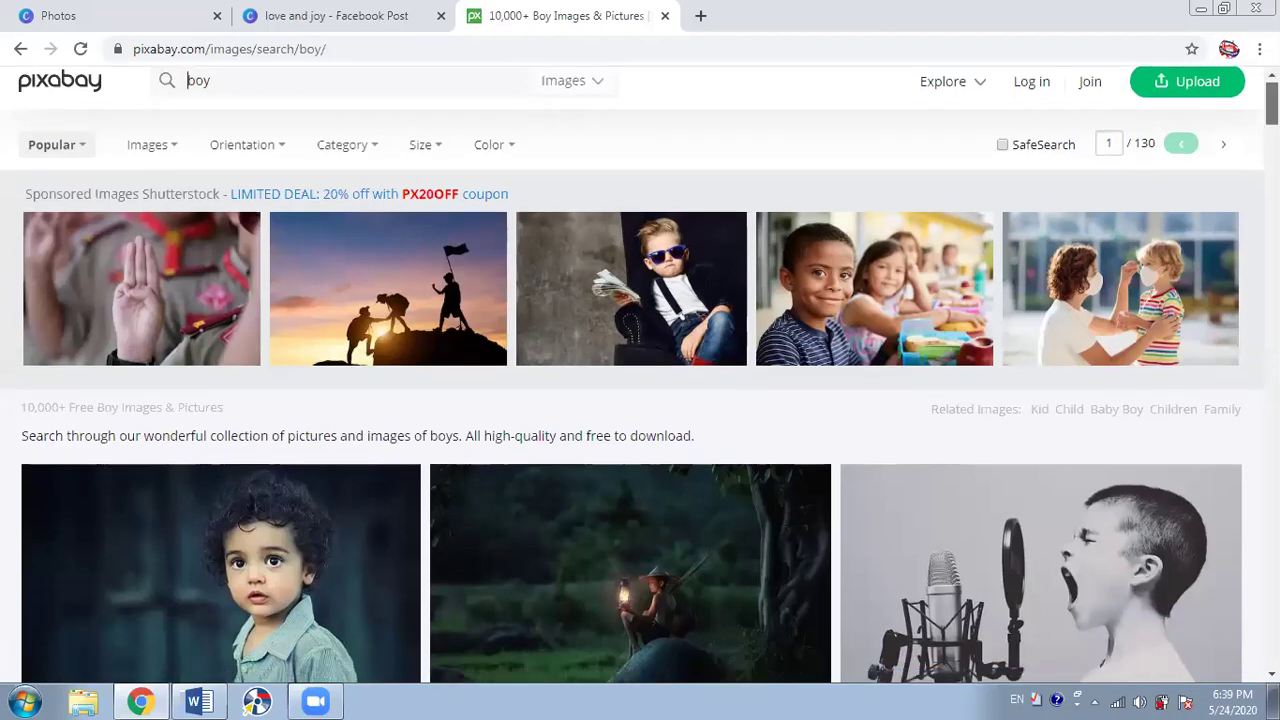
pyautogui.scroll(-3, 640, 380)
pyautogui.scroll(-1, 1113, 255)
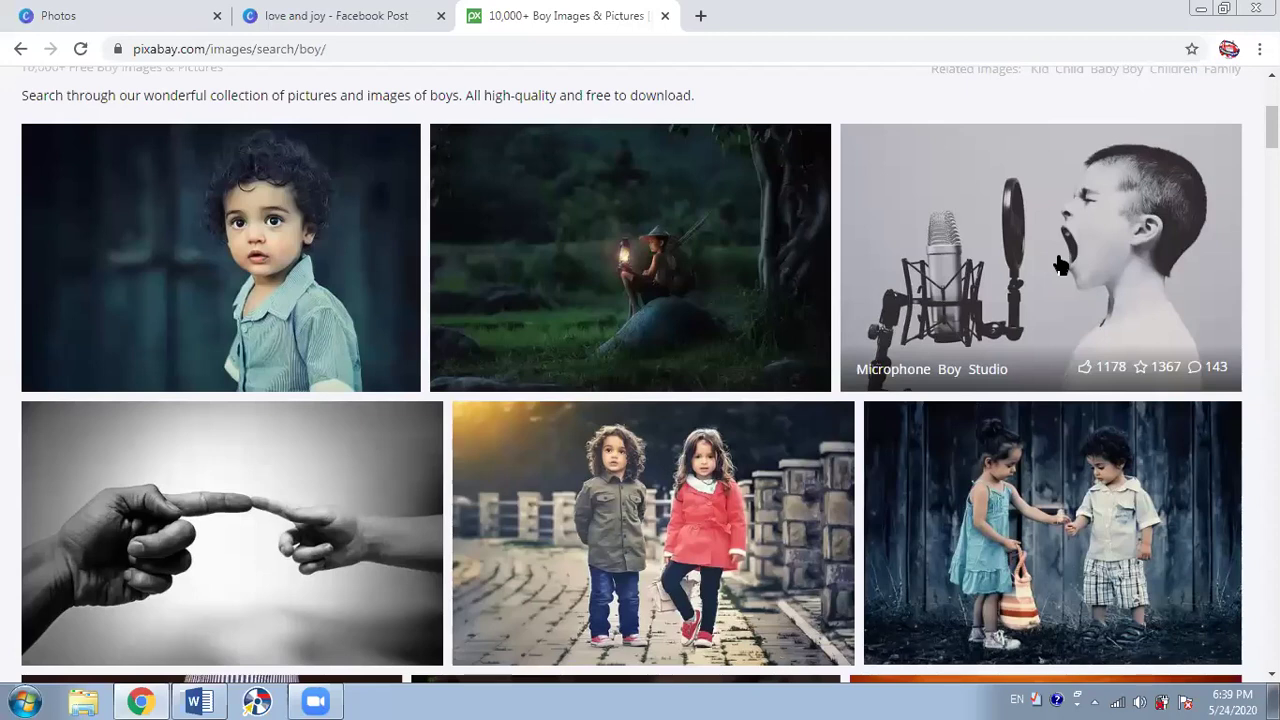
pyautogui.click(310, 262)
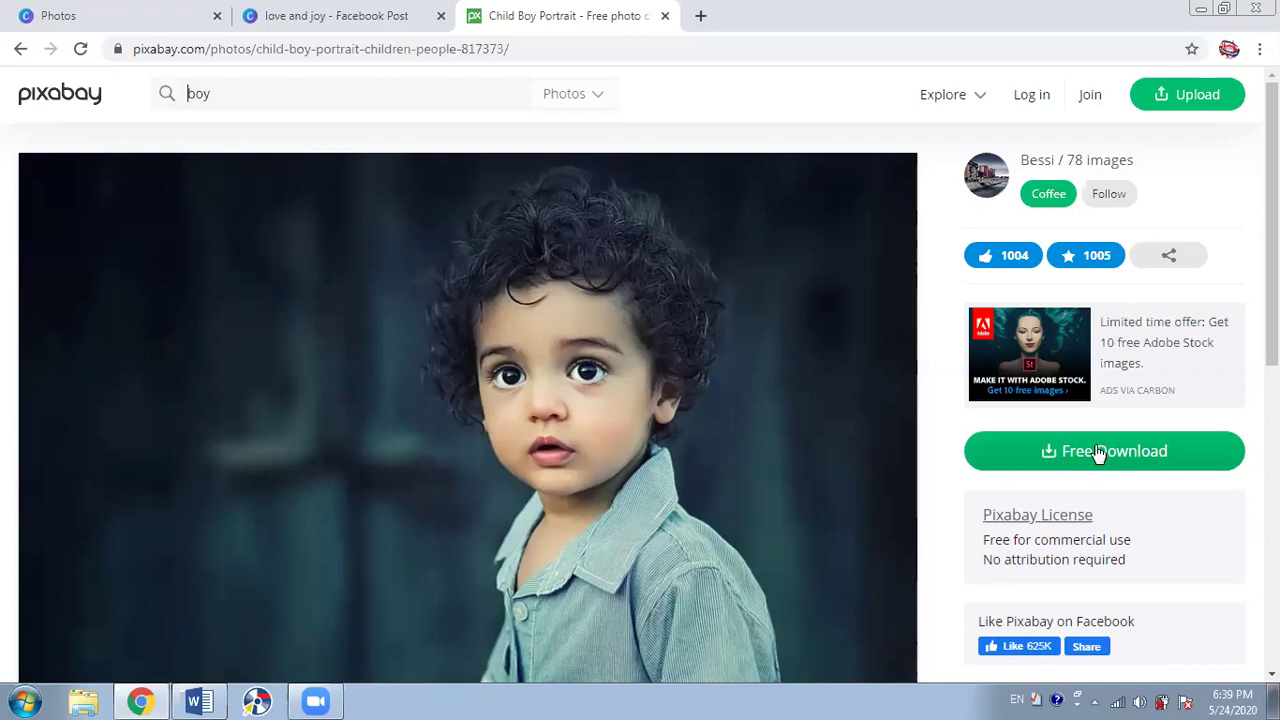
pyautogui.click(1100, 453)
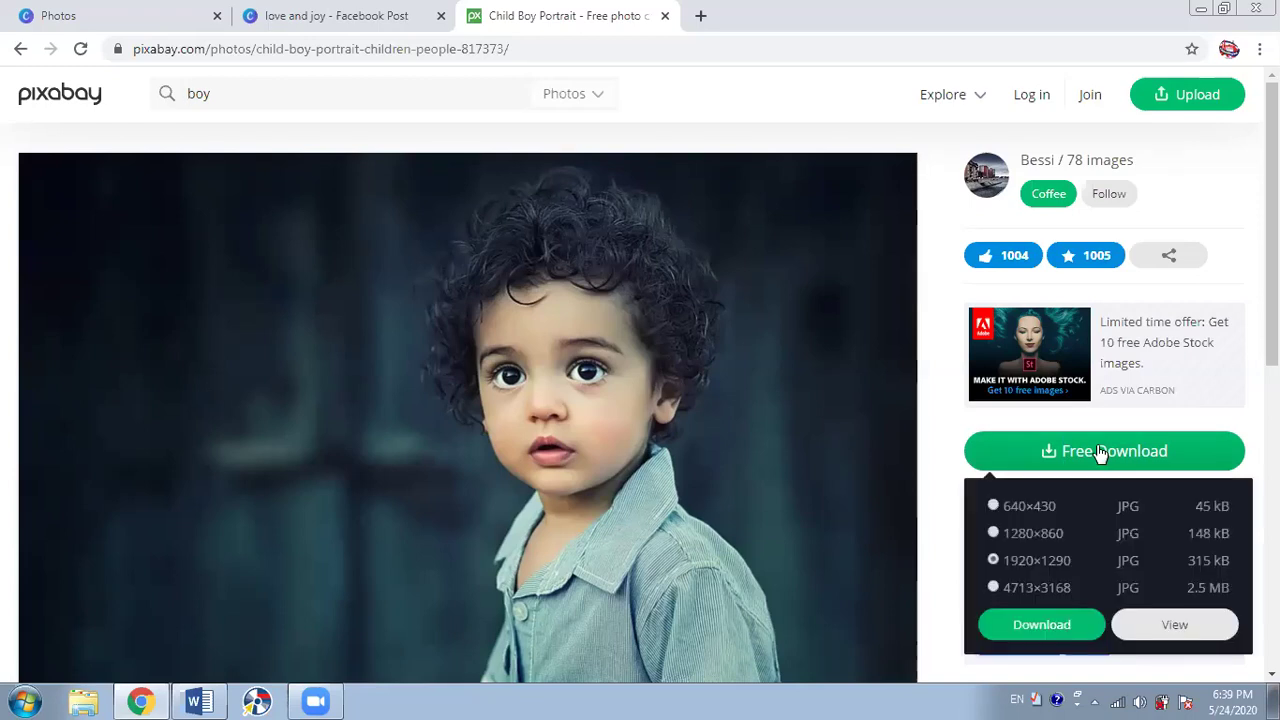
pyautogui.click(1040, 624)
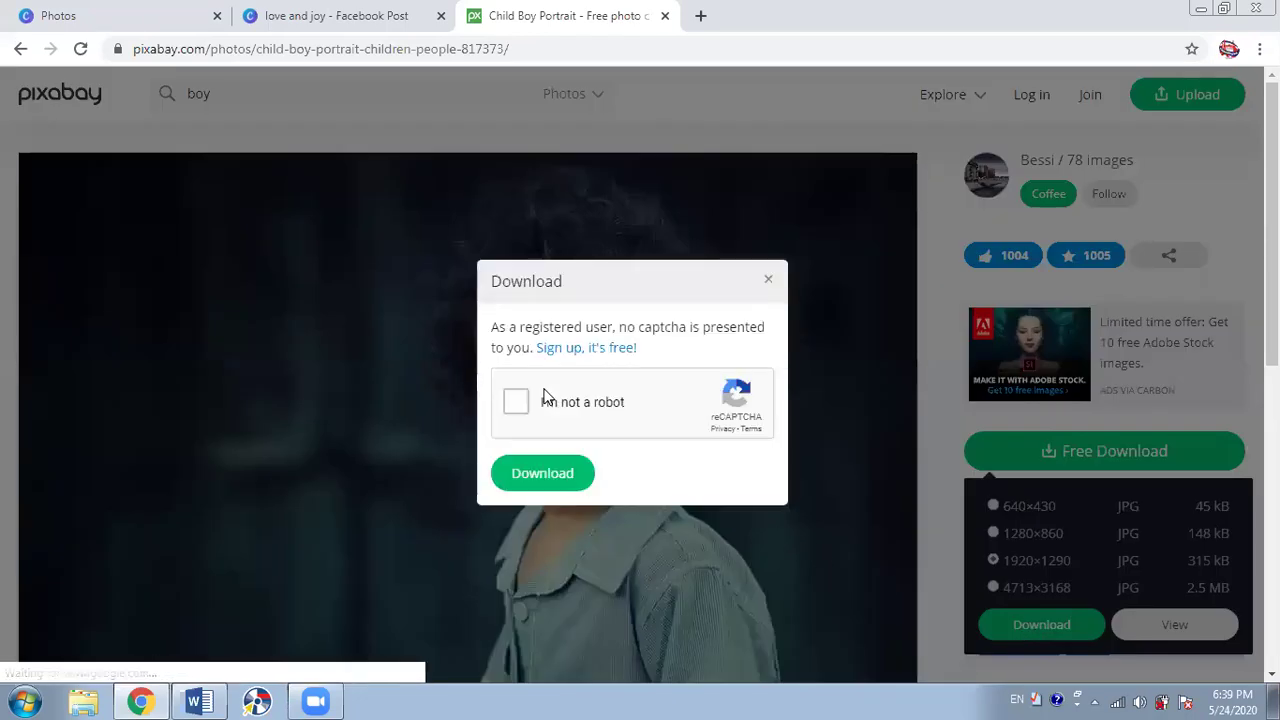
pyautogui.click(515, 405)
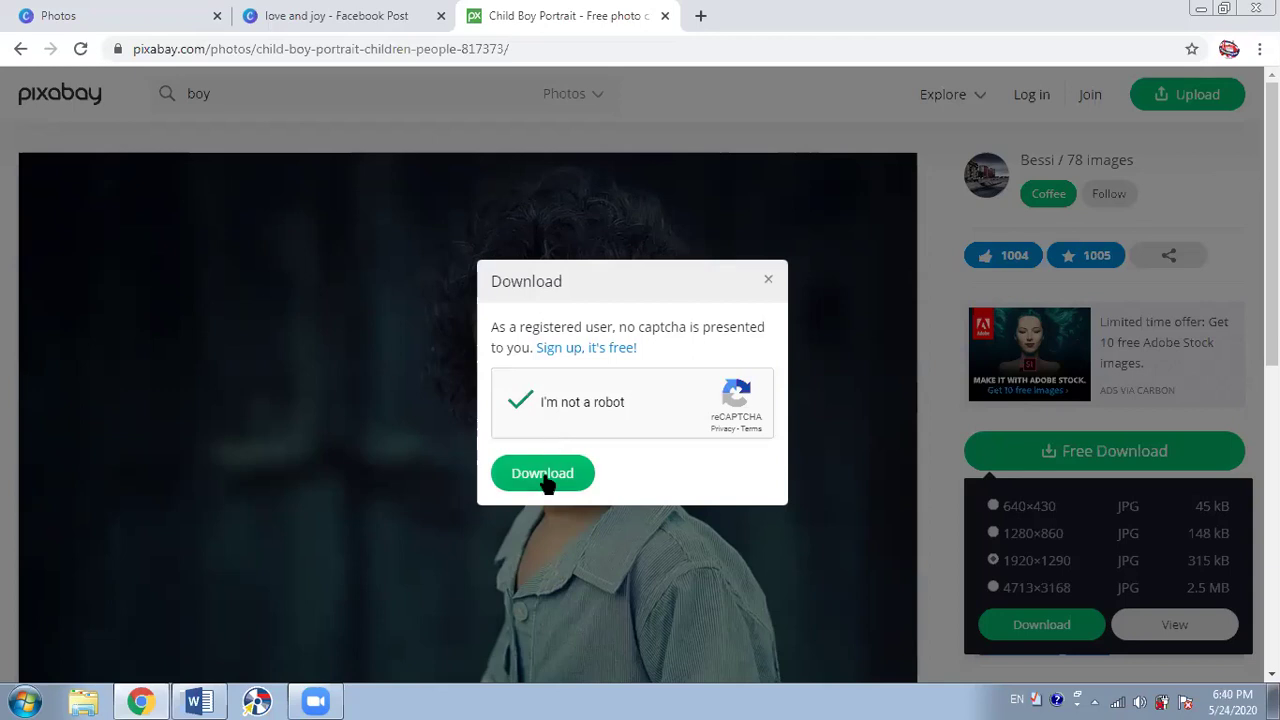
pyautogui.click(543, 478)
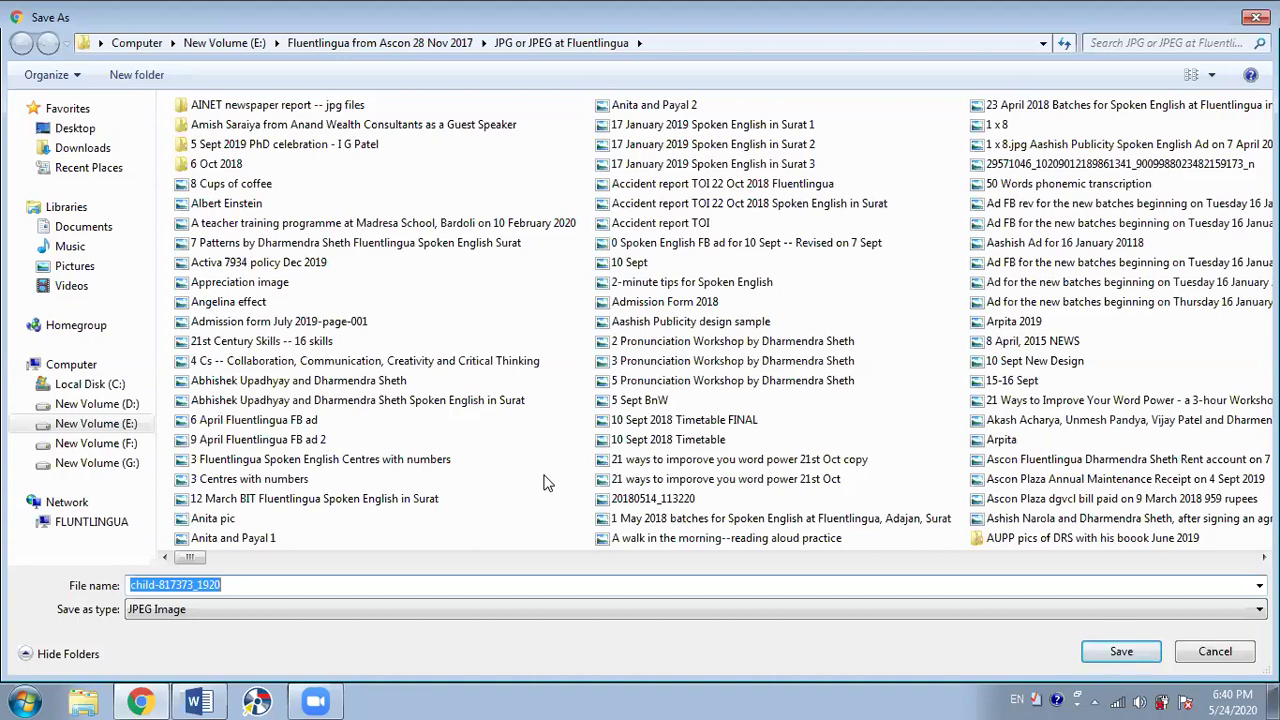
# Save the portrait as the JPEG 'boy from pixabay' and go back to the love and joy Canva post.
pyautogui.write('boy')
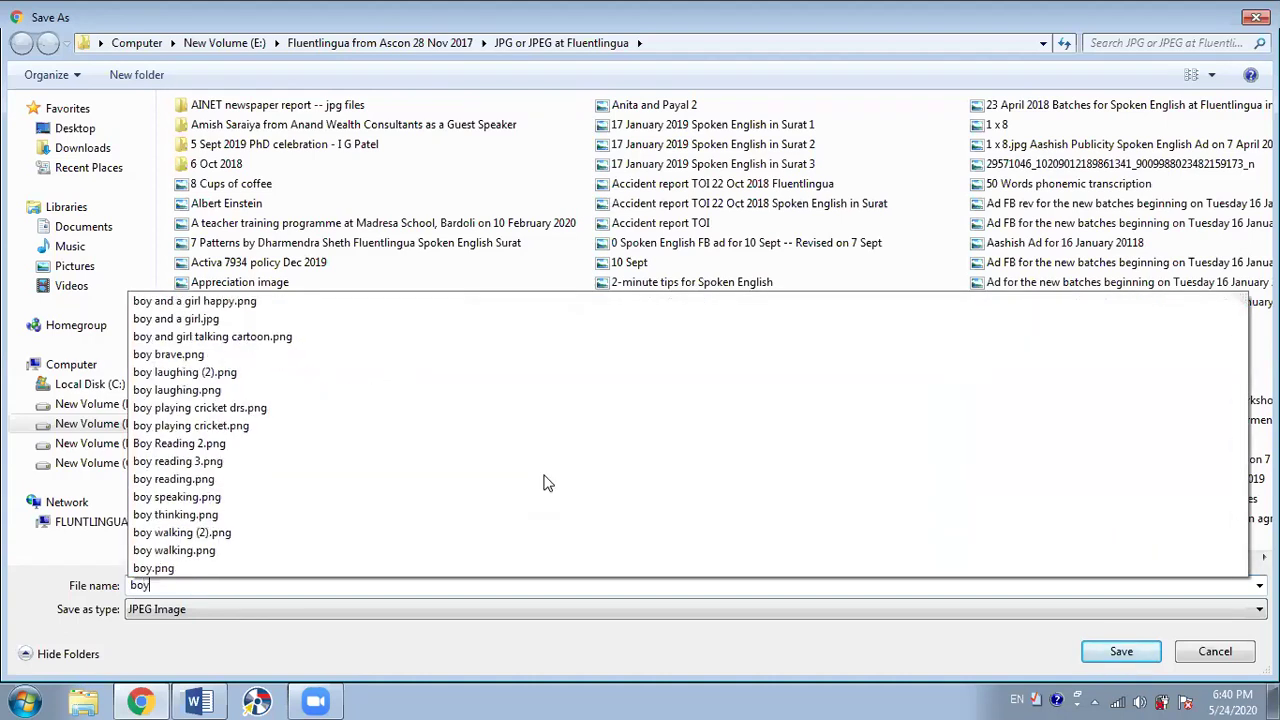
pyautogui.write(' from ')
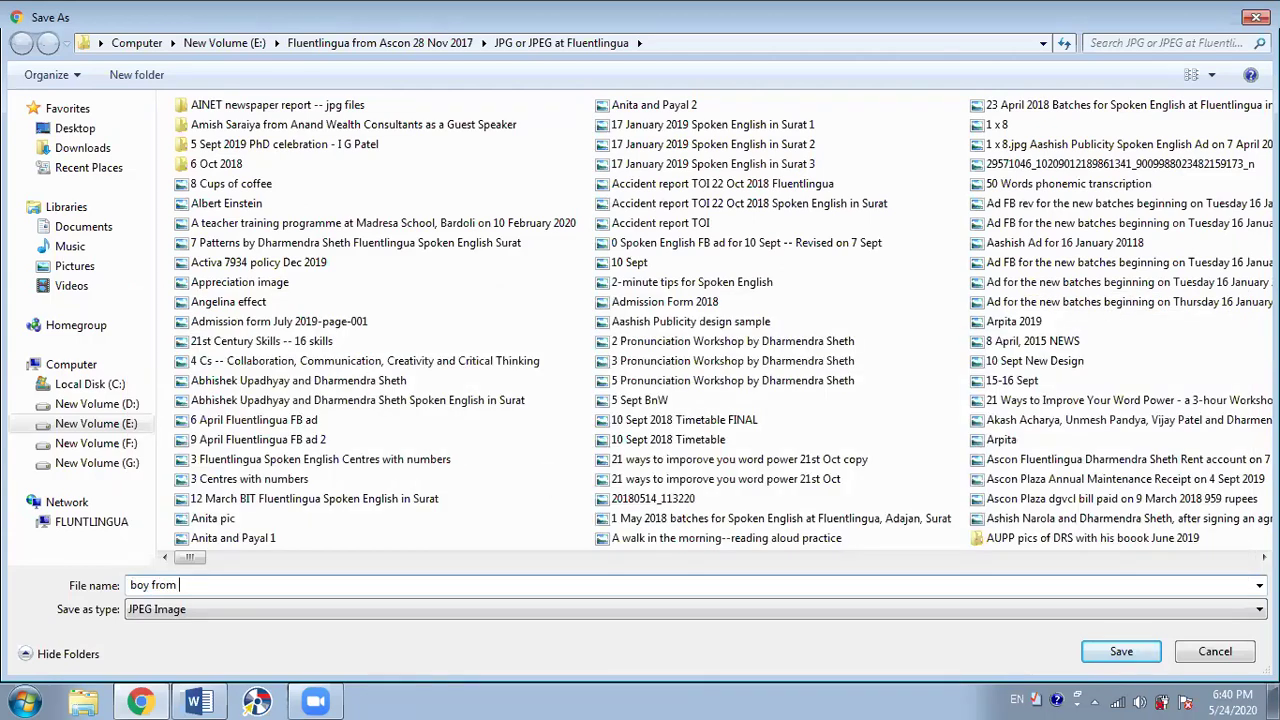
pyautogui.write('pixabay')
pyautogui.click(1120, 652)
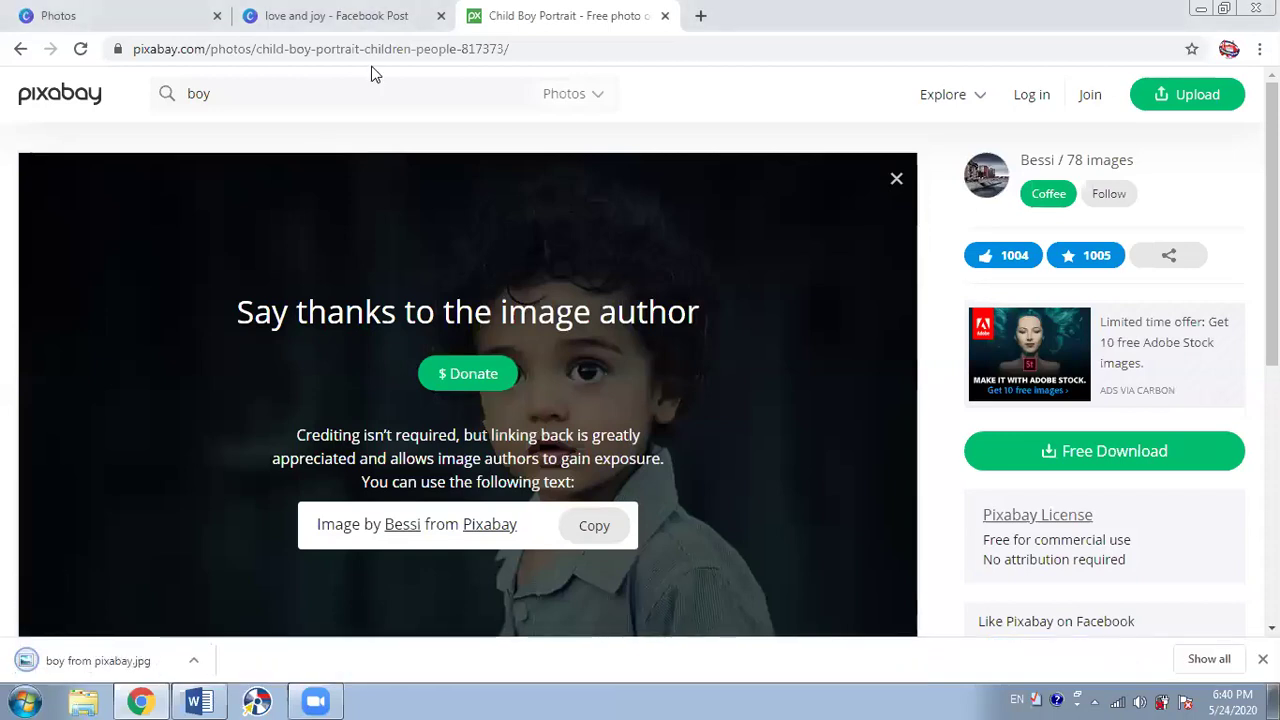
pyautogui.click(338, 17)
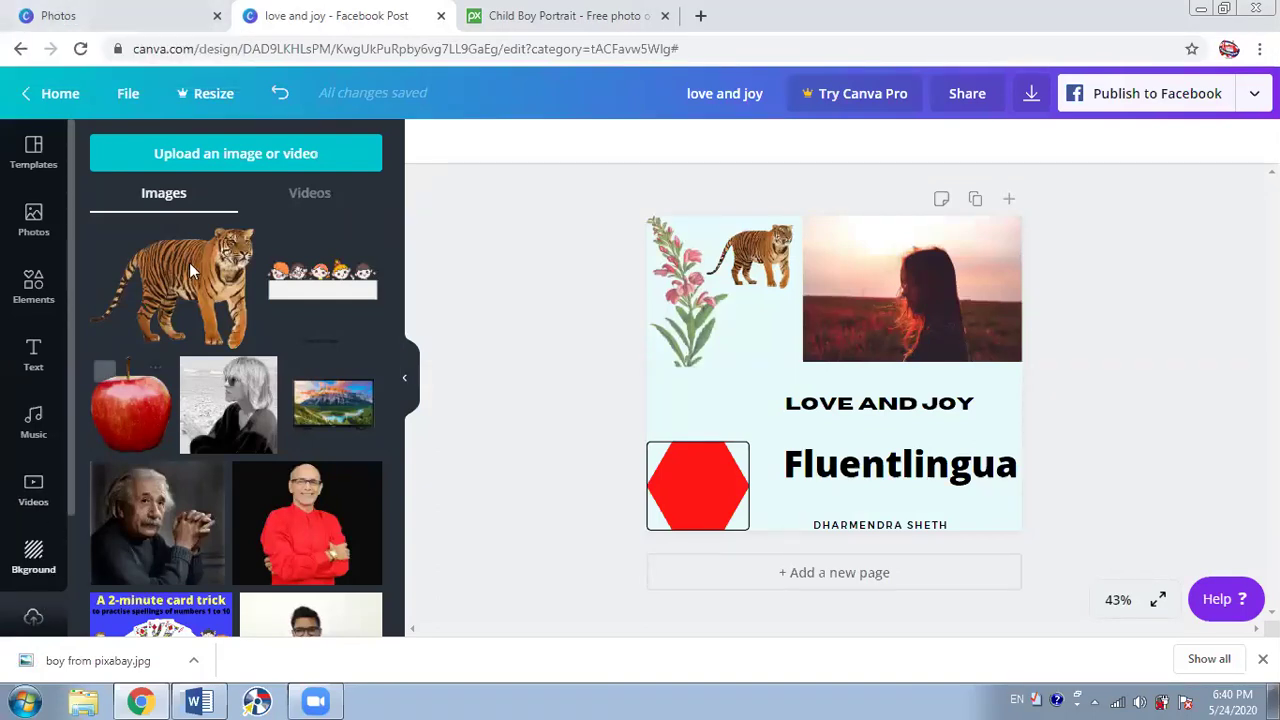
# Upload 'boy from pixabay' to Canva's Uploads, finding it by searching 'boy from pi'.
pyautogui.click(256, 158)
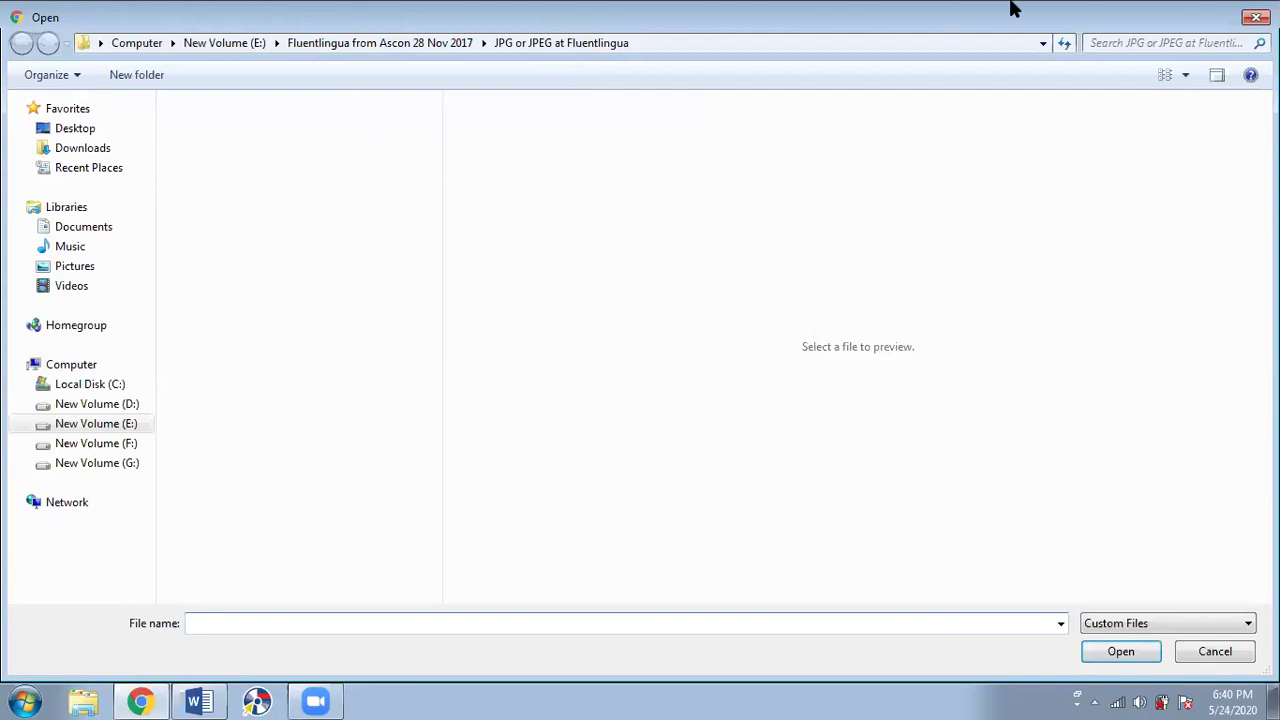
pyautogui.click(1112, 43)
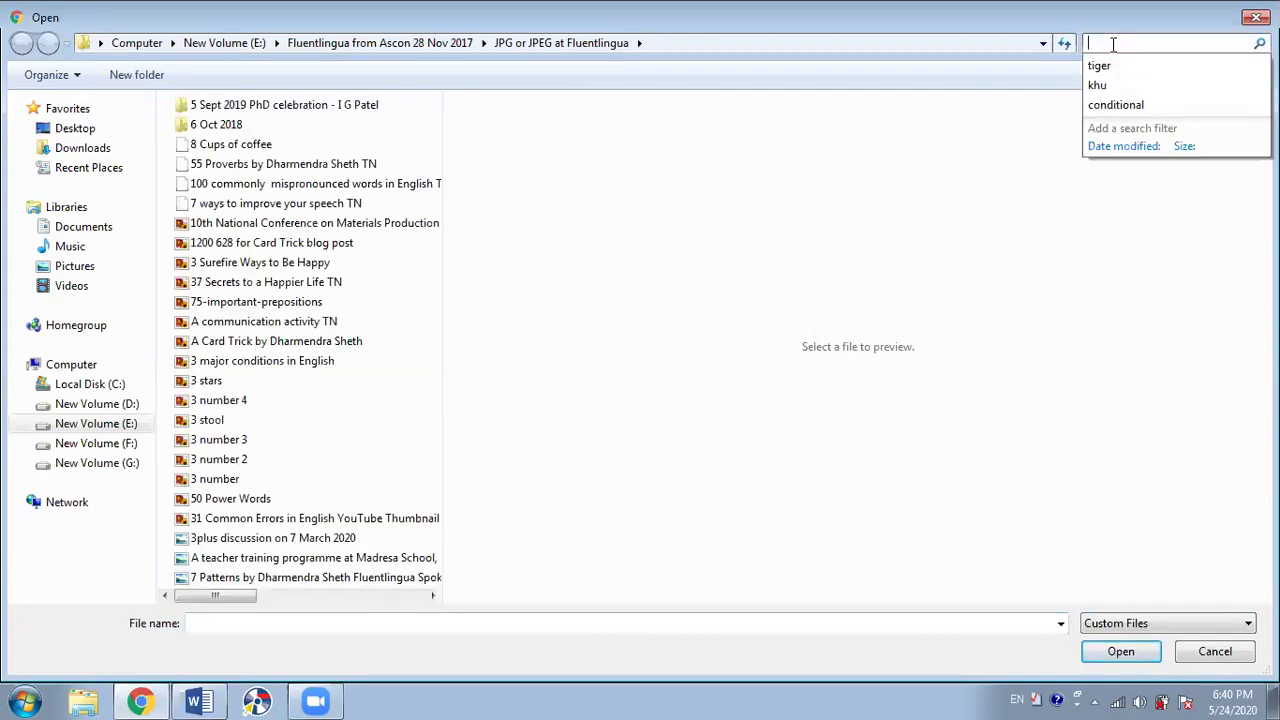
pyautogui.write('boy from pi')
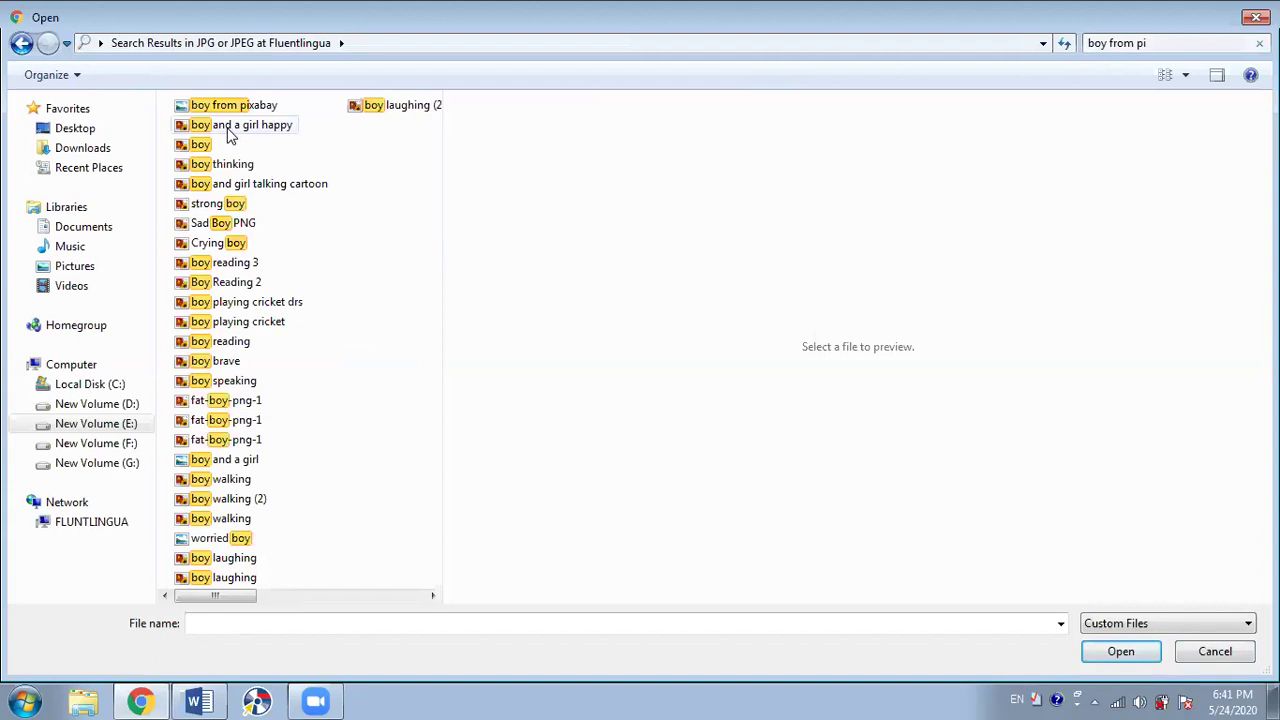
pyautogui.click(253, 106)
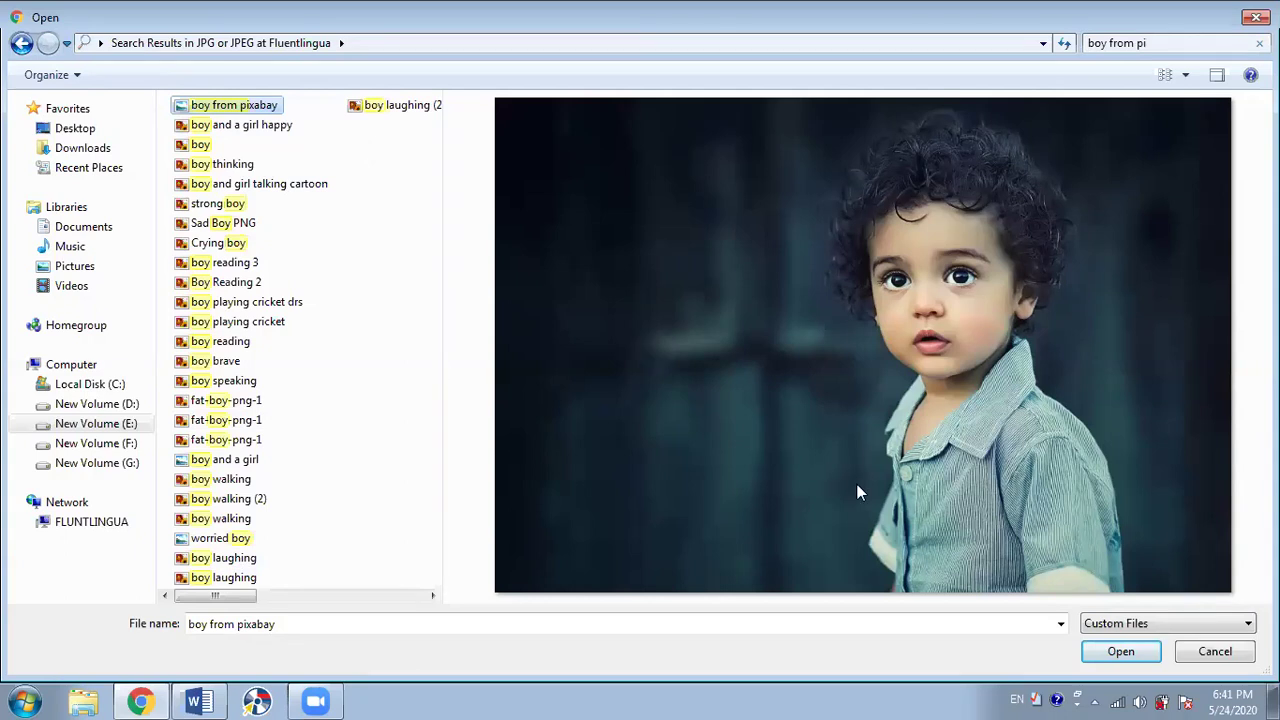
pyautogui.click(1122, 653)
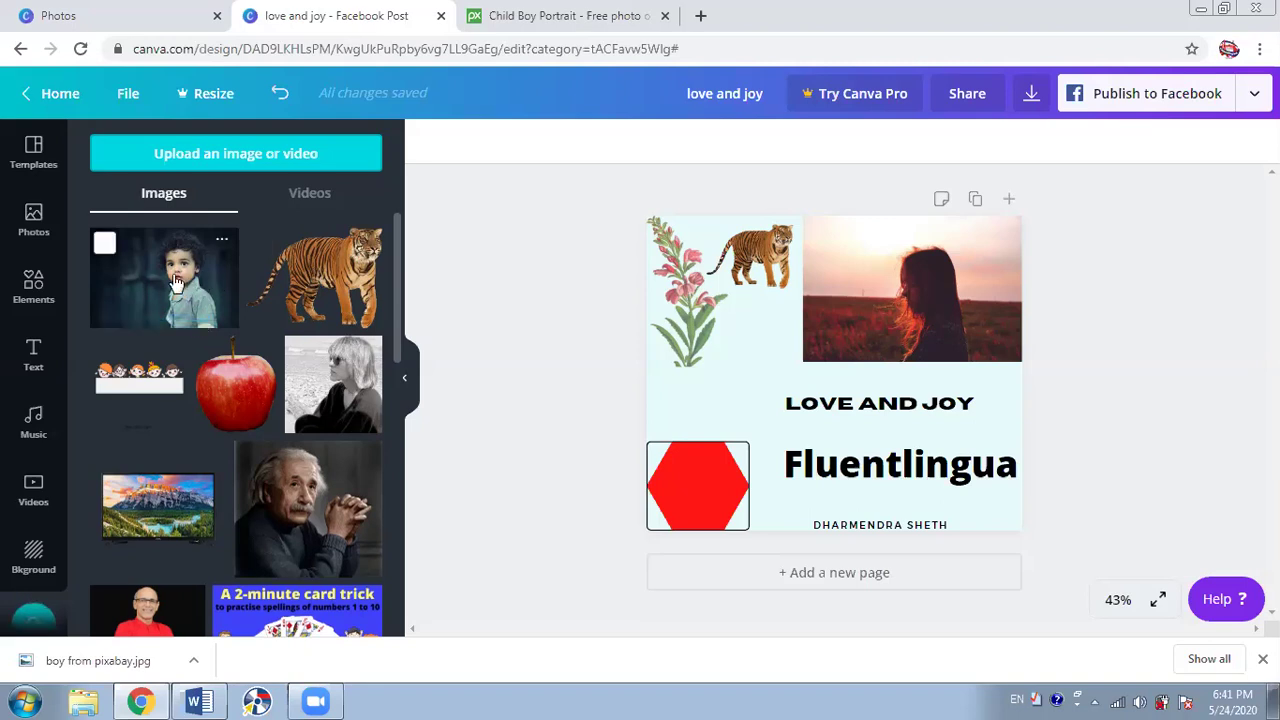
# Add the boy photo below the sunset photo in the lower right, narrowed to width 549.
pyautogui.click(175, 283)
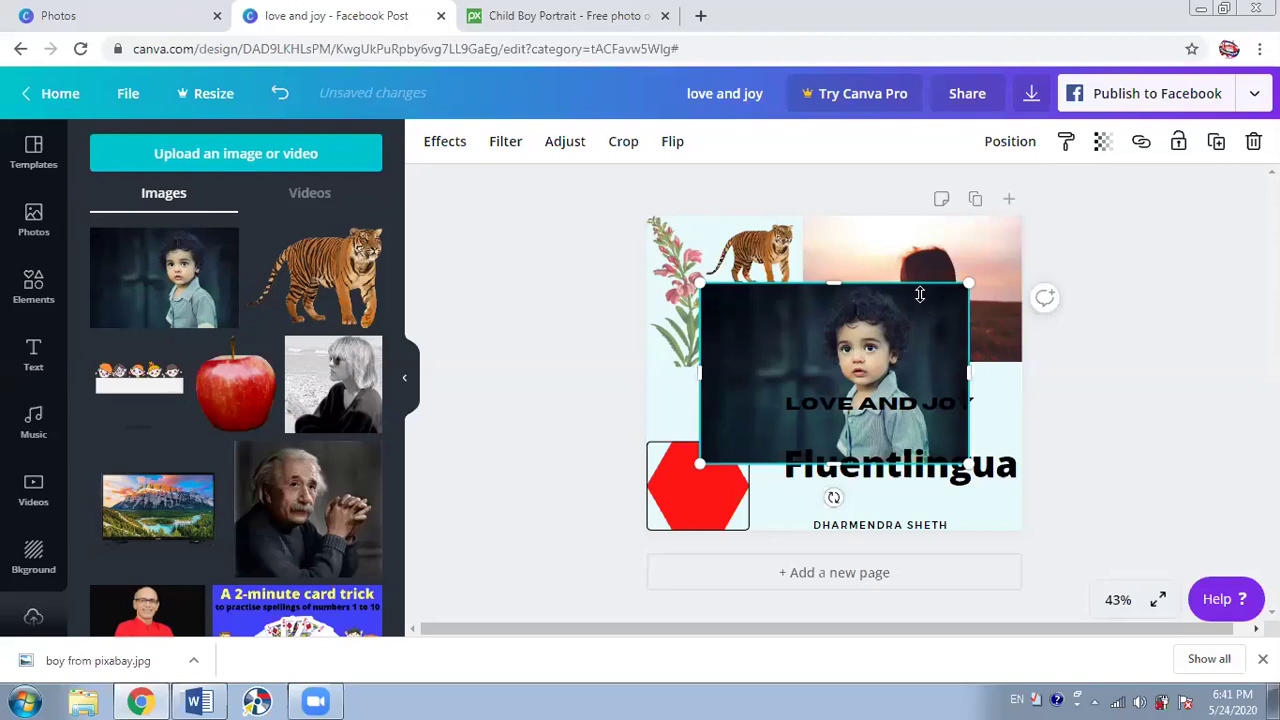
pyautogui.click(1142, 318)
pyautogui.moveTo(924, 339); pyautogui.dragTo(981, 419)
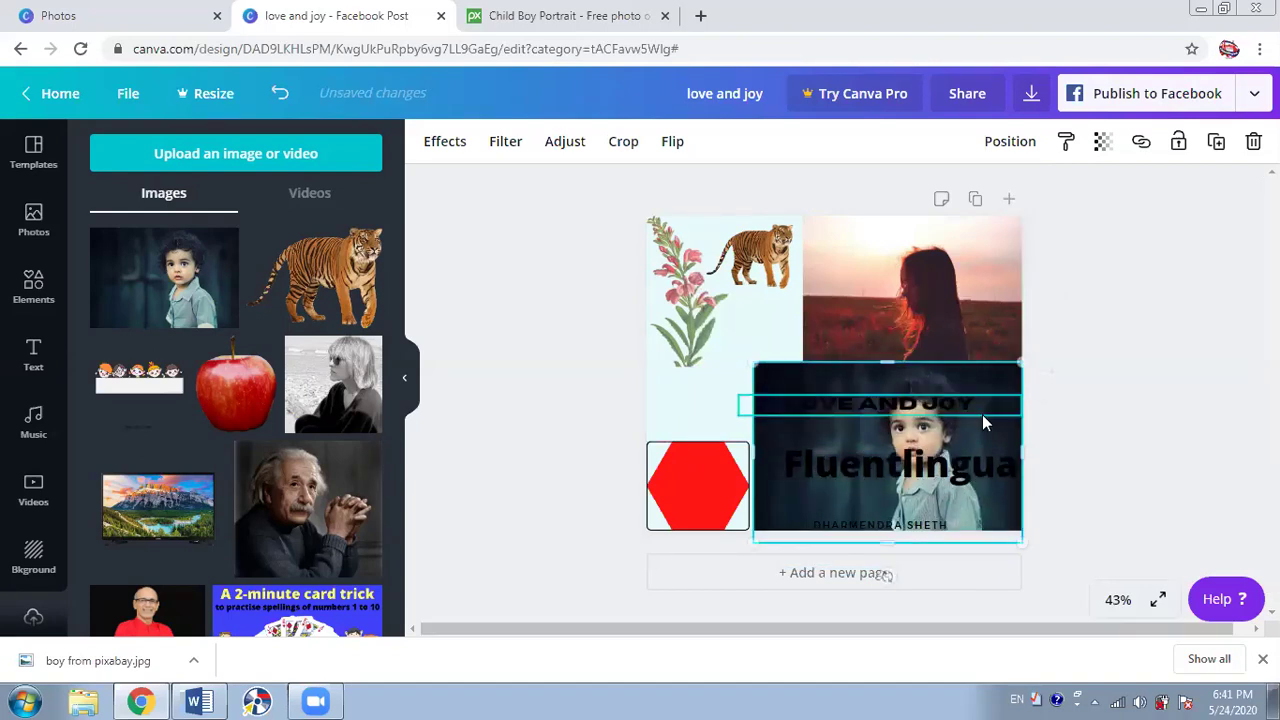
pyautogui.click(1175, 348)
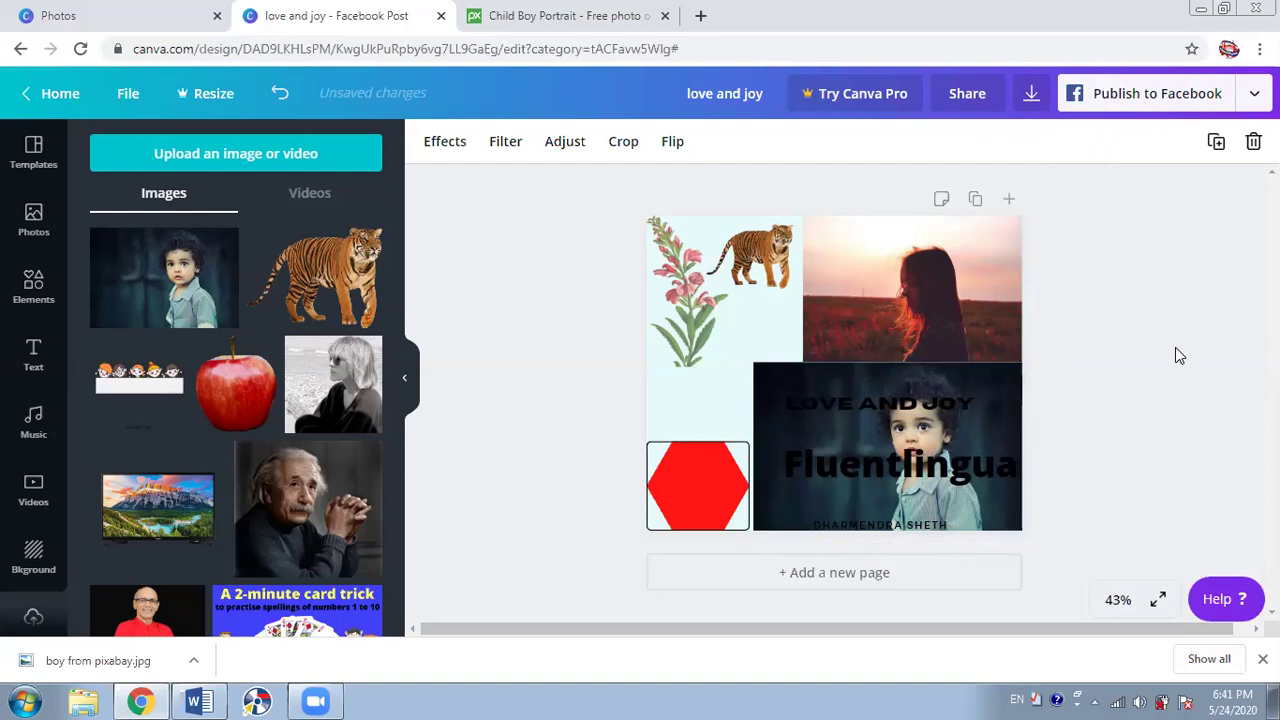
pyautogui.click(1009, 391)
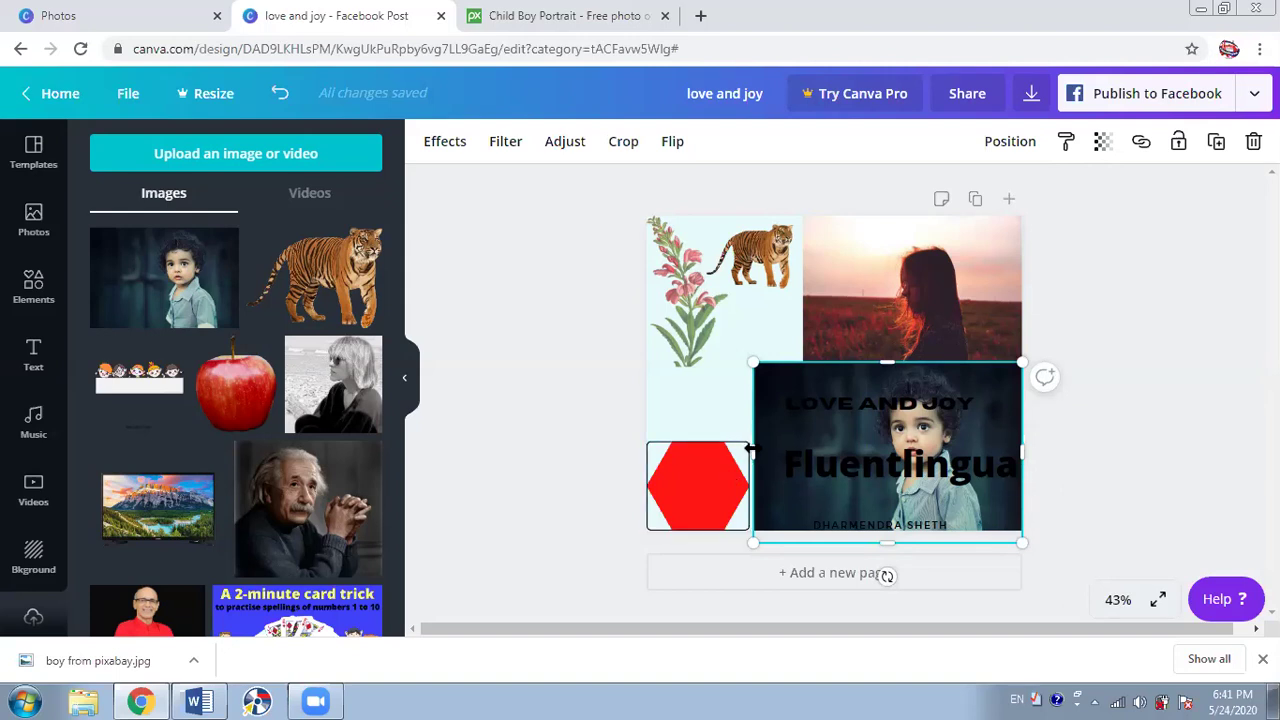
pyautogui.moveTo(751, 450); pyautogui.dragTo(802, 444)
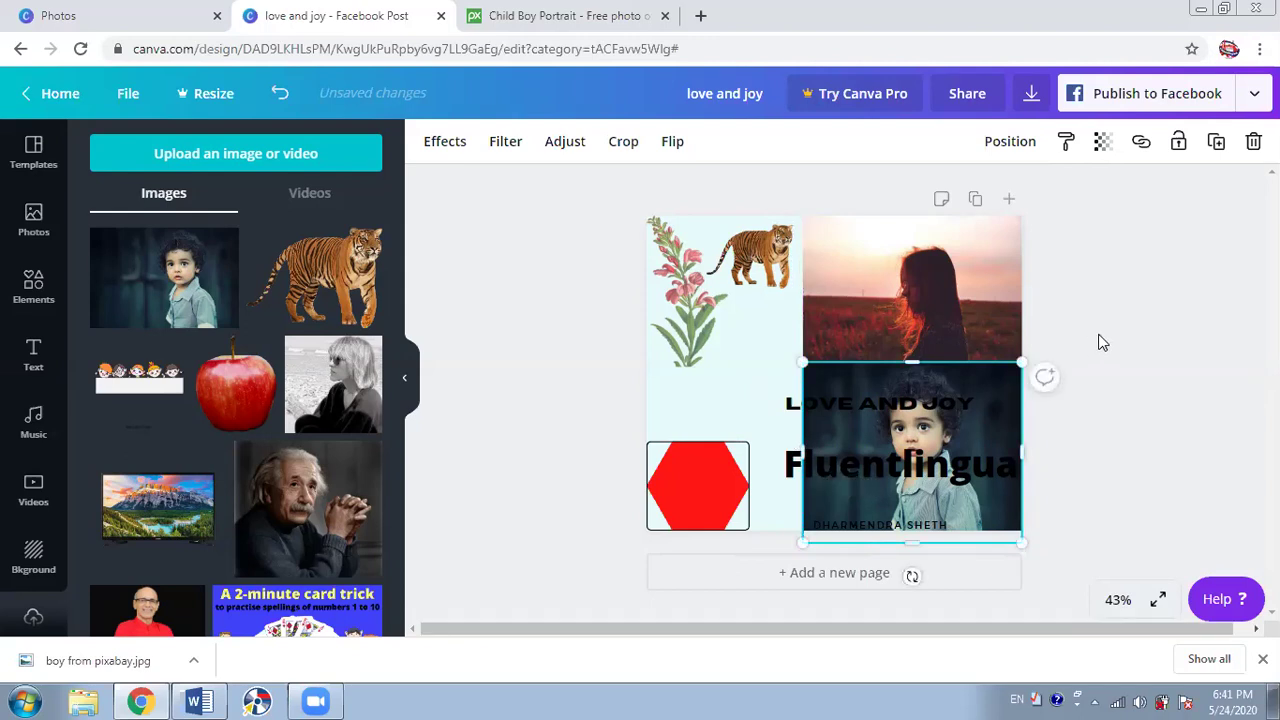
pyautogui.click(1097, 340)
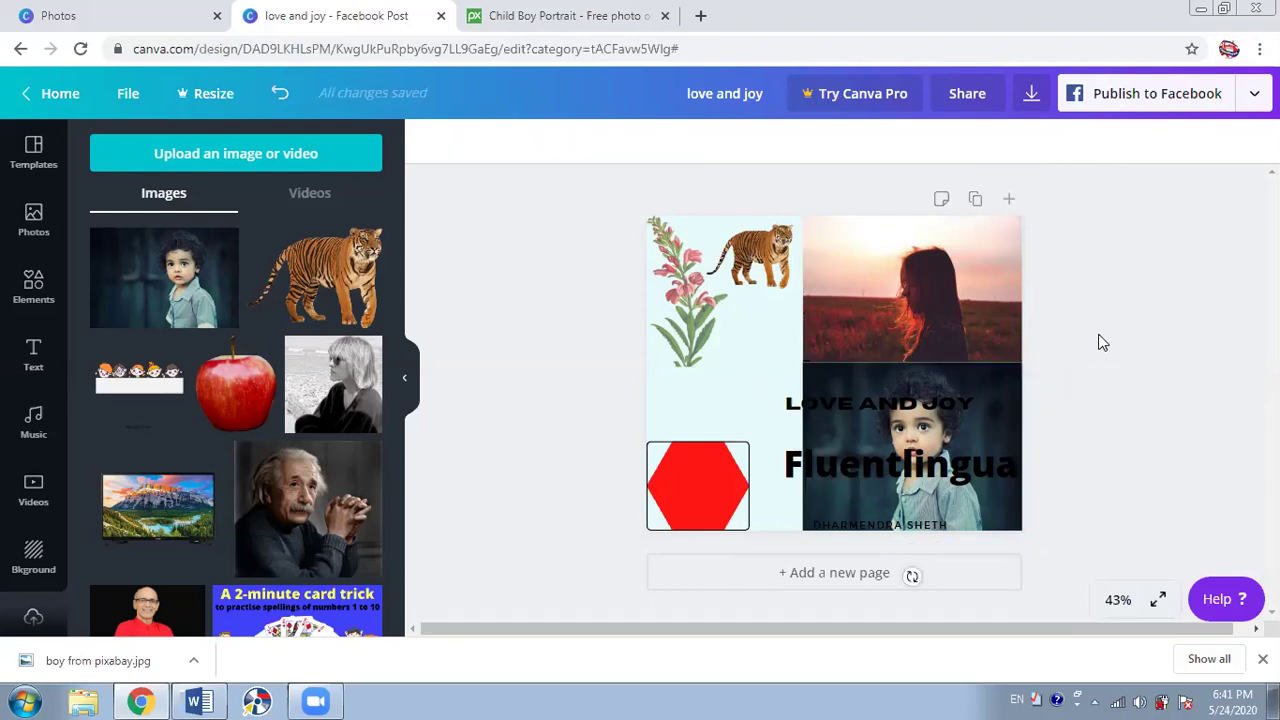
# Drag the Fluentlingua text up and left so it sits just above the red hexagon.
pyautogui.click(790, 478)
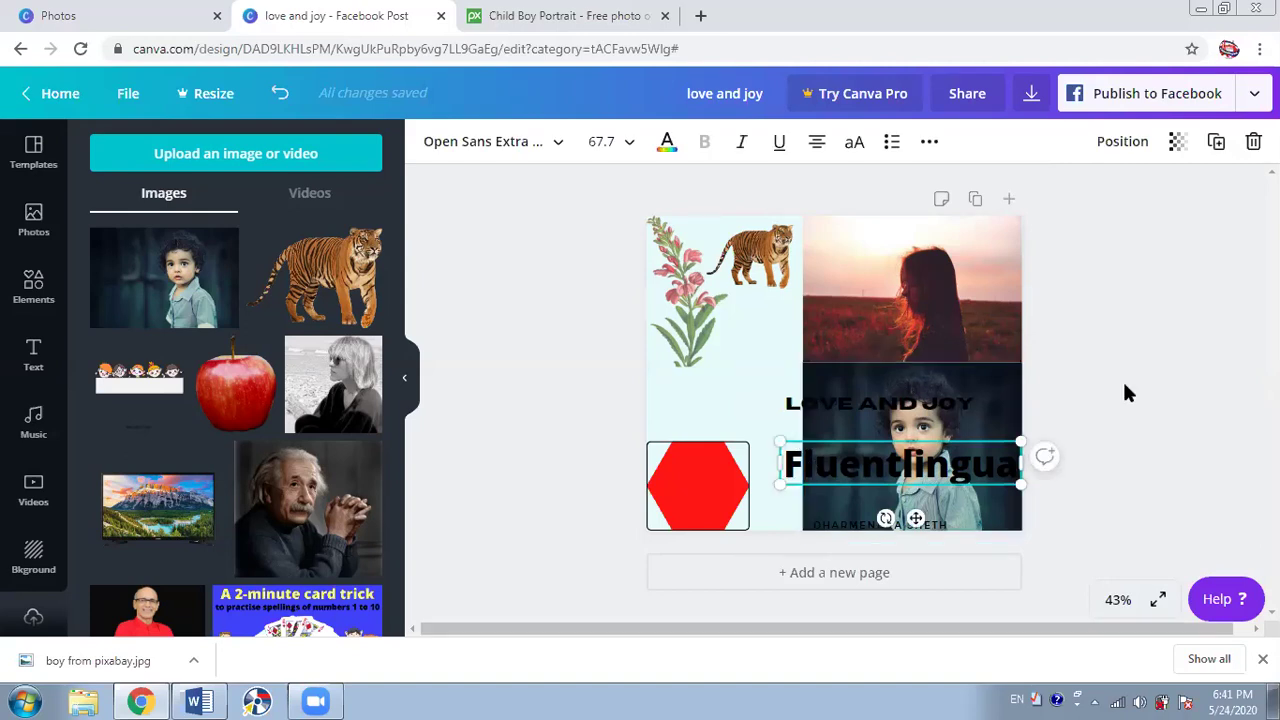
pyautogui.click(1048, 428)
pyautogui.moveTo(808, 473); pyautogui.dragTo(671, 399)
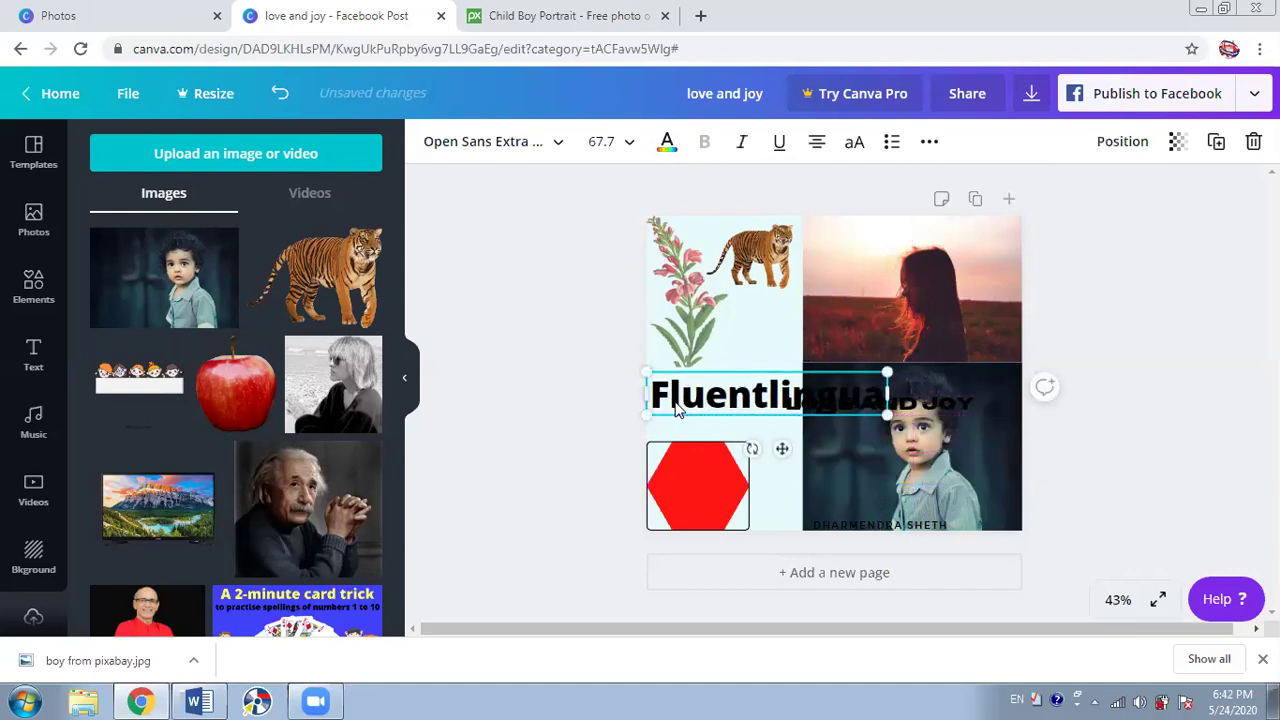
# Delete the LOVE AND JOY heading and red hexagon, and shrink Fluentlingua to size 41.2.
pyautogui.click(954, 409)
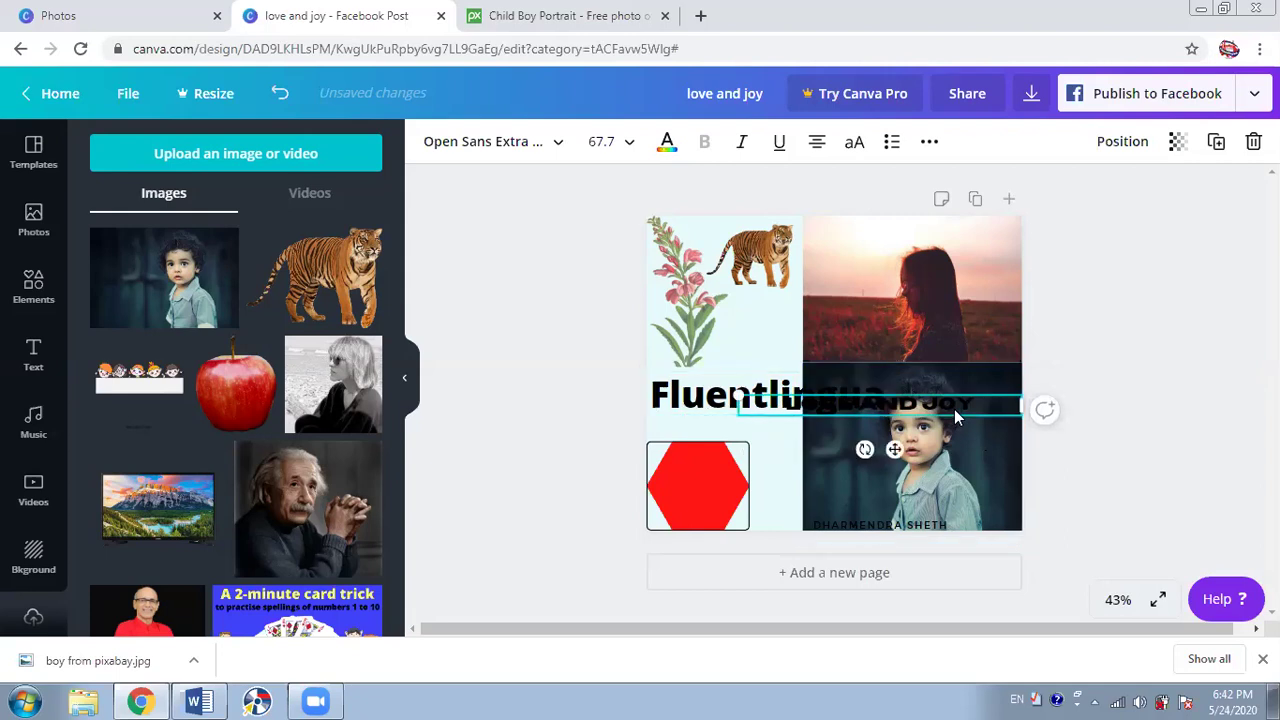
pyautogui.press('Delete')
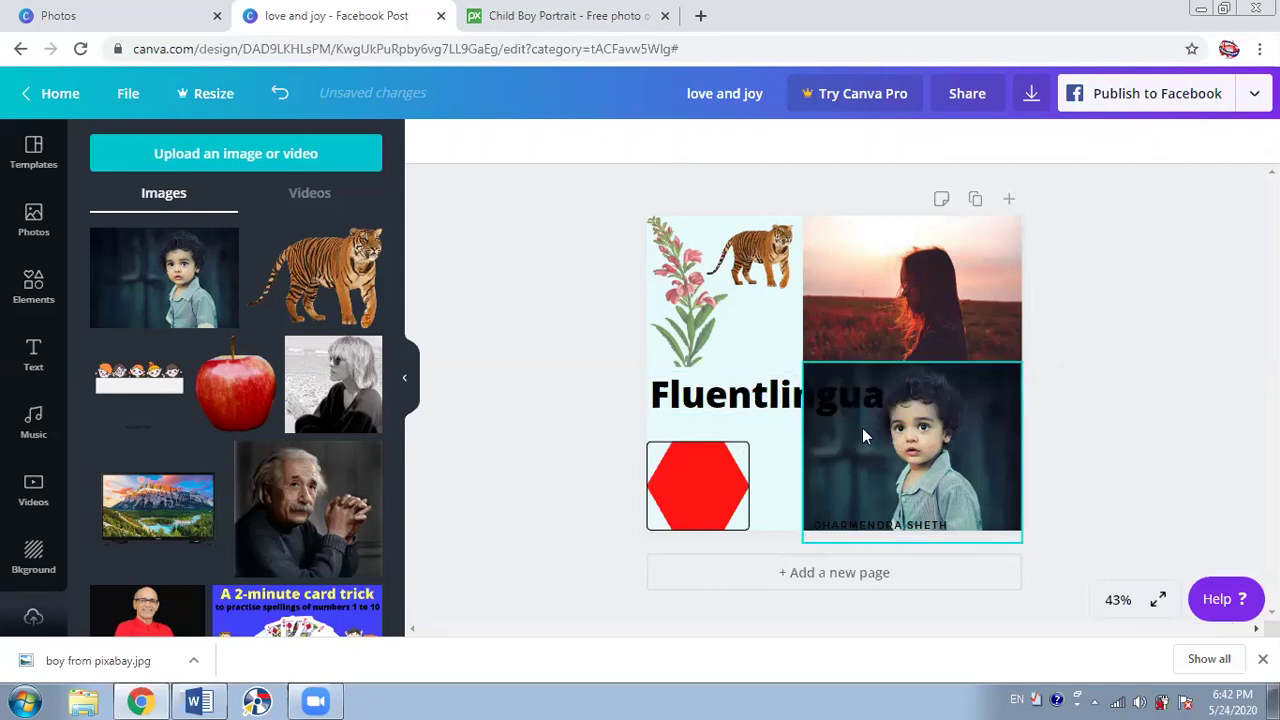
pyautogui.click(793, 401)
pyautogui.moveTo(887, 414); pyautogui.dragTo(794, 406)
pyautogui.click(713, 487)
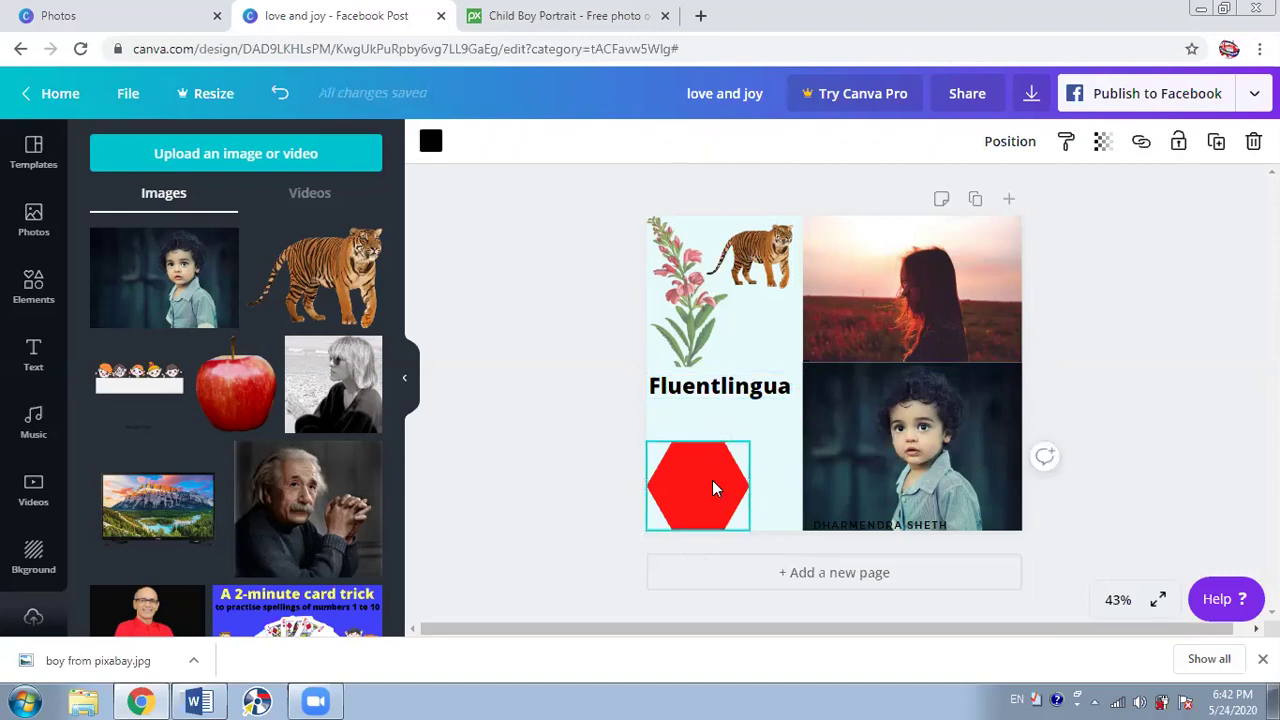
pyautogui.press('Delete')
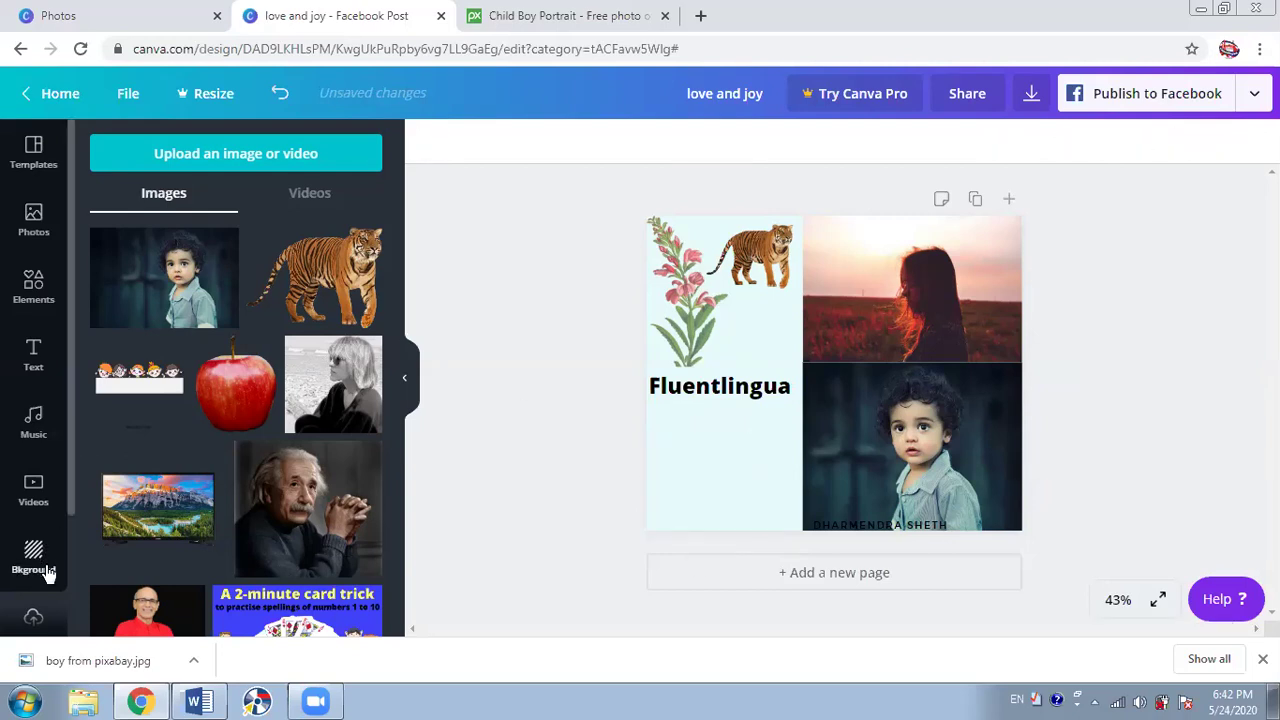
# Add the Spoken English logo from Uploads, shrink it, and place it beneath the Fluentlingua text.
pyautogui.scroll(-1, 69, 350)
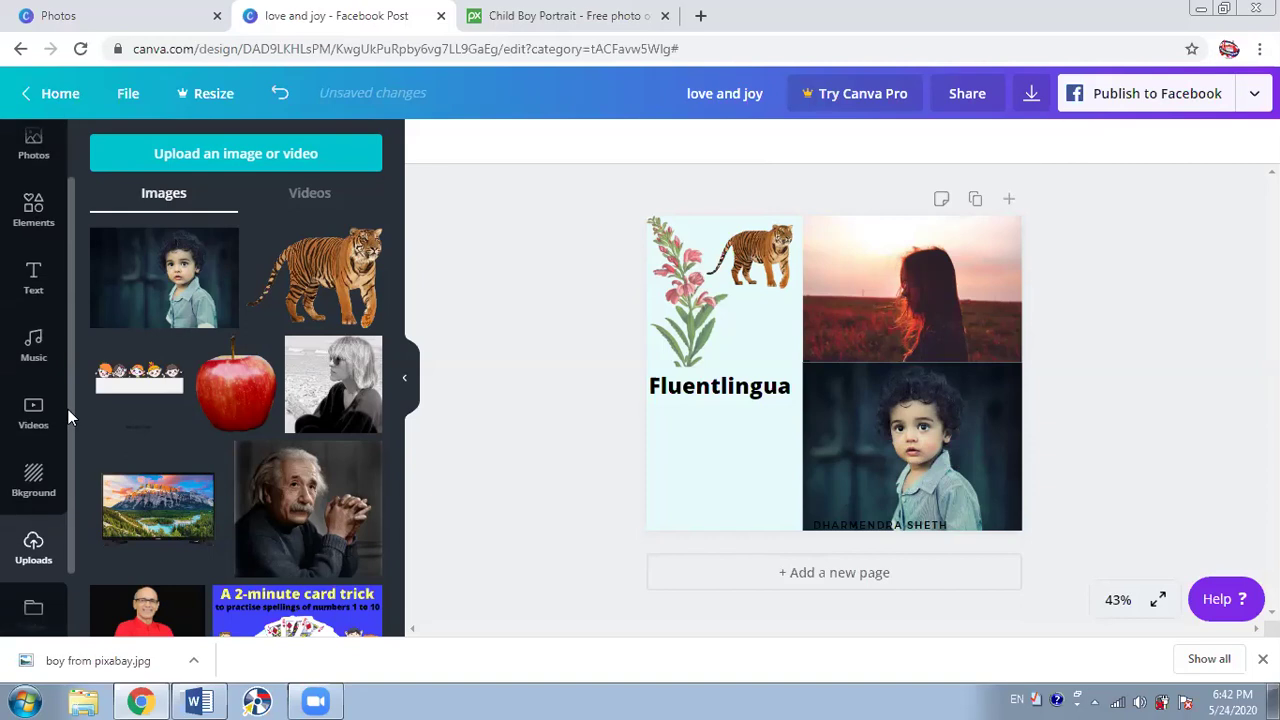
pyautogui.moveTo(394, 293); pyautogui.dragTo(399, 573)
pyautogui.scroll(-3, 400, 580)
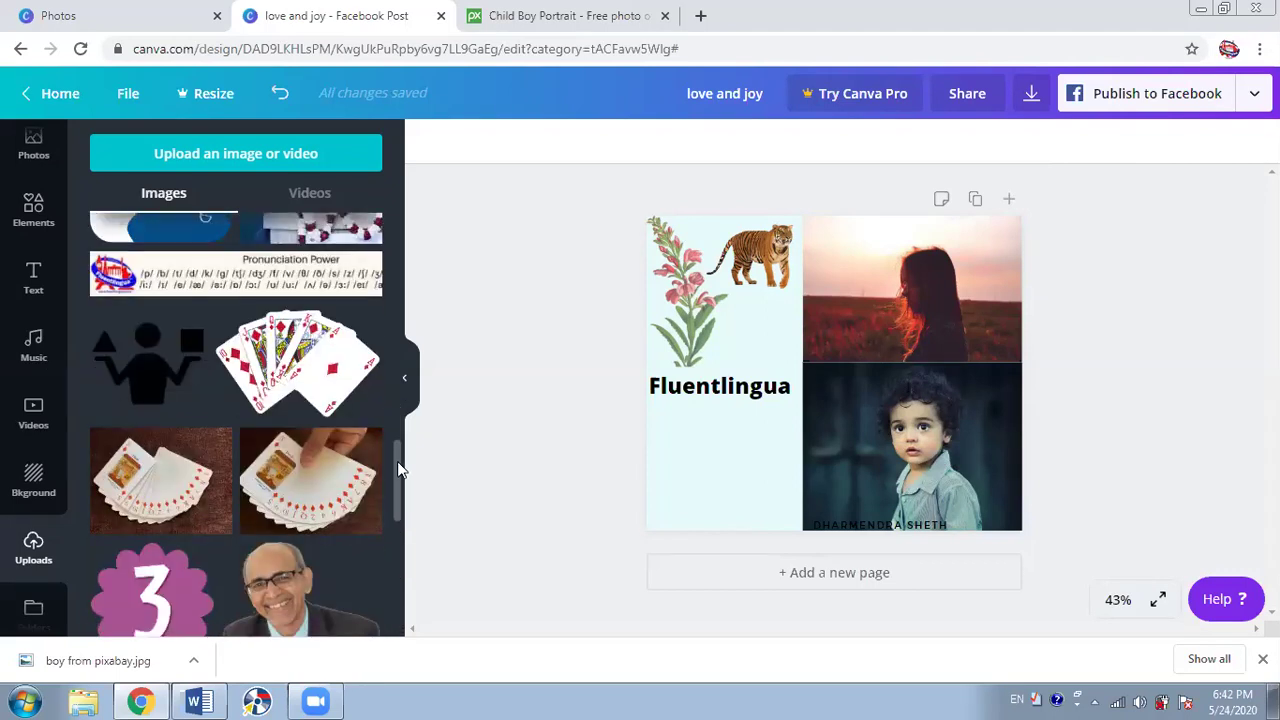
pyautogui.moveTo(397, 461); pyautogui.dragTo(397, 534)
pyautogui.click(145, 555)
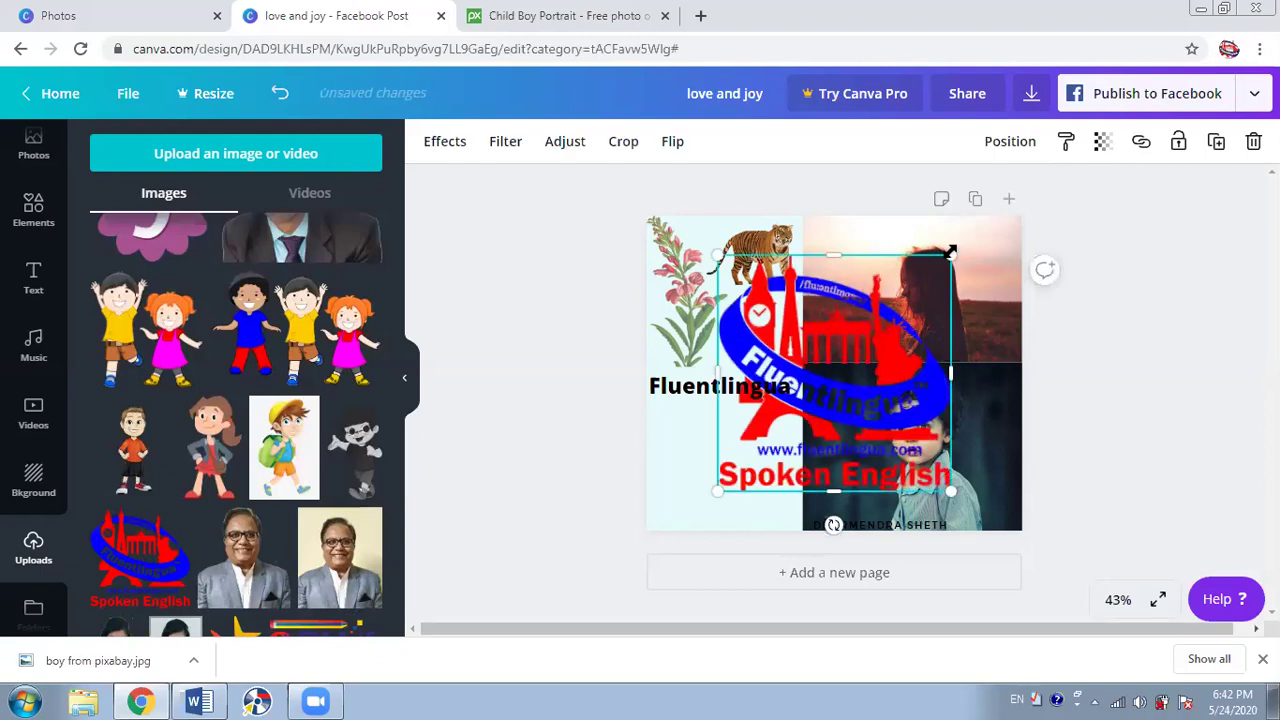
pyautogui.moveTo(950, 252); pyautogui.dragTo(828, 393)
pyautogui.moveTo(766, 436); pyautogui.dragTo(706, 467)
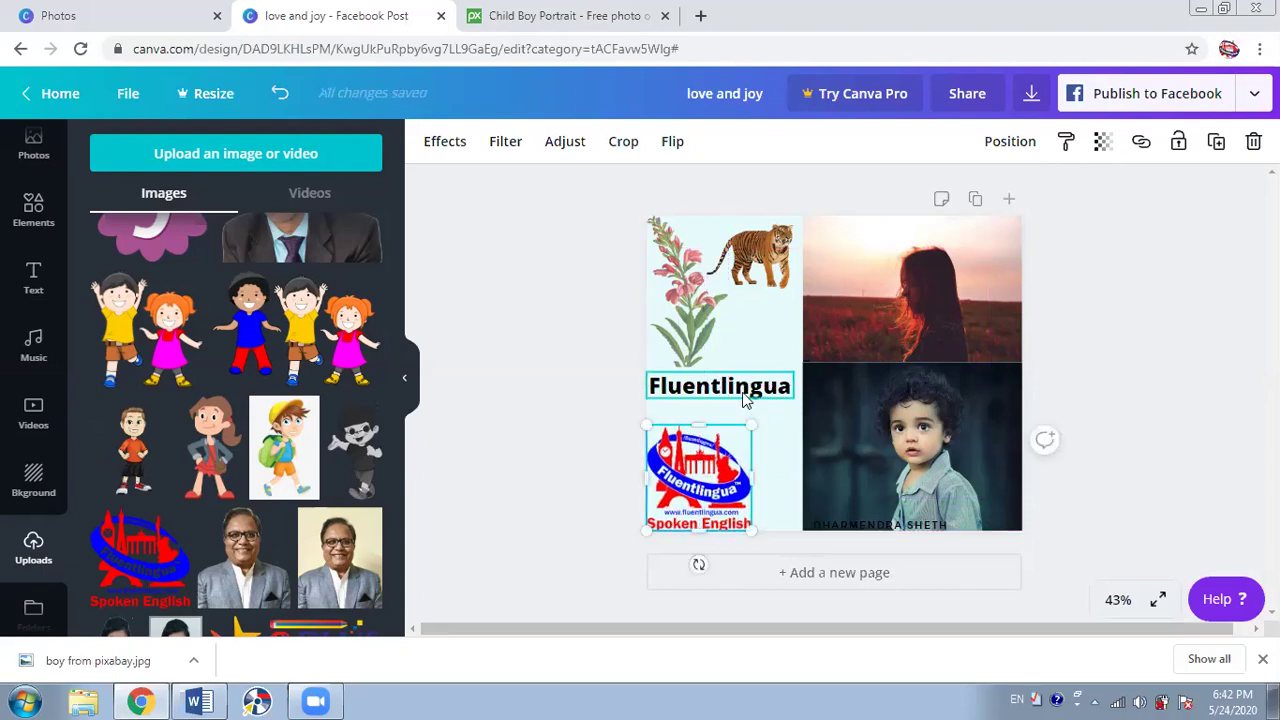
pyautogui.click(744, 398)
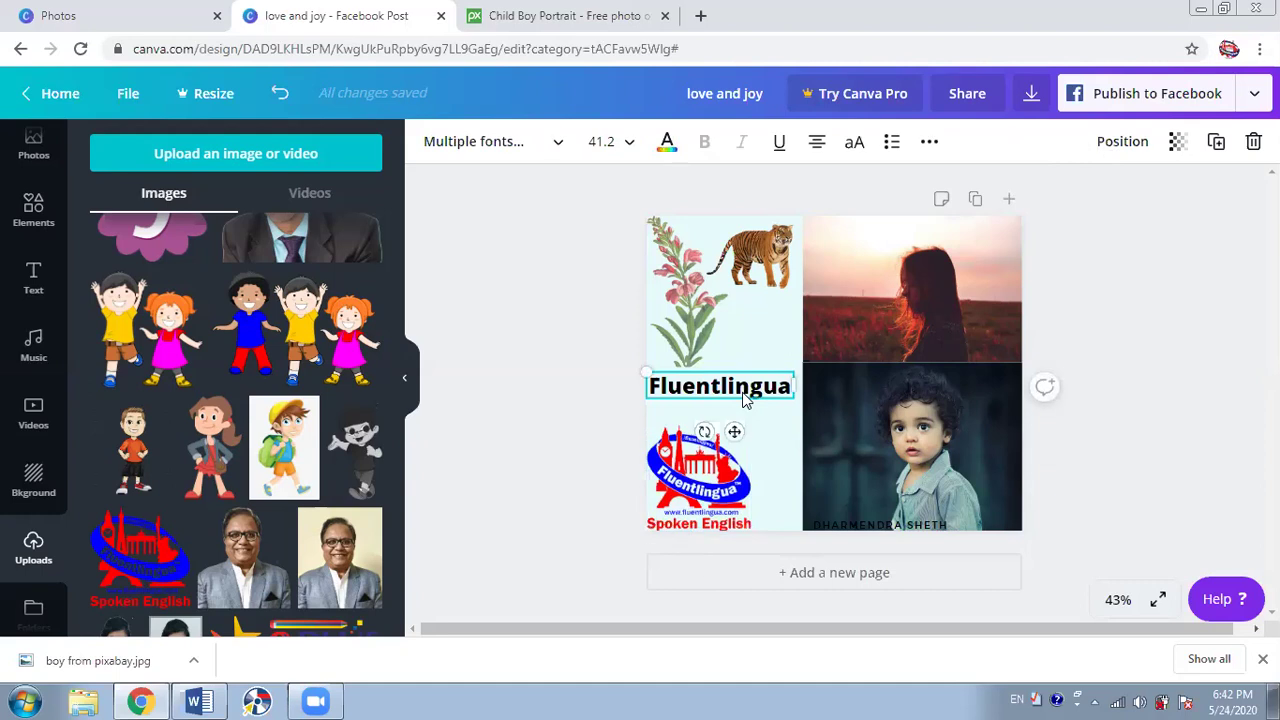
# Delete the Fluentlingua and person's-name texts, and resize the sunset photo to width 549 above the boy photo.
pyautogui.press('Delete')
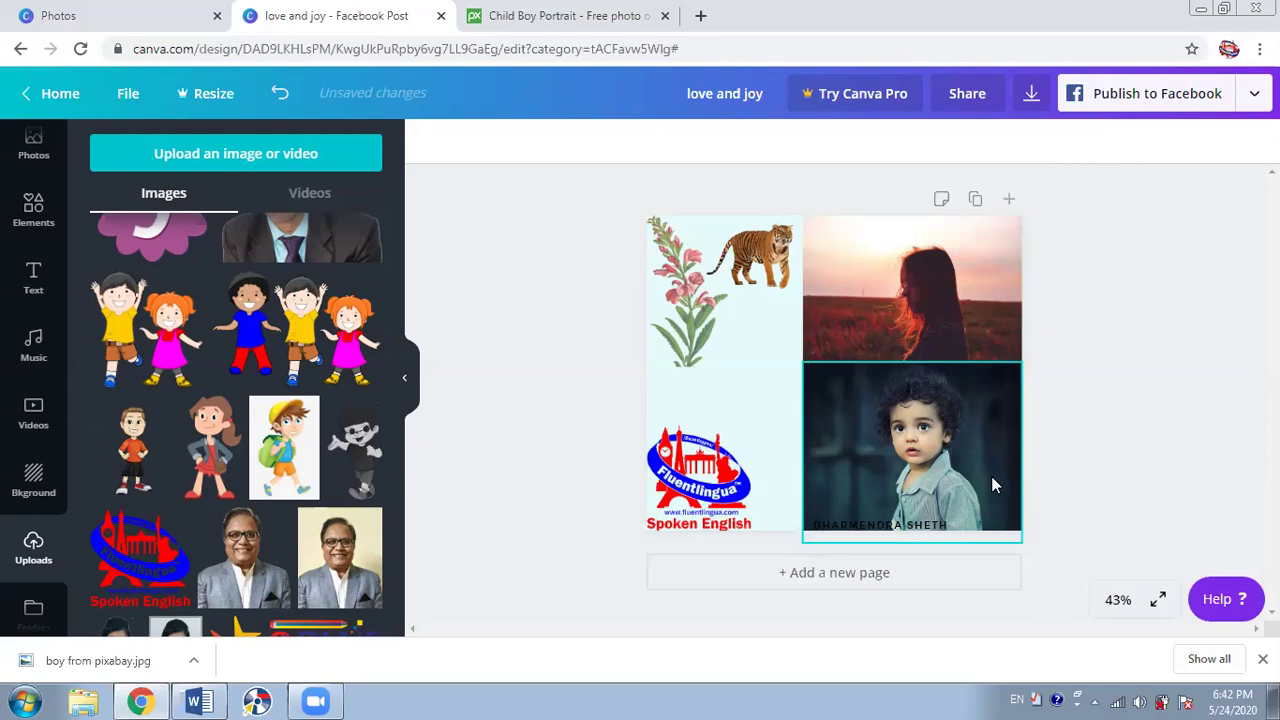
pyautogui.moveTo(984, 476); pyautogui.dragTo(985, 487)
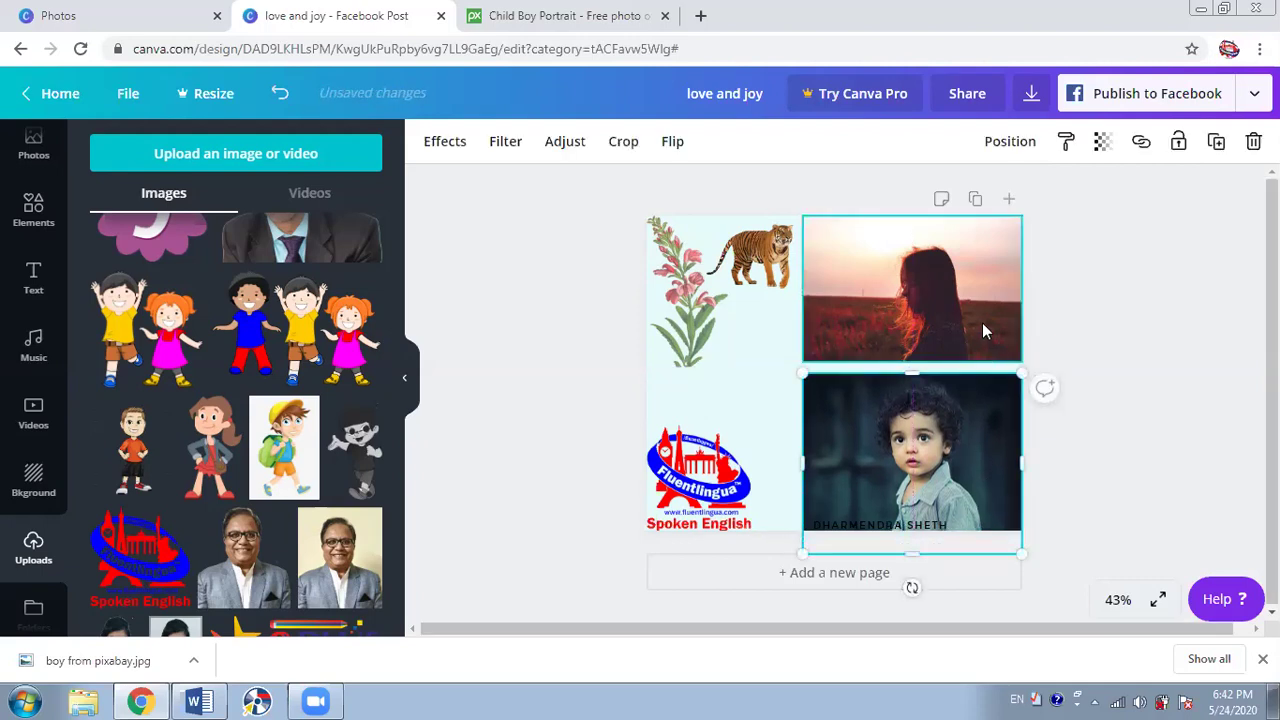
pyautogui.click(982, 322)
pyautogui.moveTo(803, 362); pyautogui.dragTo(792, 382)
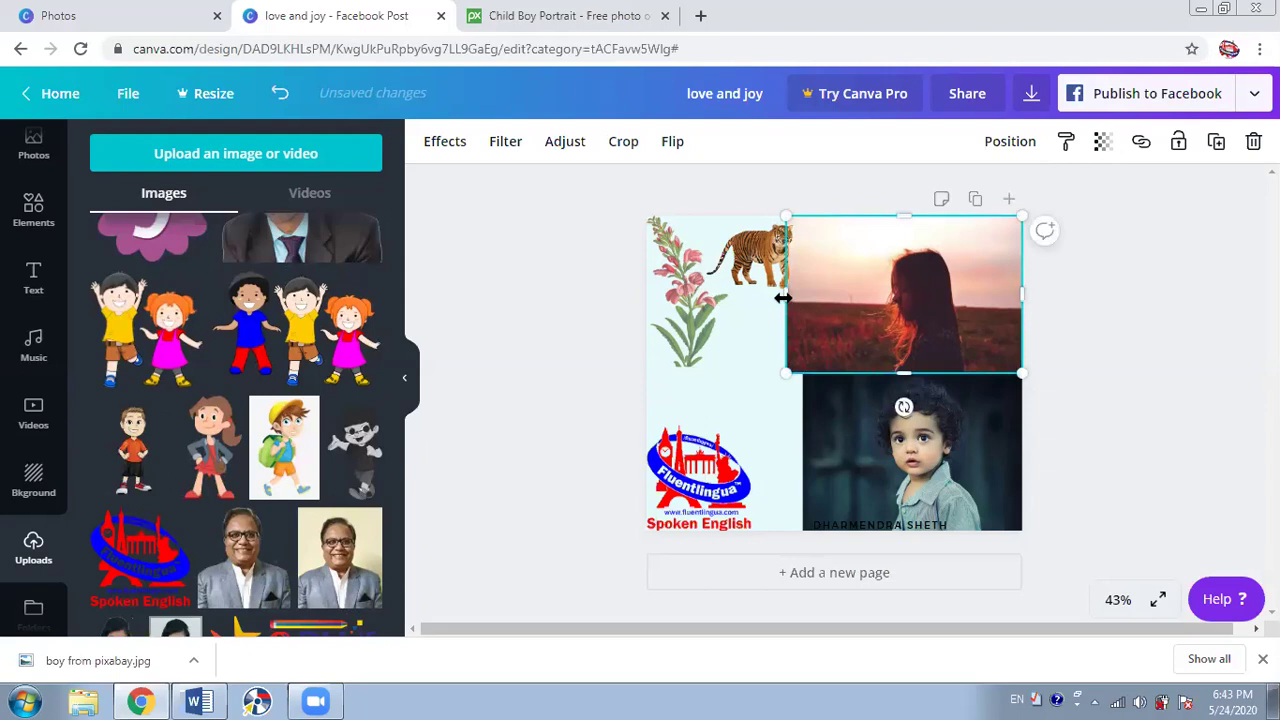
pyautogui.moveTo(788, 295); pyautogui.dragTo(802, 296)
pyautogui.click(1161, 283)
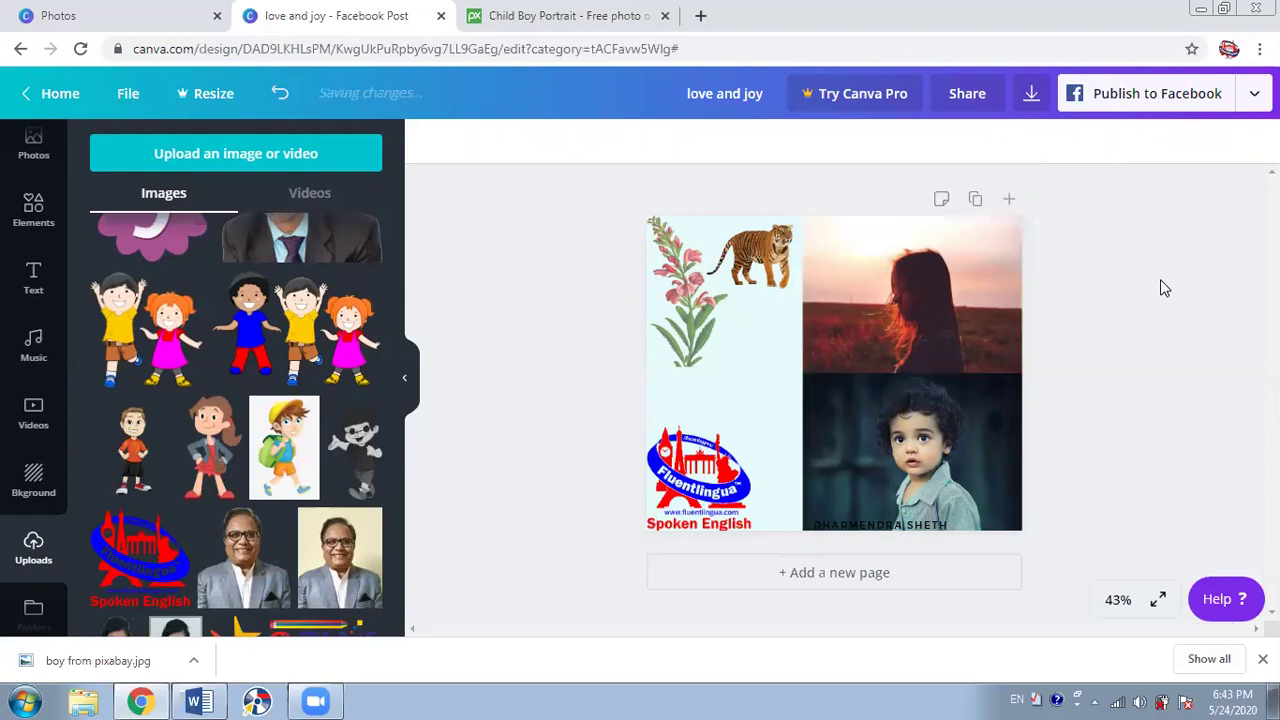
pyautogui.click(899, 530)
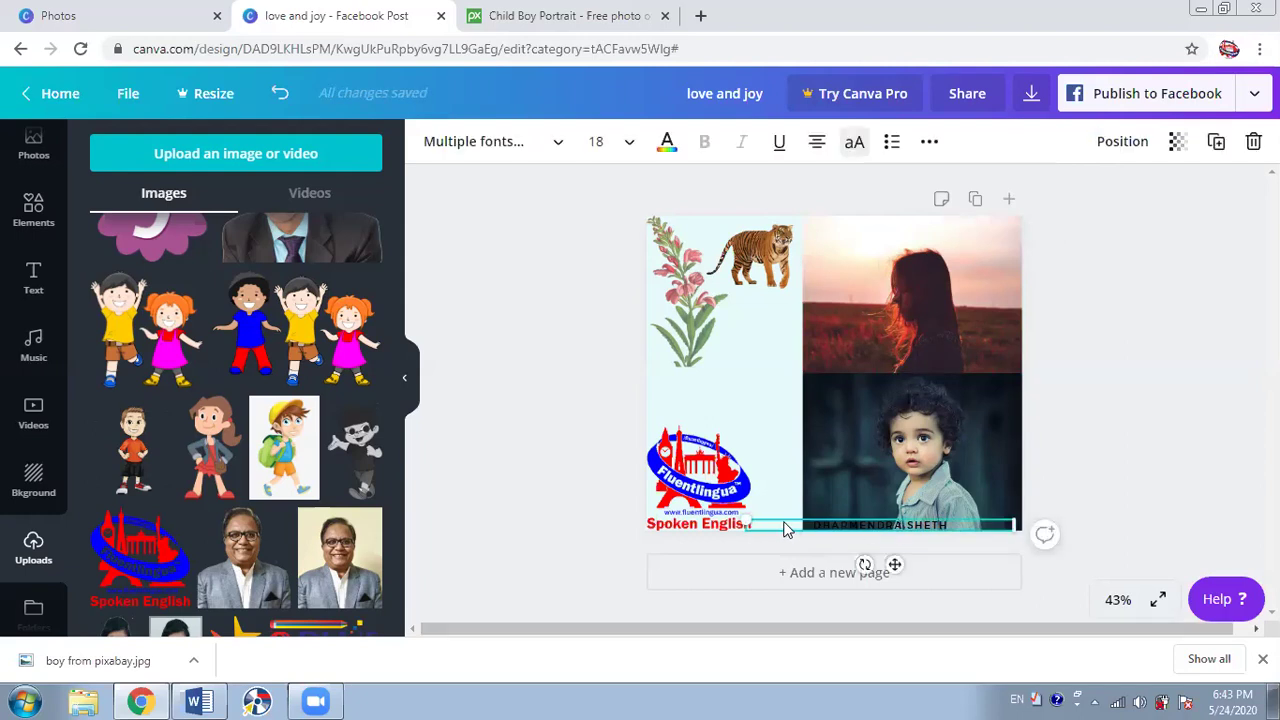
pyautogui.press('Delete')
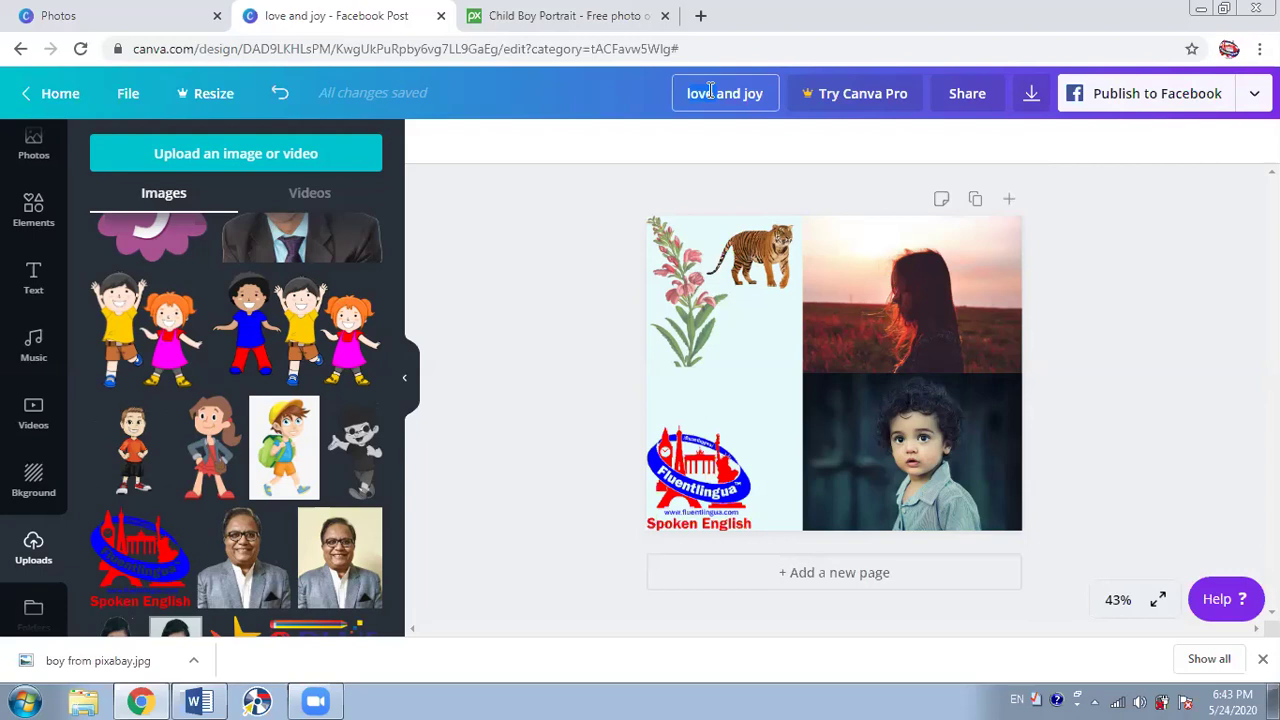
# Retitle the design 'Canva Tutorial for beginners'.
pyautogui.click(710, 91)
pyautogui.write('T')
pyautogui.press('BackSpace')
pyautogui.write('Can')
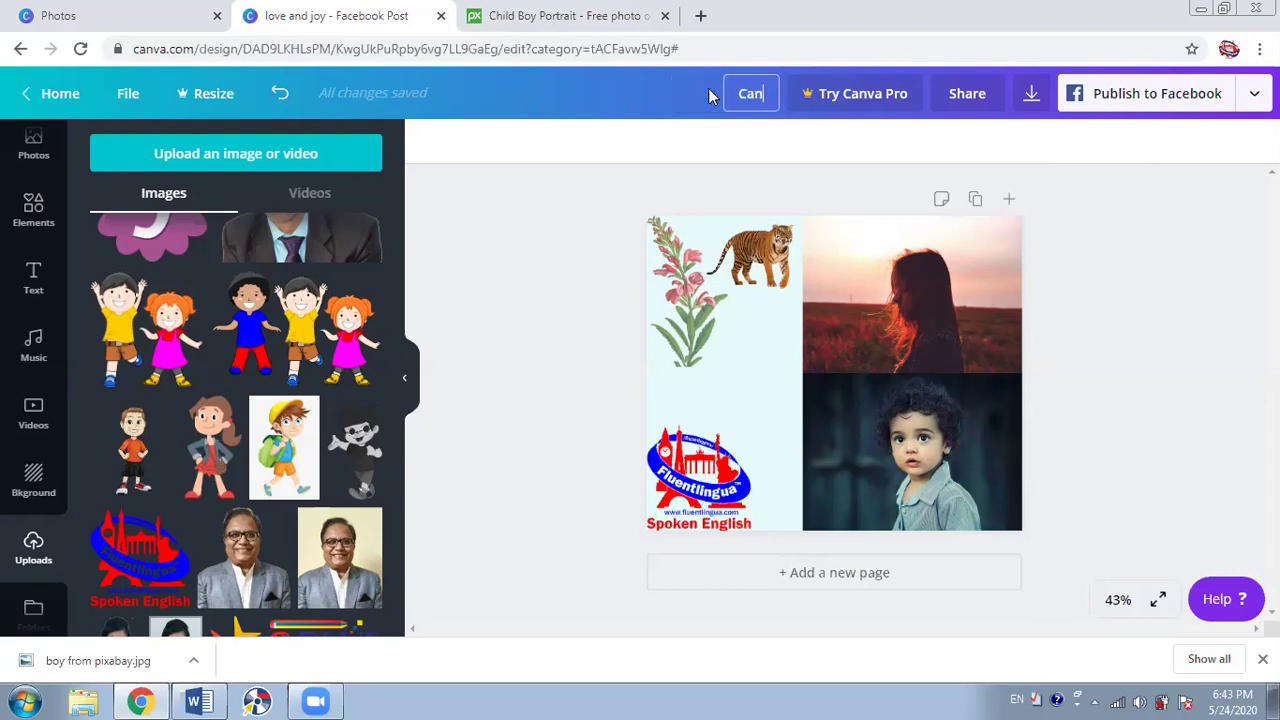
pyautogui.write('va Turor')
pyautogui.press('BackSpace')
pyautogui.press('BackSpace')
pyautogui.press('BackSpace')
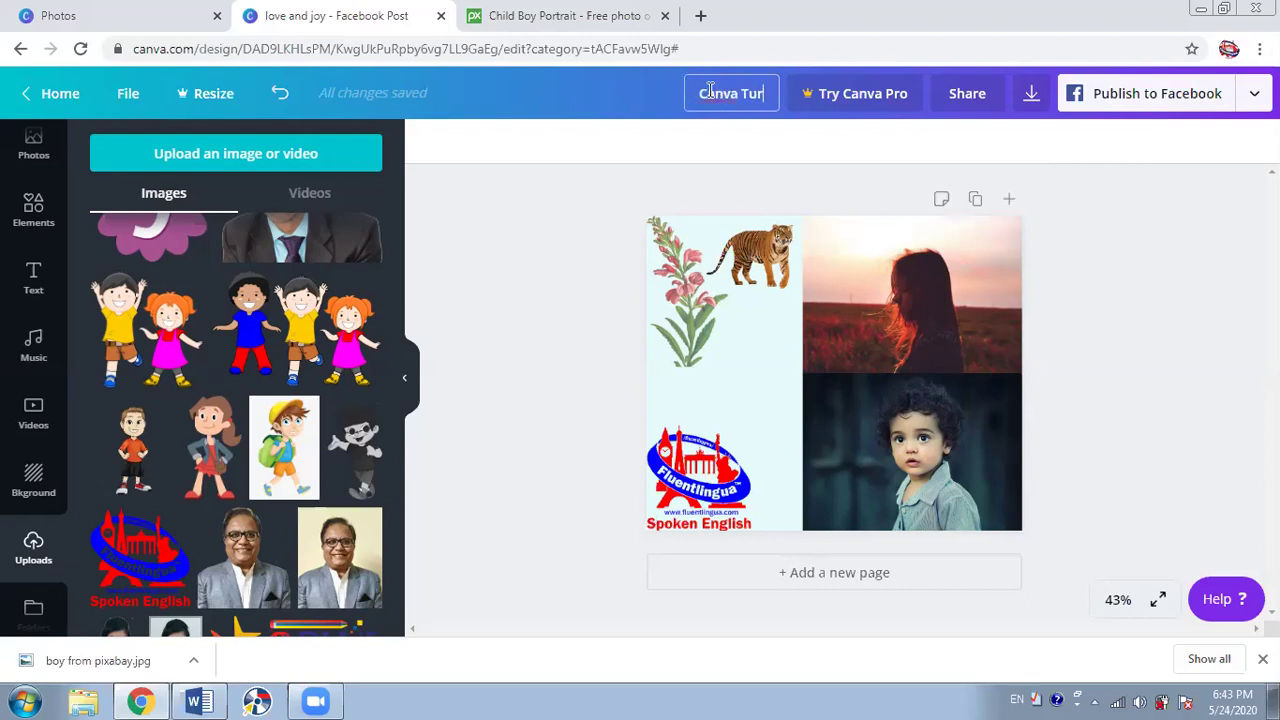
pyautogui.press('BackSpace')
pyautogui.write('t')
pyautogui.press('BackSpace')
pyautogui.write('utorial fo')
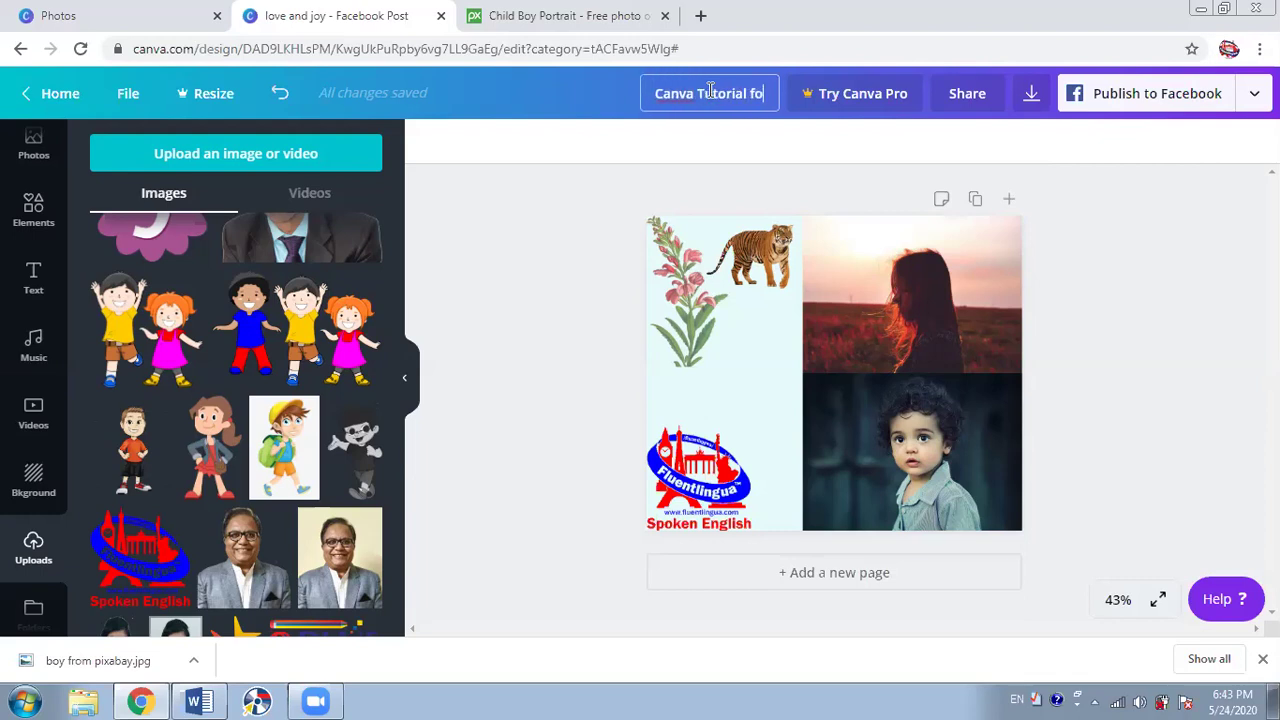
pyautogui.write('r beg')
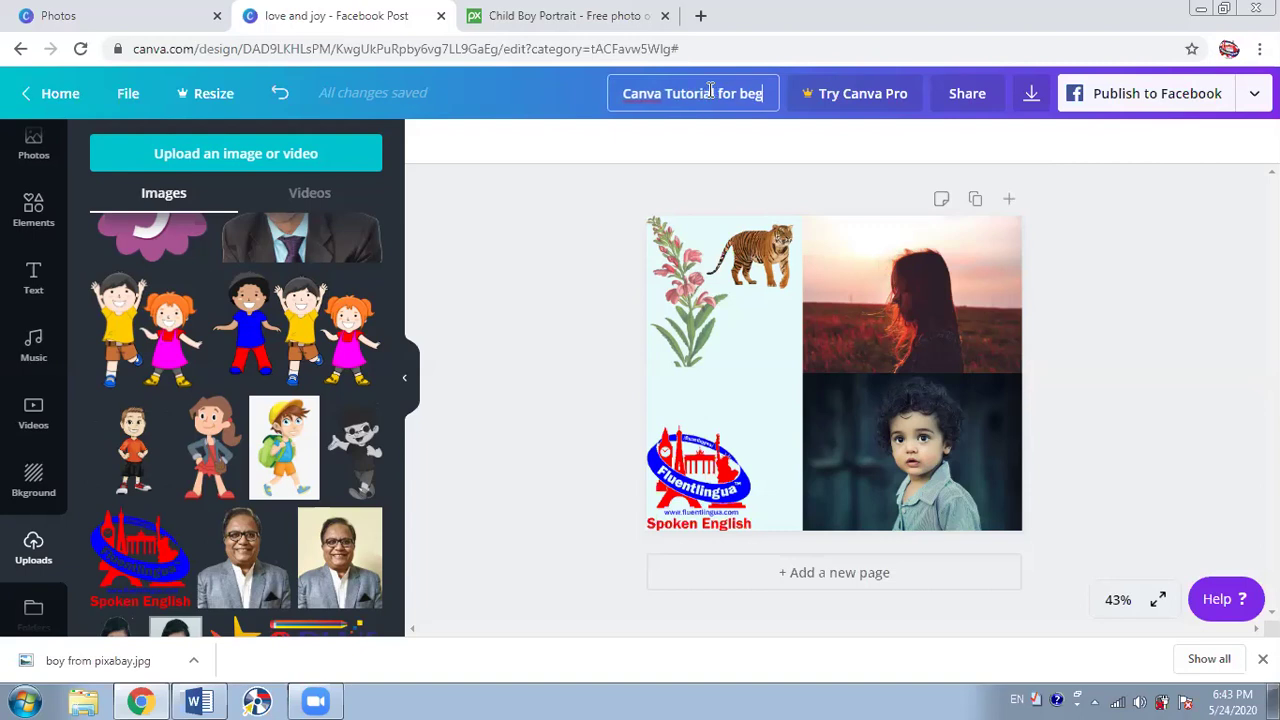
pyautogui.write('inners')
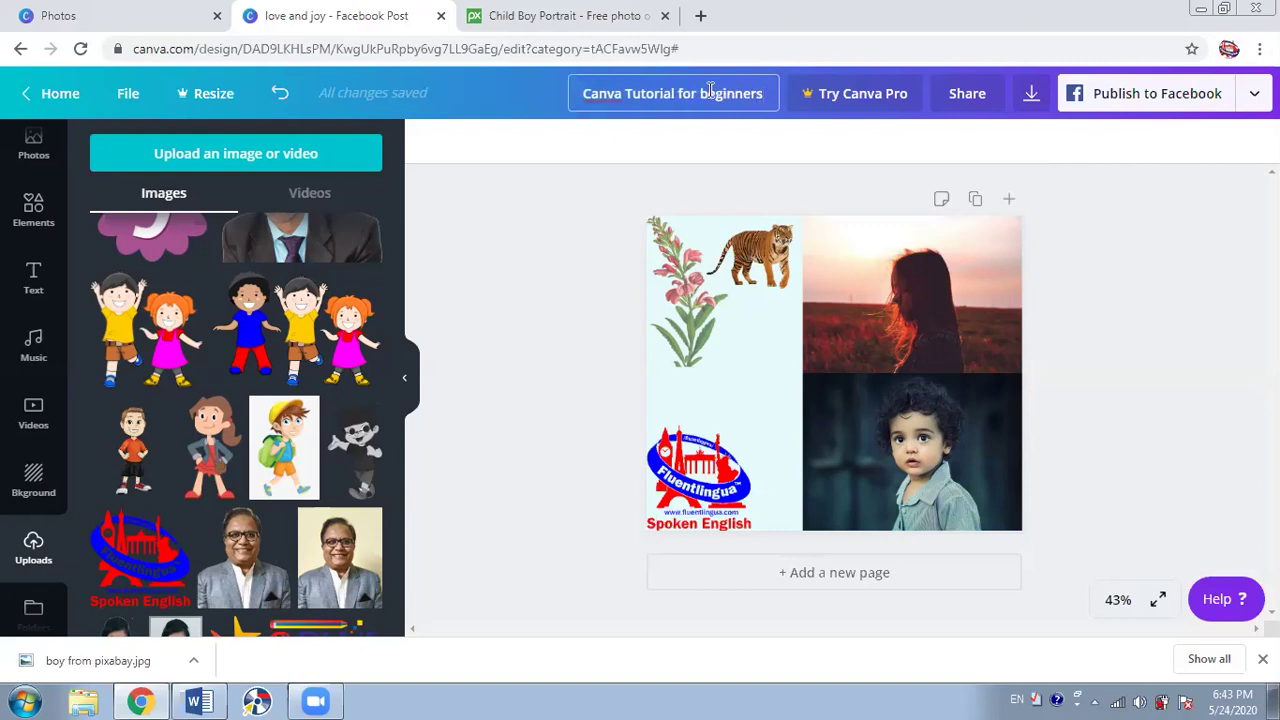
pyautogui.click(562, 235)
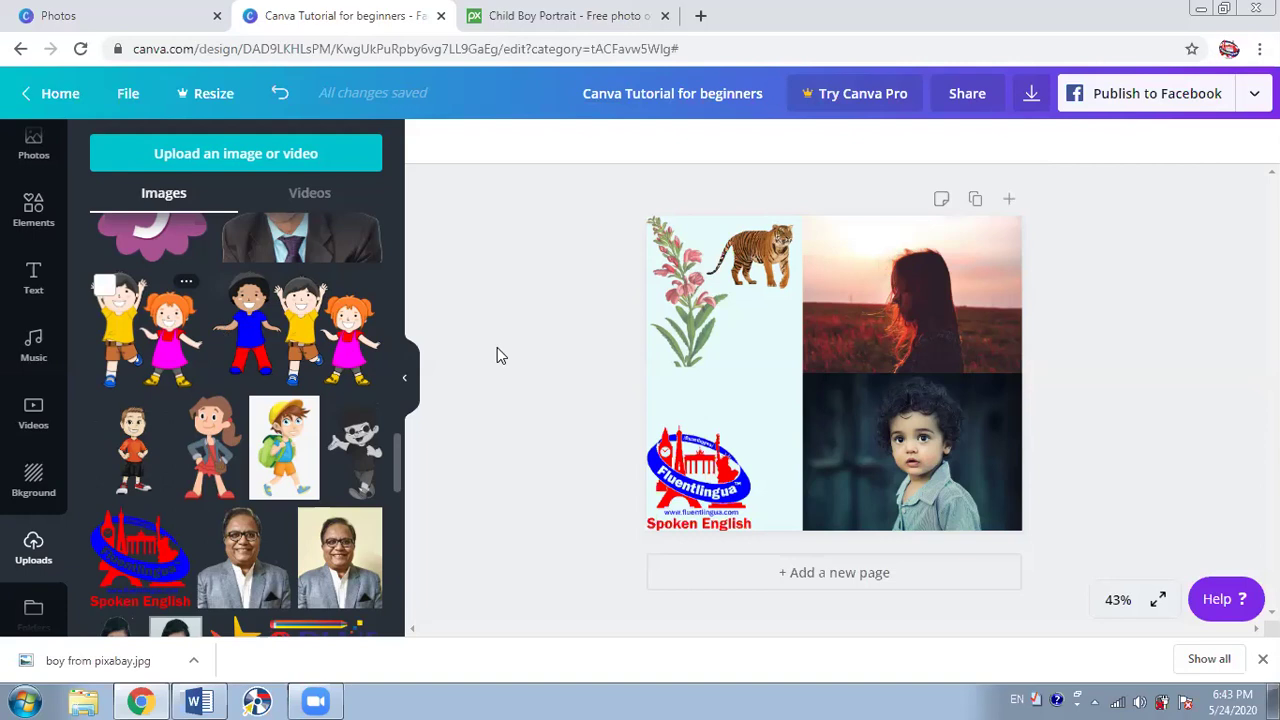
# Nudge the flower illustration a little lower on the post's left side.
pyautogui.moveTo(684, 302); pyautogui.dragTo(683, 356)
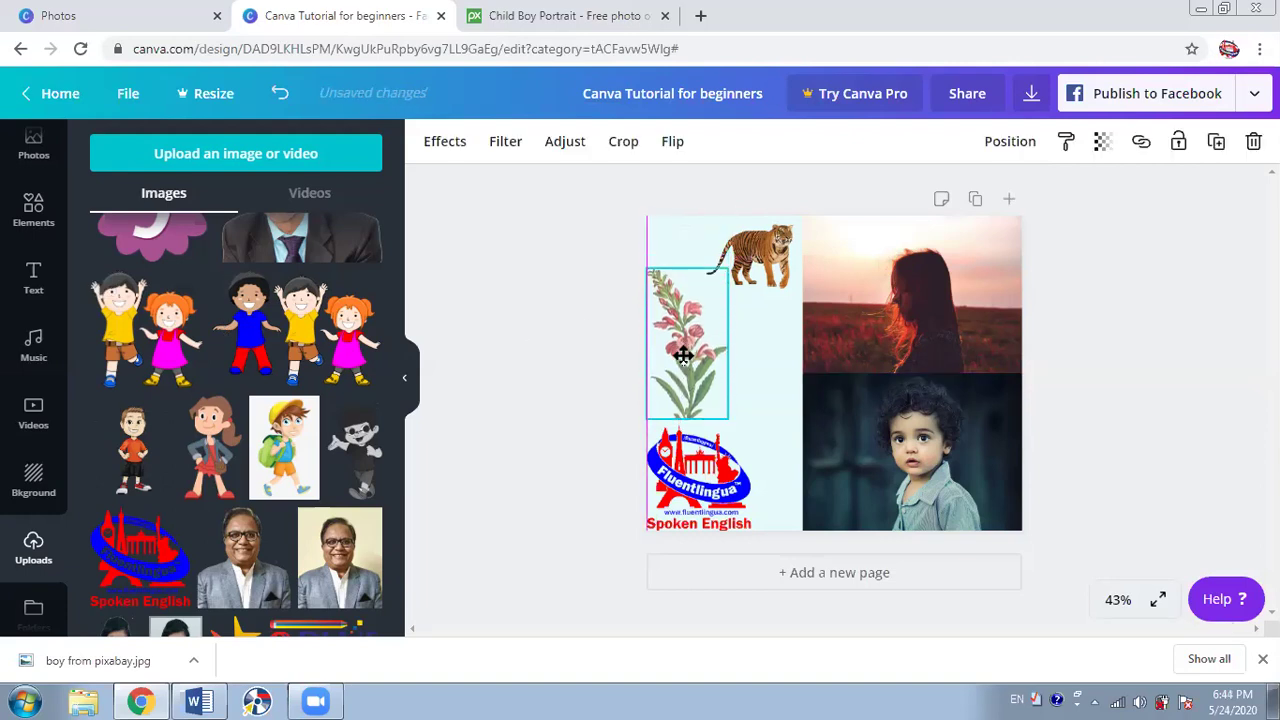
pyautogui.click(560, 361)
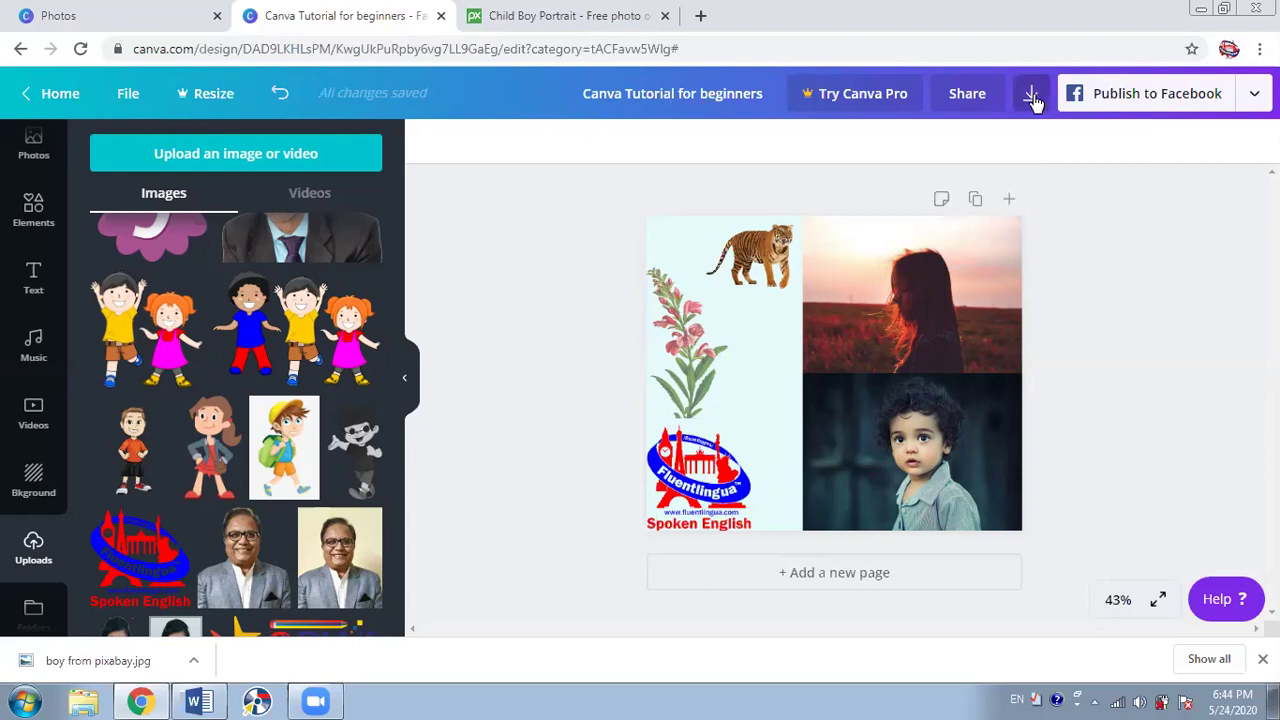
# Download the design with the file type kept as PNG.
pyautogui.click(1254, 93)
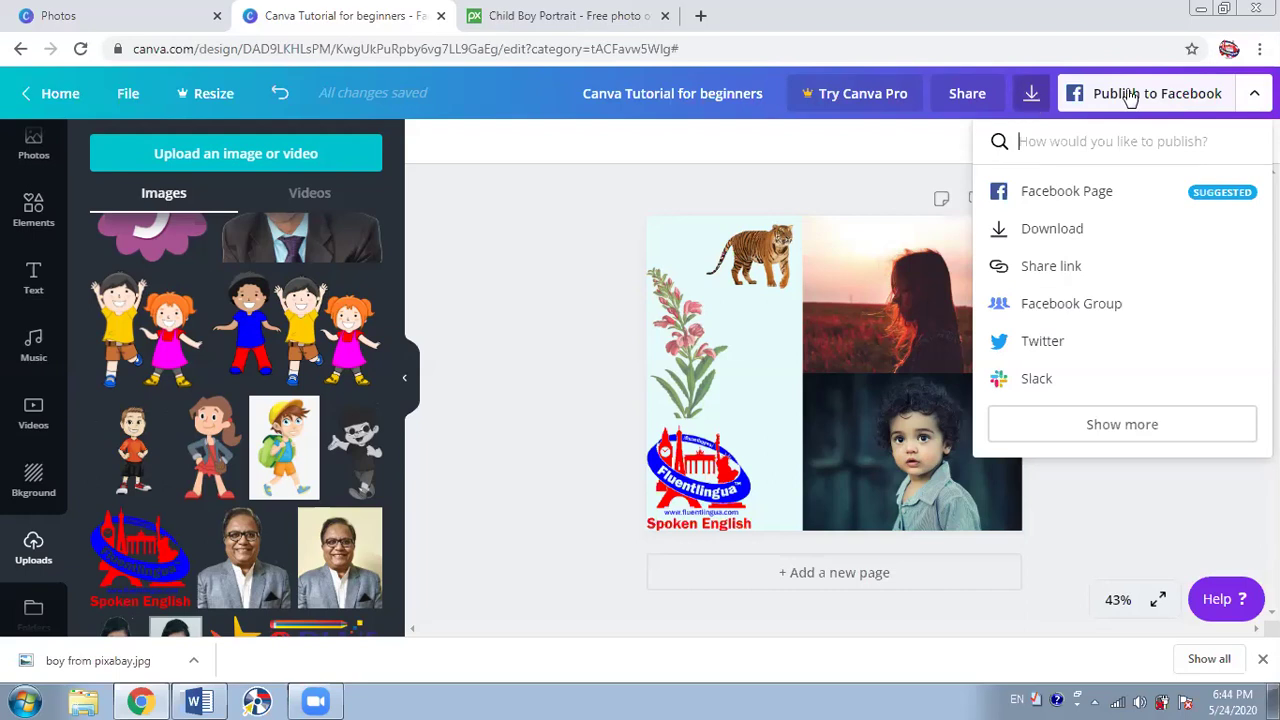
pyautogui.click(1254, 93)
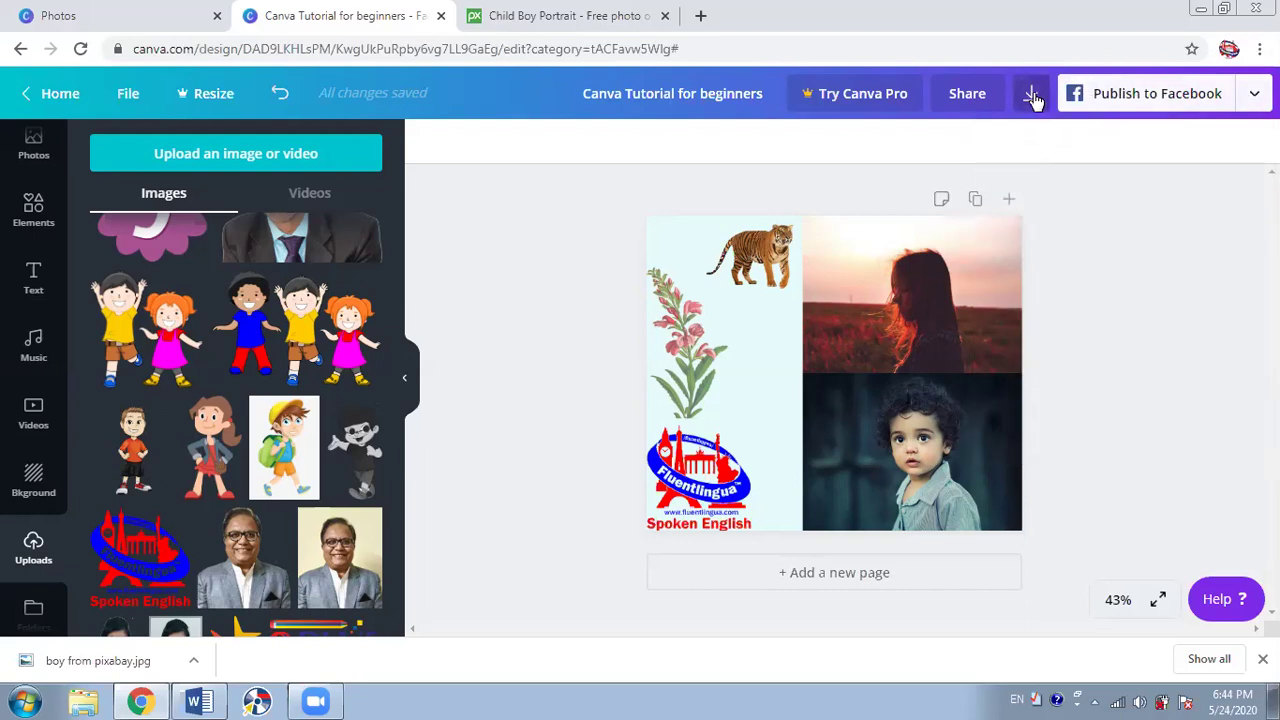
pyautogui.click(1032, 95)
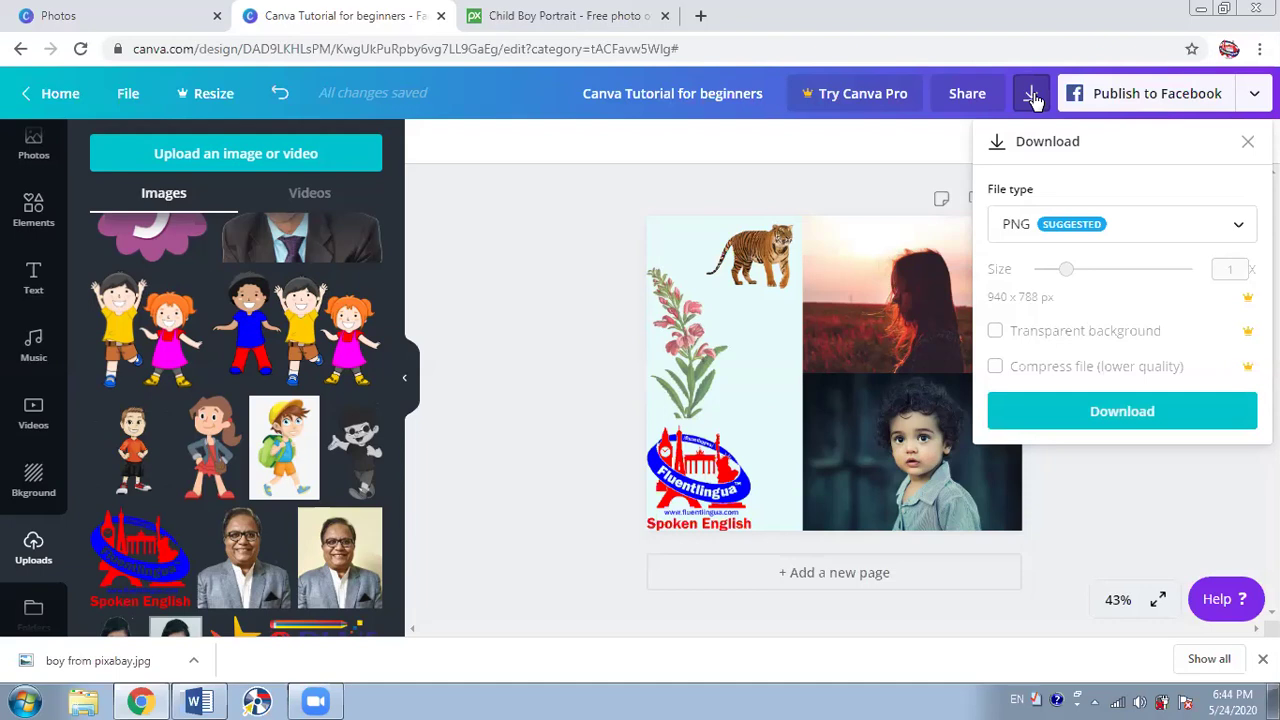
pyautogui.click(1240, 228)
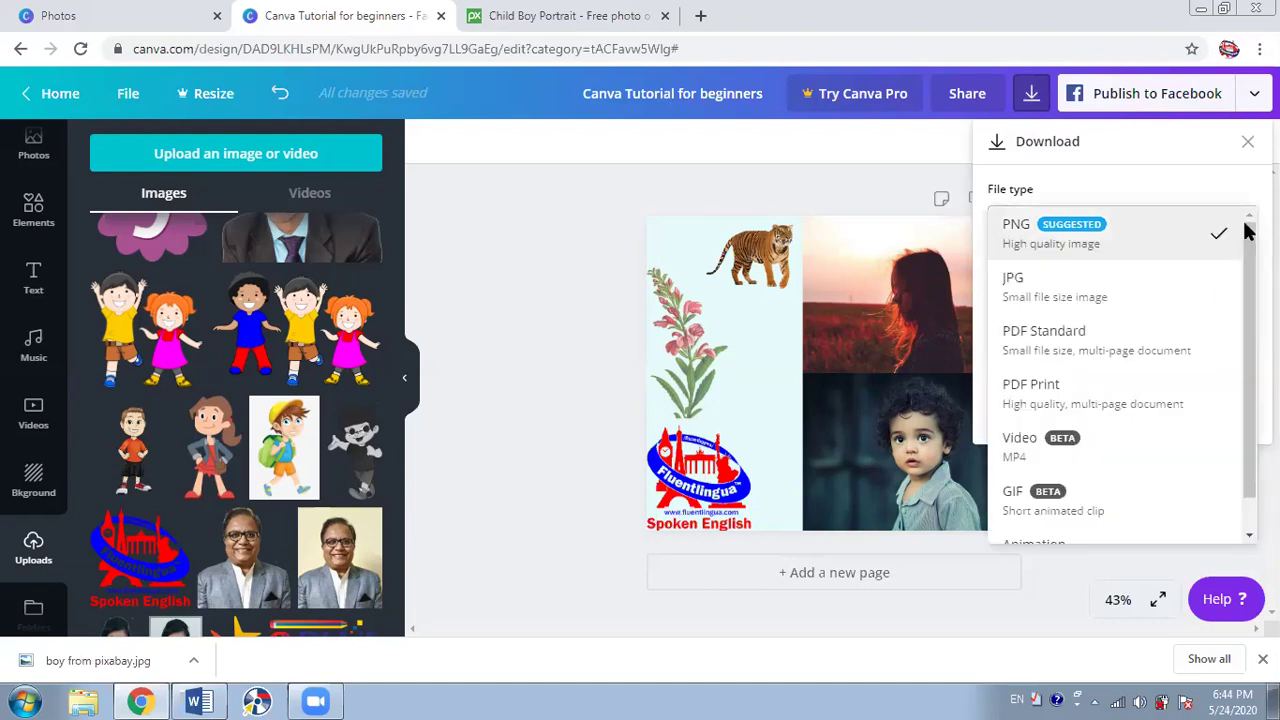
pyautogui.click(1088, 250)
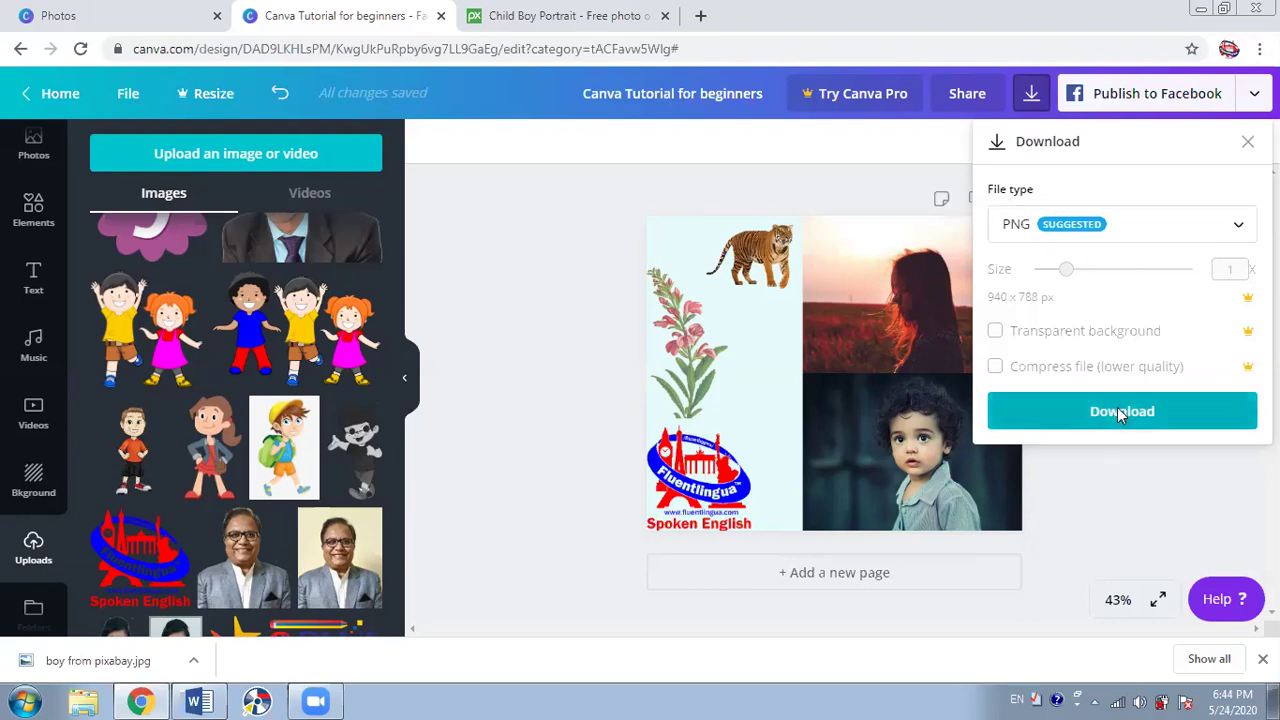
pyautogui.click(1121, 413)
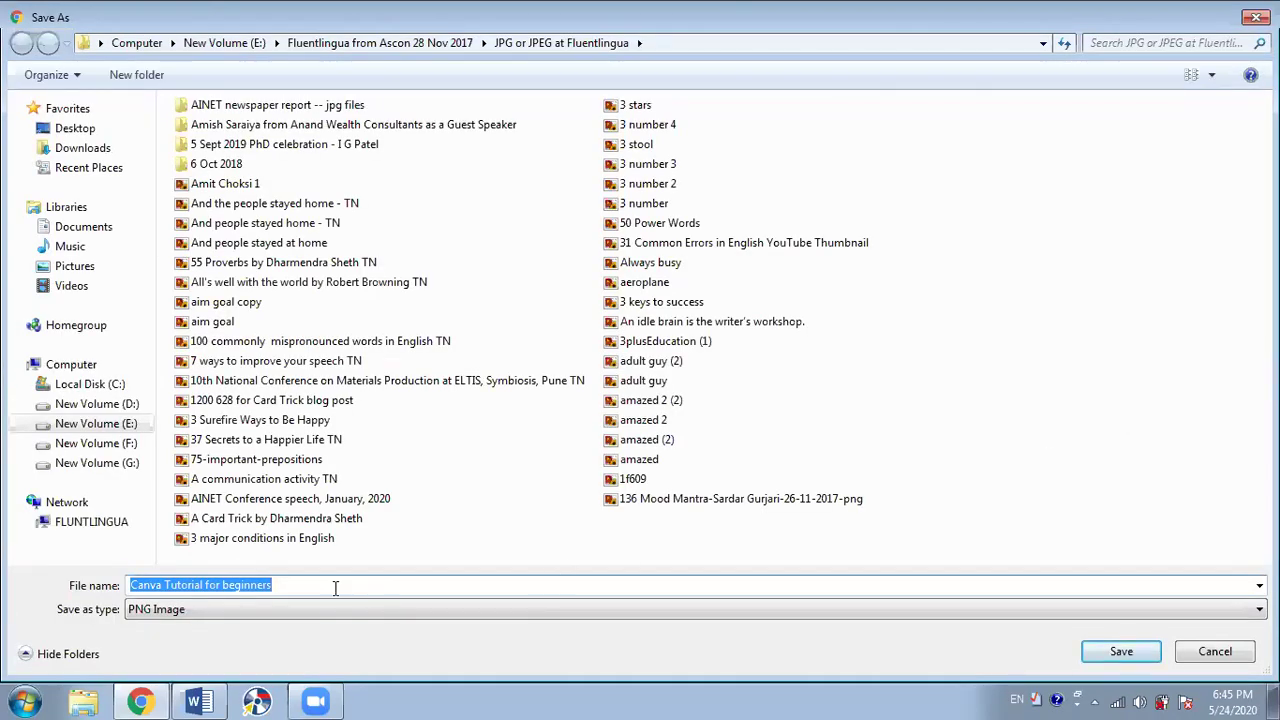
# Save the PNG as 'Canva Tutorial for beginners' in the JPG or JPEG at Fluentlingua folder.
pyautogui.click(1122, 652)
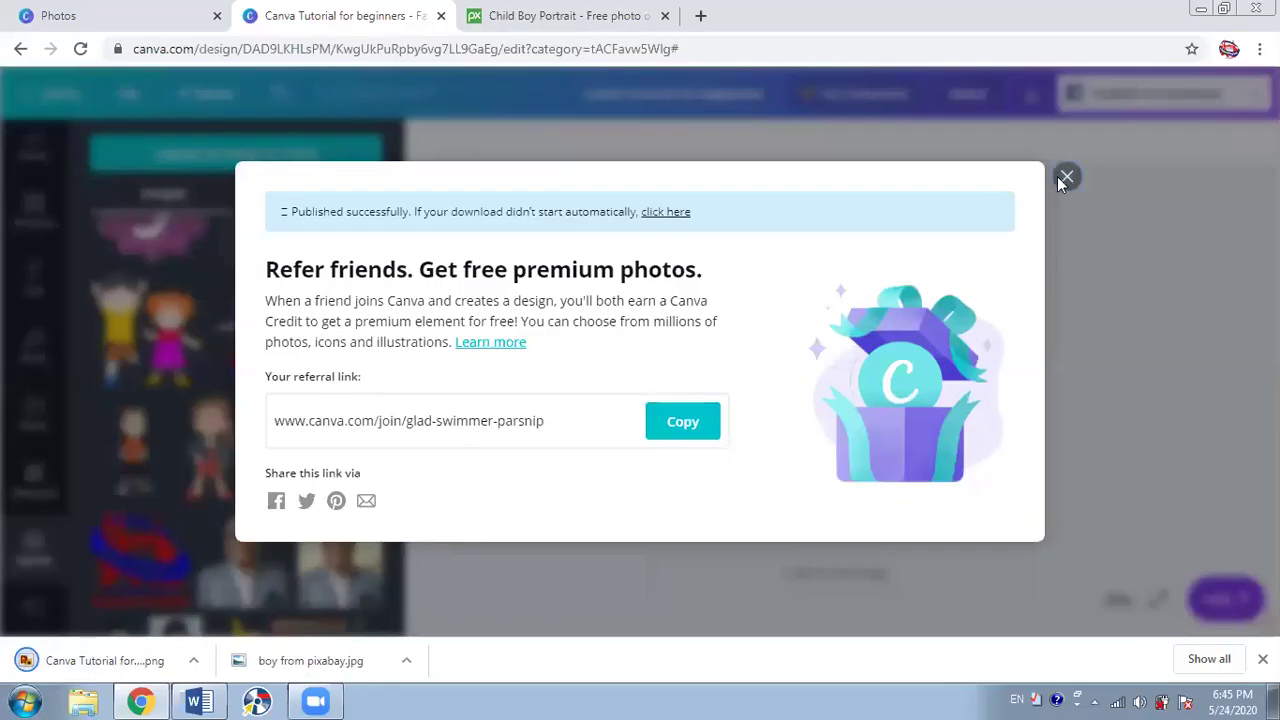
# Dismiss the referral popup and duplicate the design from the File menu.
pyautogui.click(1068, 178)
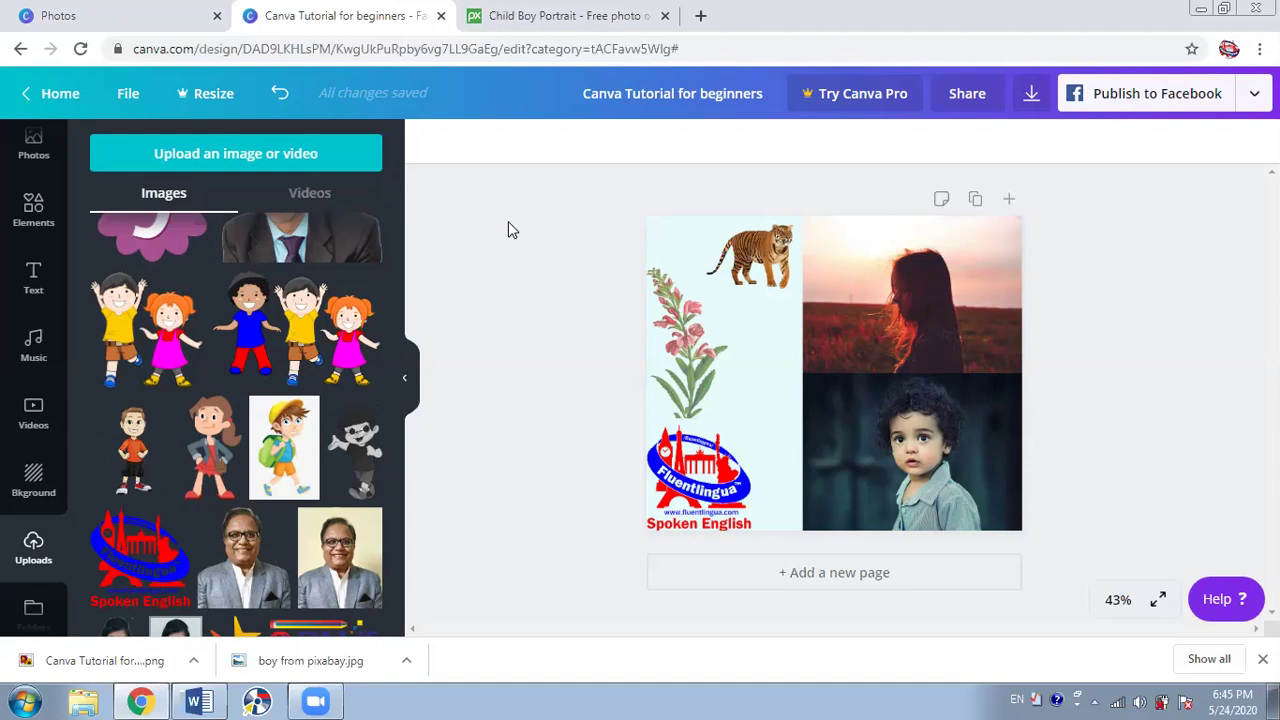
pyautogui.click(123, 93)
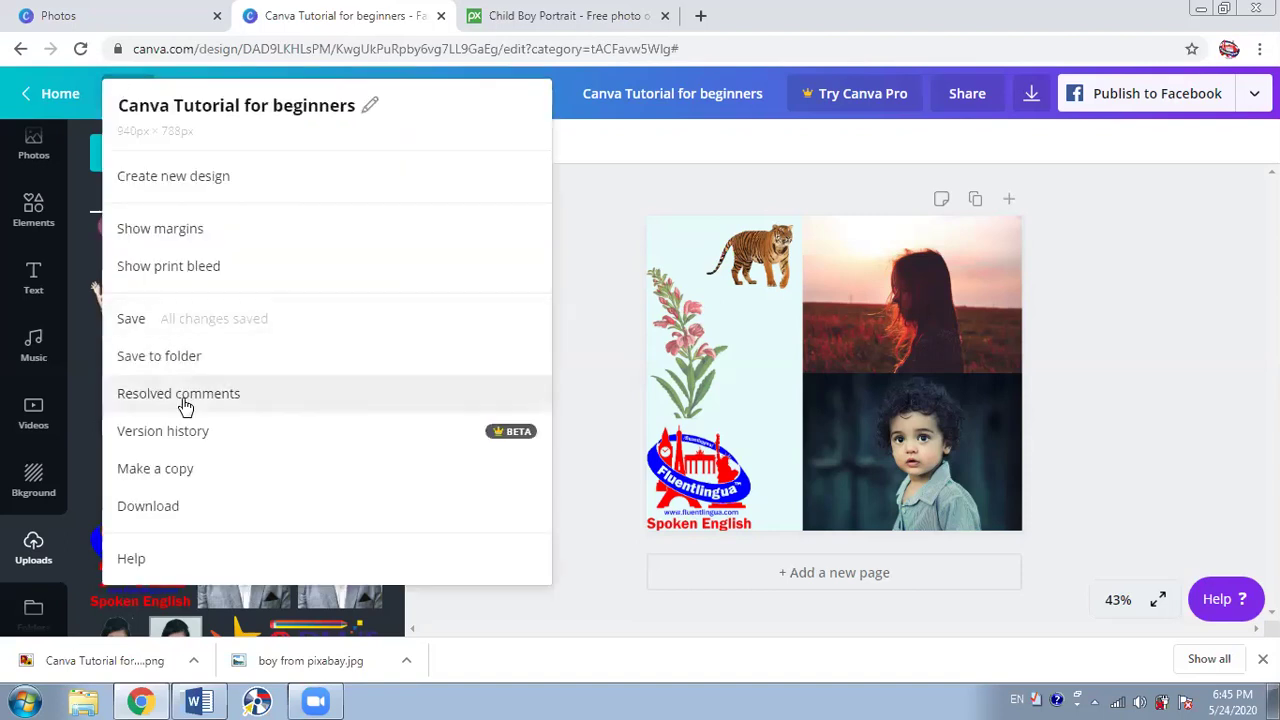
pyautogui.click(178, 472)
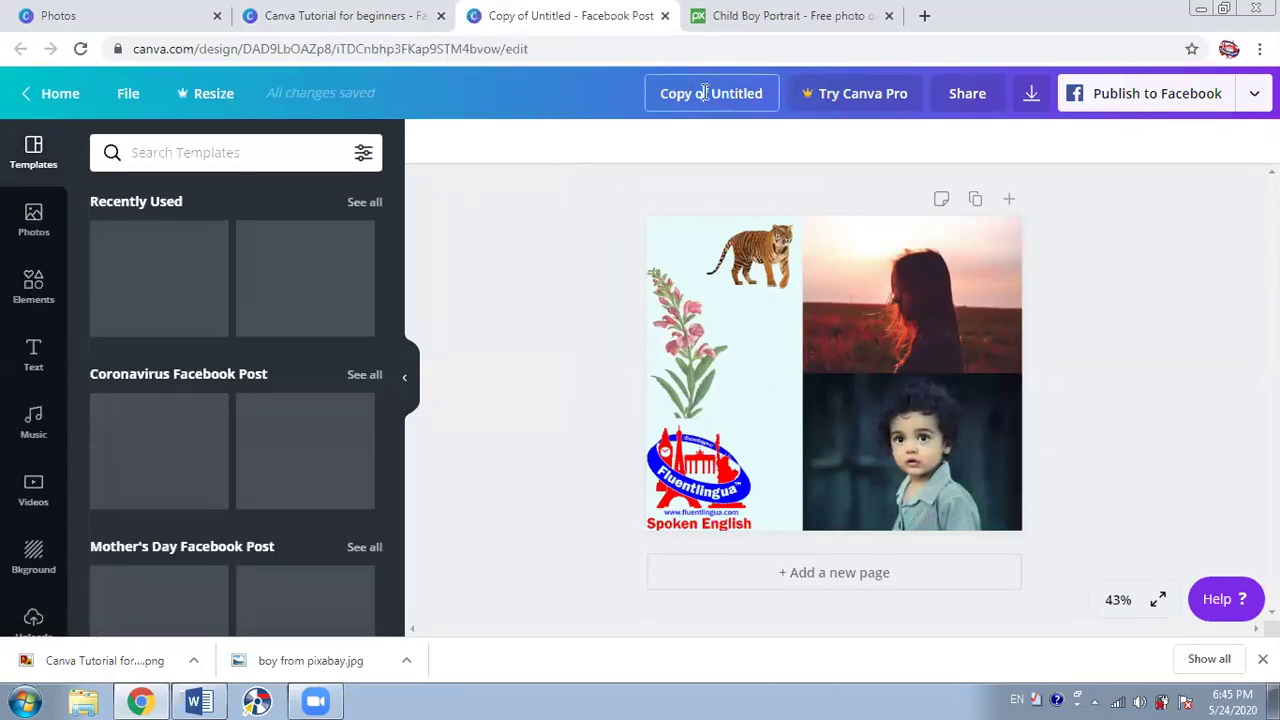
# Rename the copied design to 'Canva trial 2'.
pyautogui.click(705, 92)
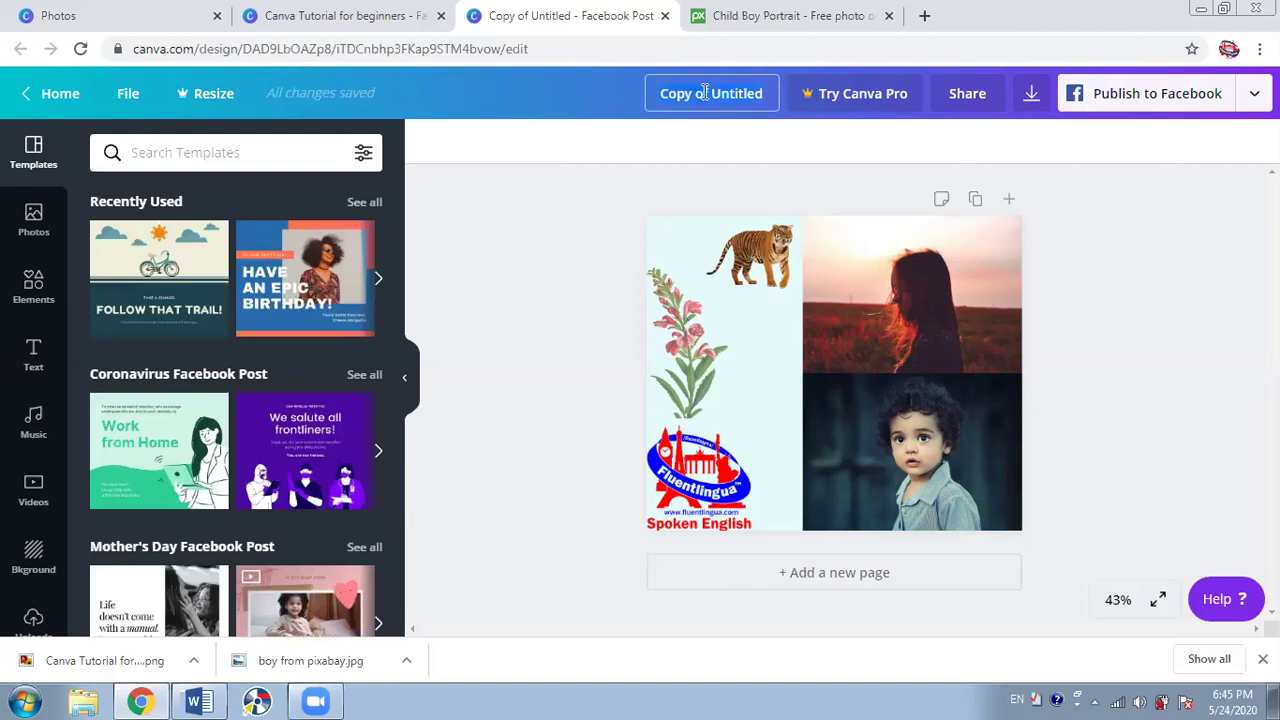
pyautogui.hotkey('ctrl', 'a')
pyautogui.write('Can')
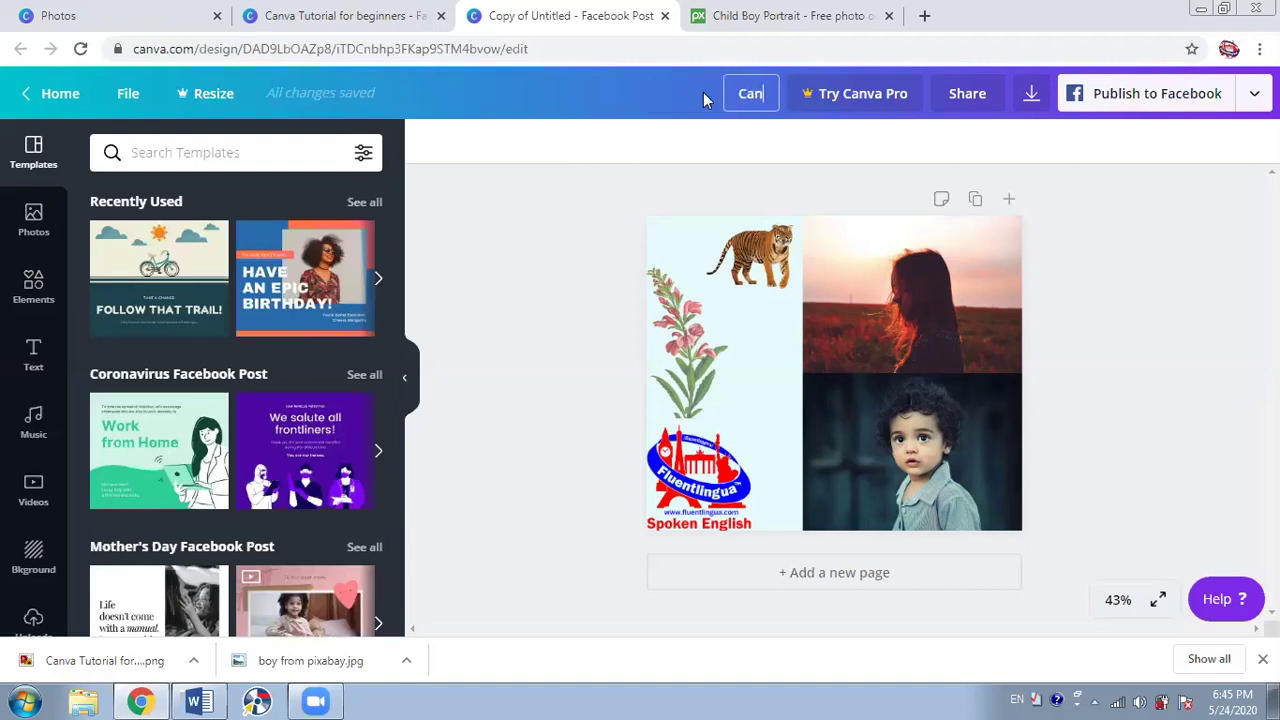
pyautogui.write('va trial t')
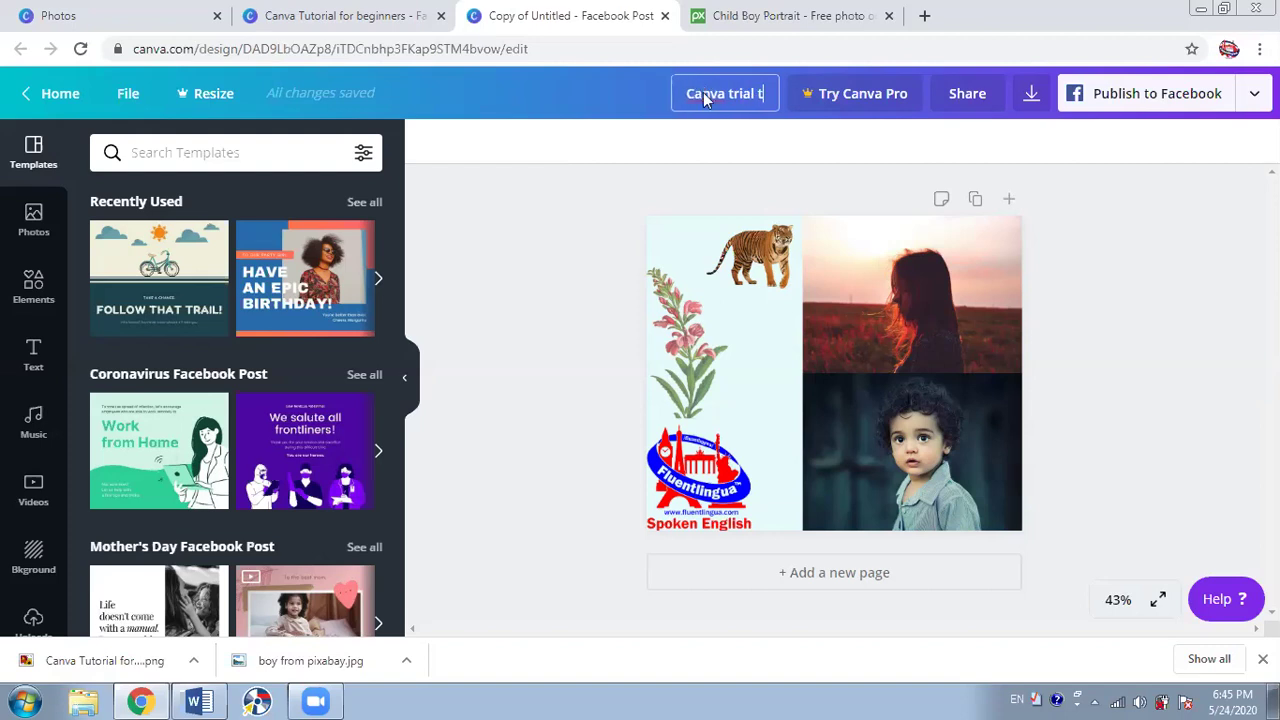
pyautogui.press('BackSpace')
pyautogui.write('2')
pyautogui.click(775, 255)
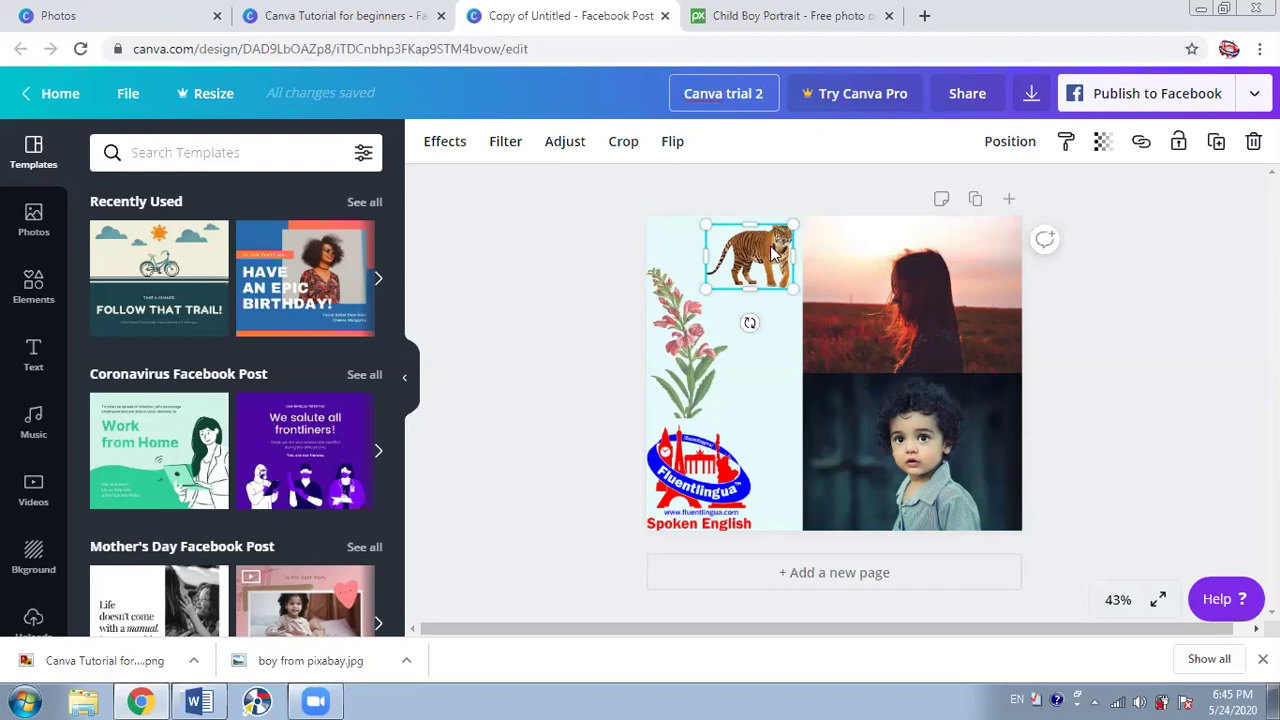
pyautogui.click(602, 316)
# Delete the tiger, flower, sunset photo, boy's photo and Fluentlingua logo.
pyautogui.click(758, 260)
pyautogui.press('Delete')
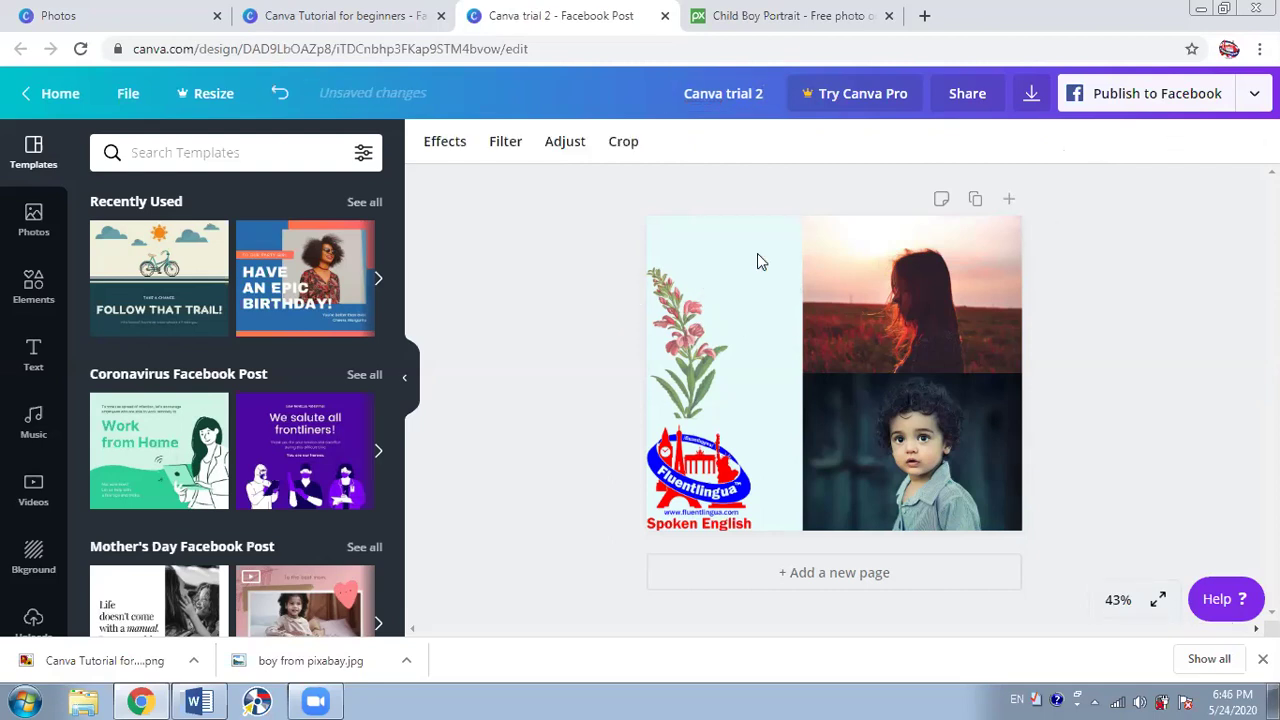
pyautogui.click(697, 346)
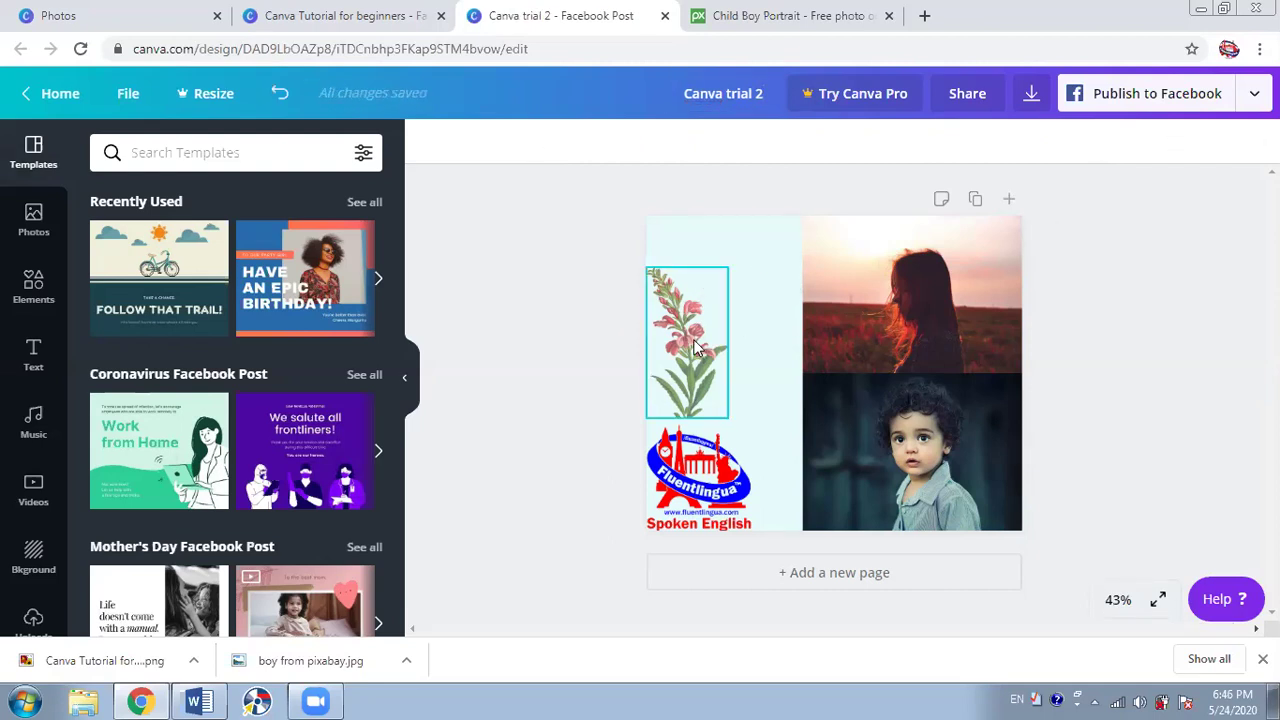
pyautogui.press('Delete')
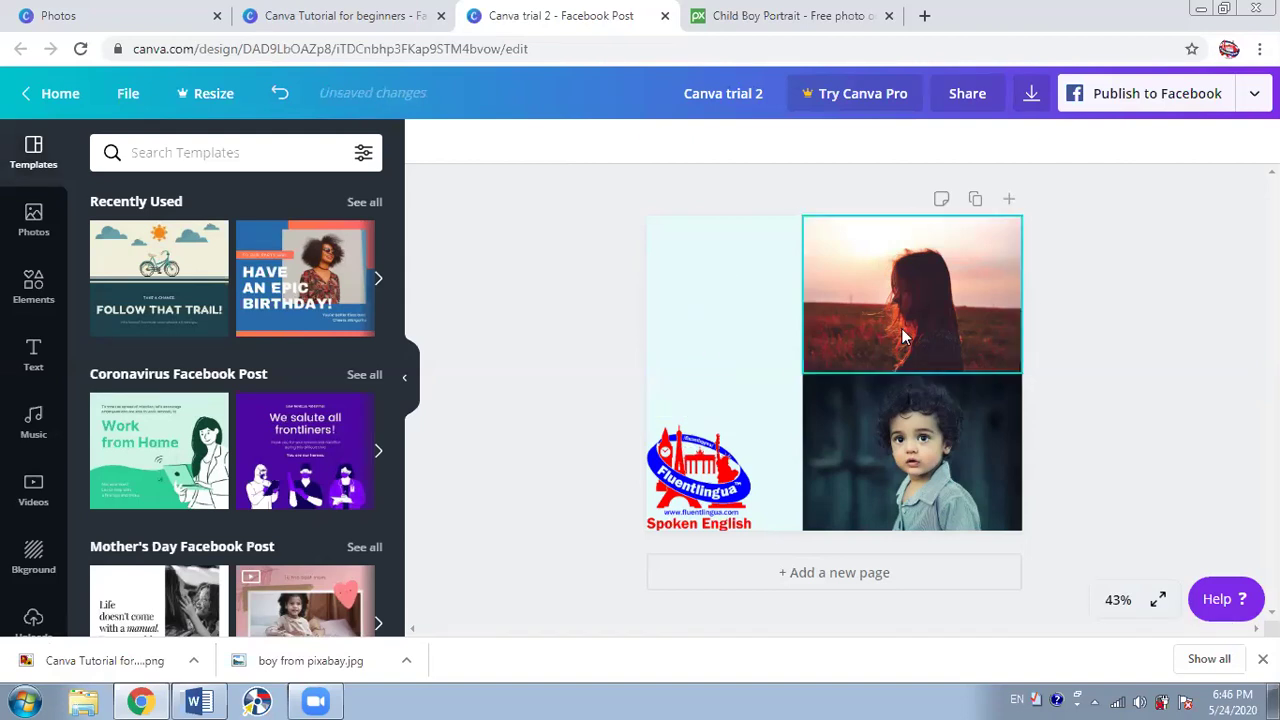
pyautogui.click(903, 338)
pyautogui.press('Delete')
pyautogui.click(883, 439)
pyautogui.press('Delete')
pyautogui.click(724, 474)
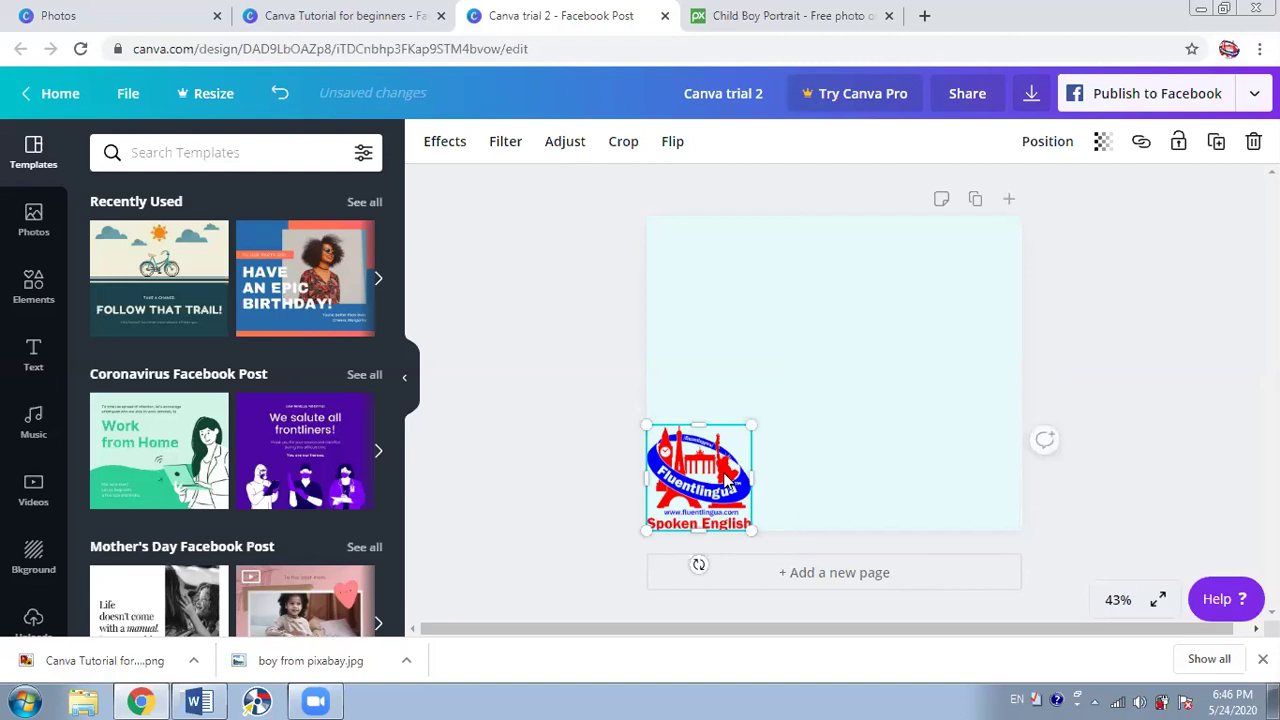
pyautogui.press('Delete')
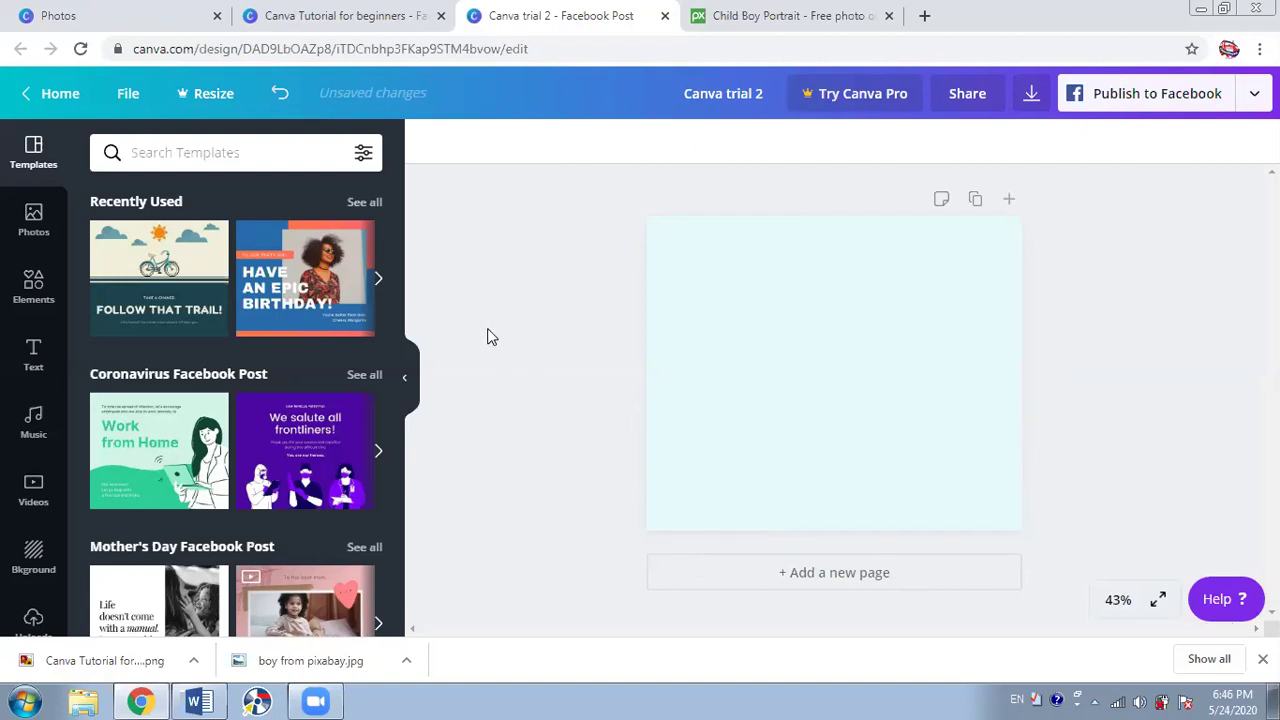
# Apply the Follow That Trail bicycle template and replace its heading with a person's full name.
pyautogui.click(180, 277)
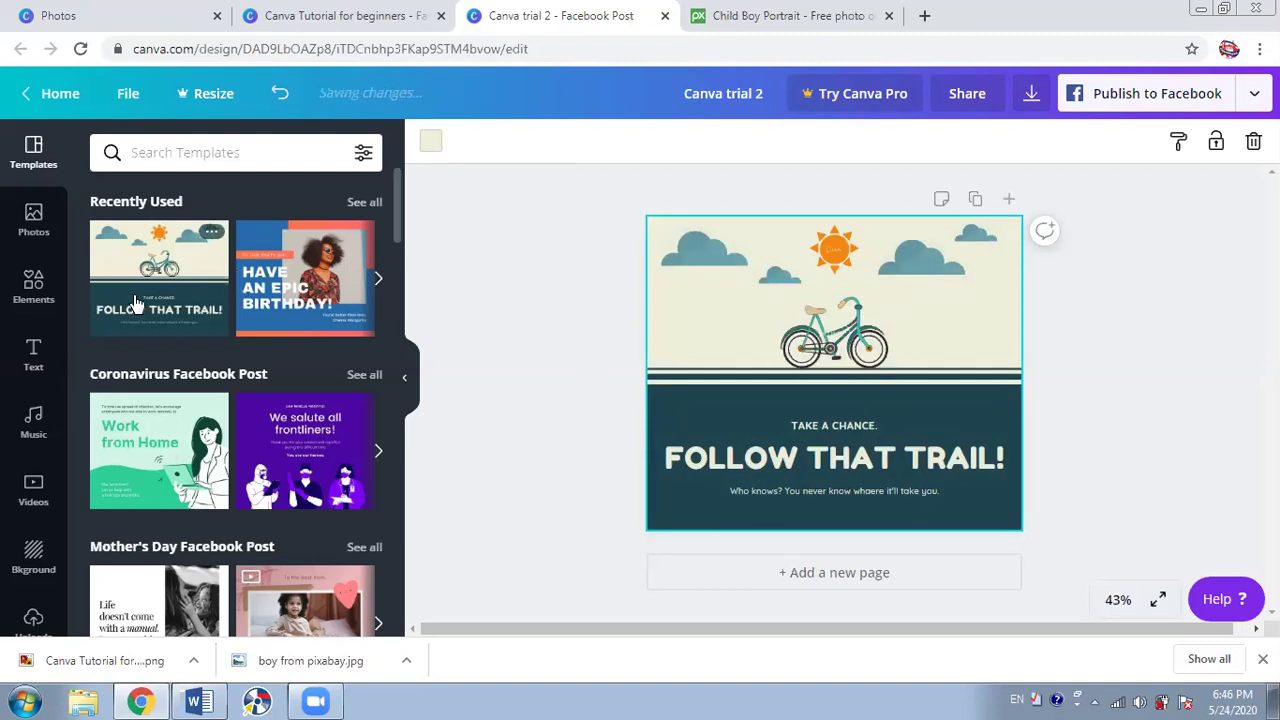
pyautogui.click(825, 465)
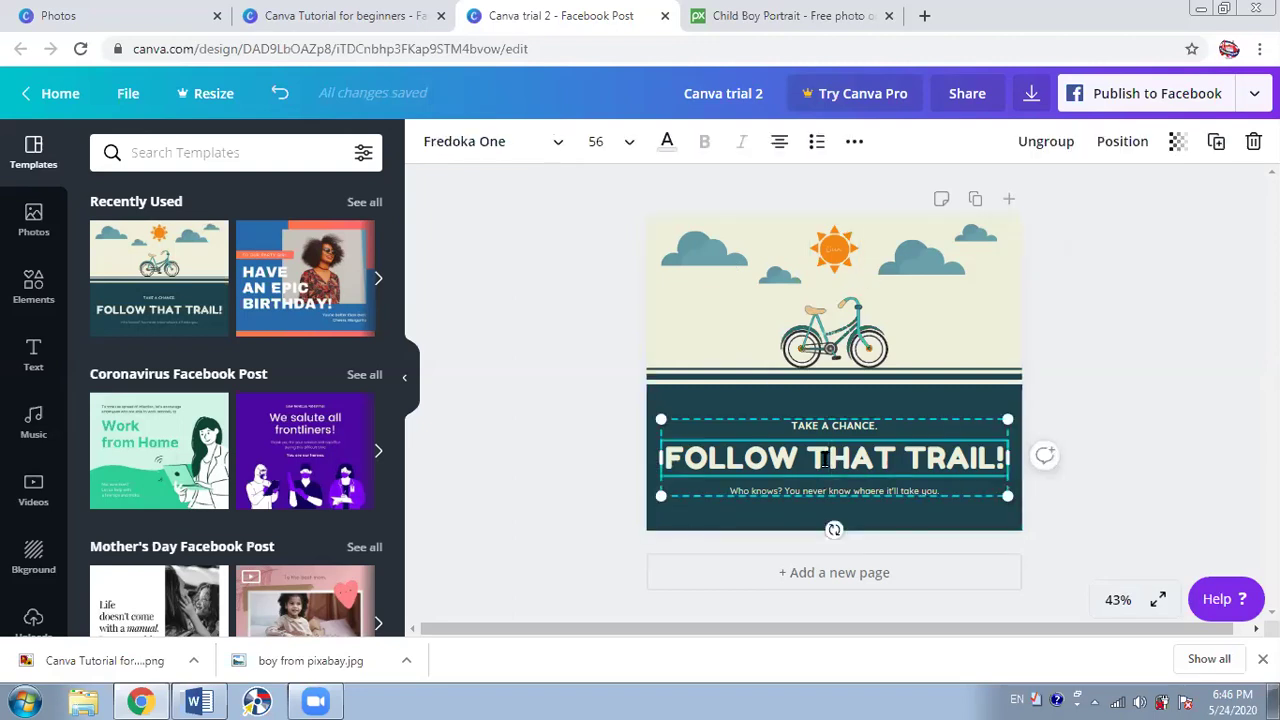
pyautogui.doubleClick(825, 460)
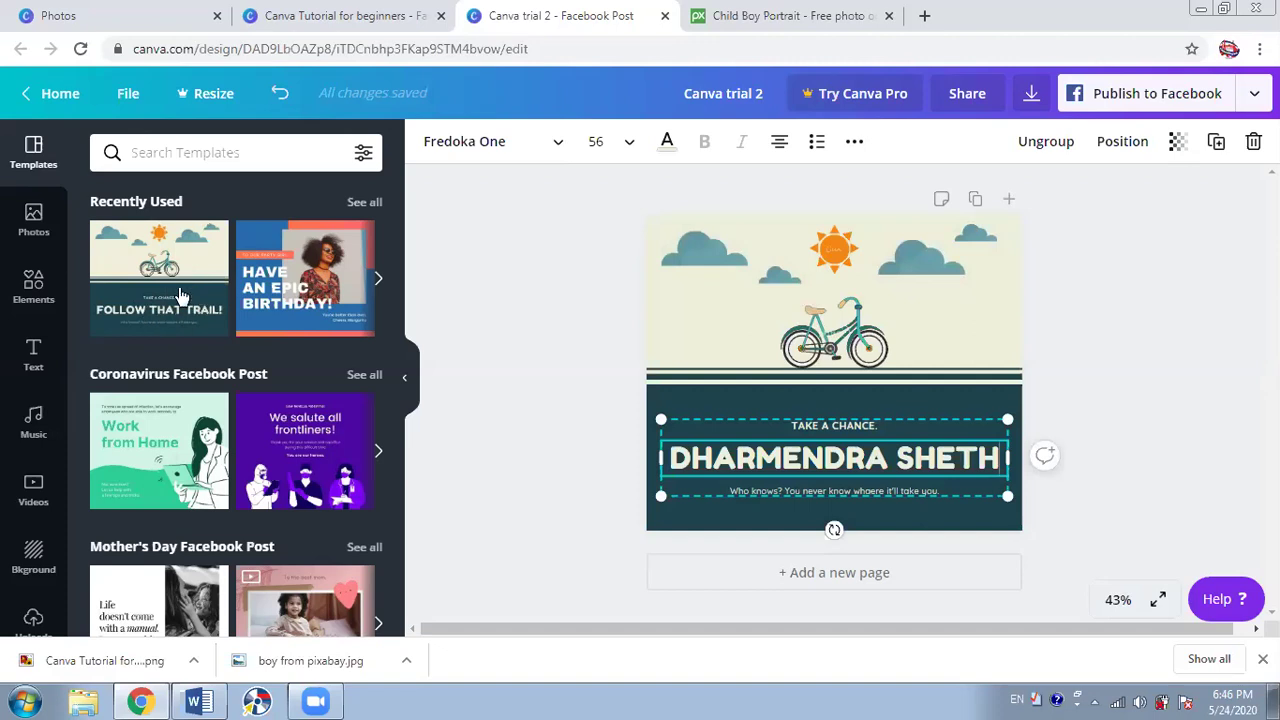
pyautogui.click(829, 428)
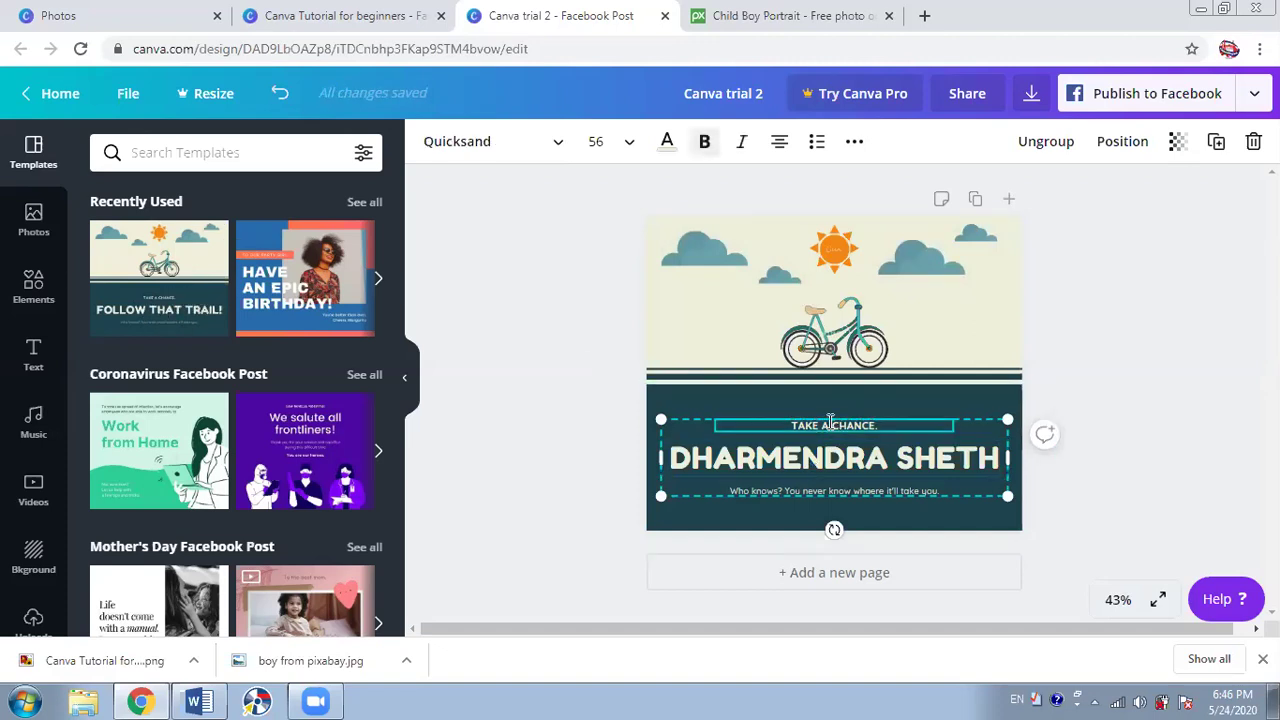
# Change the TAKE A CHANCE. line to 'MUSICYCLE' and select the tagline beneath.
pyautogui.doubleClick(830, 424)
pyautogui.write('MUSIC')
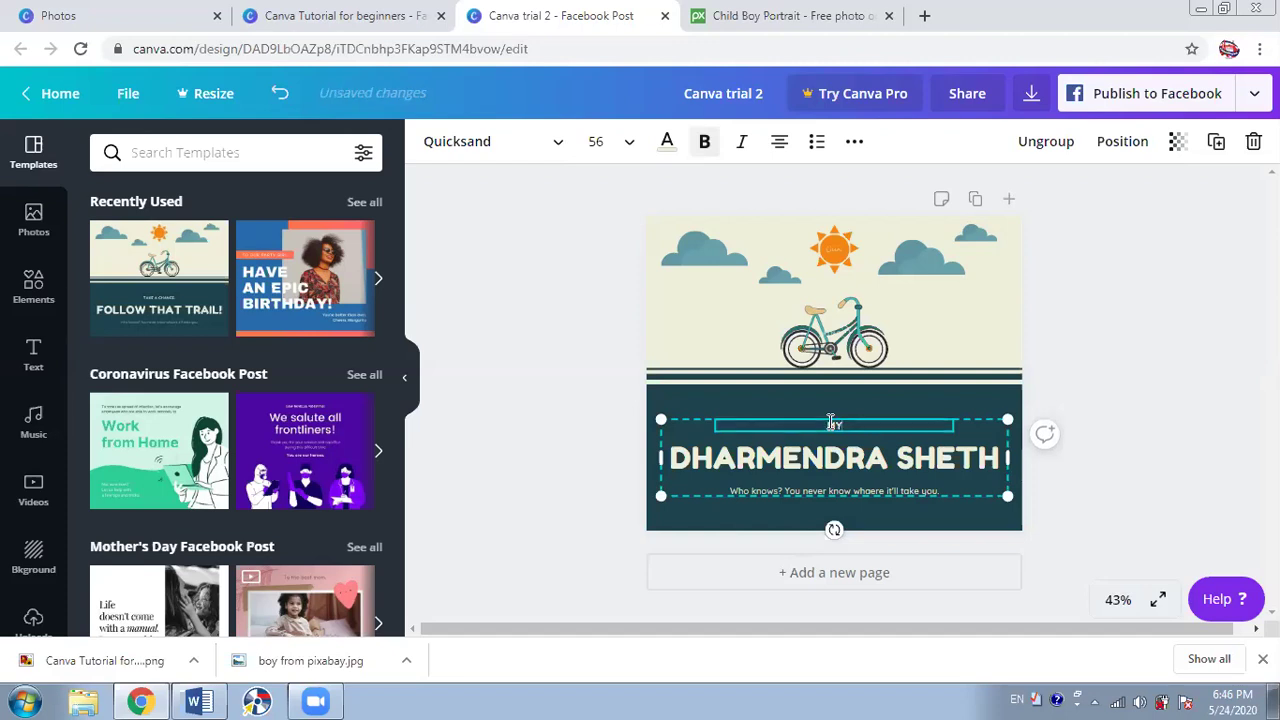
pyautogui.write('Y')
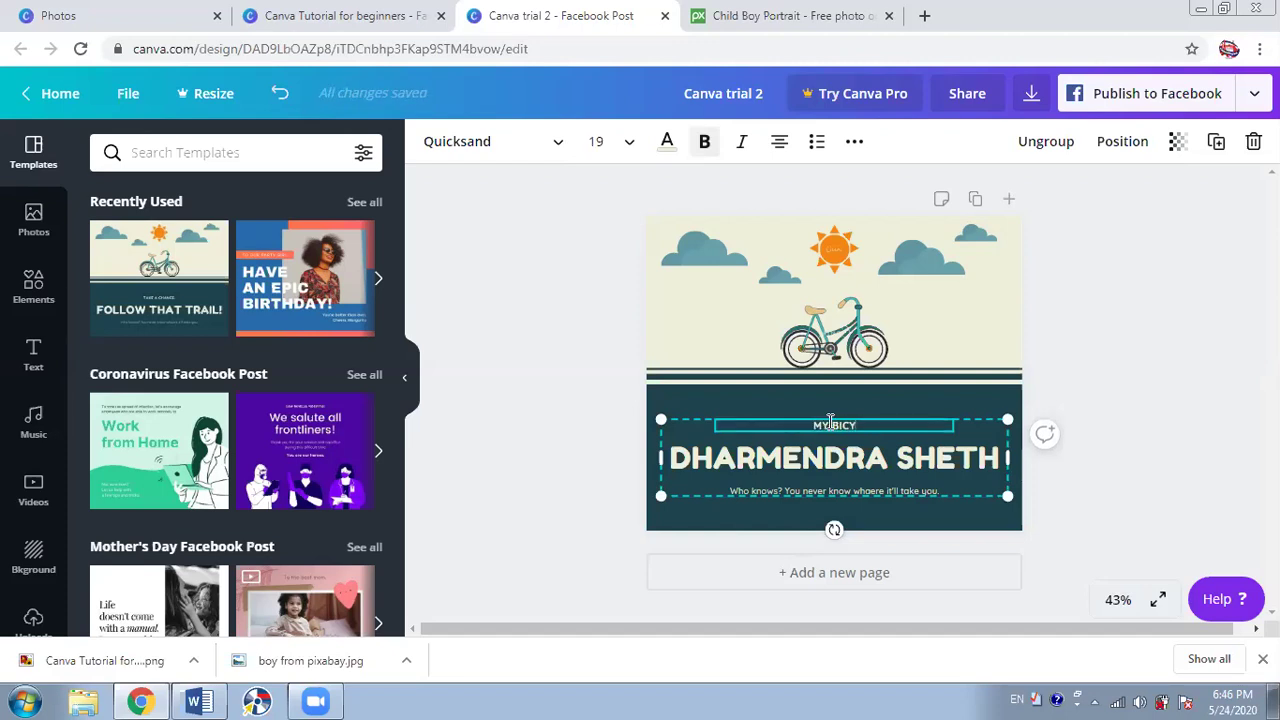
pyautogui.write('CLE')
pyautogui.doubleClick(822, 488)
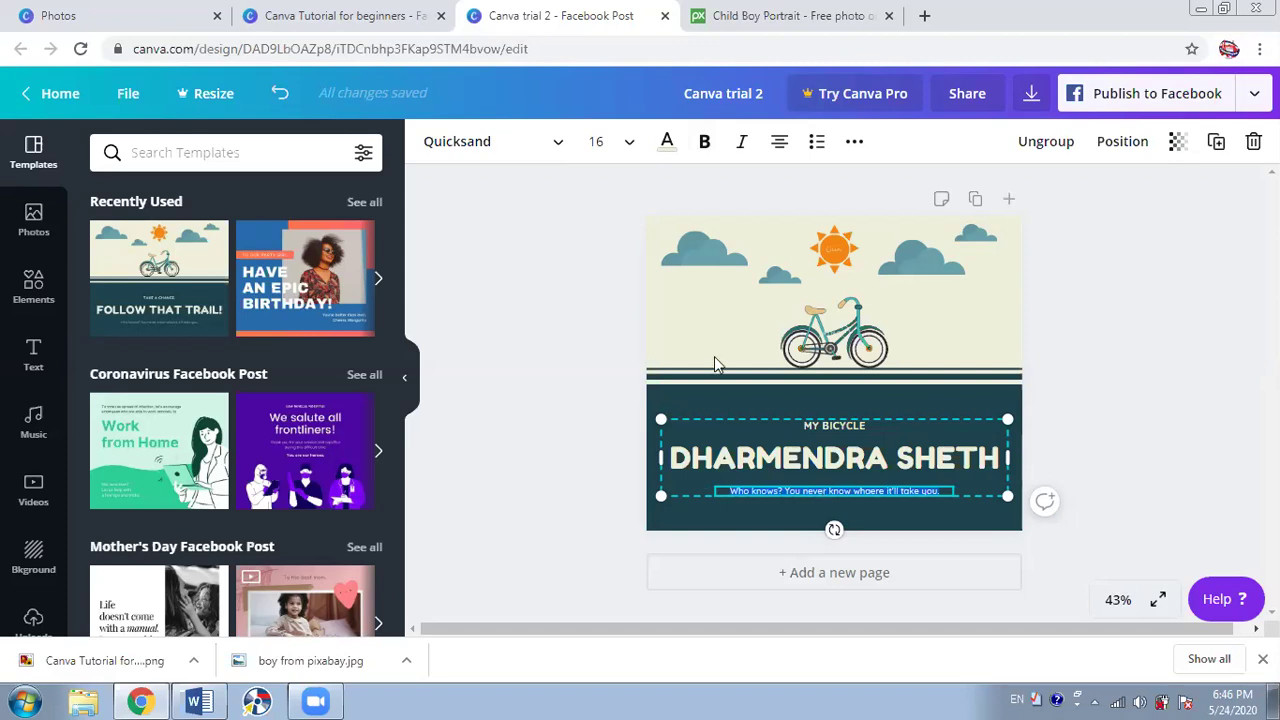
# Set the tagline to size 24, ungroup it, and stretch it to both page edges.
pyautogui.click(630, 146)
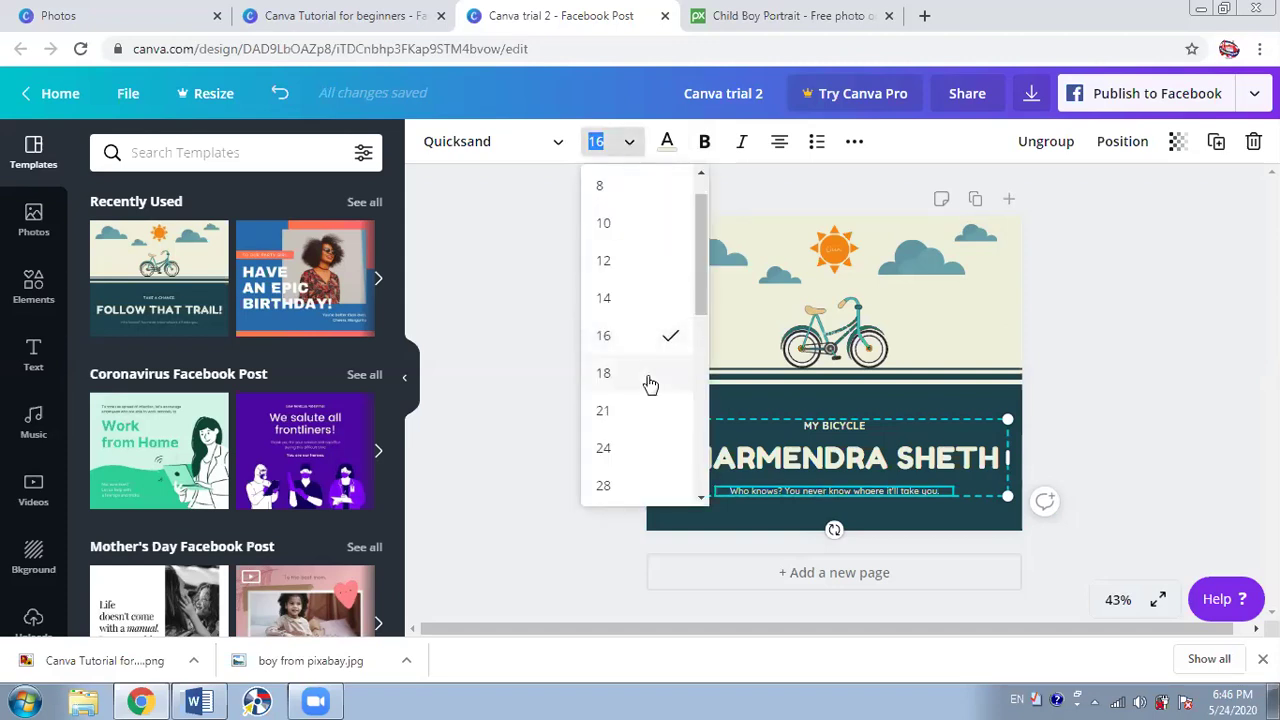
pyautogui.click(609, 449)
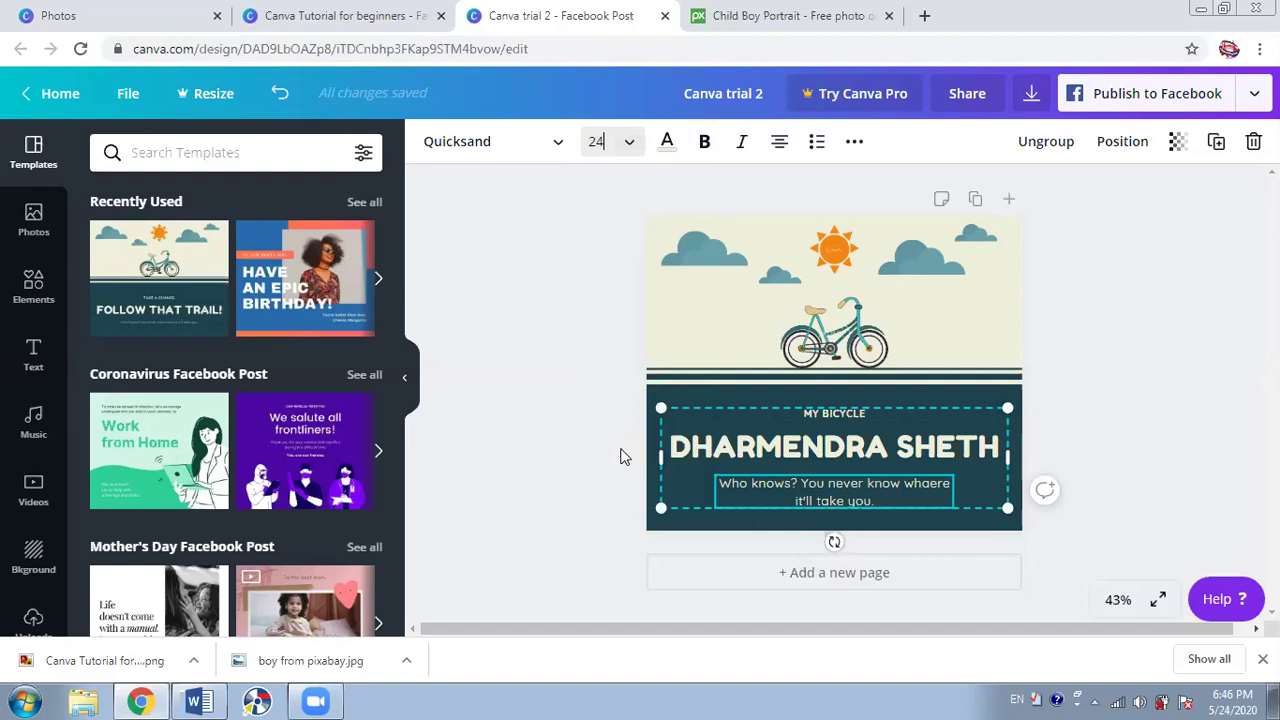
pyautogui.click(1043, 146)
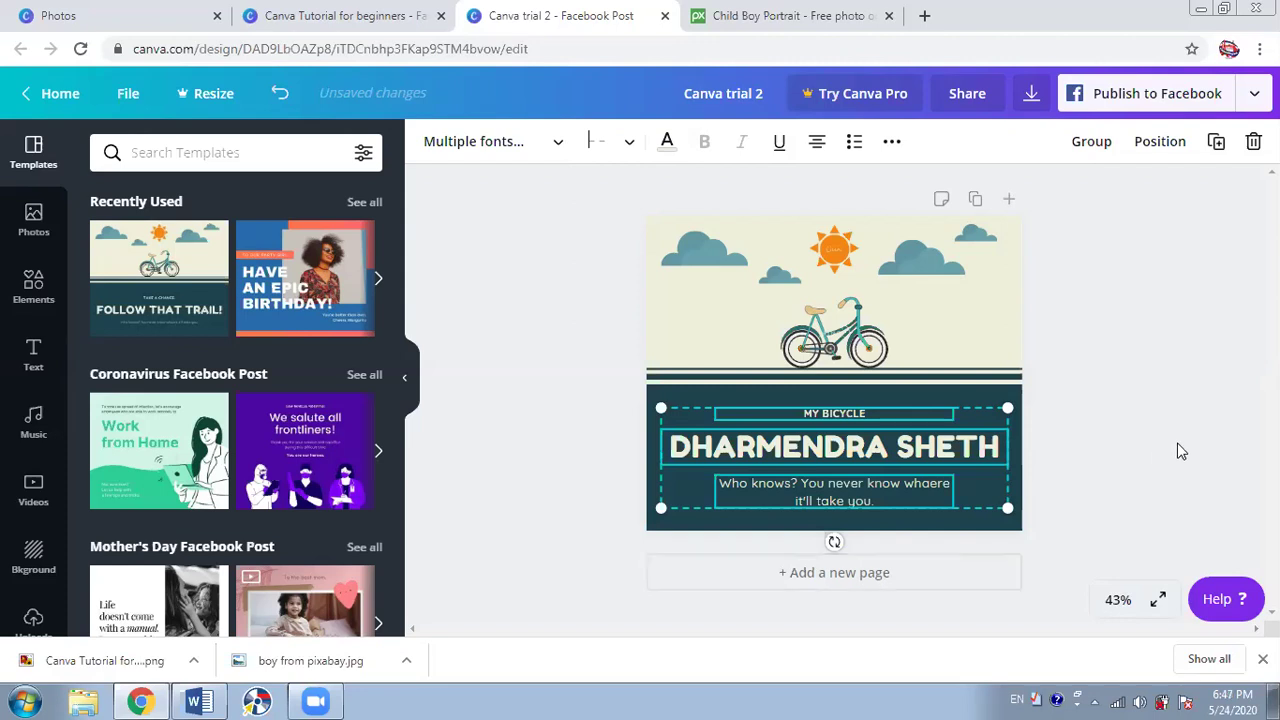
pyautogui.click(720, 490)
pyautogui.moveTo(714, 490); pyautogui.dragTo(647, 497)
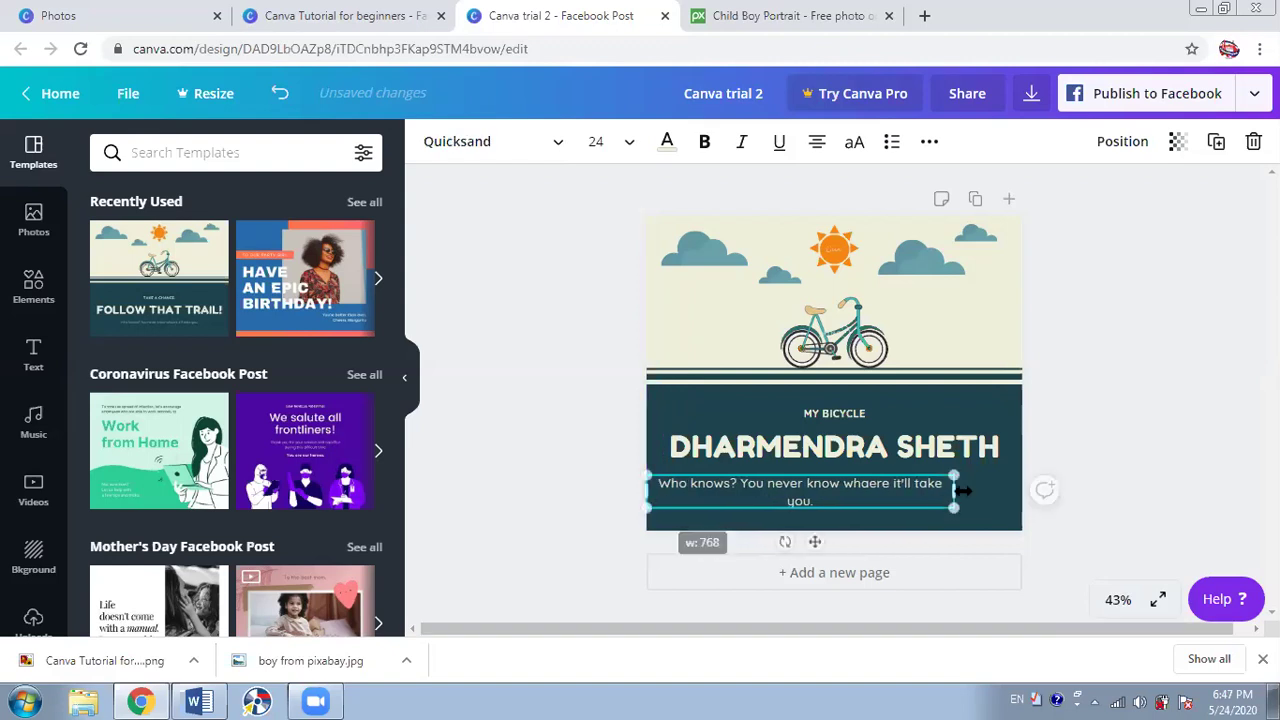
pyautogui.moveTo(958, 490); pyautogui.dragTo(1025, 488)
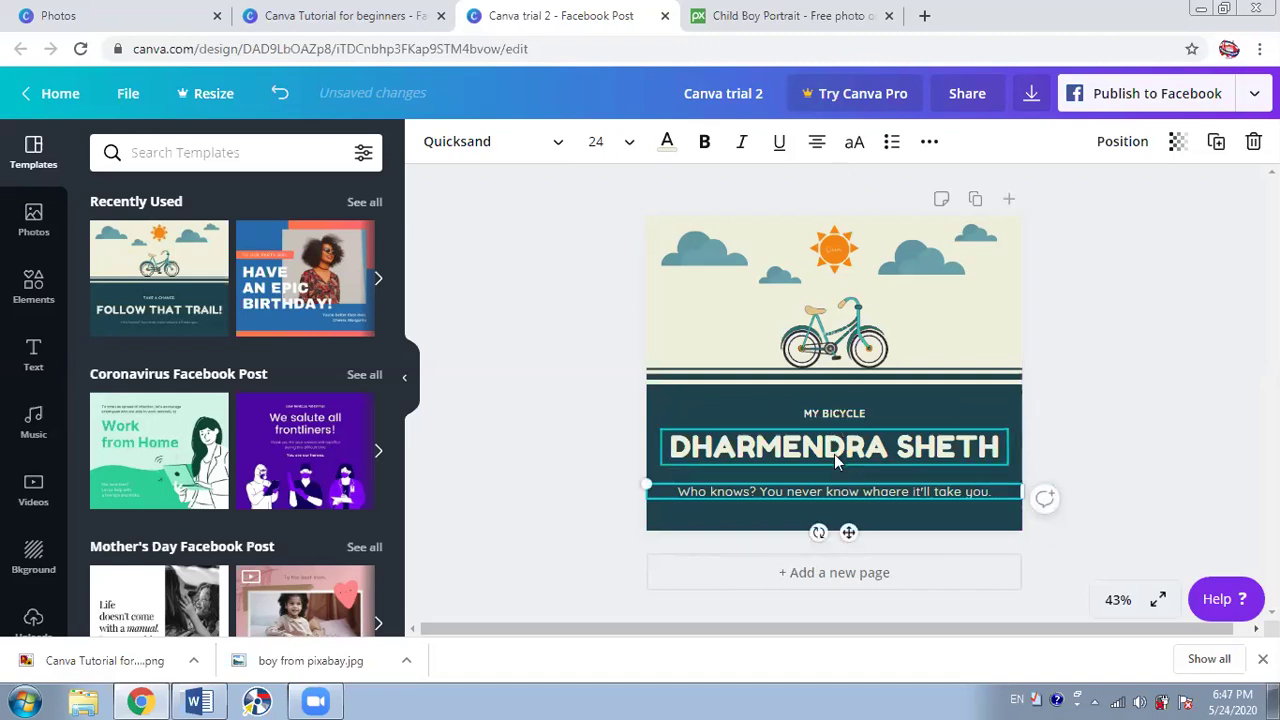
# Centre-align the name heading.
pyautogui.click(834, 452)
pyautogui.click(818, 147)
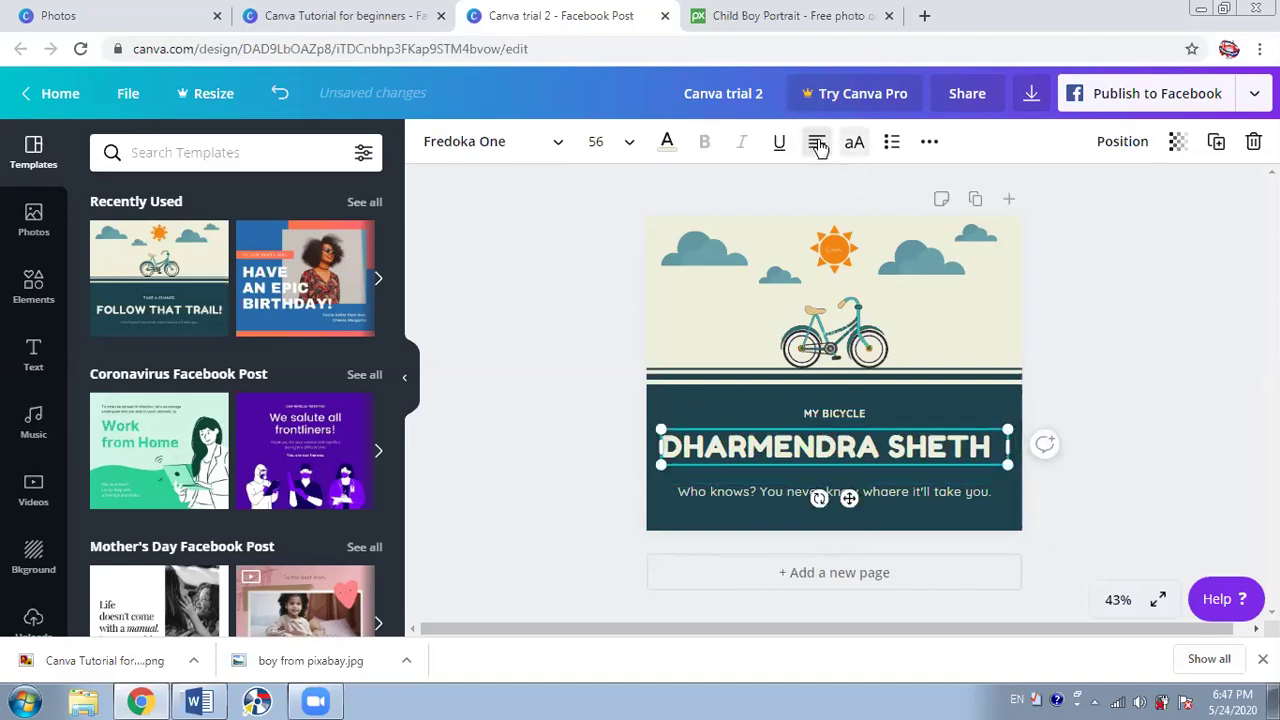
pyautogui.click(818, 147)
pyautogui.click(818, 147)
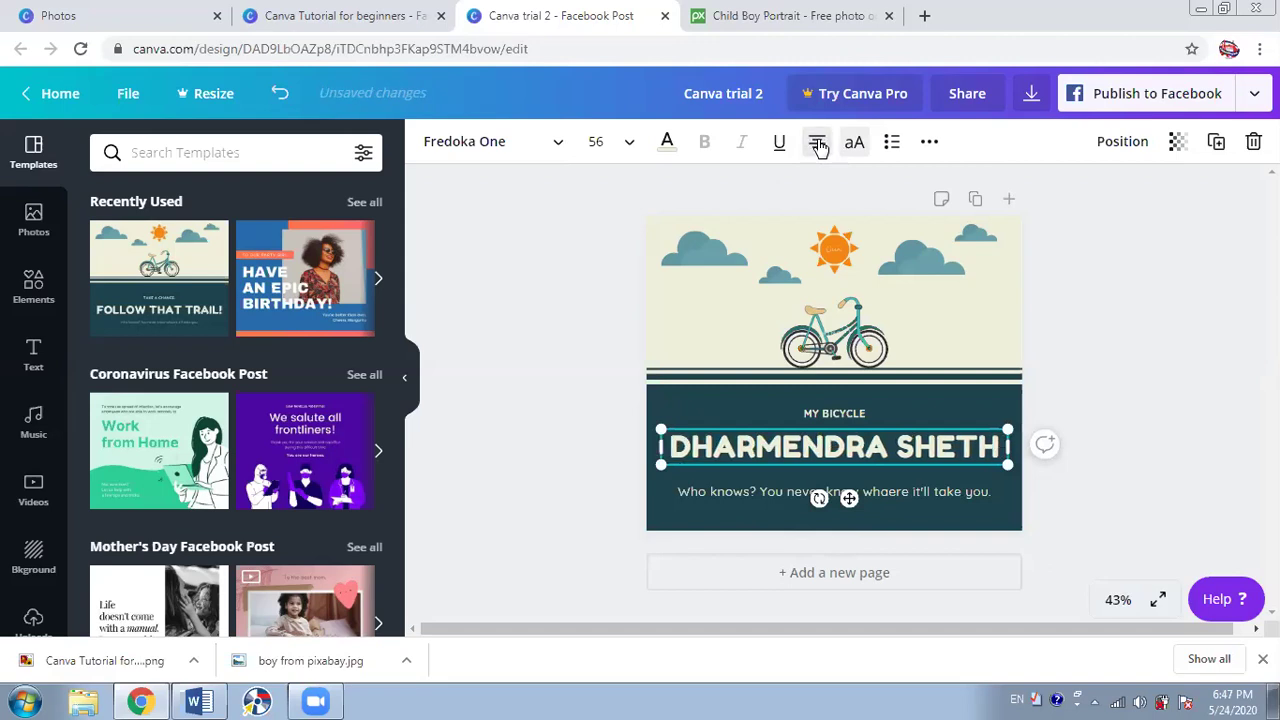
pyautogui.click(1141, 367)
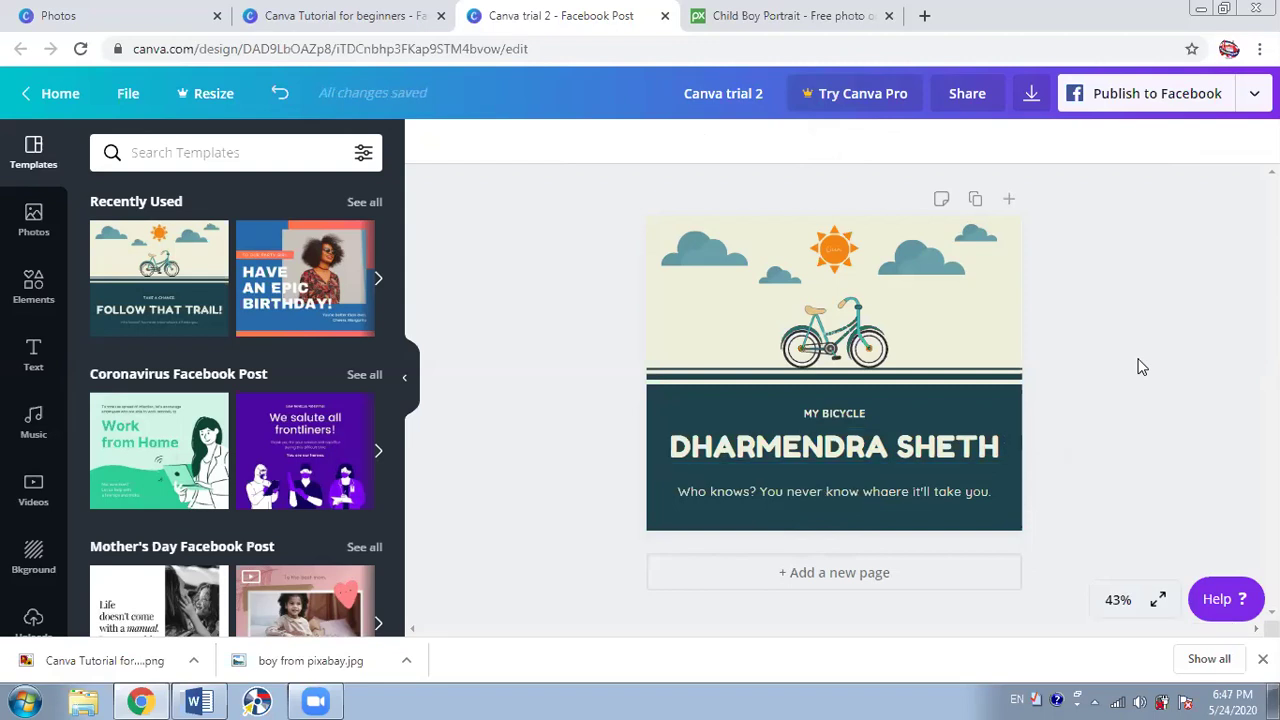
# Apply the pink hearts background image and fade it to transparency 54.
pyautogui.click(40, 566)
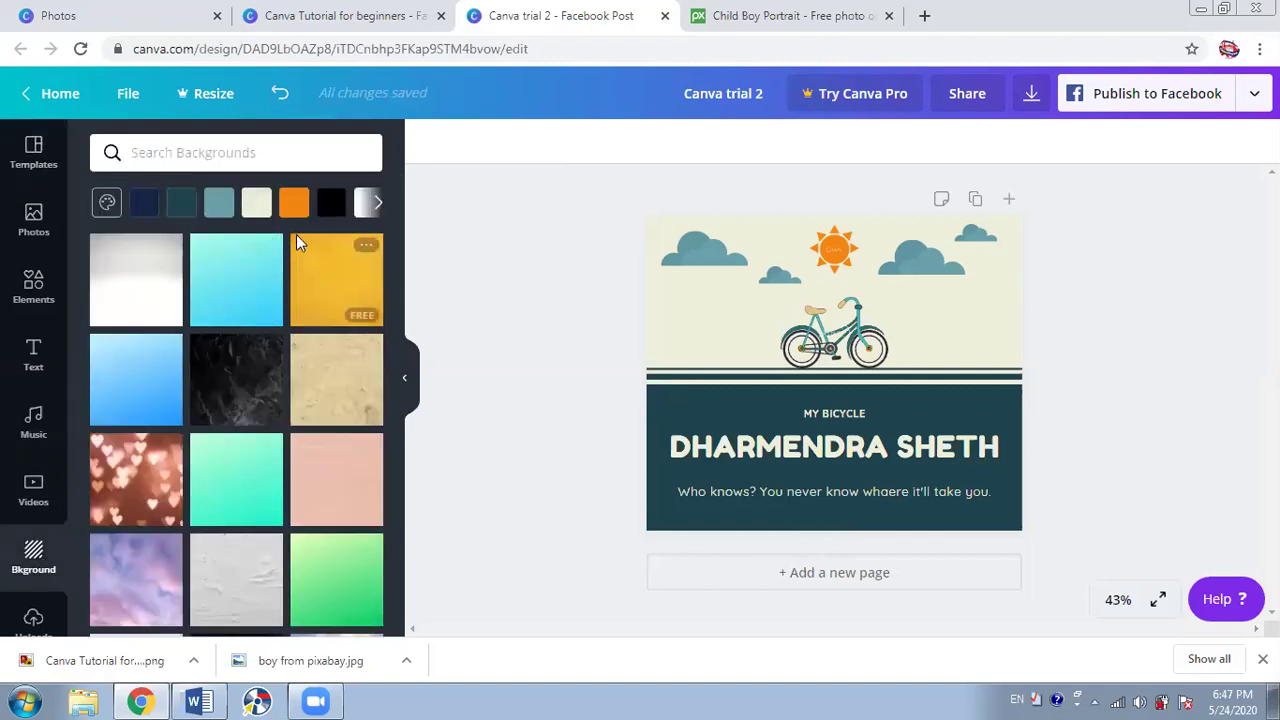
pyautogui.click(140, 488)
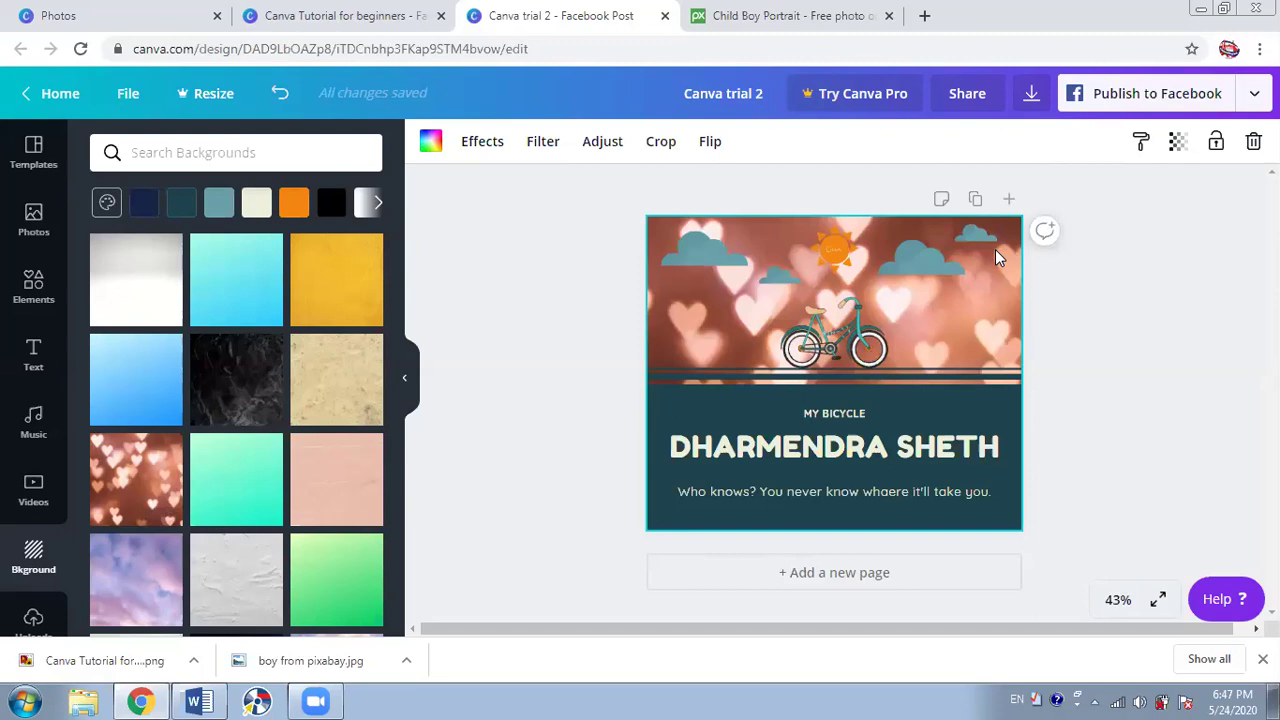
pyautogui.click(1179, 145)
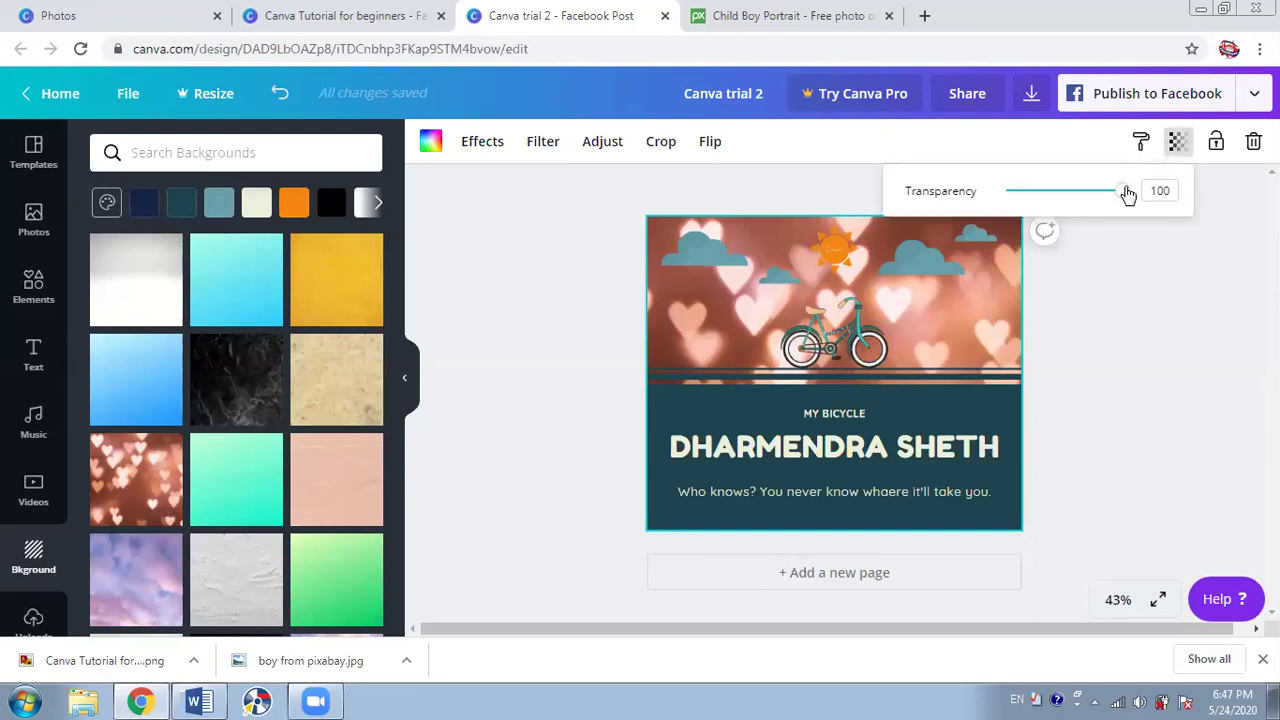
pyautogui.moveTo(1126, 192); pyautogui.dragTo(1073, 212)
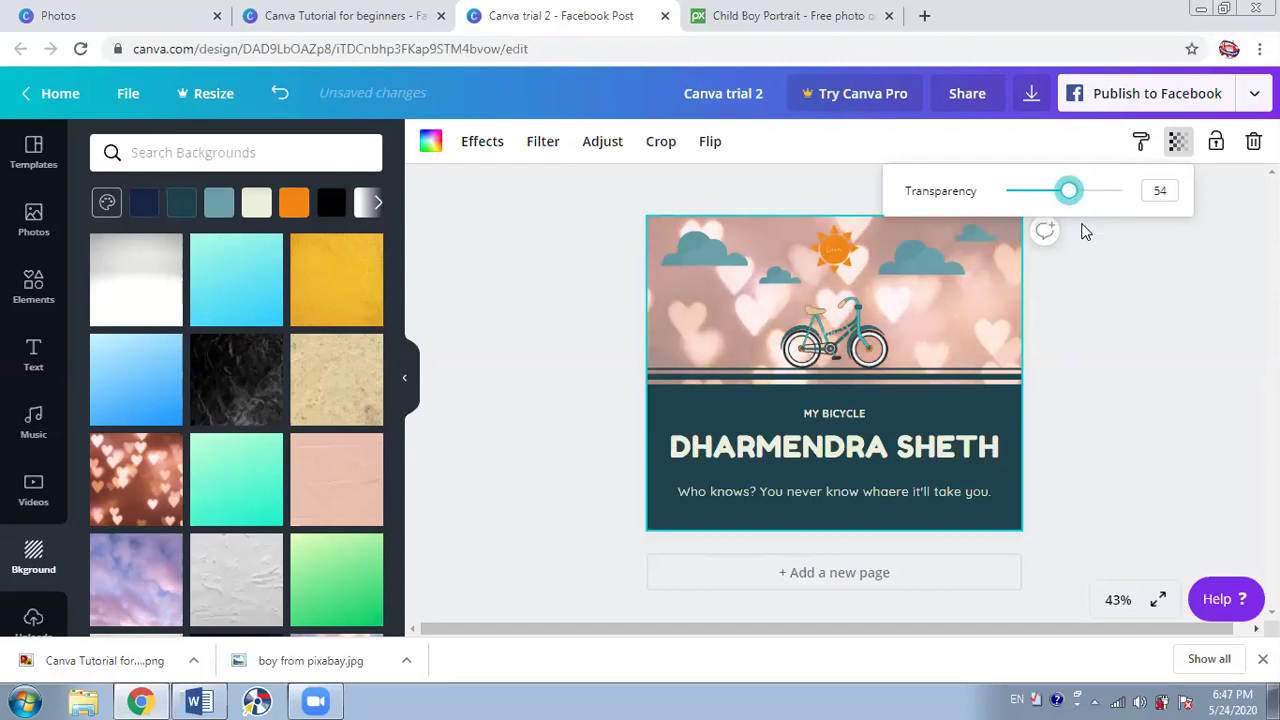
pyautogui.click(1134, 320)
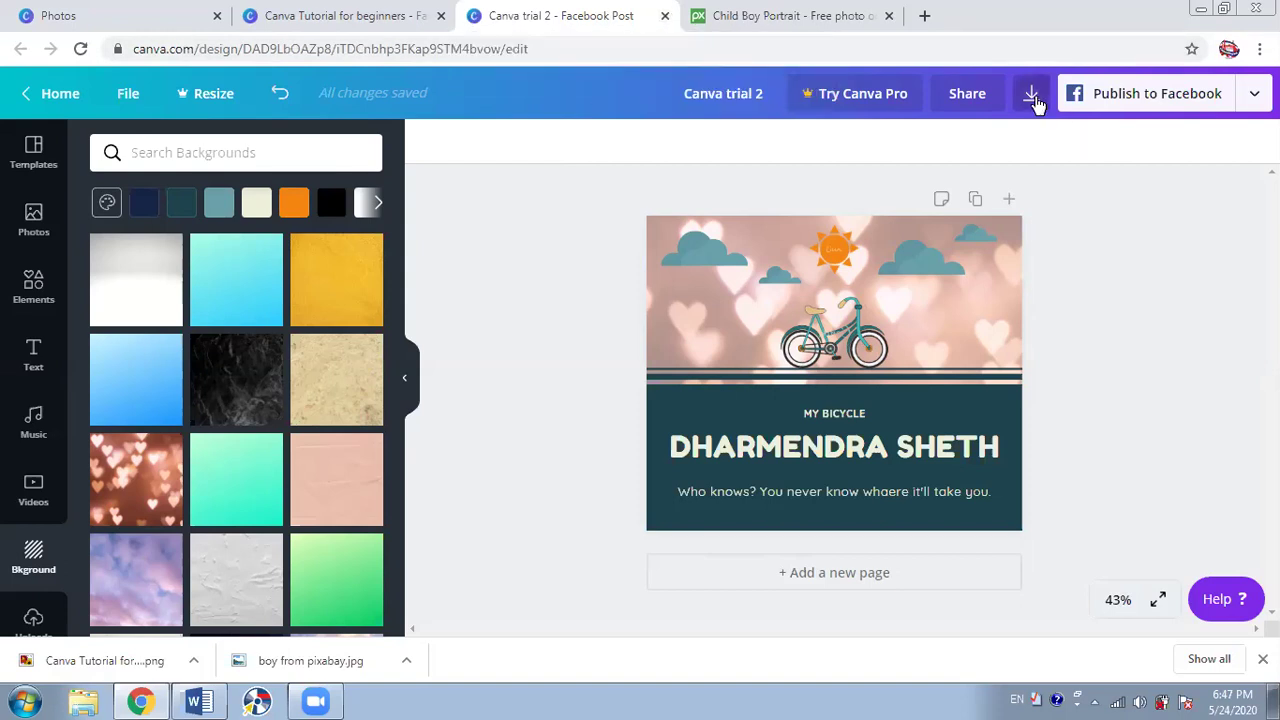
# Close the Canva trial 2, Canva Tutorial, Photos and Pixabay tabs, shutting Chrome.
pyautogui.click(665, 16)
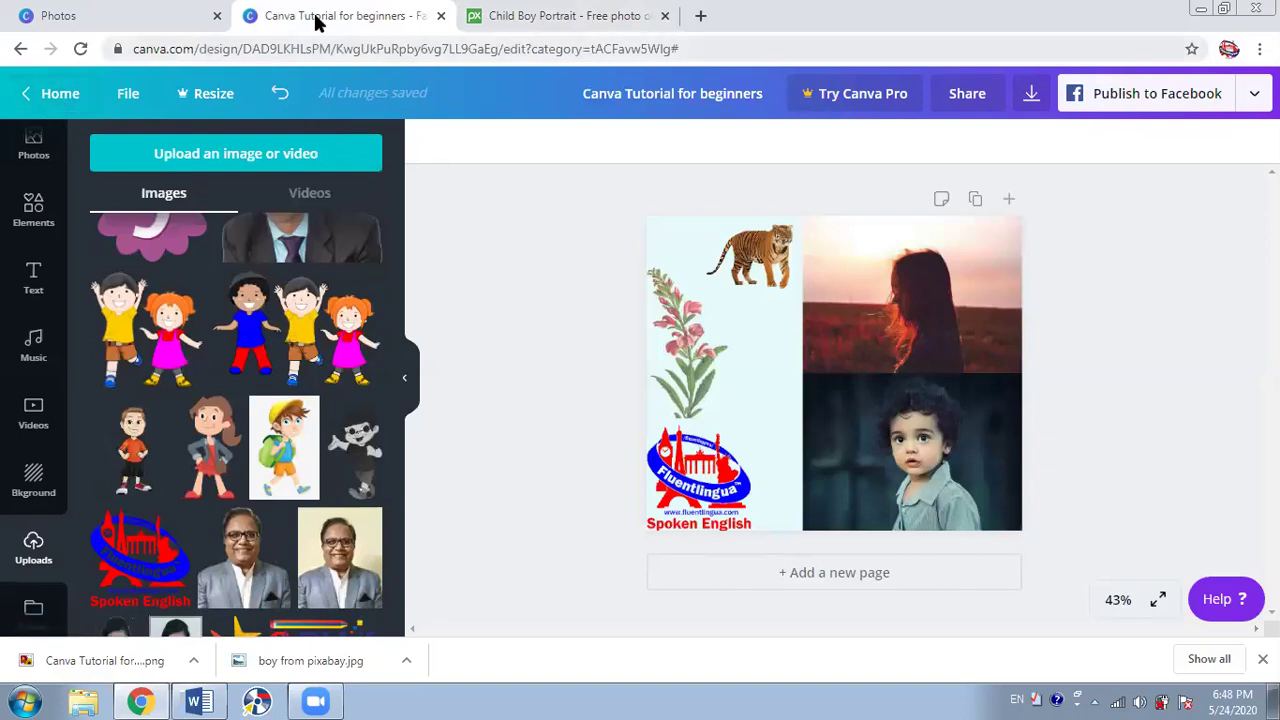
pyautogui.click(443, 18)
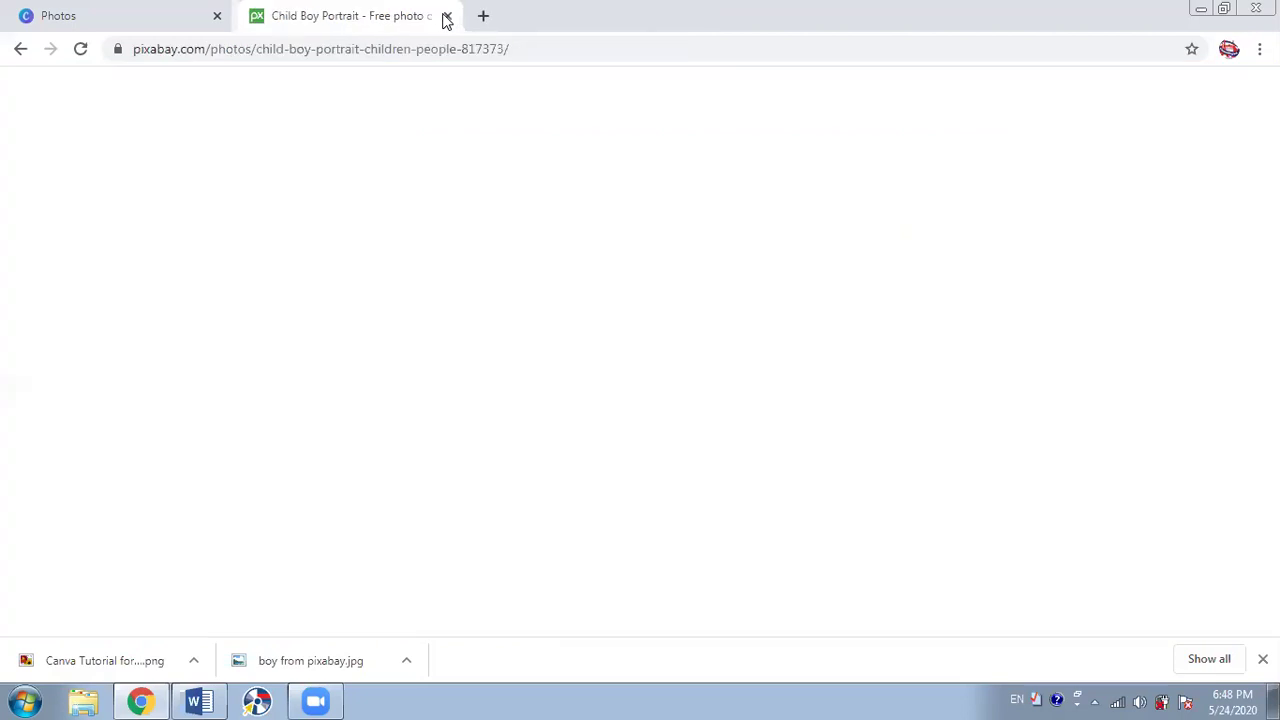
pyautogui.click(217, 15)
pyautogui.click(217, 15)
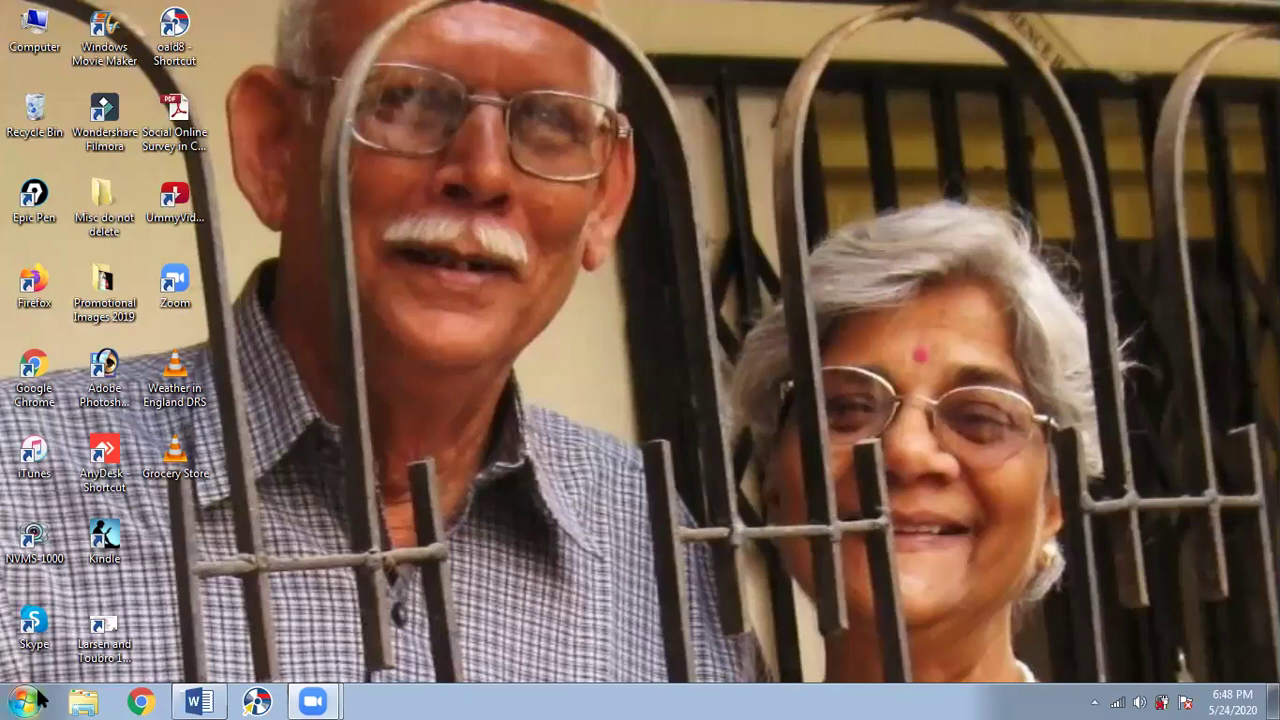
# Browse drive E: and the Pictures library, then open the Fluentlingua Visiting Card image.
pyautogui.click(84, 700)
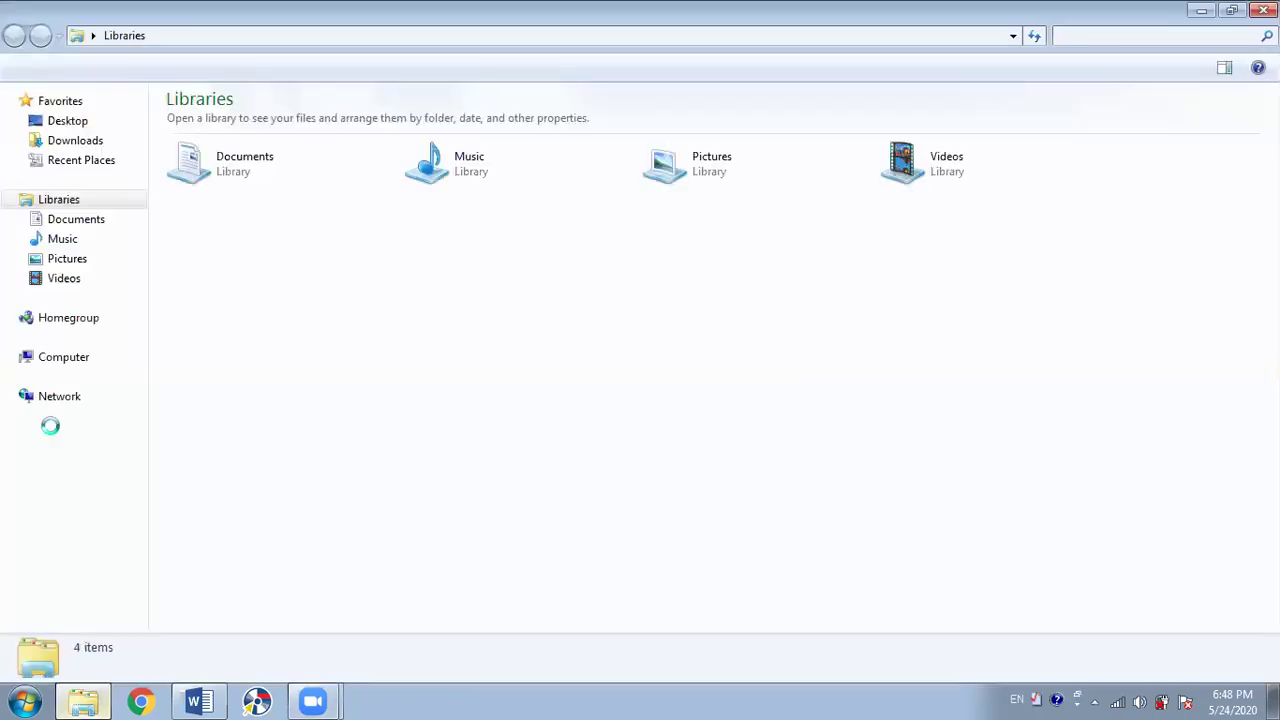
pyautogui.click(105, 418)
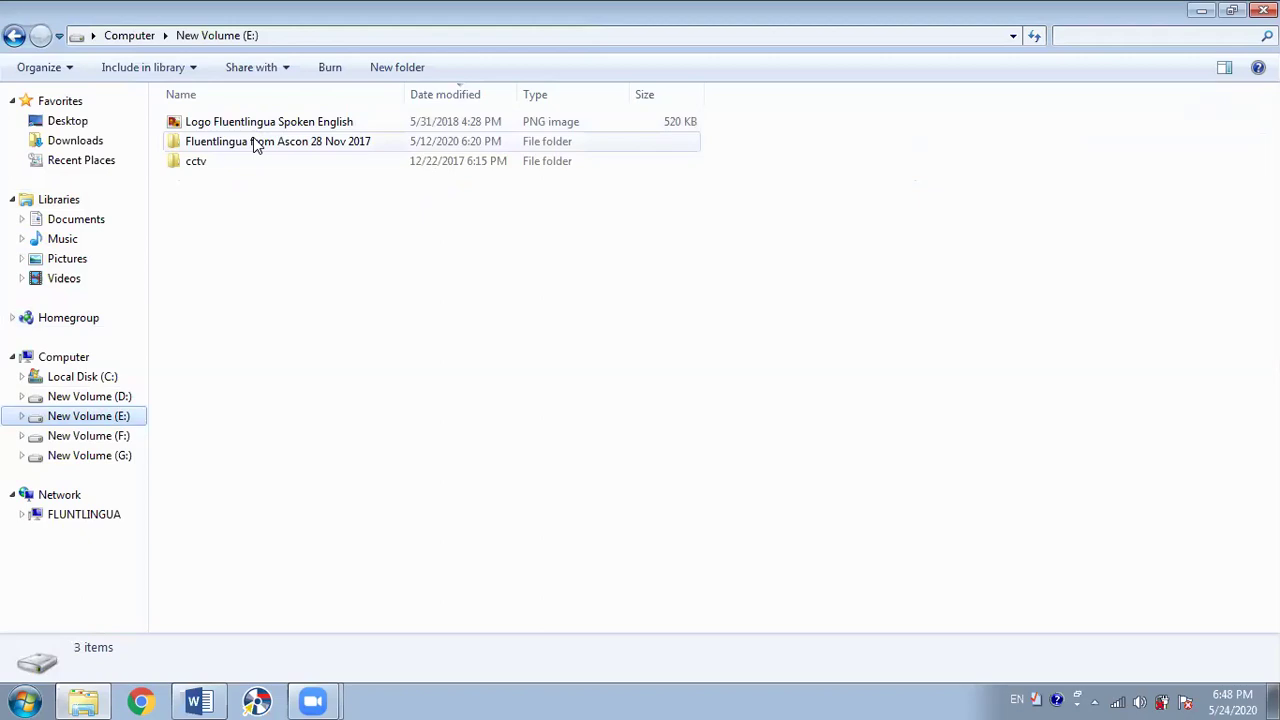
pyautogui.doubleClick(253, 141)
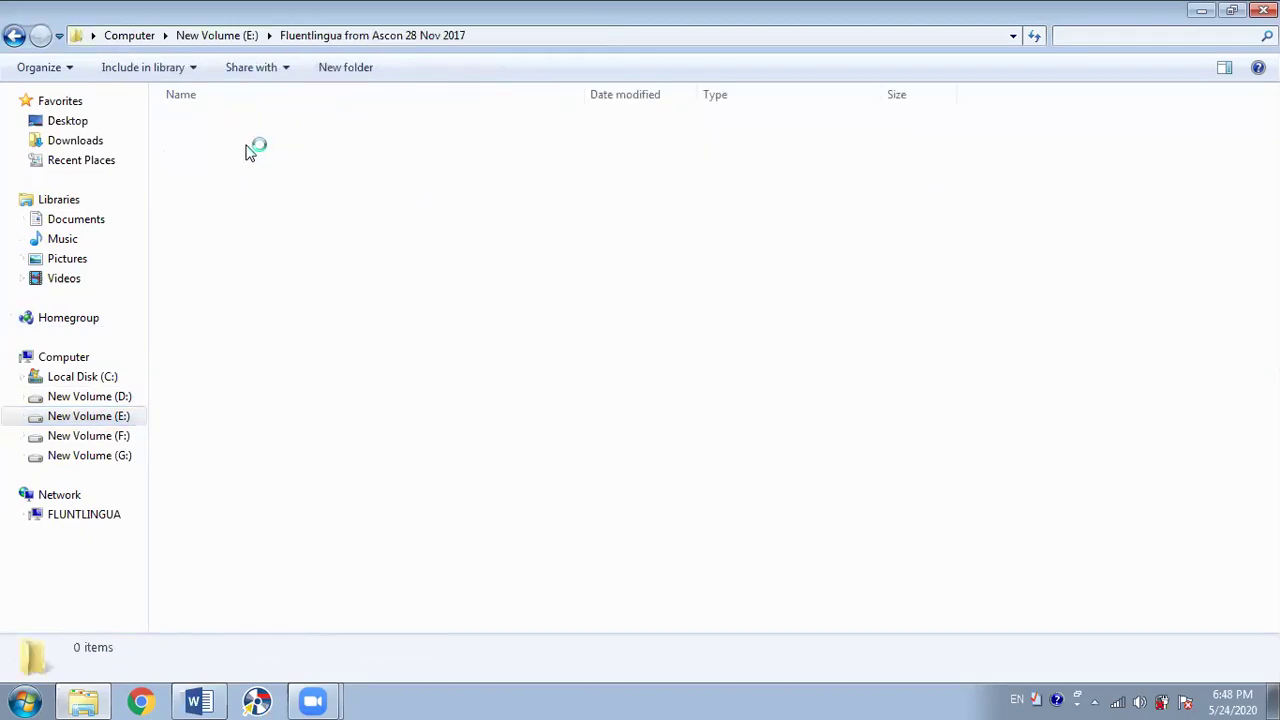
pyautogui.click(82, 263)
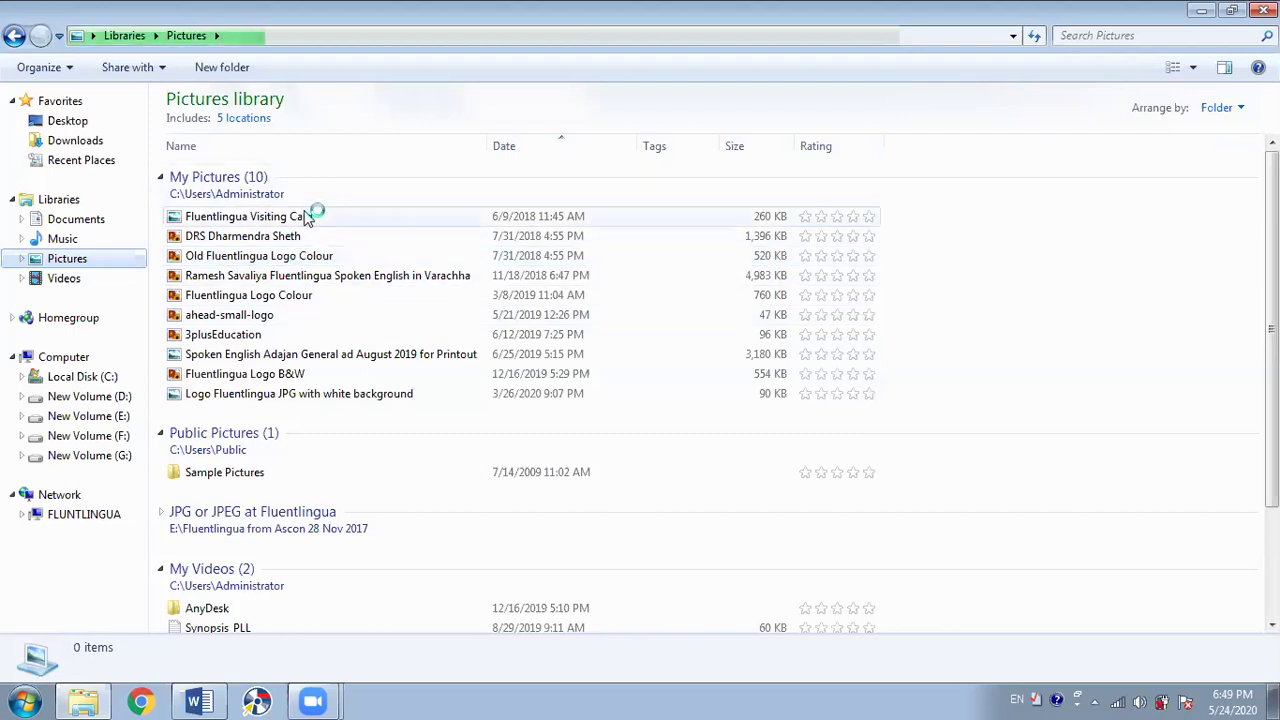
pyautogui.click(308, 217)
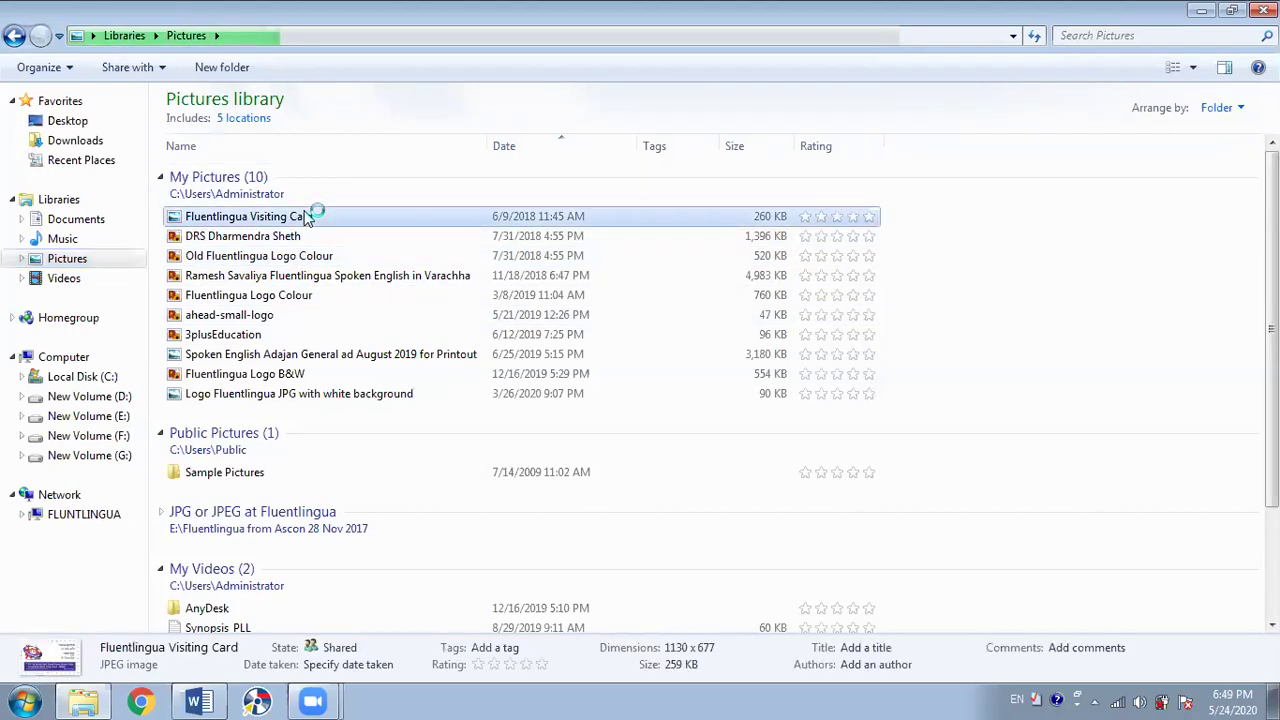
pyautogui.doubleClick(790, 216)
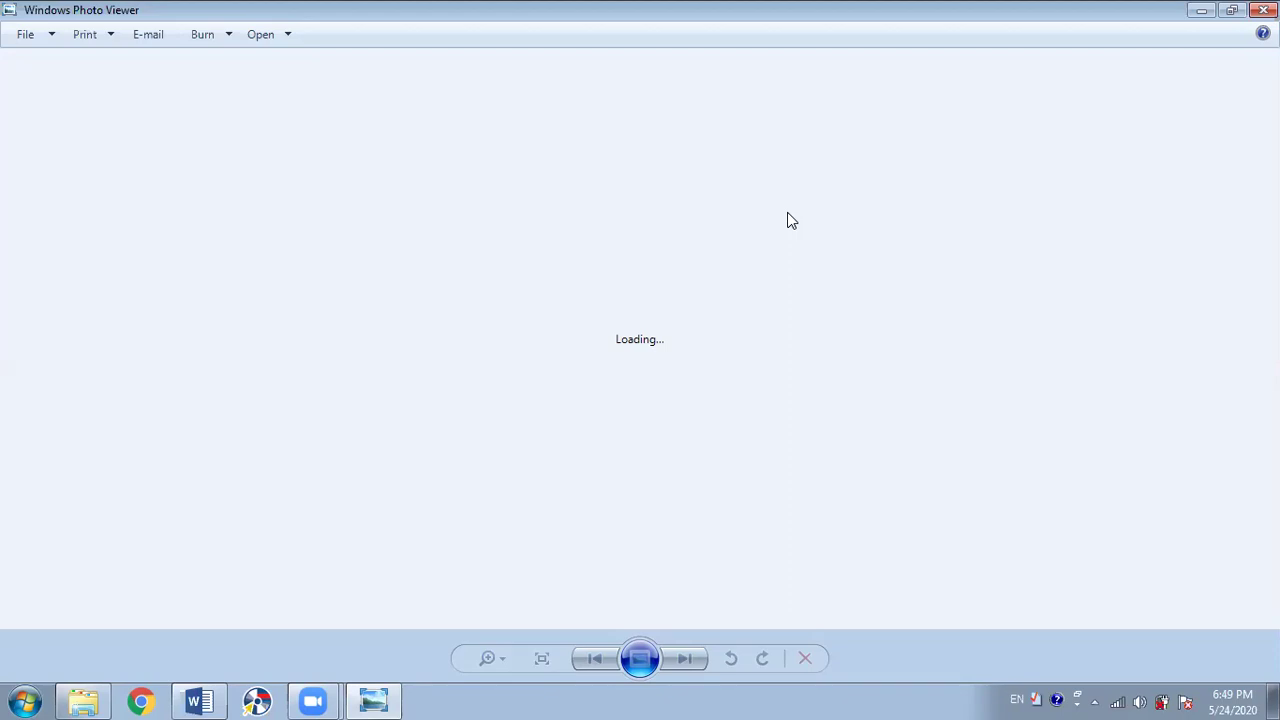
# Minimize and restore the stuck Photo Viewer, then close it.
pyautogui.click(383, 700)
pyautogui.click(384, 700)
pyautogui.click(1264, 10)
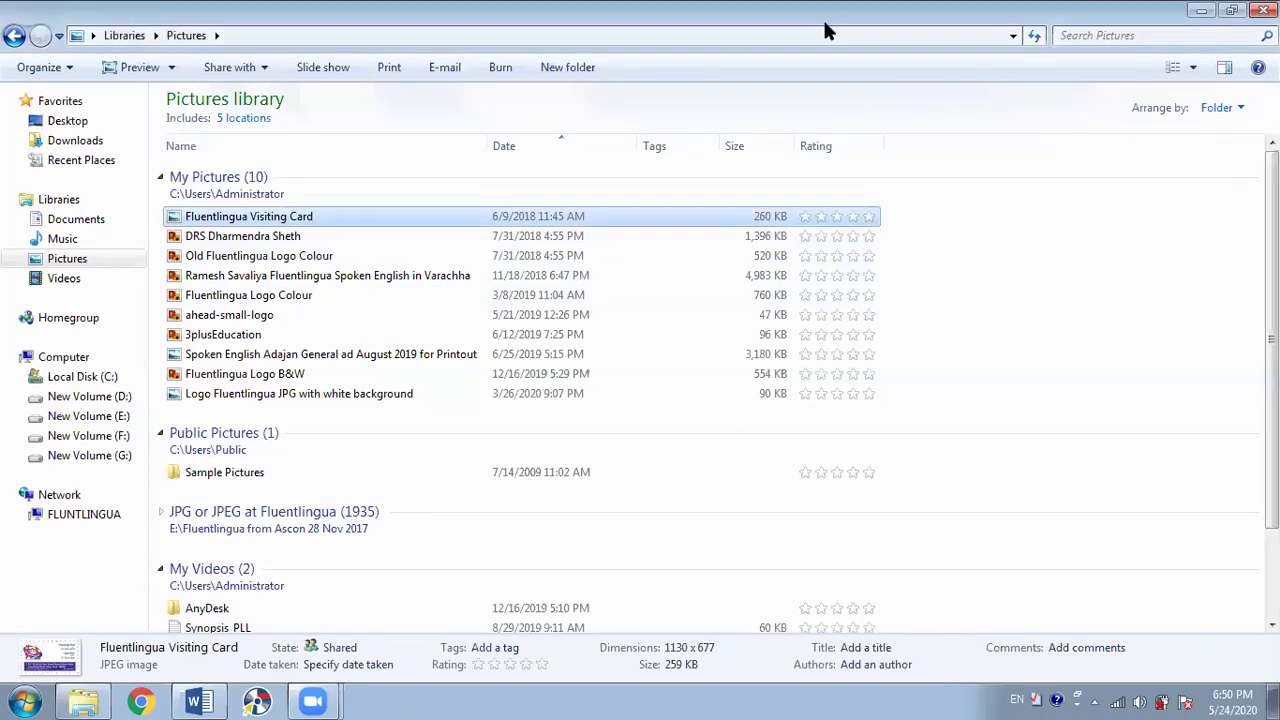
# Show the Fluentlingua Visiting Card in the preview pane, then view it full-size in Windows Photo Viewer.
pyautogui.click(1225, 68)
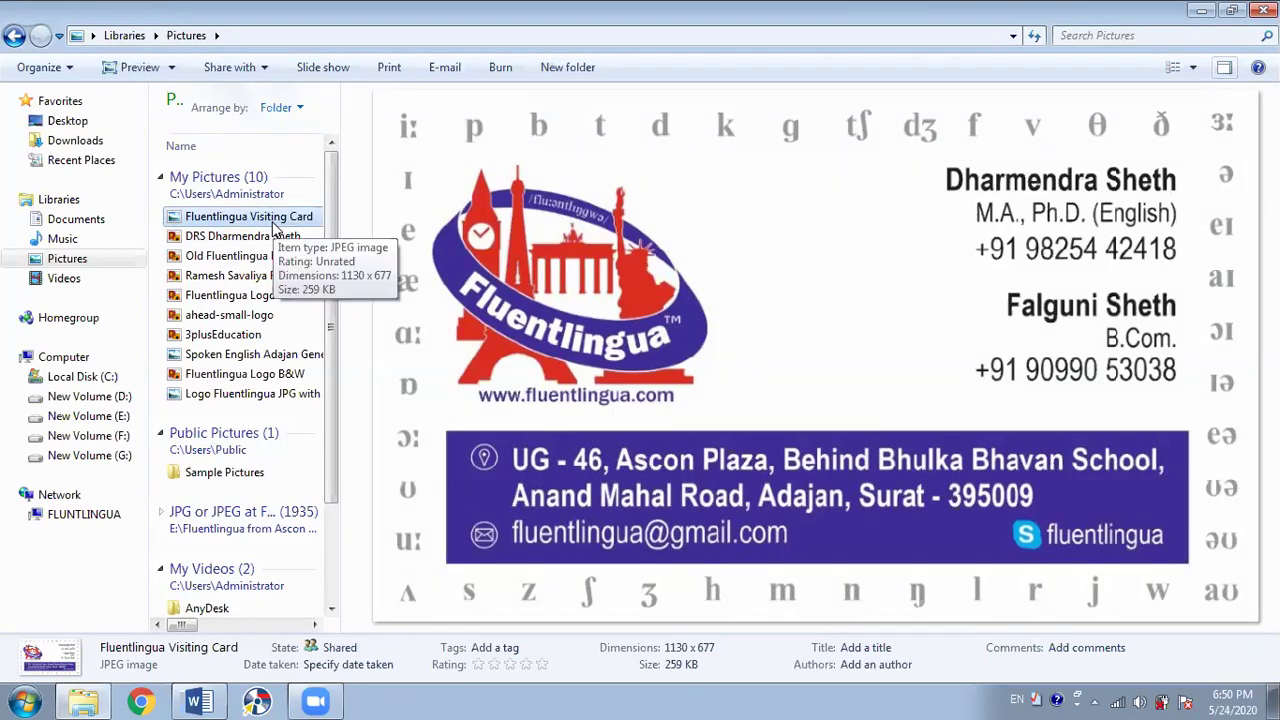
pyautogui.doubleClick(270, 226)
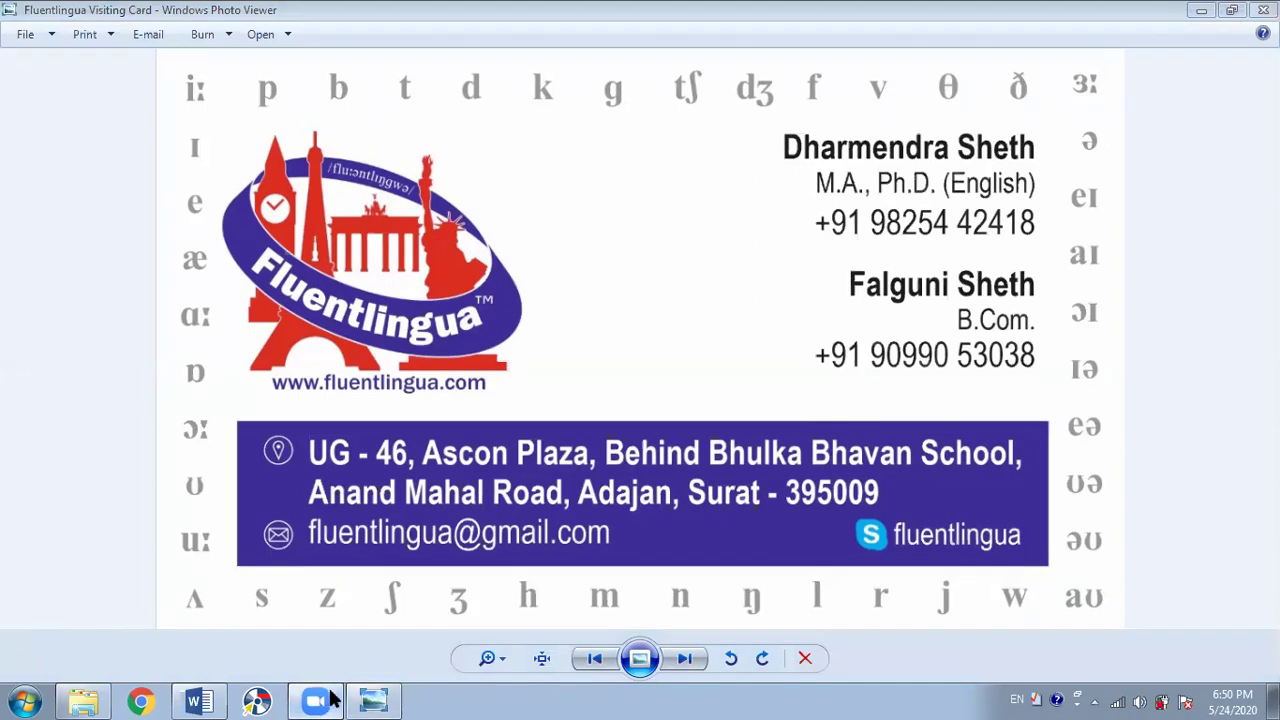
pyautogui.moveTo(333, 698)
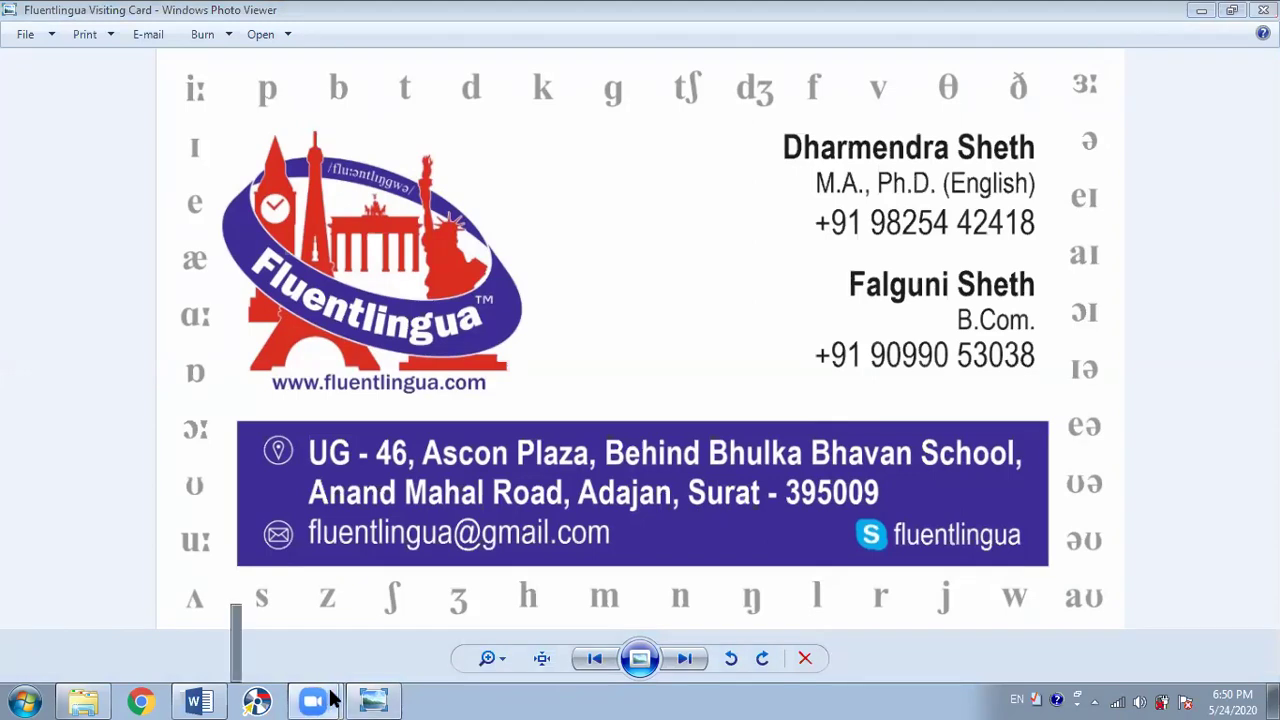